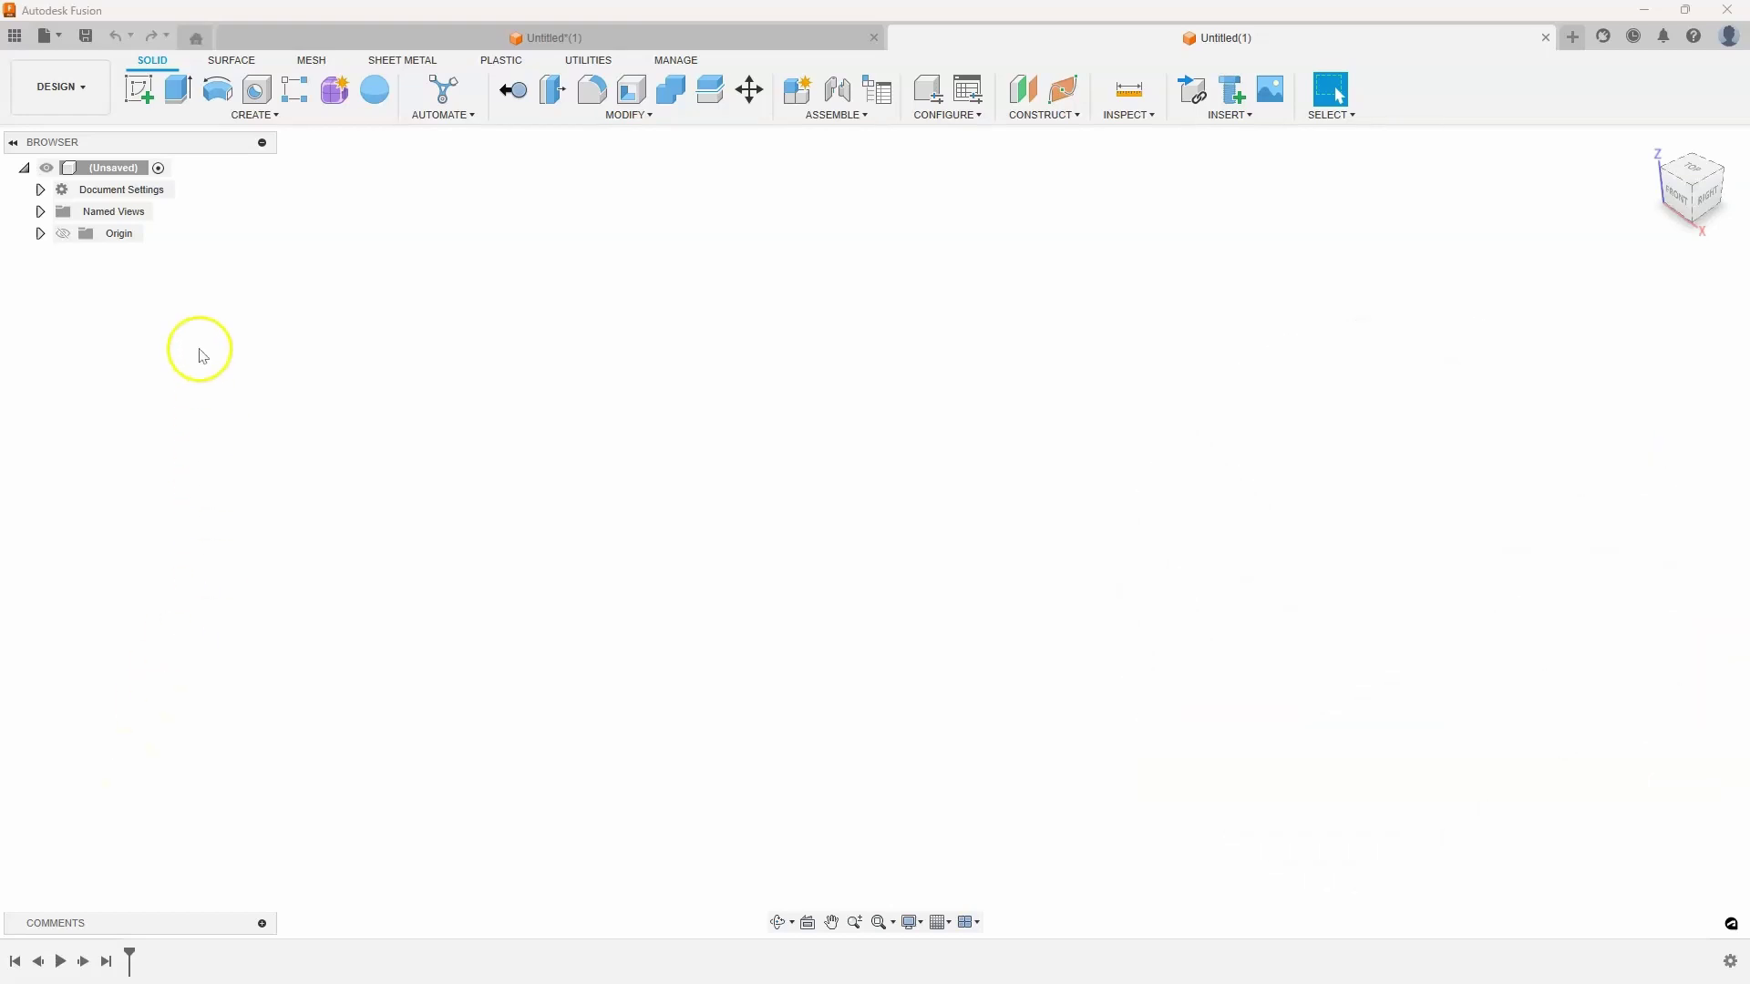
Step: Start a new sketch on the front XZ origin plane
left_click(137, 91)
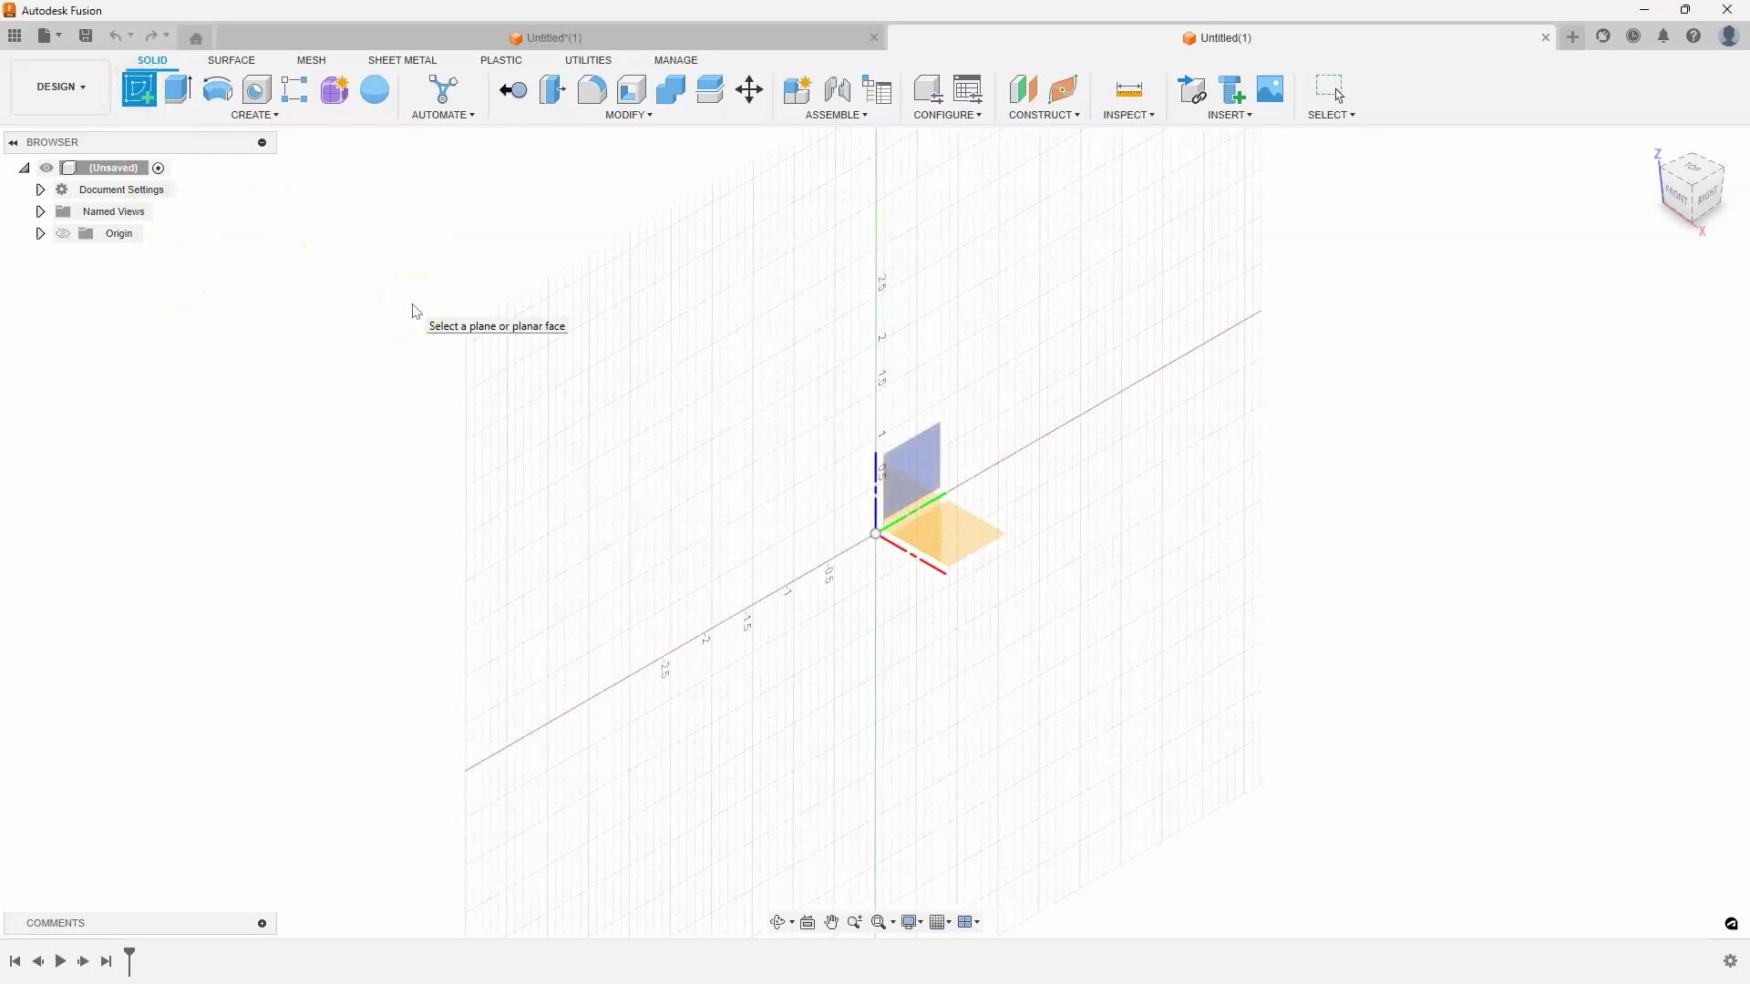
left_click(868, 494)
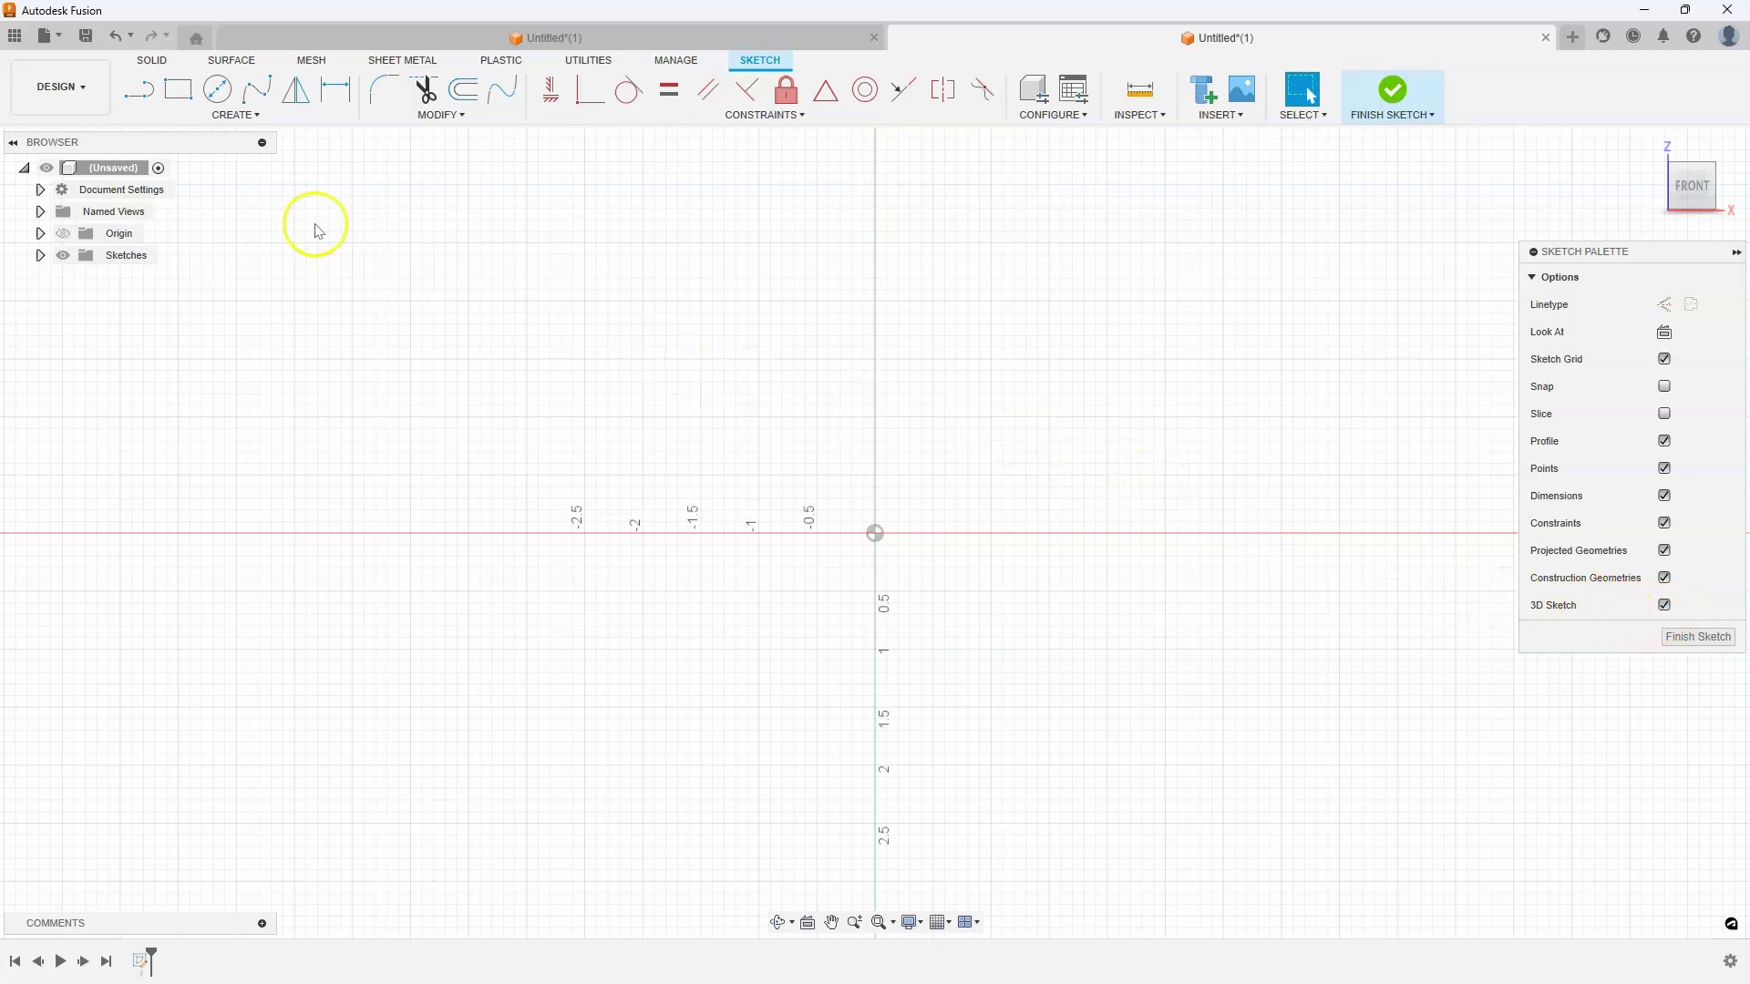
Step: Draw a trial chain of three slanted connected lines starting at the origin with 3D Sketch on
left_click(139, 88)
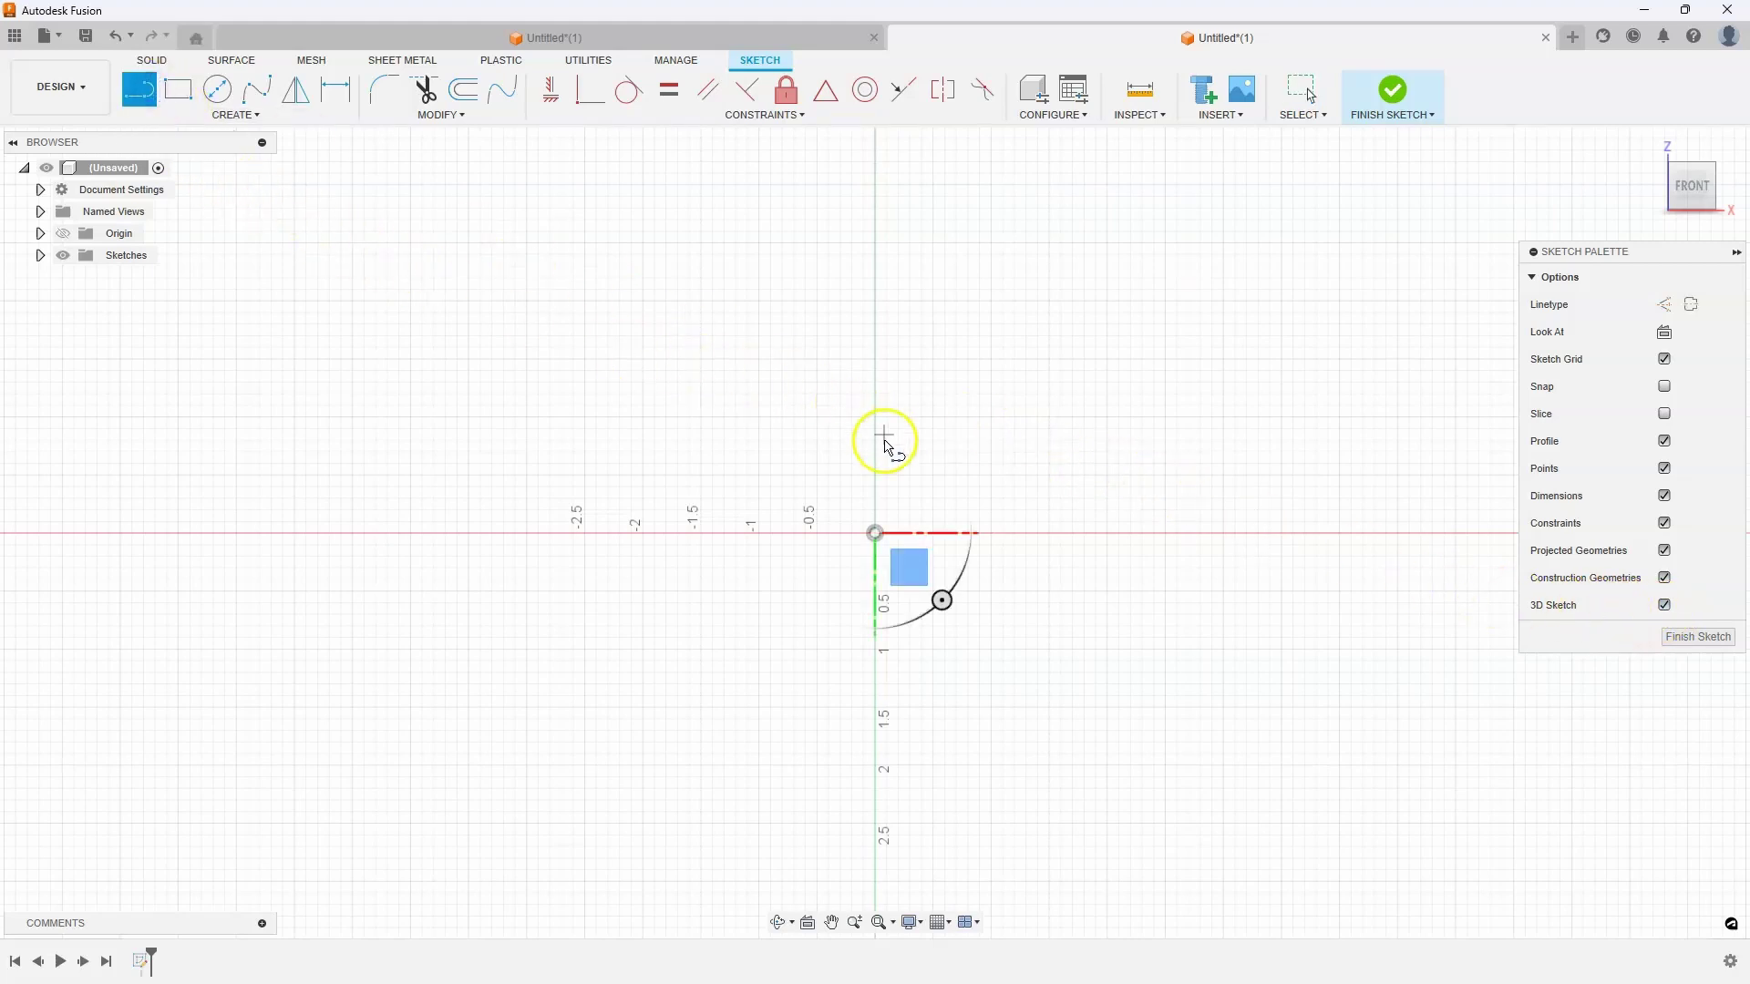
left_click(873, 534)
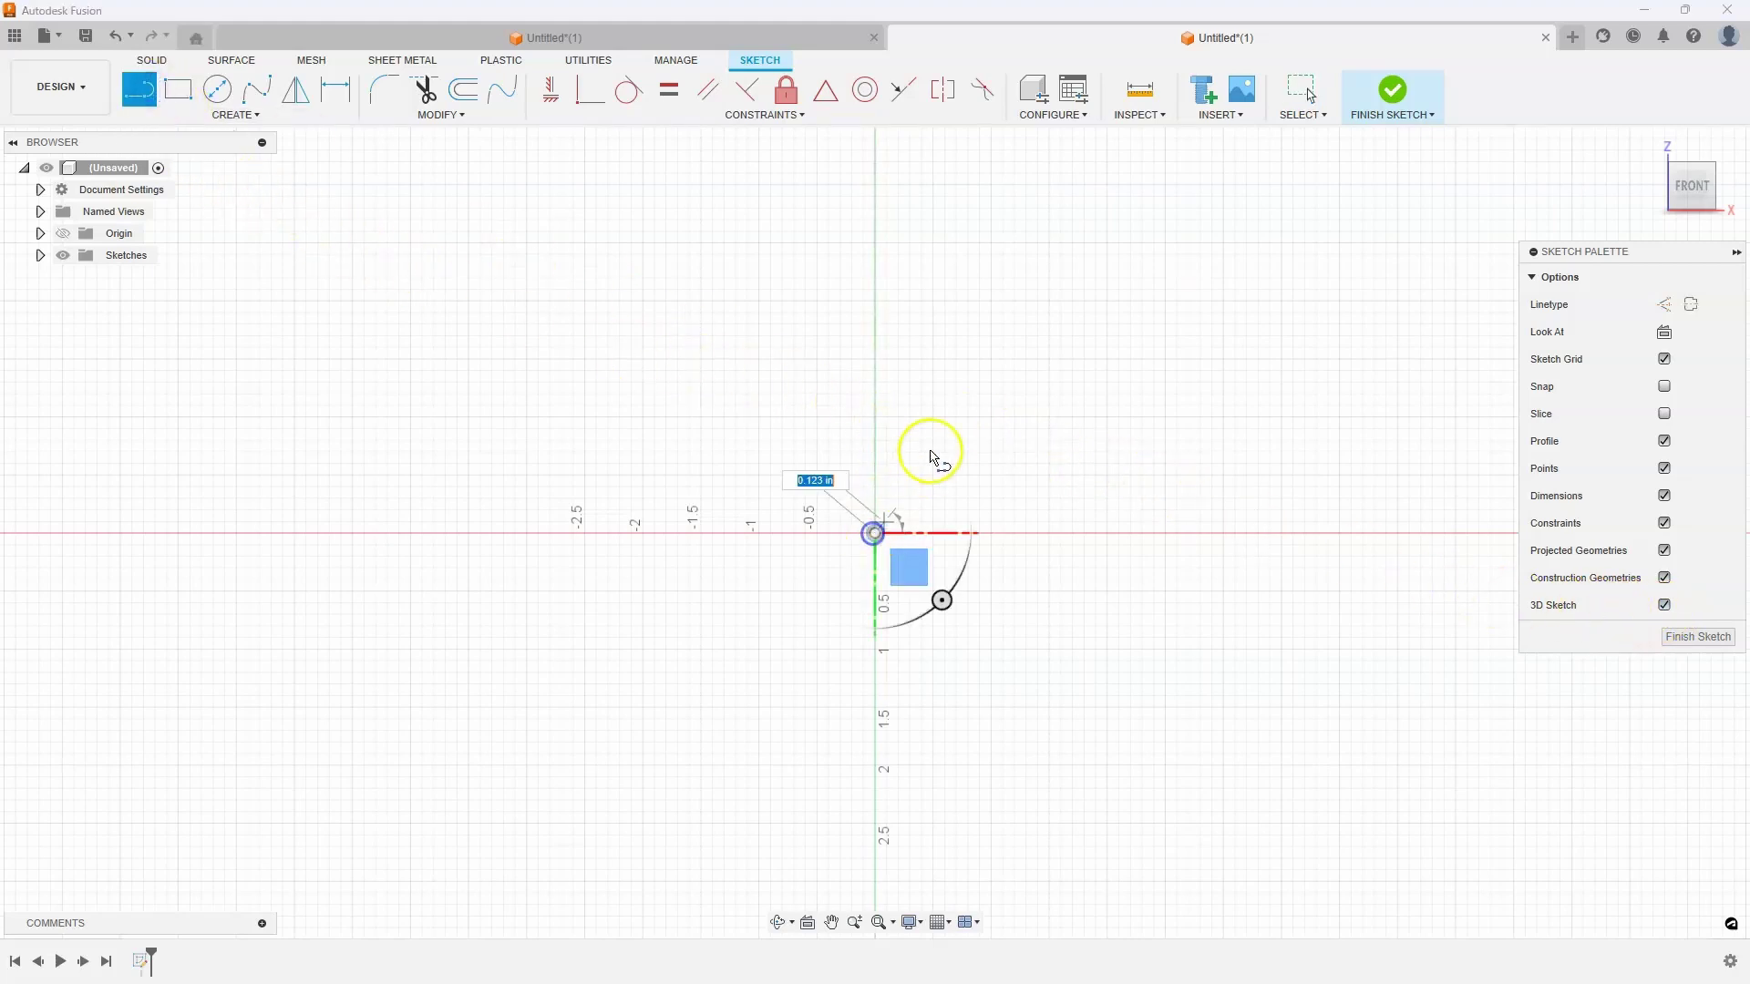
left_click(1004, 288)
left_click_drag(1094, 326, 1235, 394)
left_click(1235, 393)
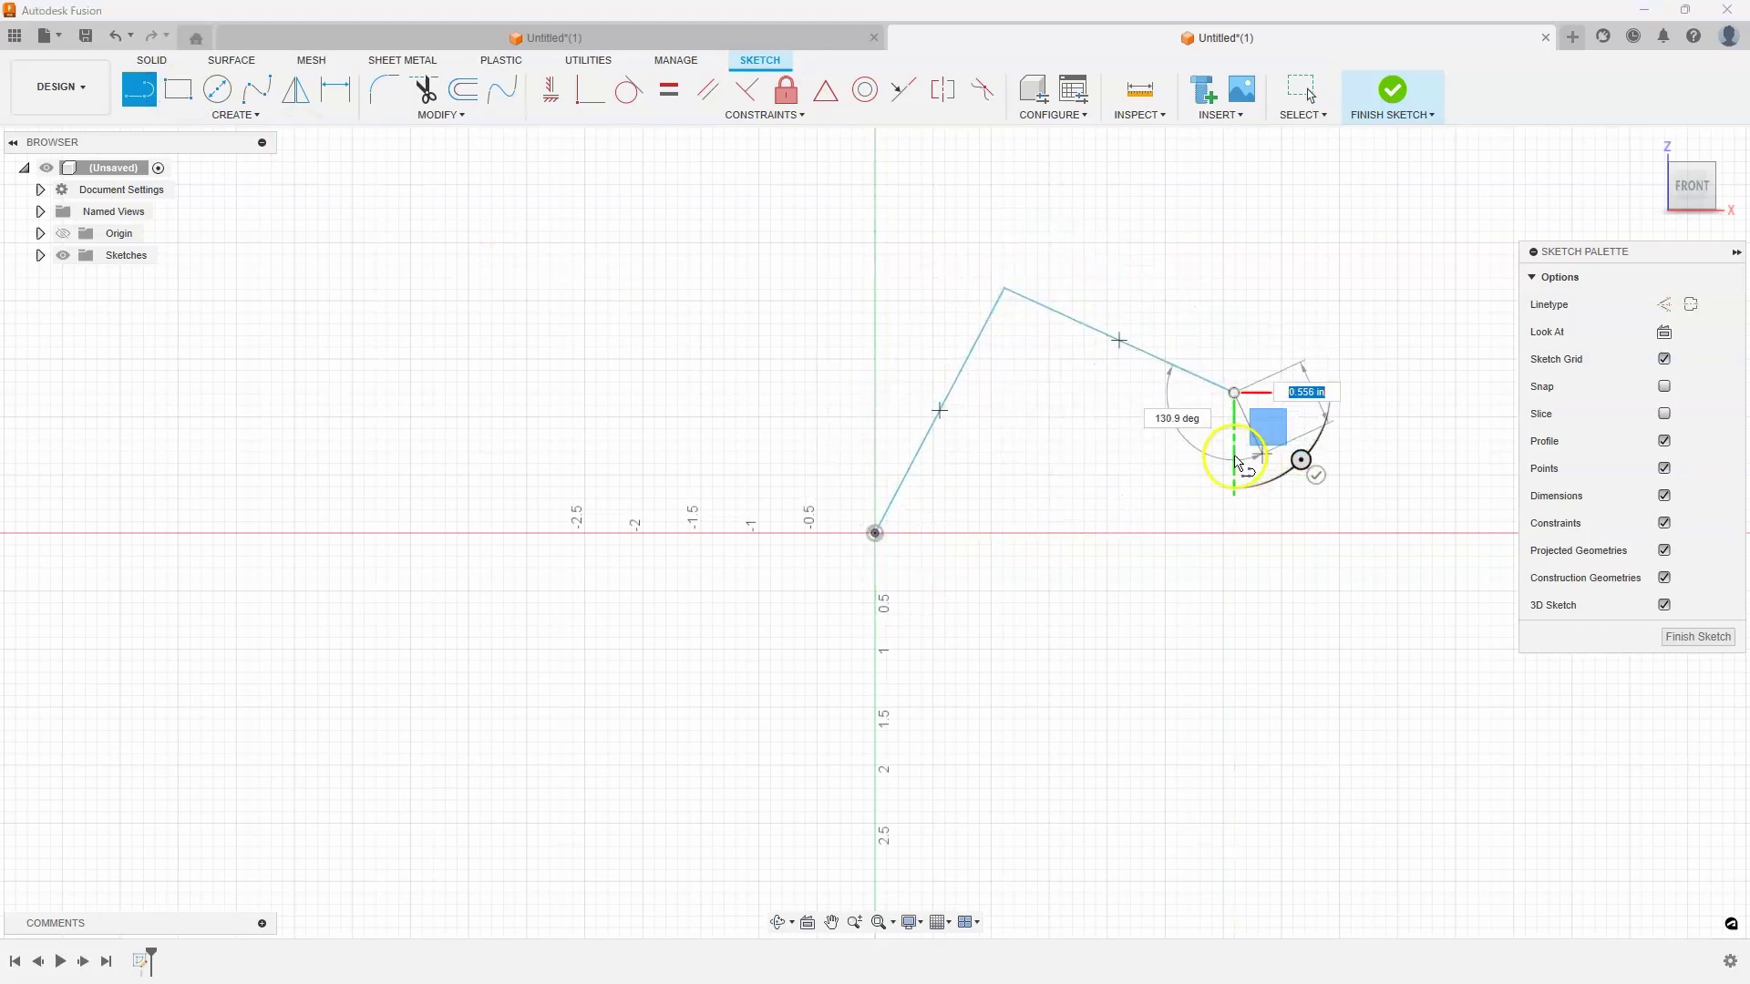
left_click(1100, 613)
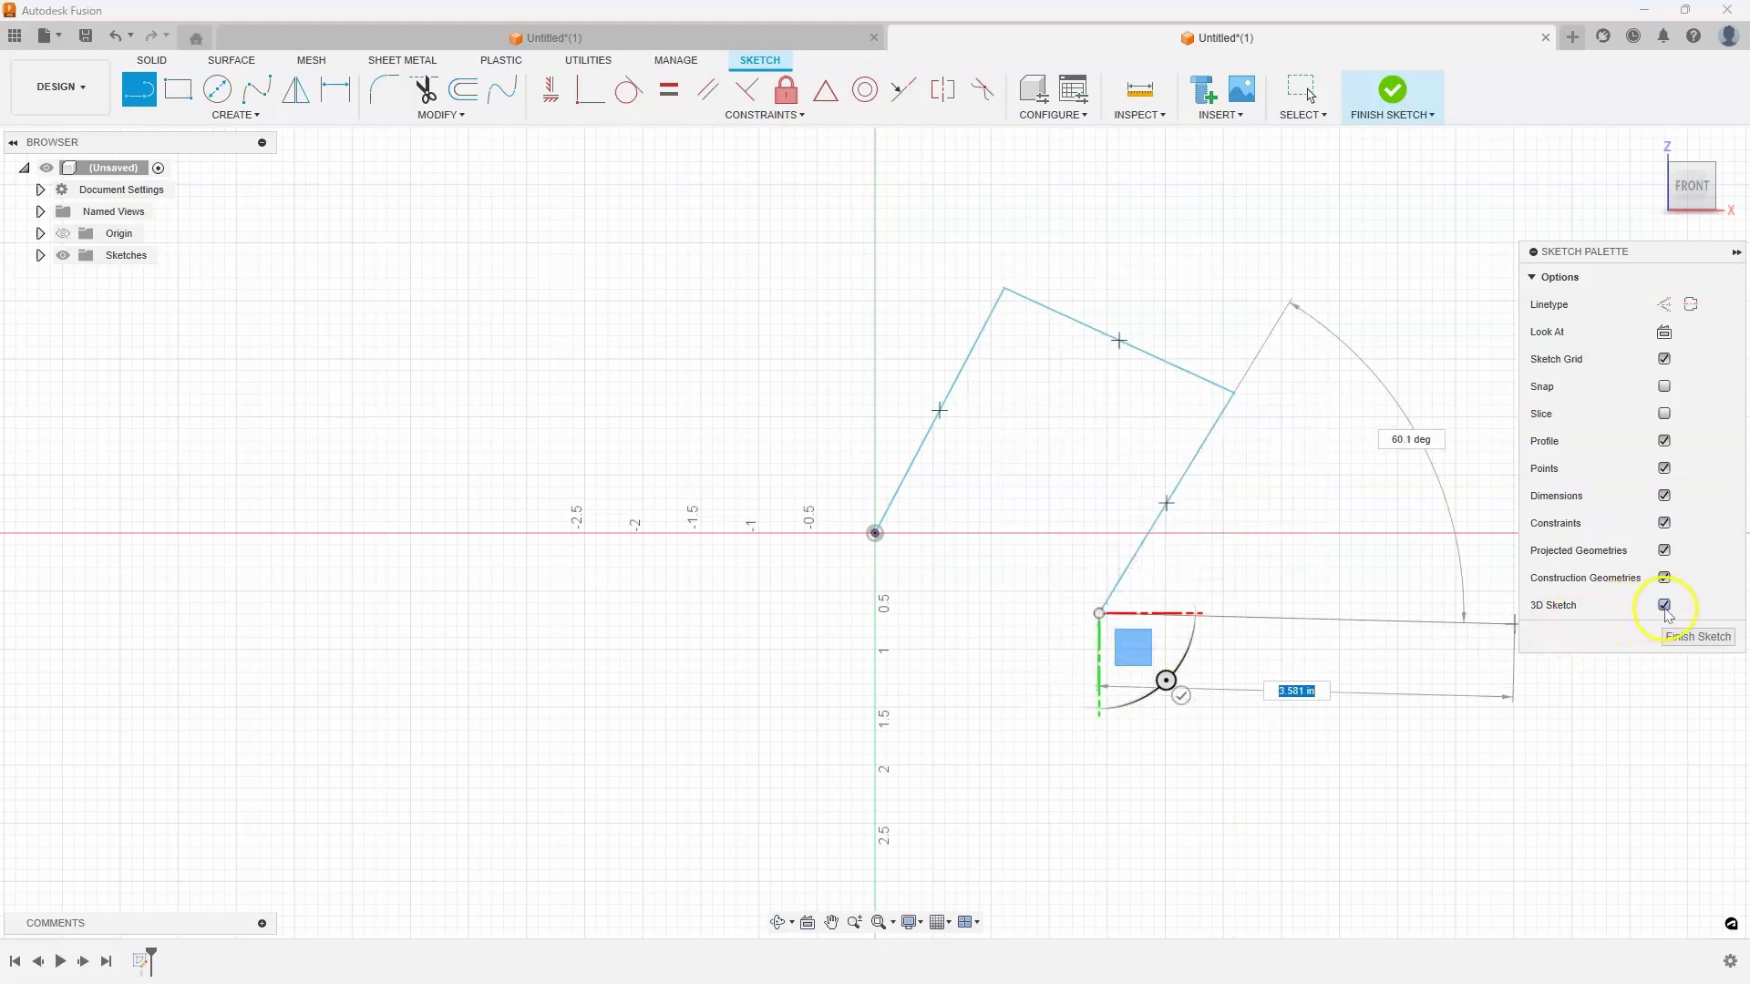
Step: Turn off 3D Sketch and draw a second trial chain of three connected lines to the left of the first
left_click(178, 89)
left_click(149, 89)
left_click(350, 480)
left_click(475, 254)
left_click(730, 365)
left_click(647, 617)
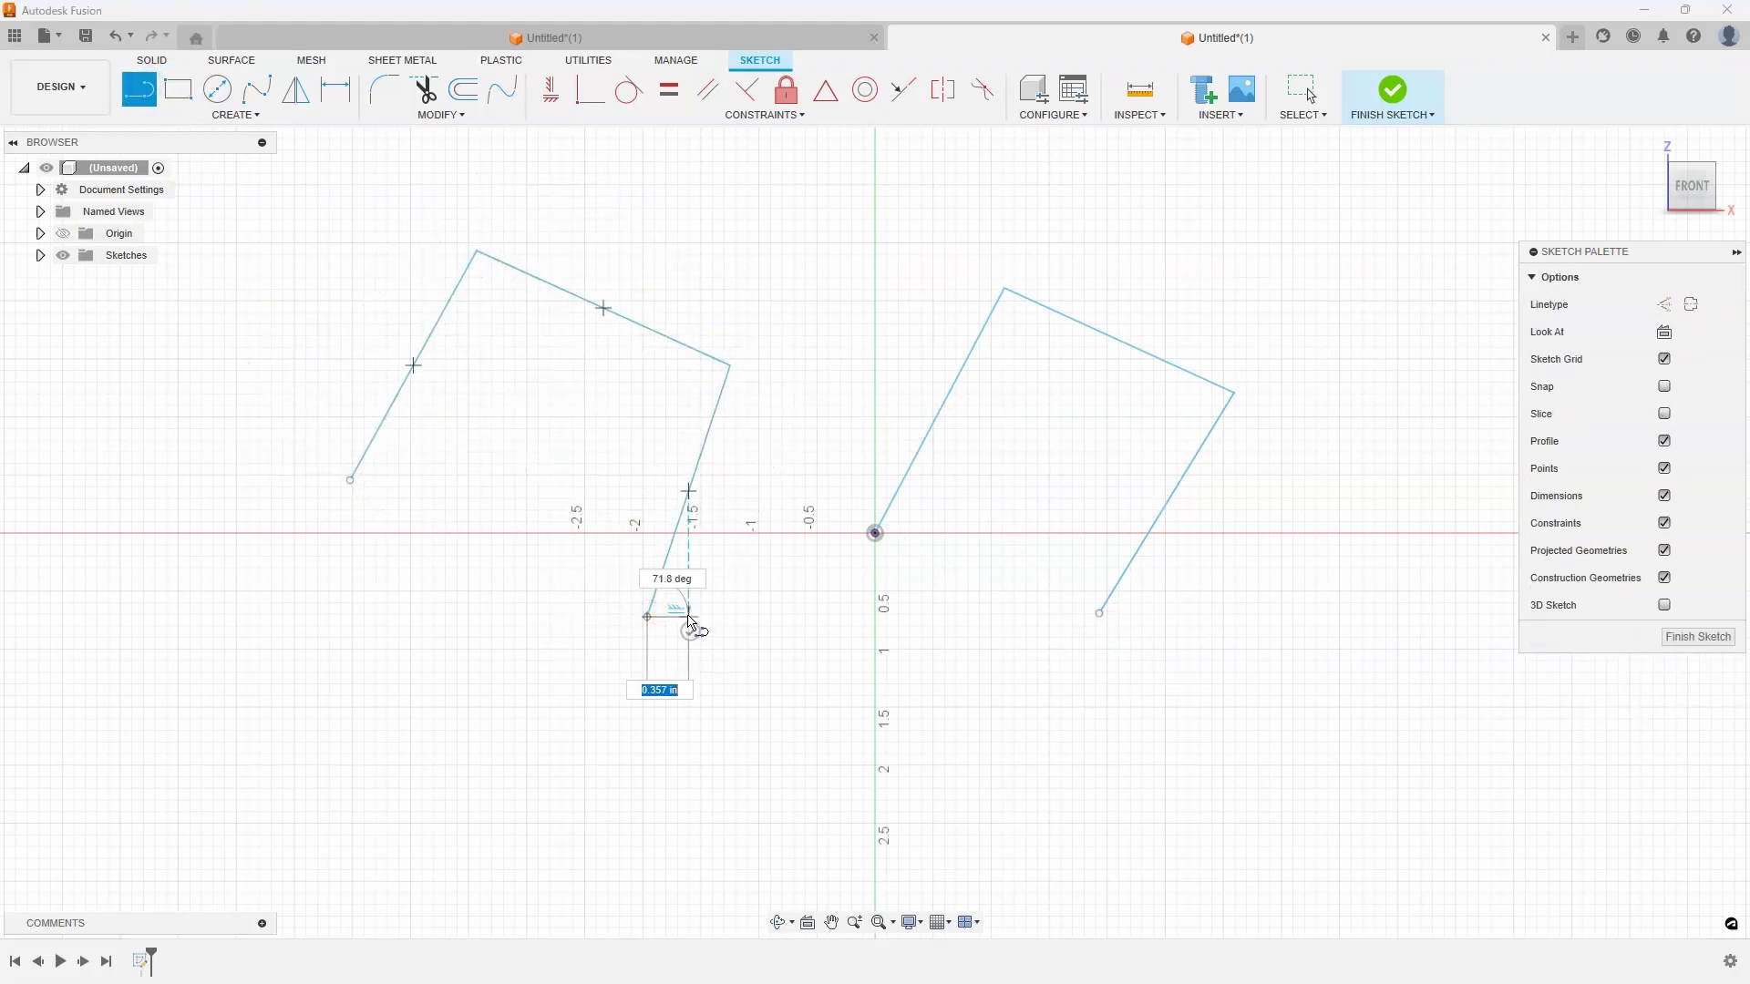
Step: Undo both trial line chains and turn 3D Sketch back on
key("Escape")
key("ctrl+z")
key("ctrl+z")
key("ctrl+z")
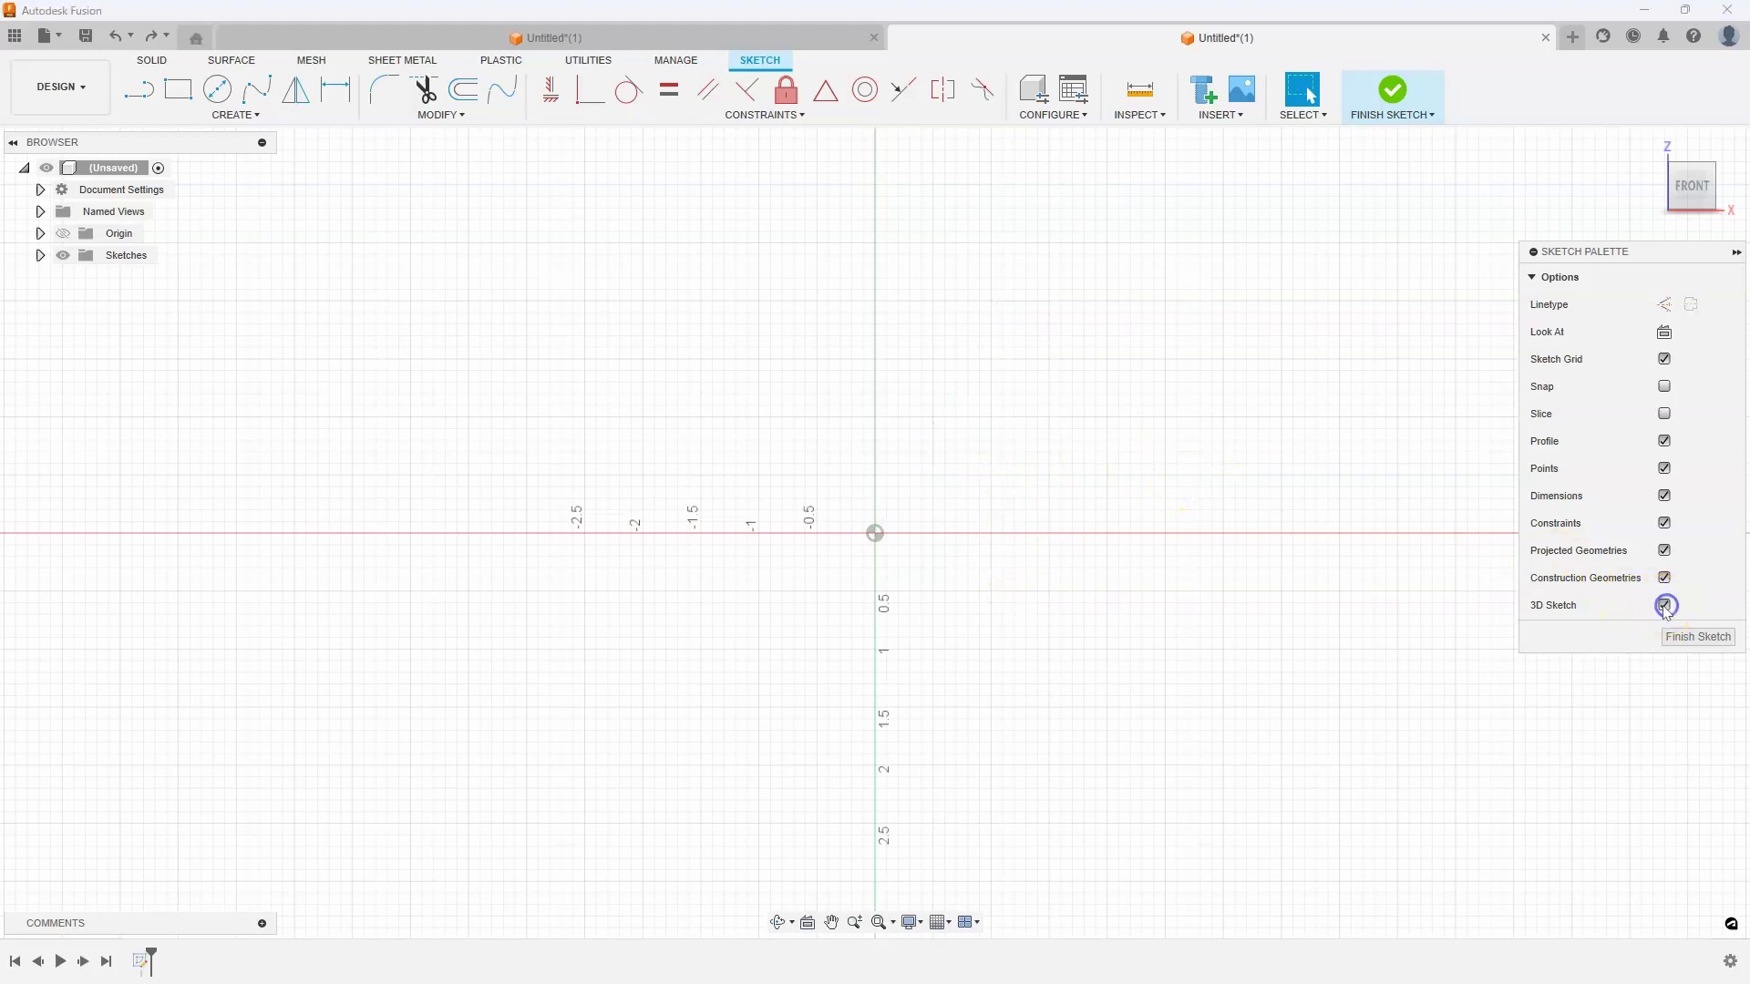
Step: Draw a line from the origin along the red X axis and continue it with a perpendicular line straight down
left_click(178, 89)
left_click(139, 88)
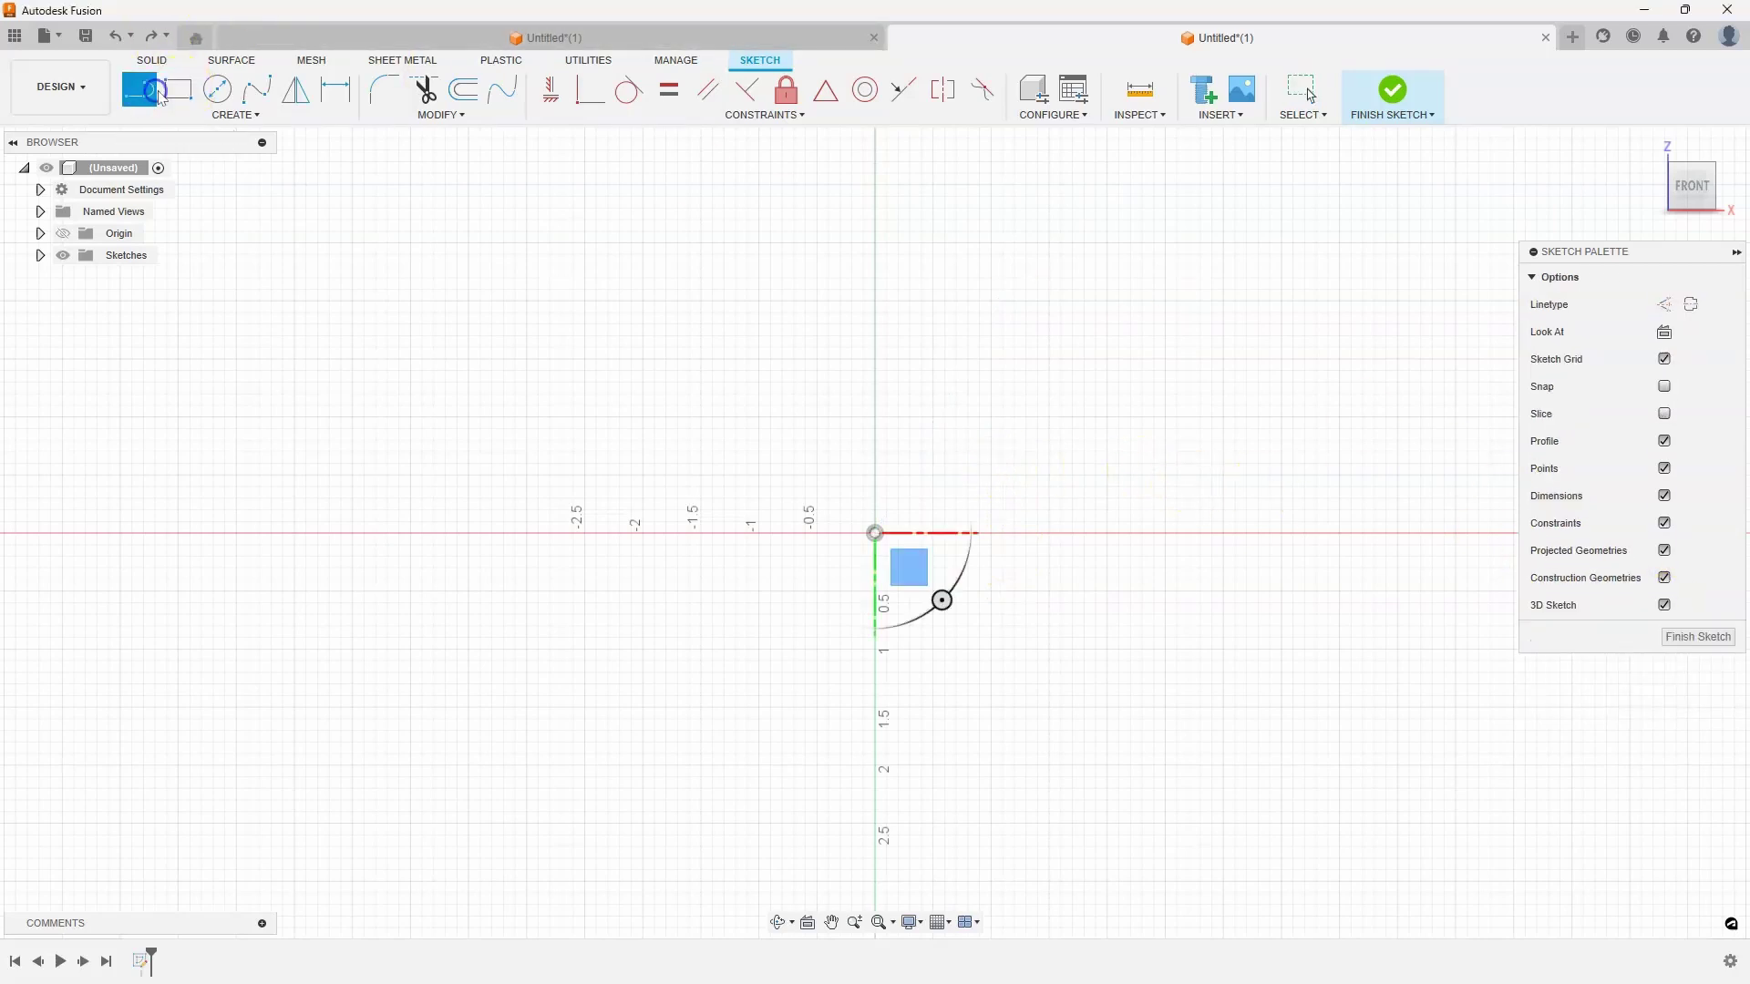
left_click(874, 534)
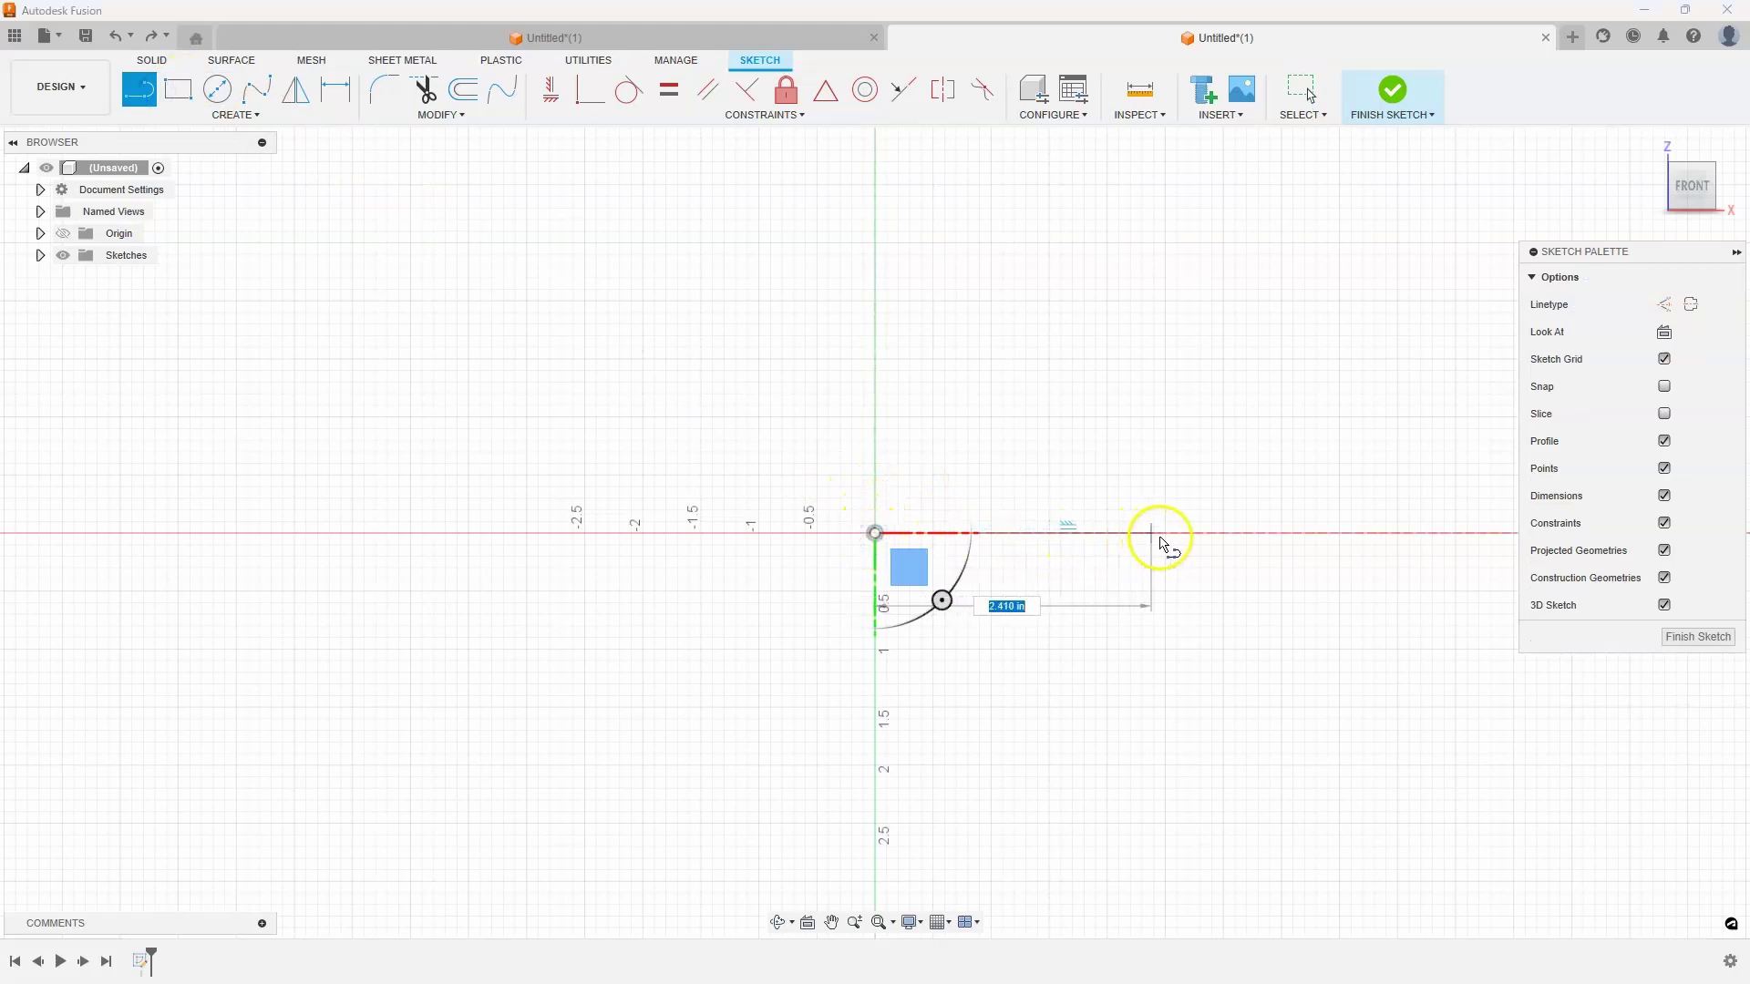
left_click(1211, 536)
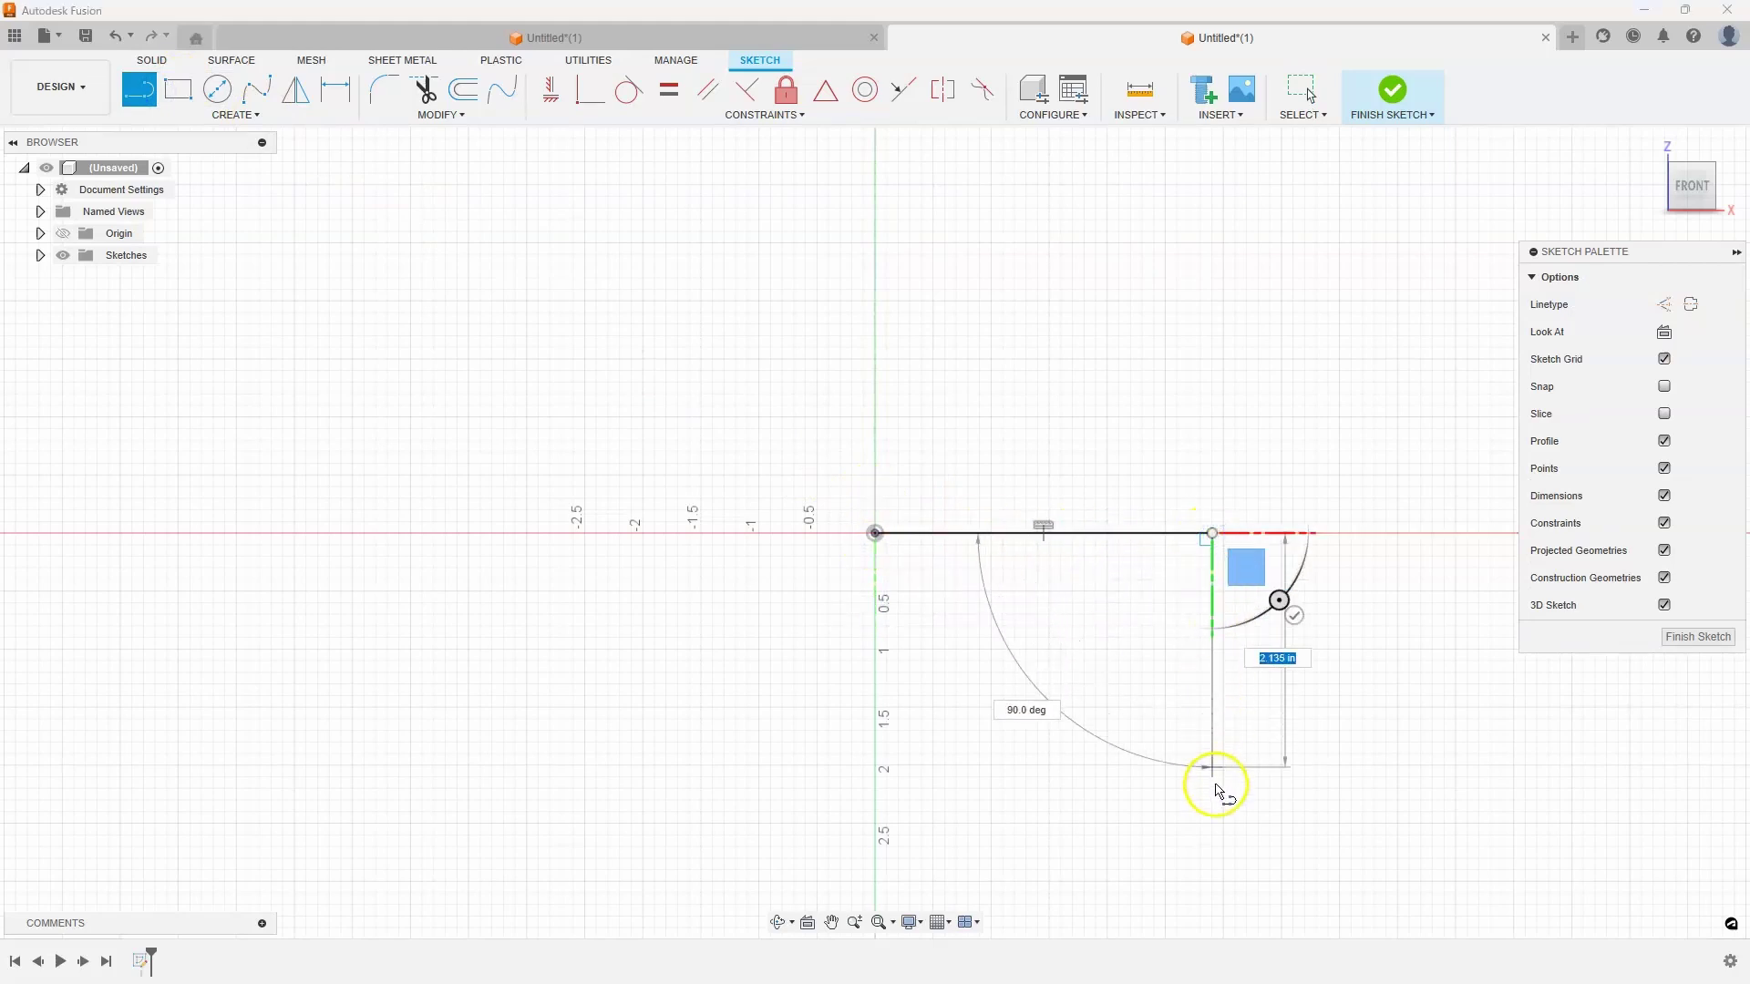
left_click(1214, 847)
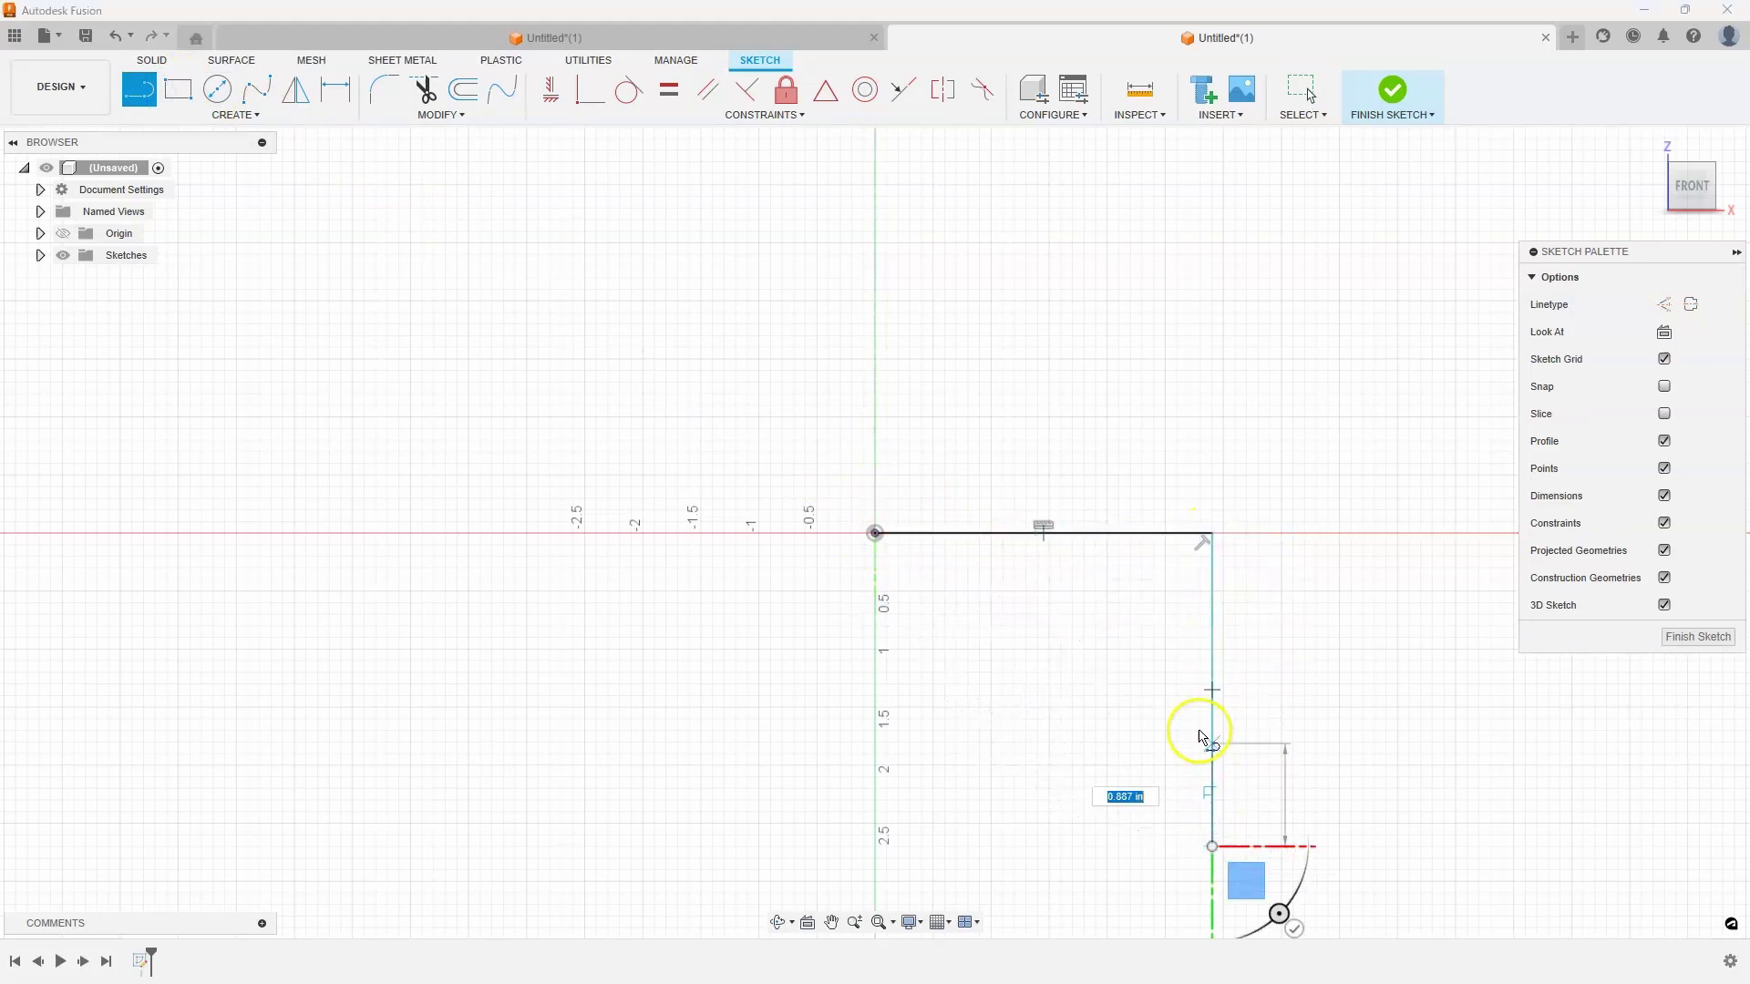
Step: Switch the line to the horizontal plane at the lower endpoint and draw a segment backward along the blue depth axis
mouse_move(1158, 560)
middle_mouse_down("shift")
mouse_move(1097, 578)
mouse_move(1039, 633)
mouse_move(977, 344)
middle_mouse_up("shift")
mouse_move(986, 594)
middle_mouse_down()
mouse_move(945, 535)
mouse_move(945, 575)
middle_mouse_up()
mouse_move(827, 261)
middle_mouse_down("shift")
mouse_move(757, 243)
mouse_move(786, 246)
middle_mouse_up("shift")
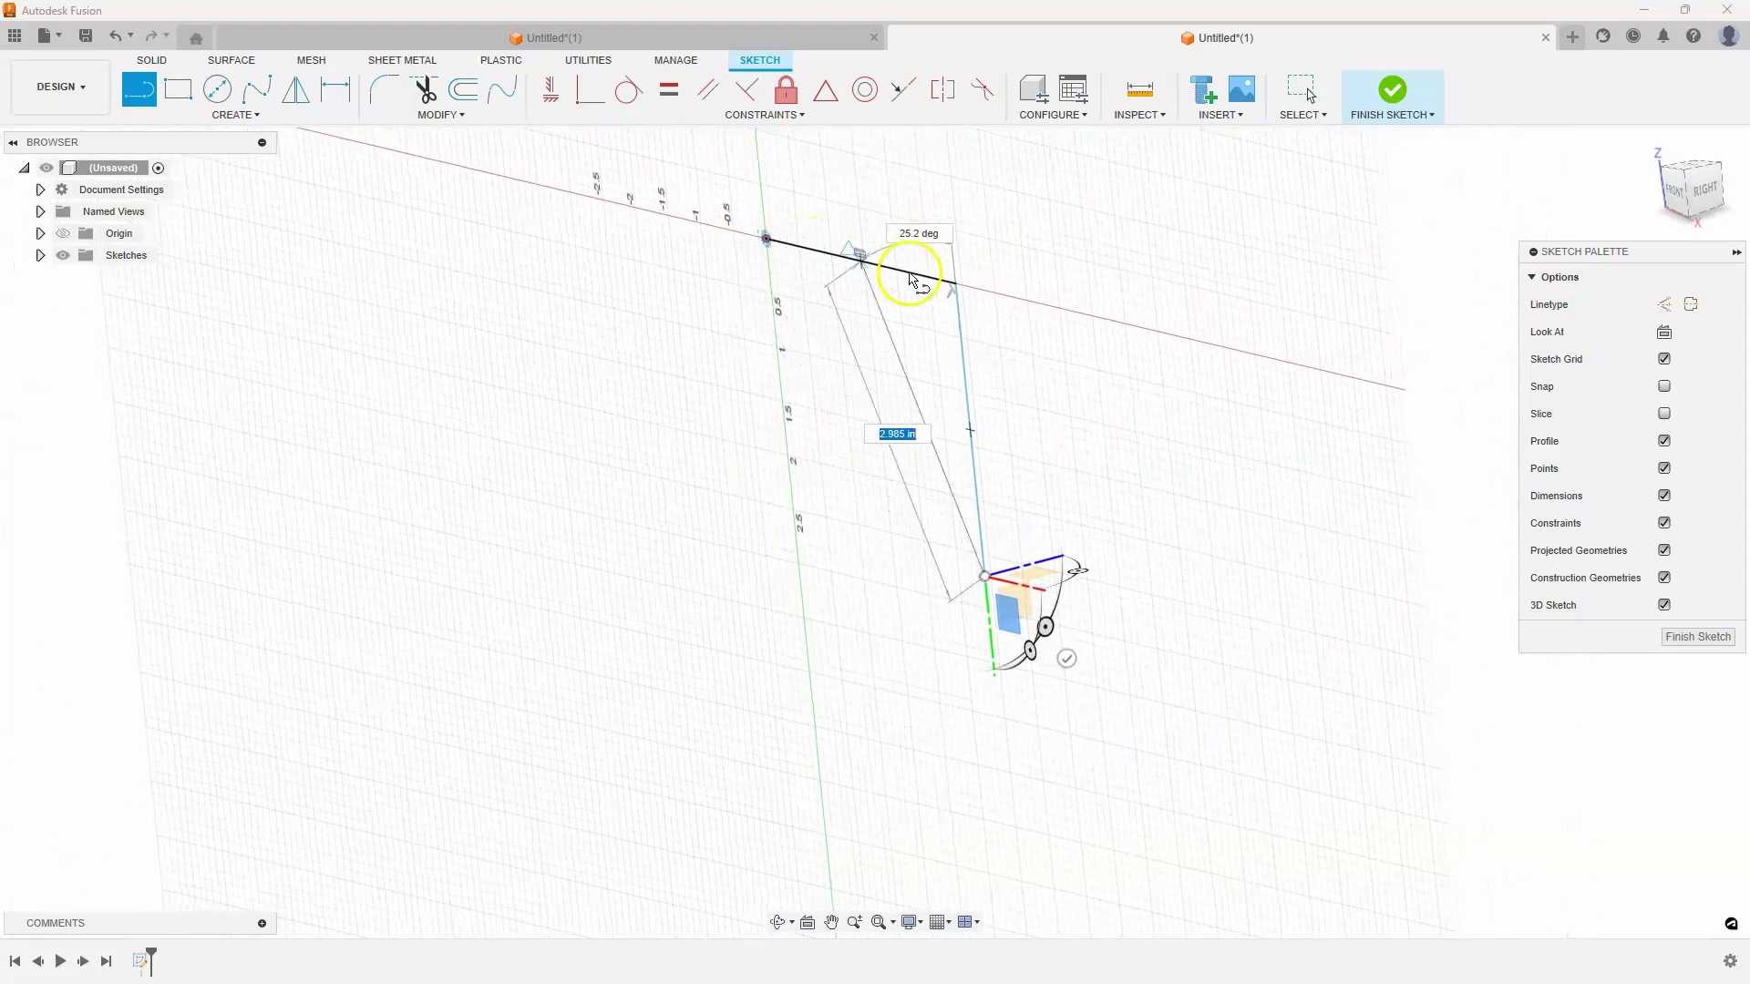
middle_click_drag(988, 556, 1004, 629, "shift")
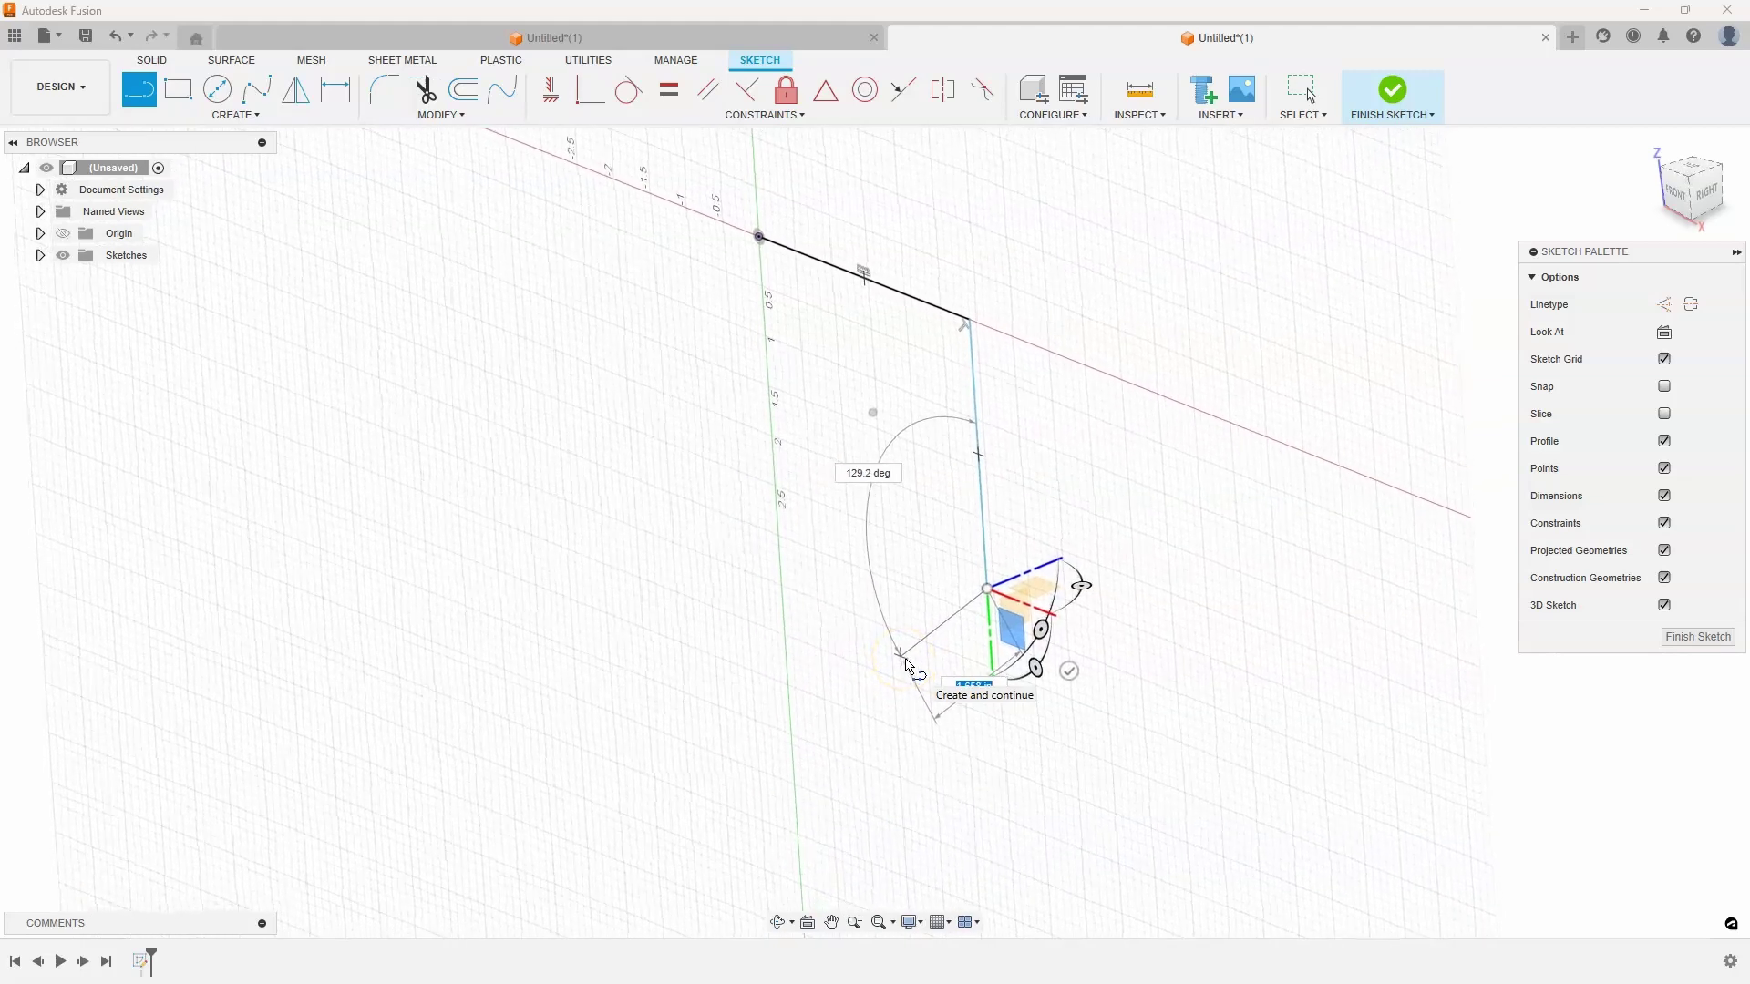
mouse_move(907, 665)
middle_mouse_down("shift")
mouse_move(1066, 586)
mouse_move(1028, 575)
middle_mouse_up("shift")
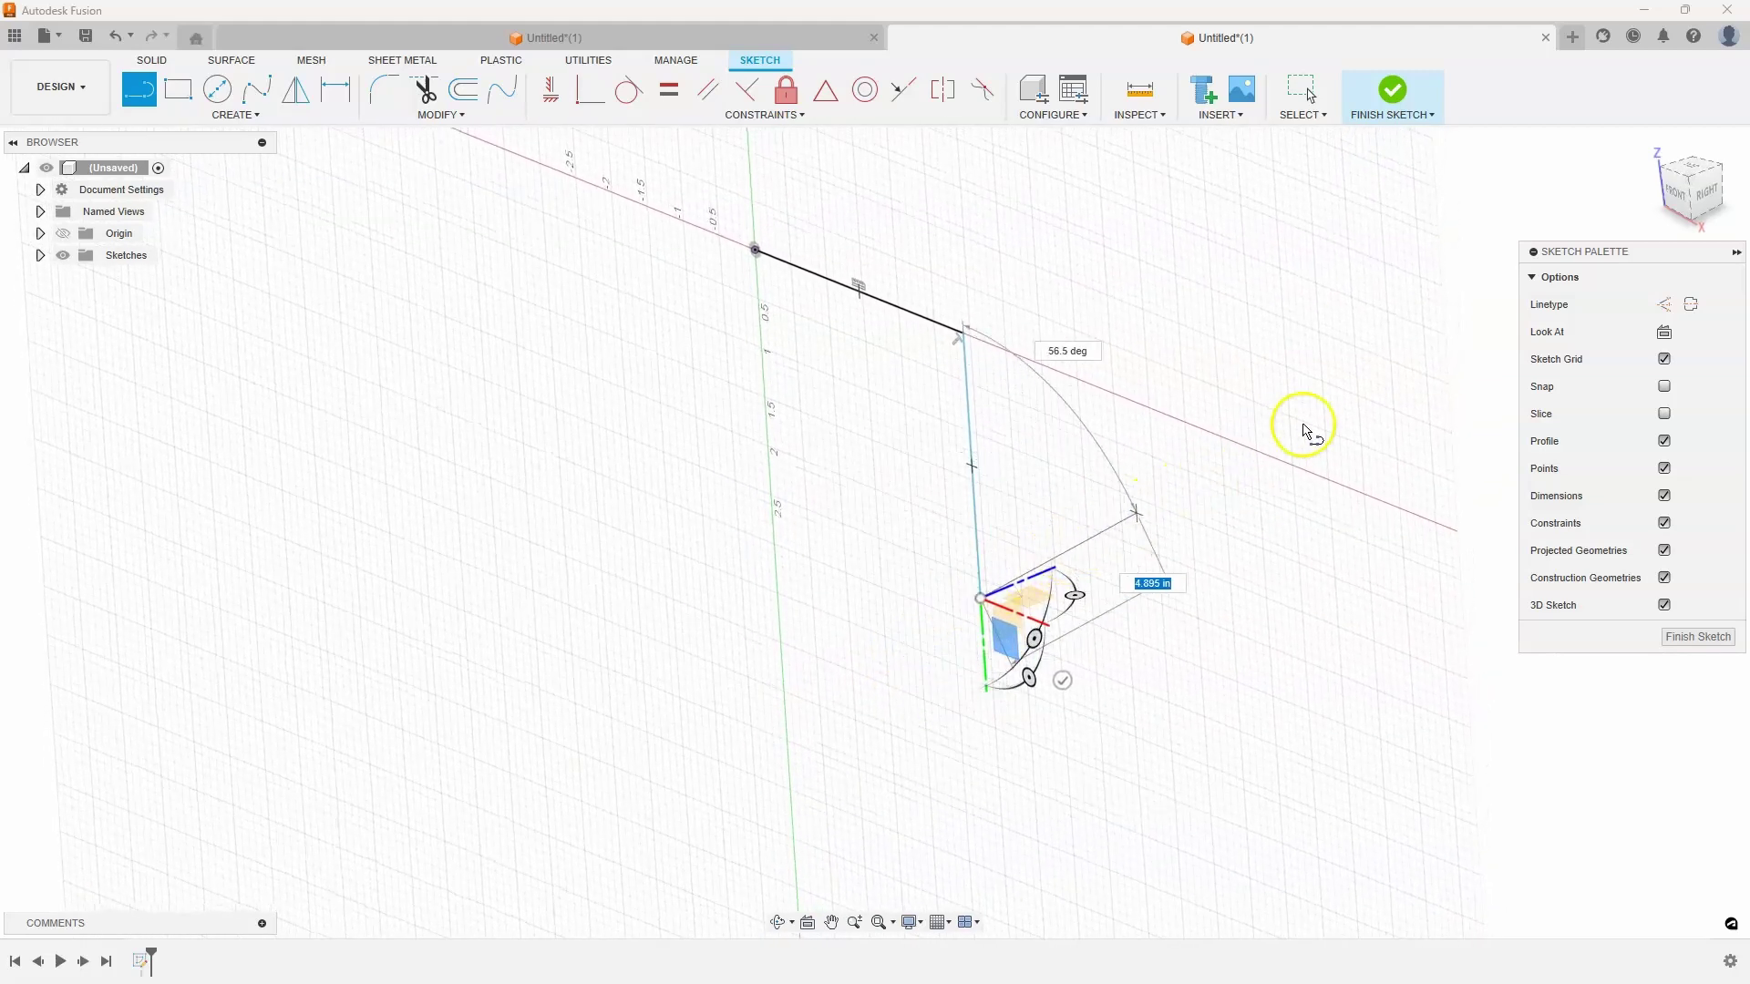
mouse_move(1212, 454)
middle_mouse_down("shift")
mouse_move(1214, 430)
mouse_move(1100, 574)
middle_mouse_up("shift")
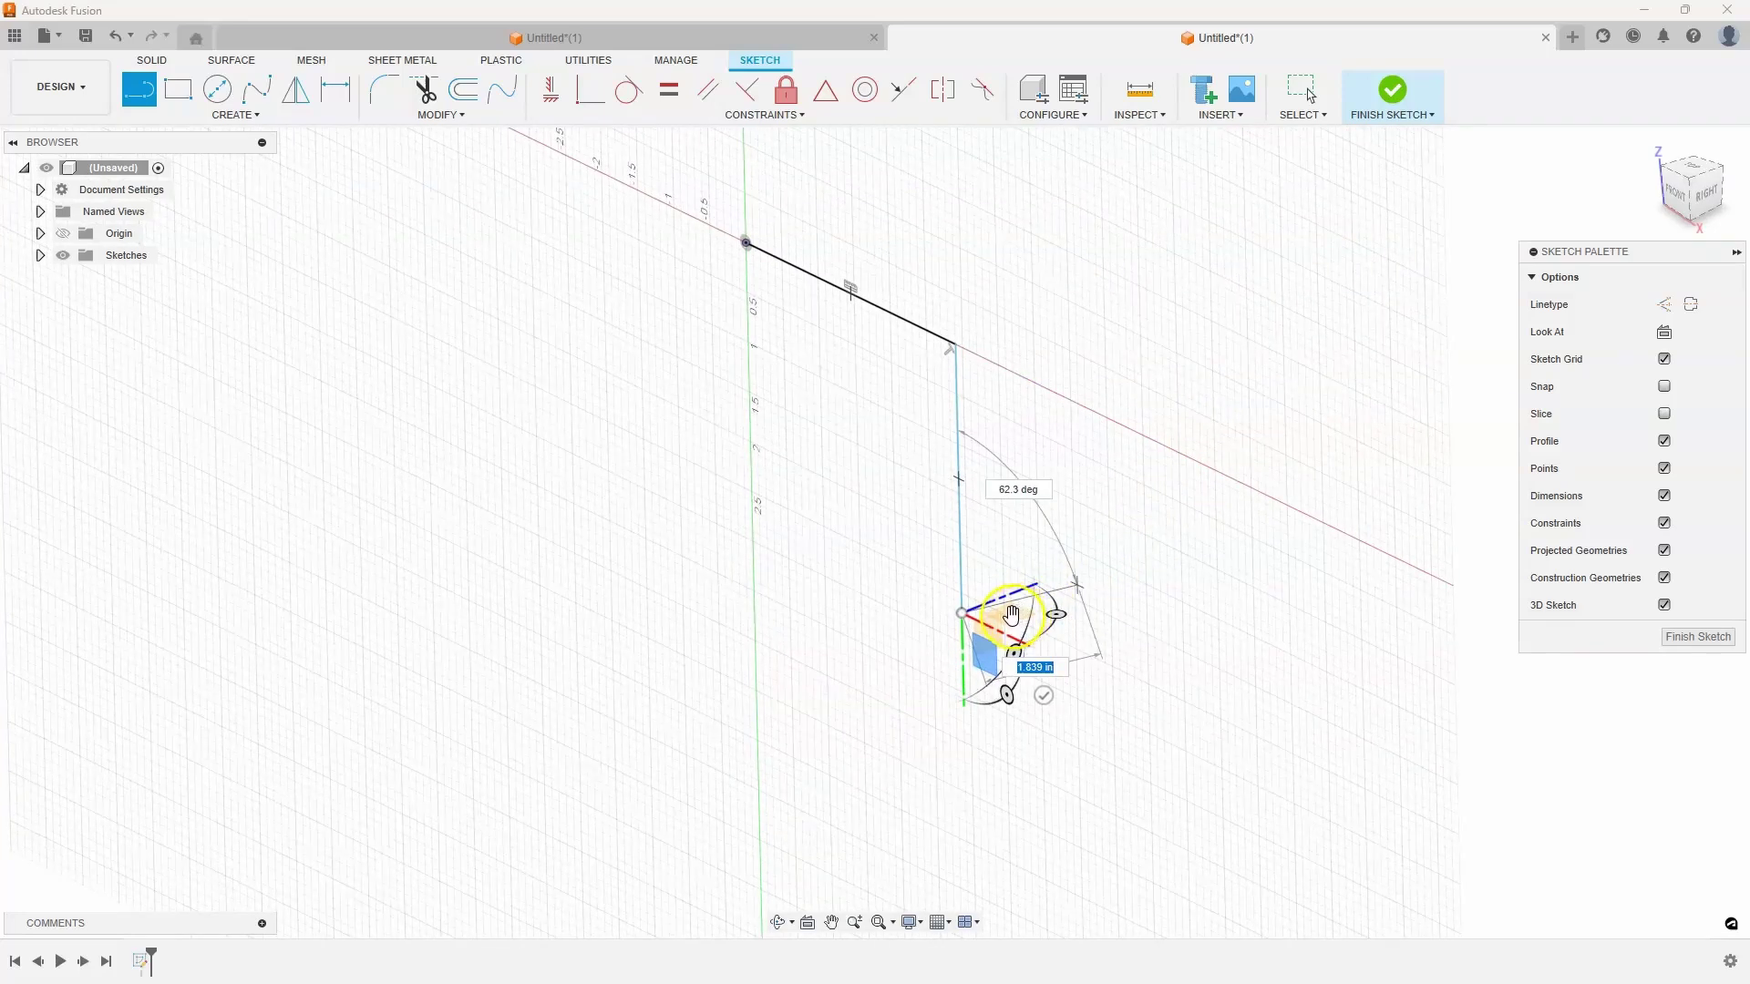
left_click(1015, 616)
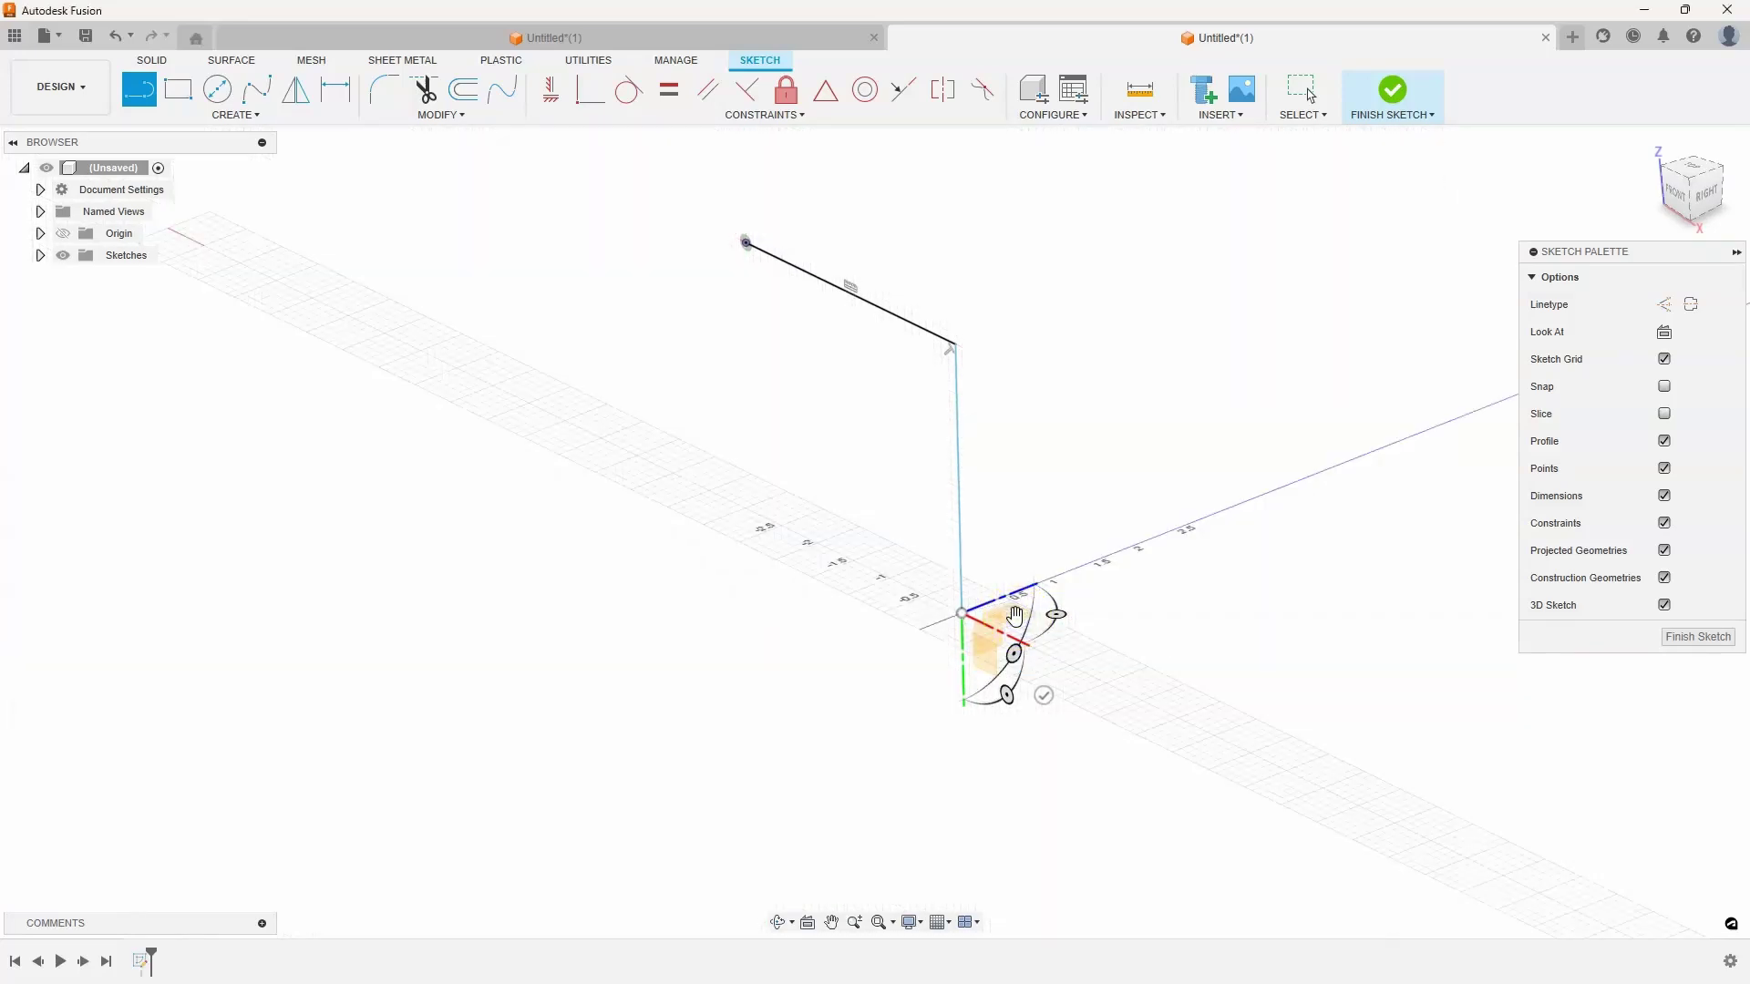
middle_click_drag(983, 664, 875, 642, "shift")
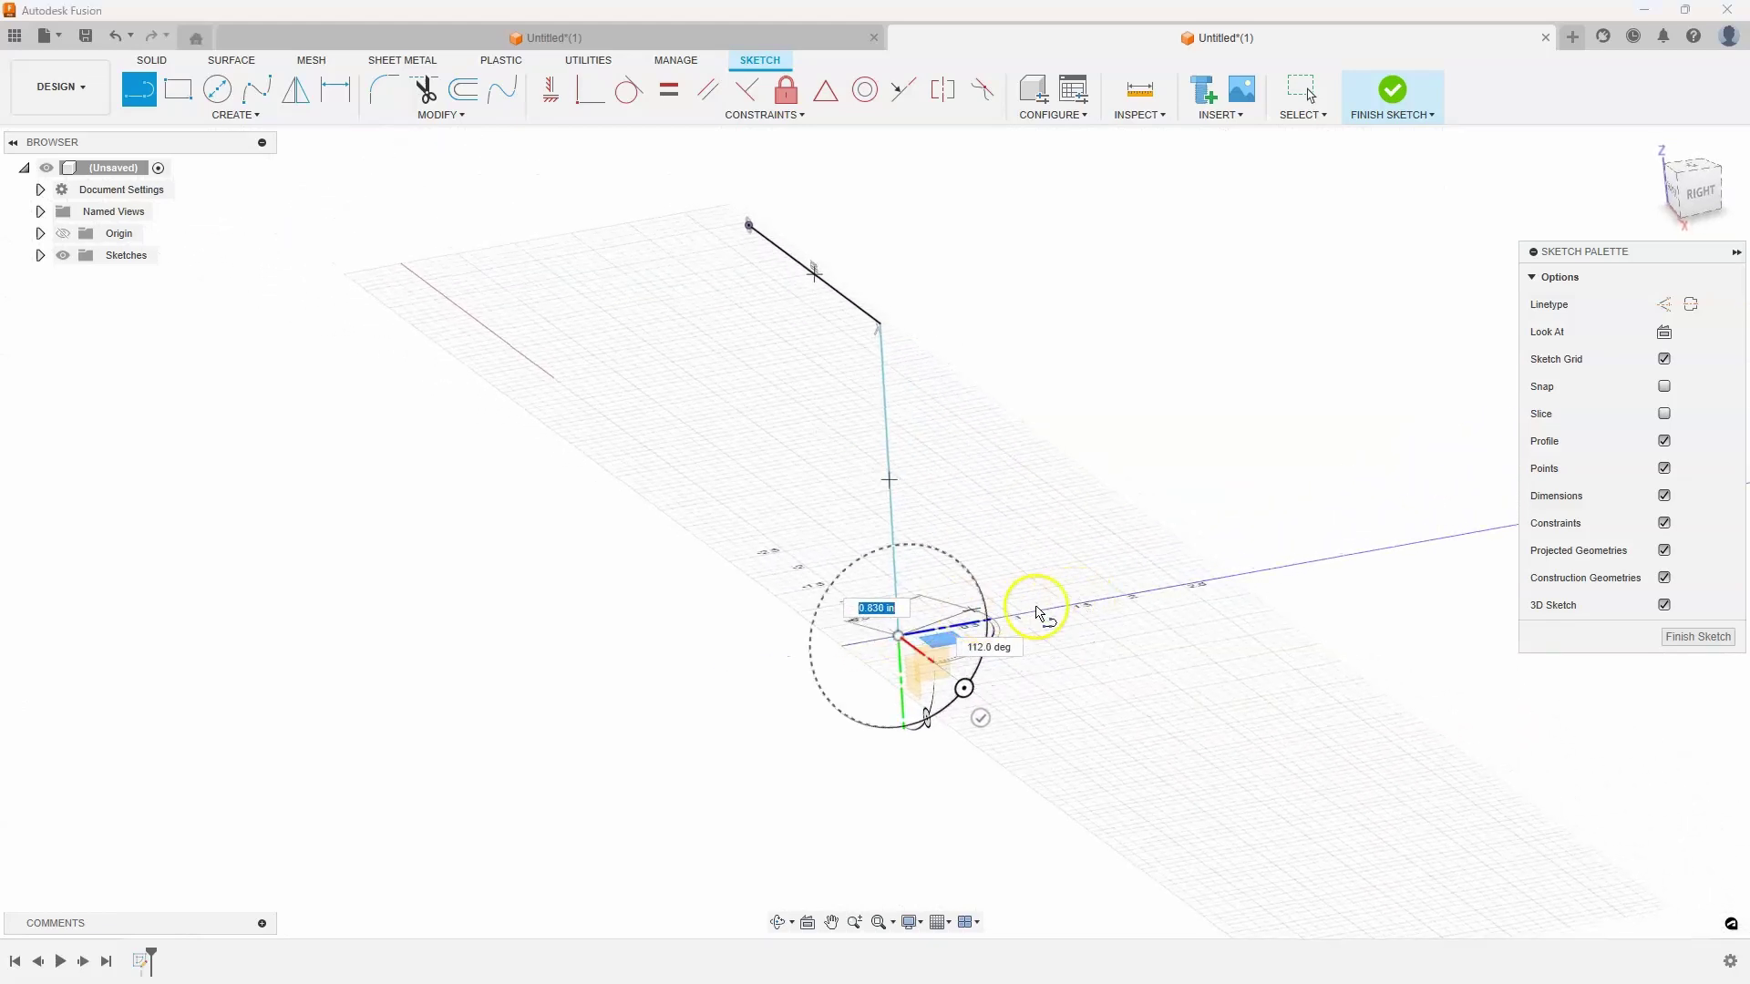
left_click(1153, 597)
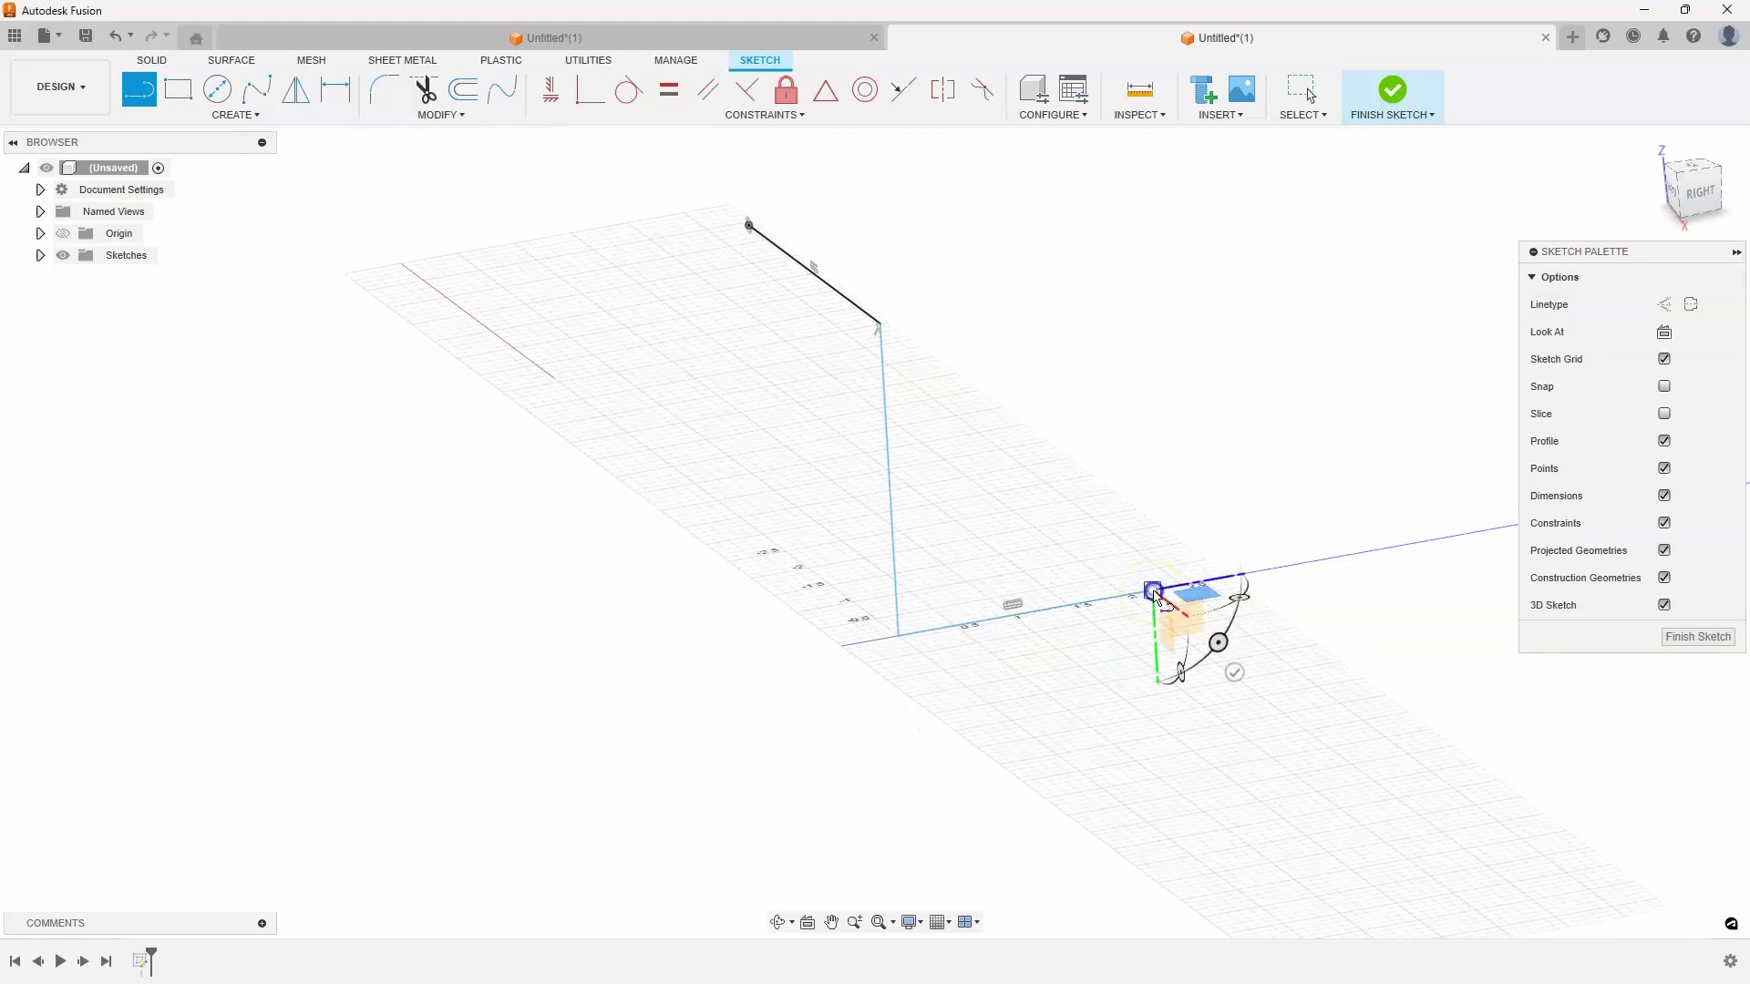
Step: Switch to the plane parallel to the front view at the rear endpoint and draw an upward segment
mouse_move(1153, 593)
middle_mouse_down("shift")
mouse_move(1168, 589)
mouse_move(1154, 586)
middle_mouse_up("shift")
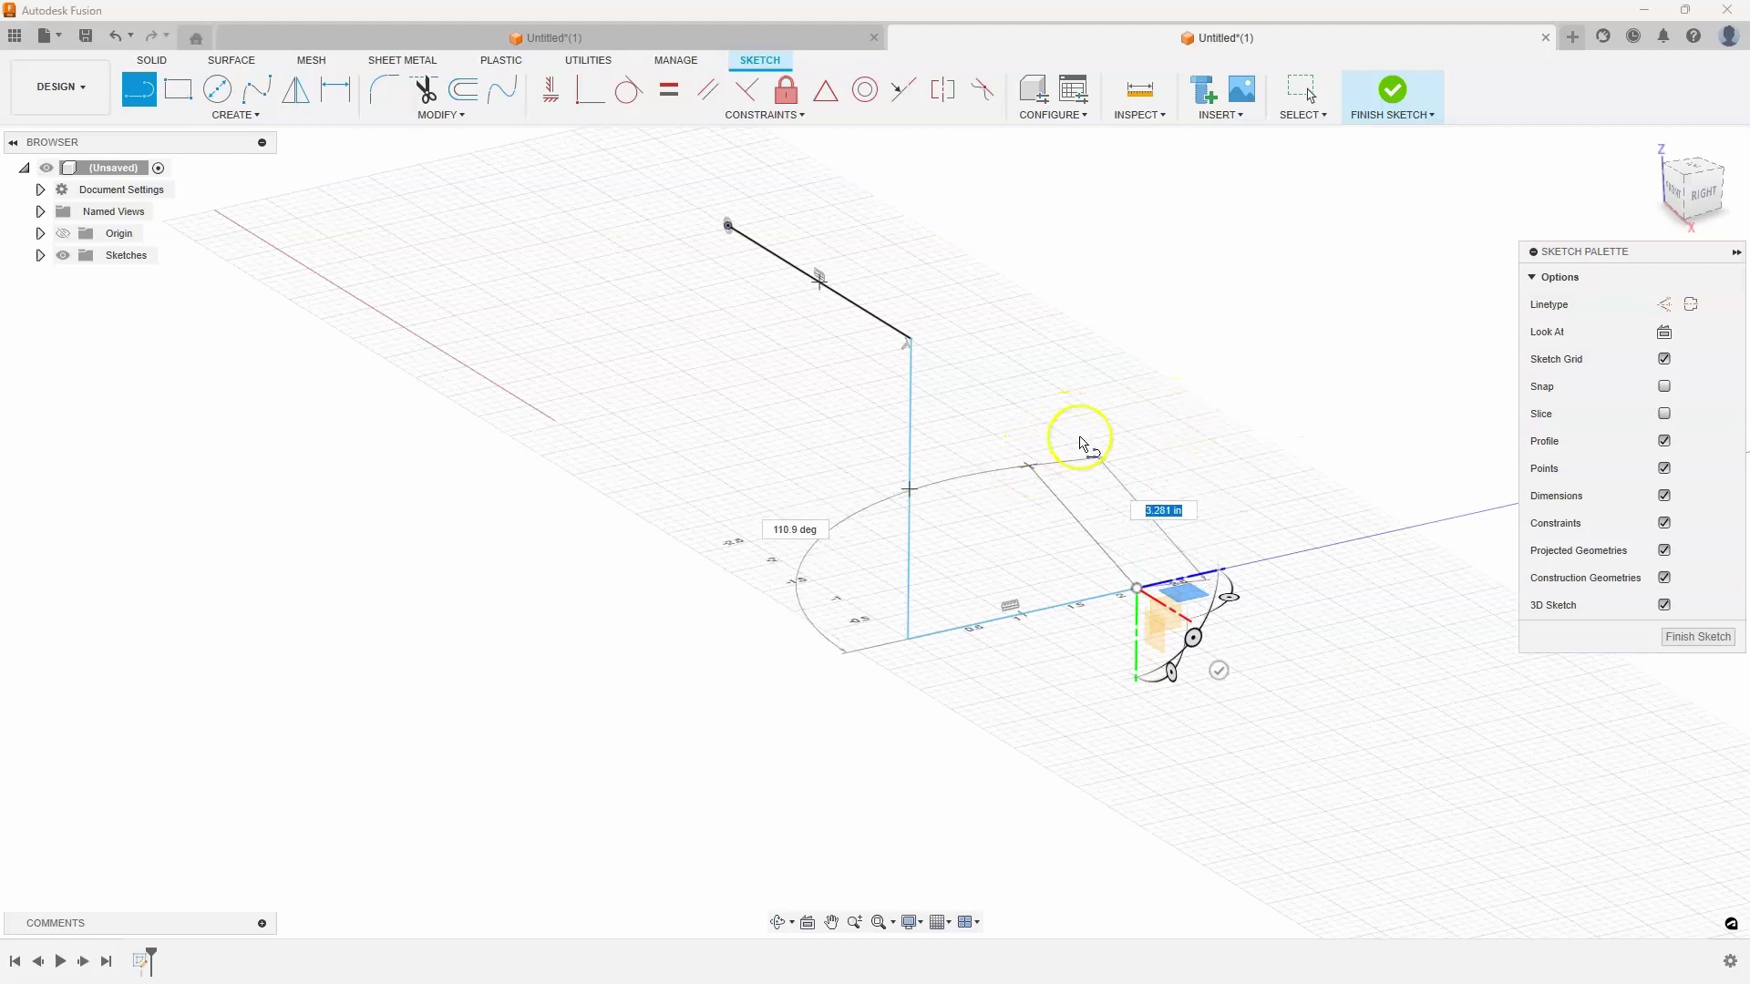
left_click(1156, 634)
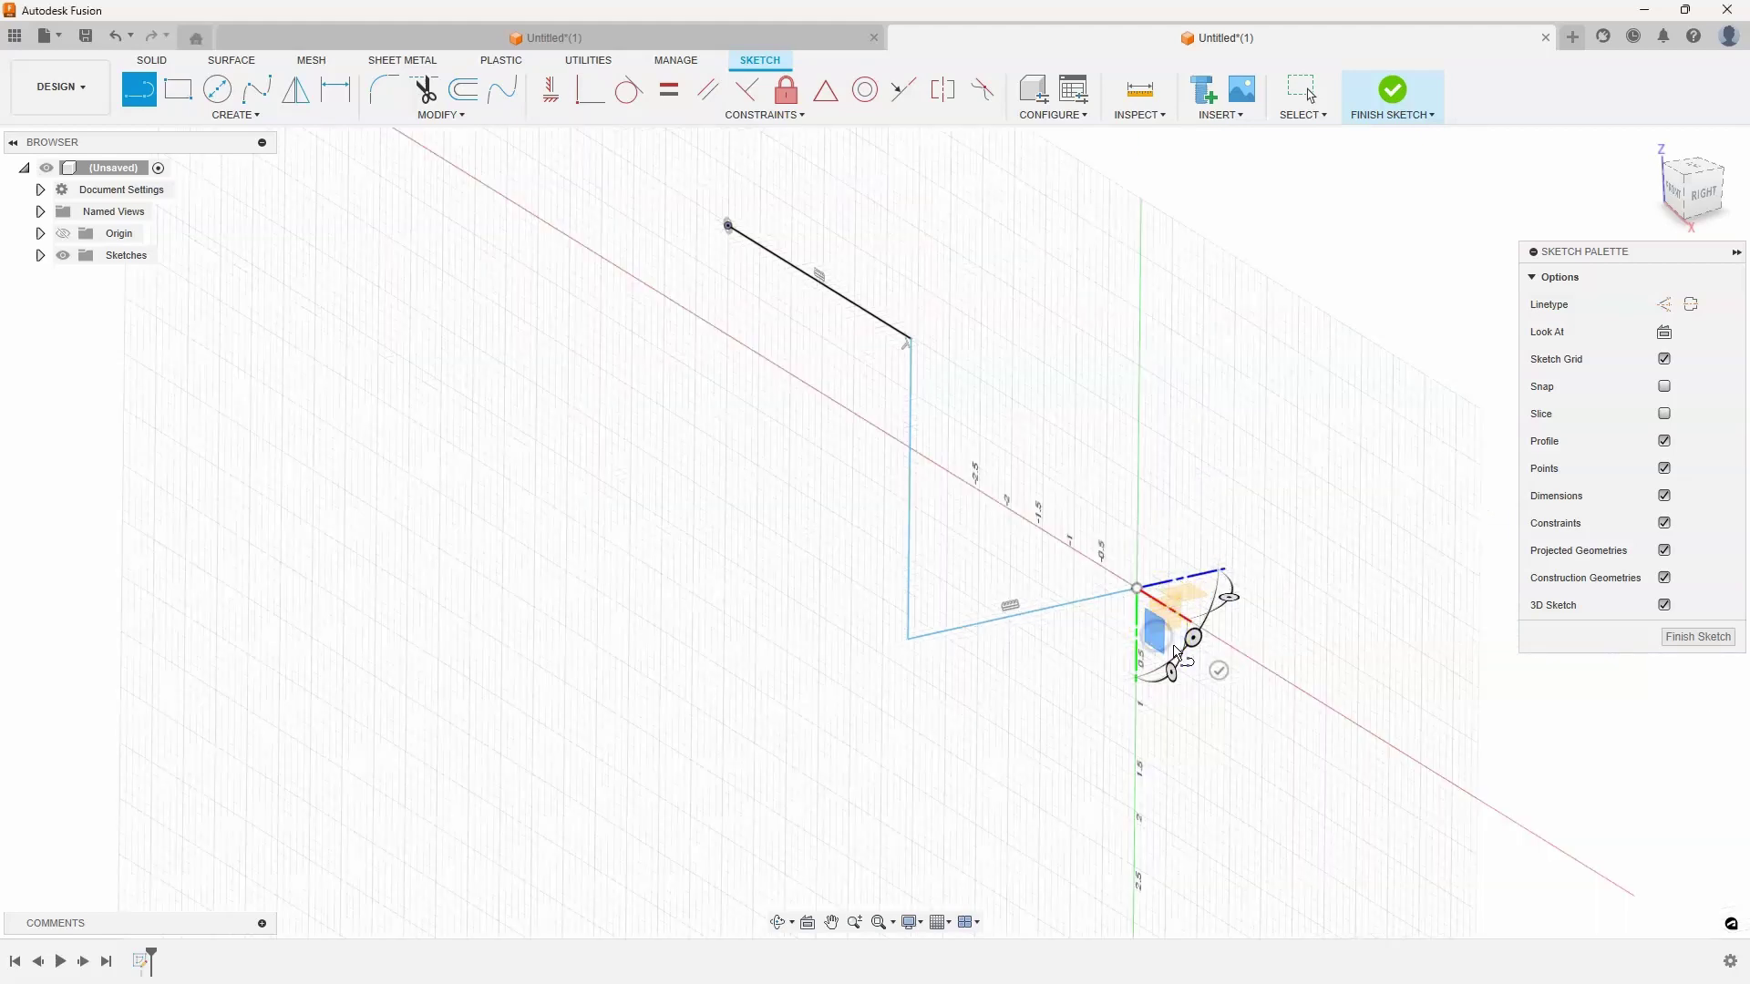
middle_click_drag(1175, 714, 1150, 501, "shift")
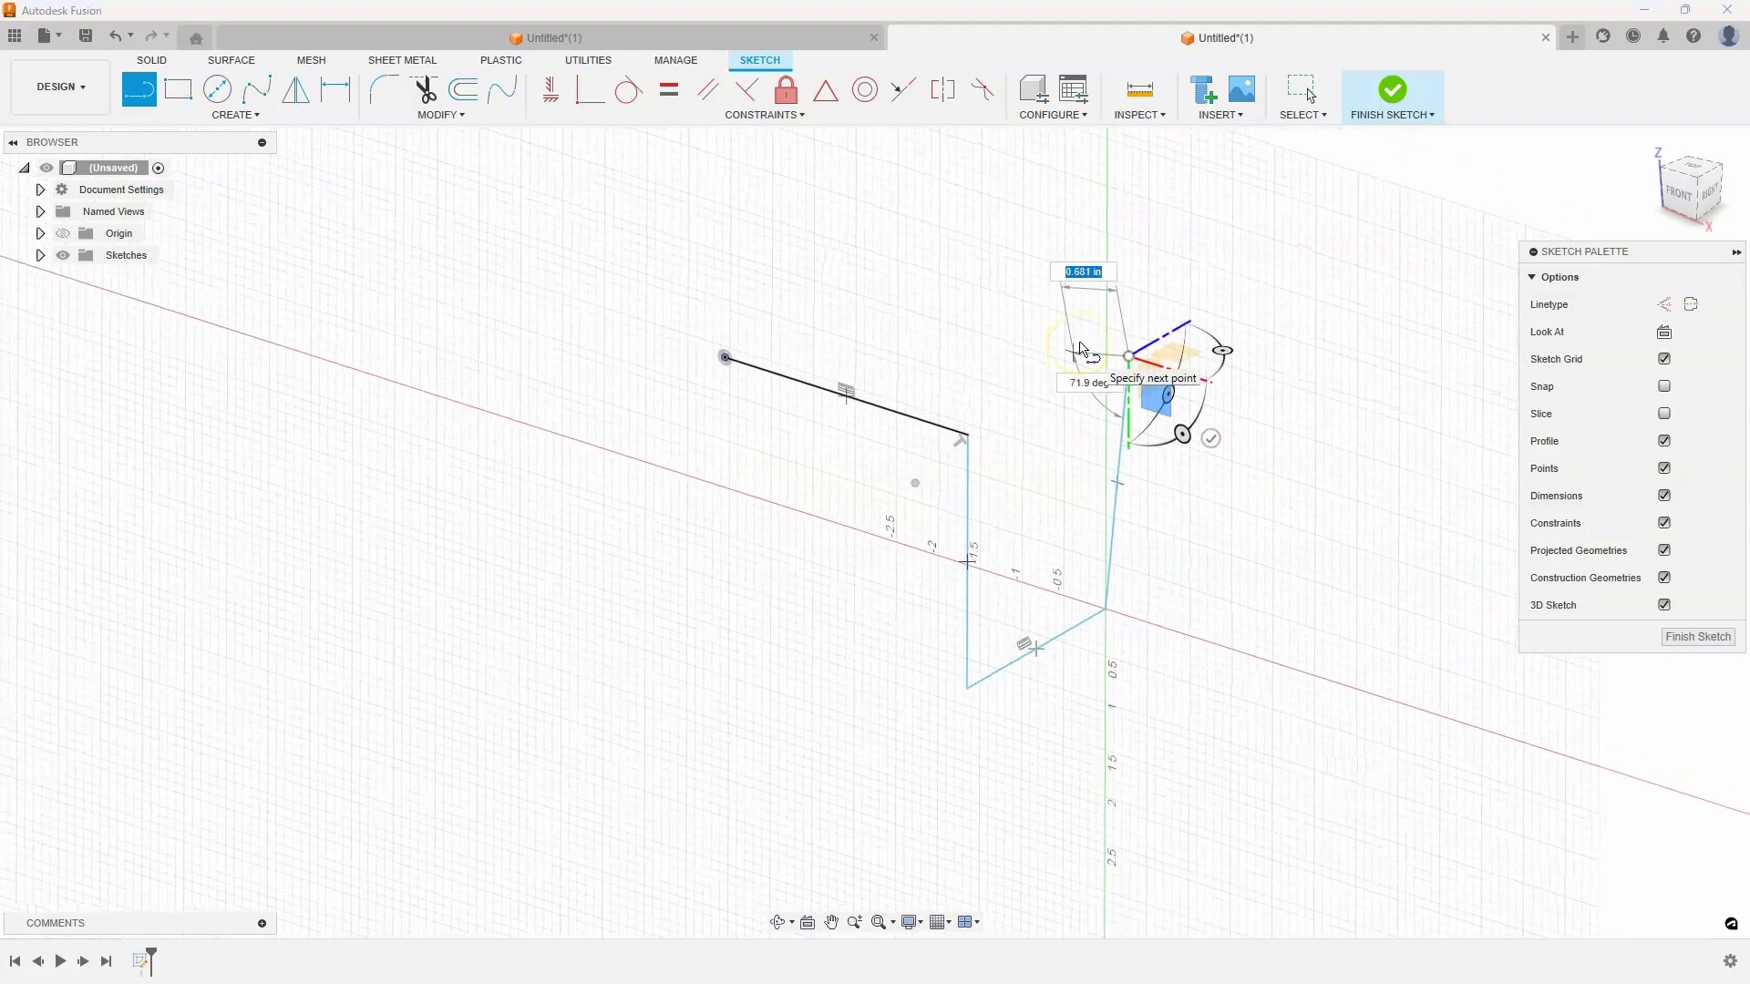
left_click(1130, 342)
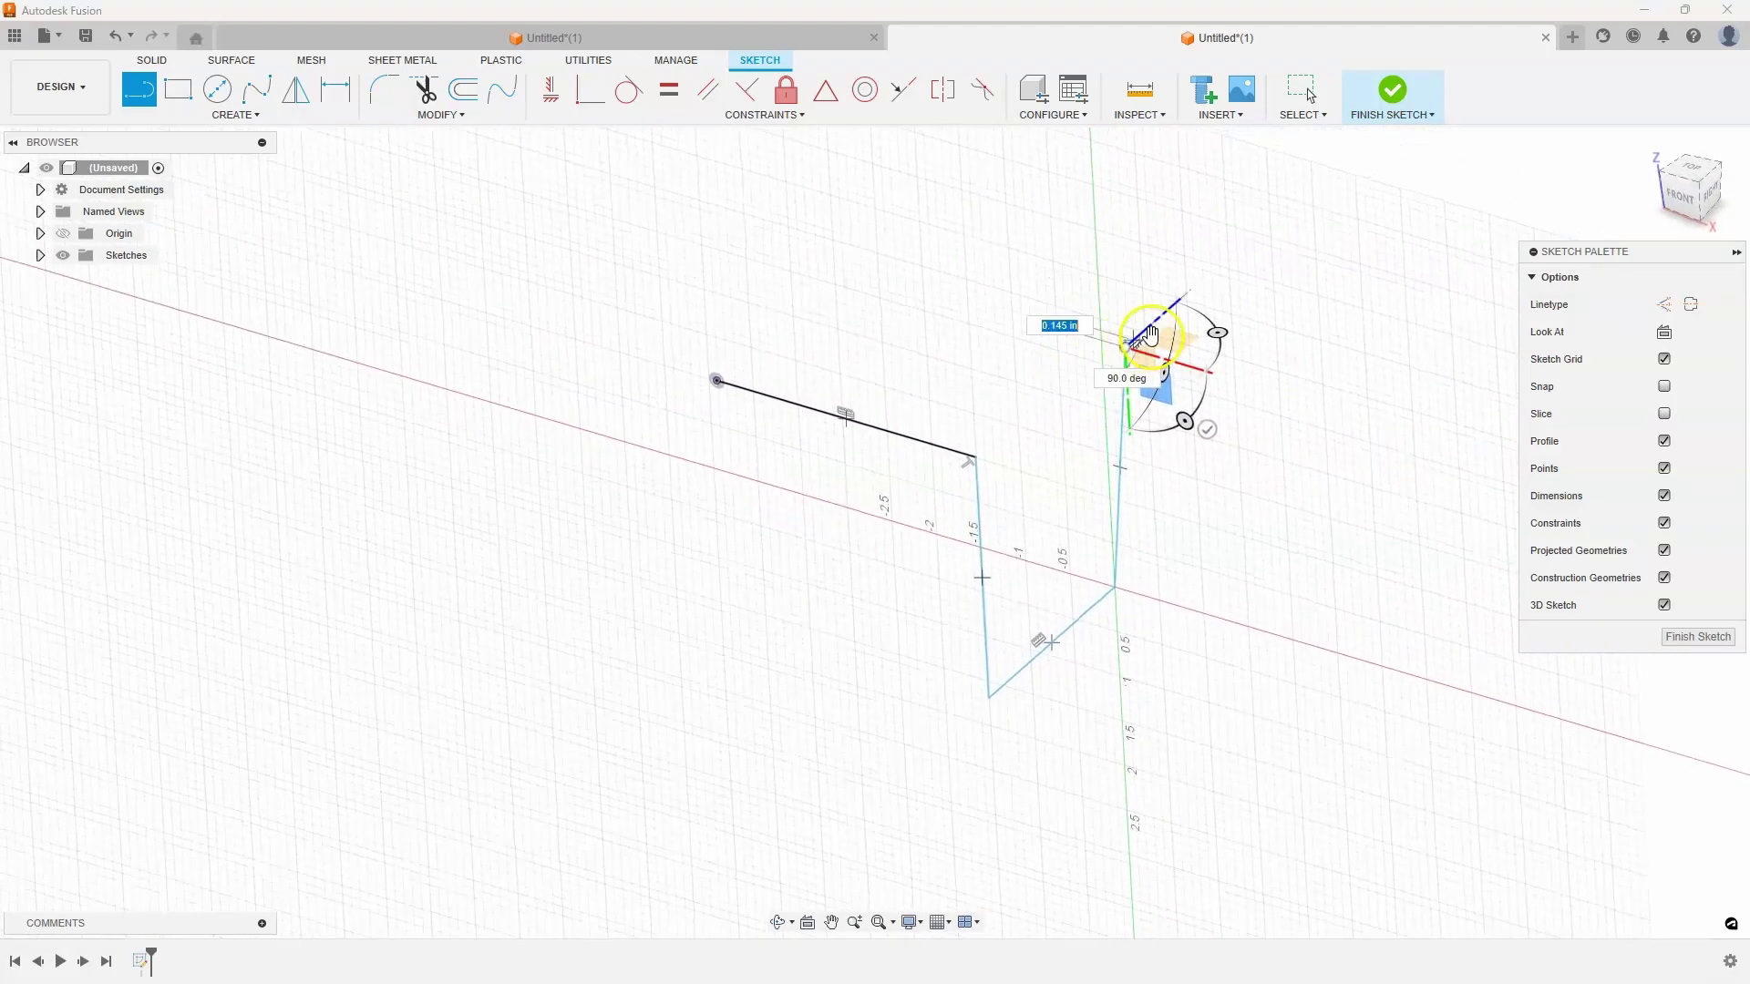
Step: Switch to the horizontal plane at the upper endpoint, draw a segment back toward the origin side, and close the loop at the origin
left_click(1166, 336)
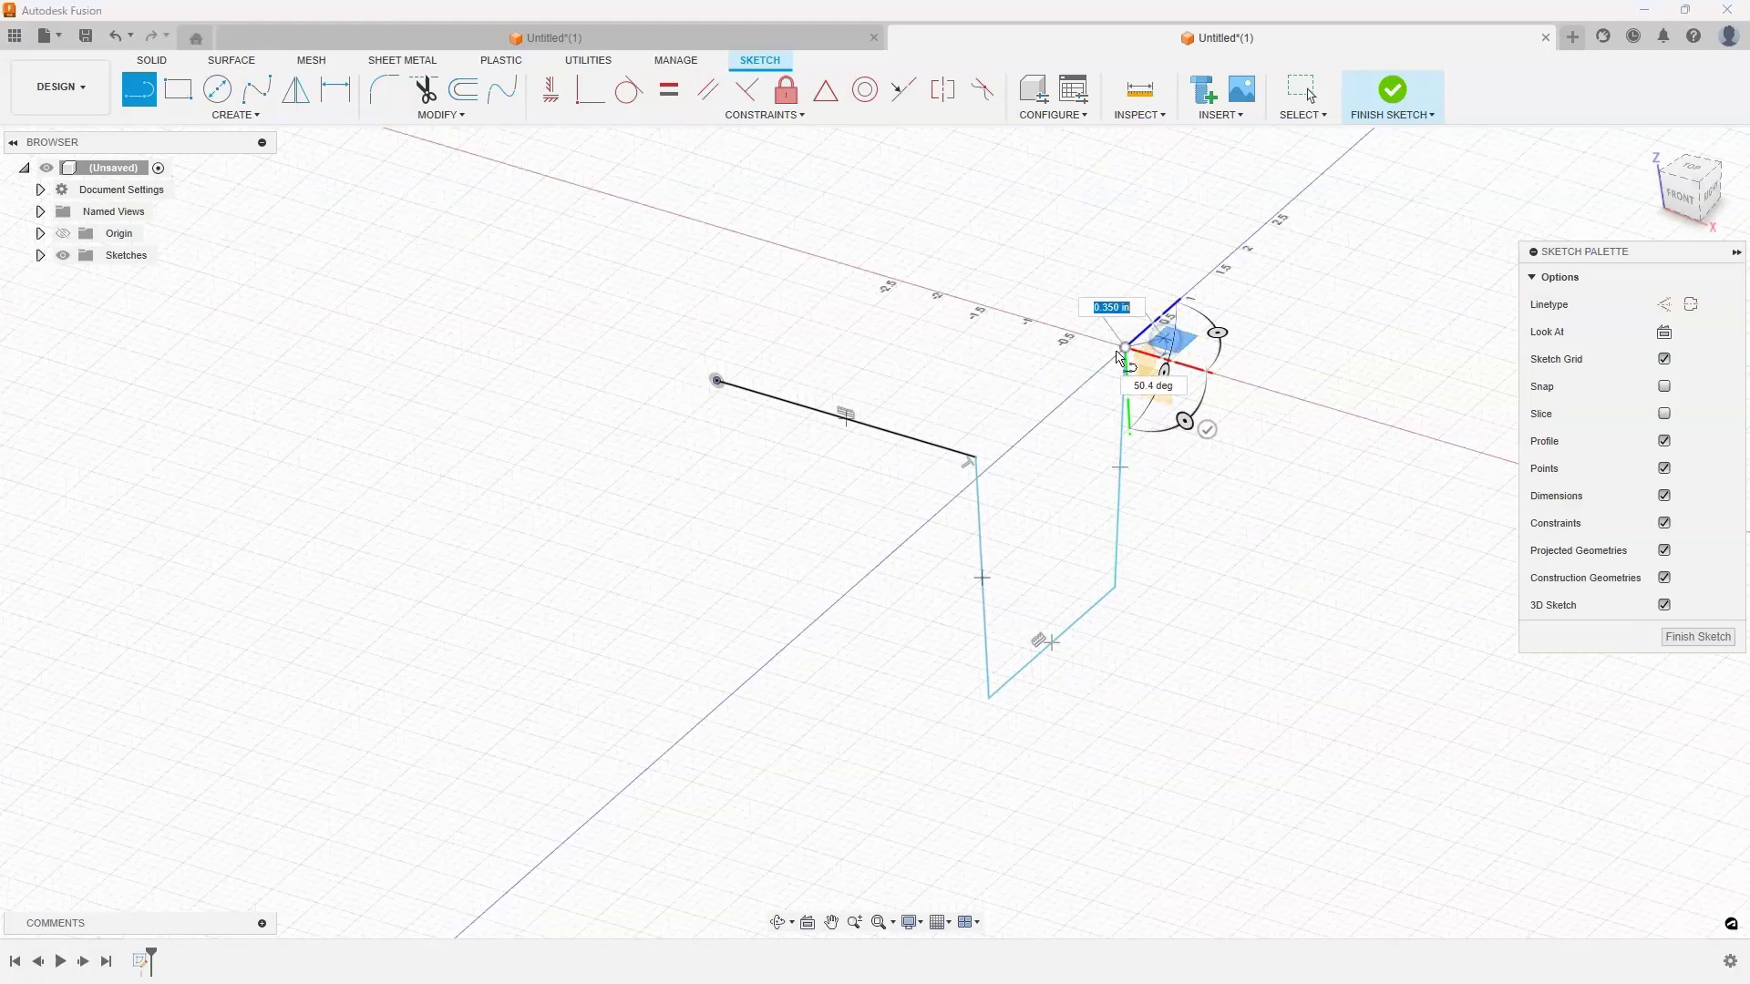
mouse_move(1088, 355)
left_mouse_down()
mouse_move(1009, 301)
mouse_move(890, 321)
left_mouse_up()
left_click(808, 340)
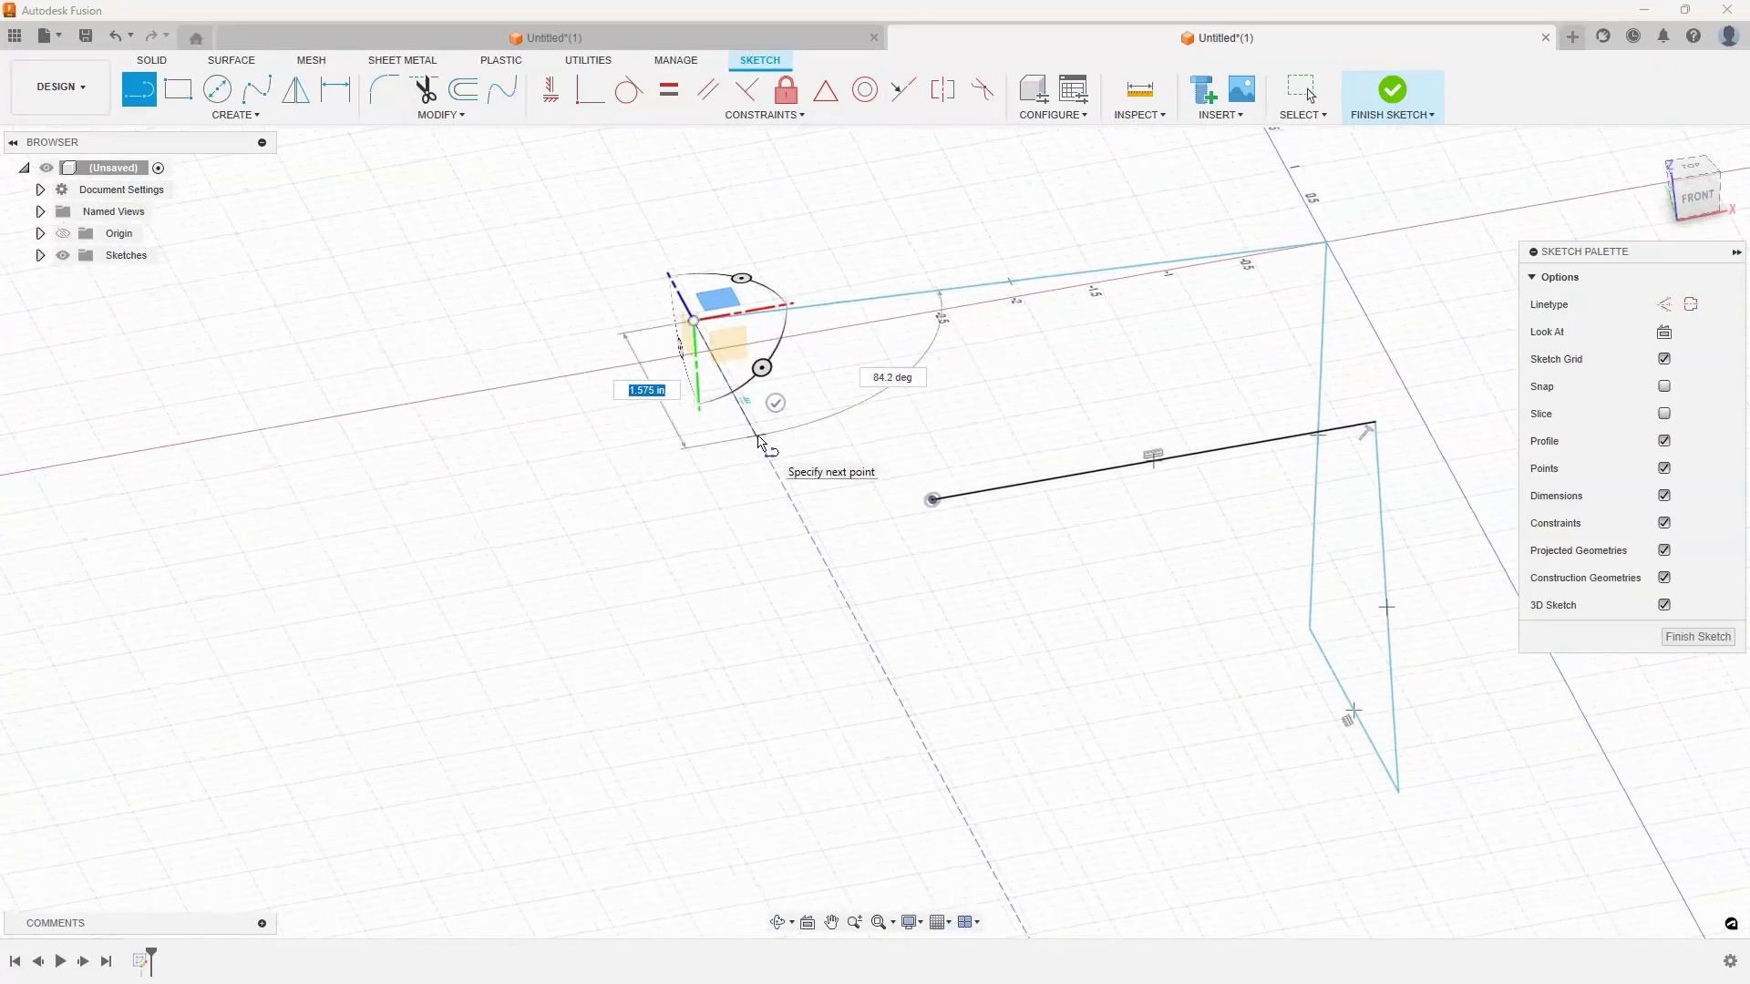
left_click(932, 502)
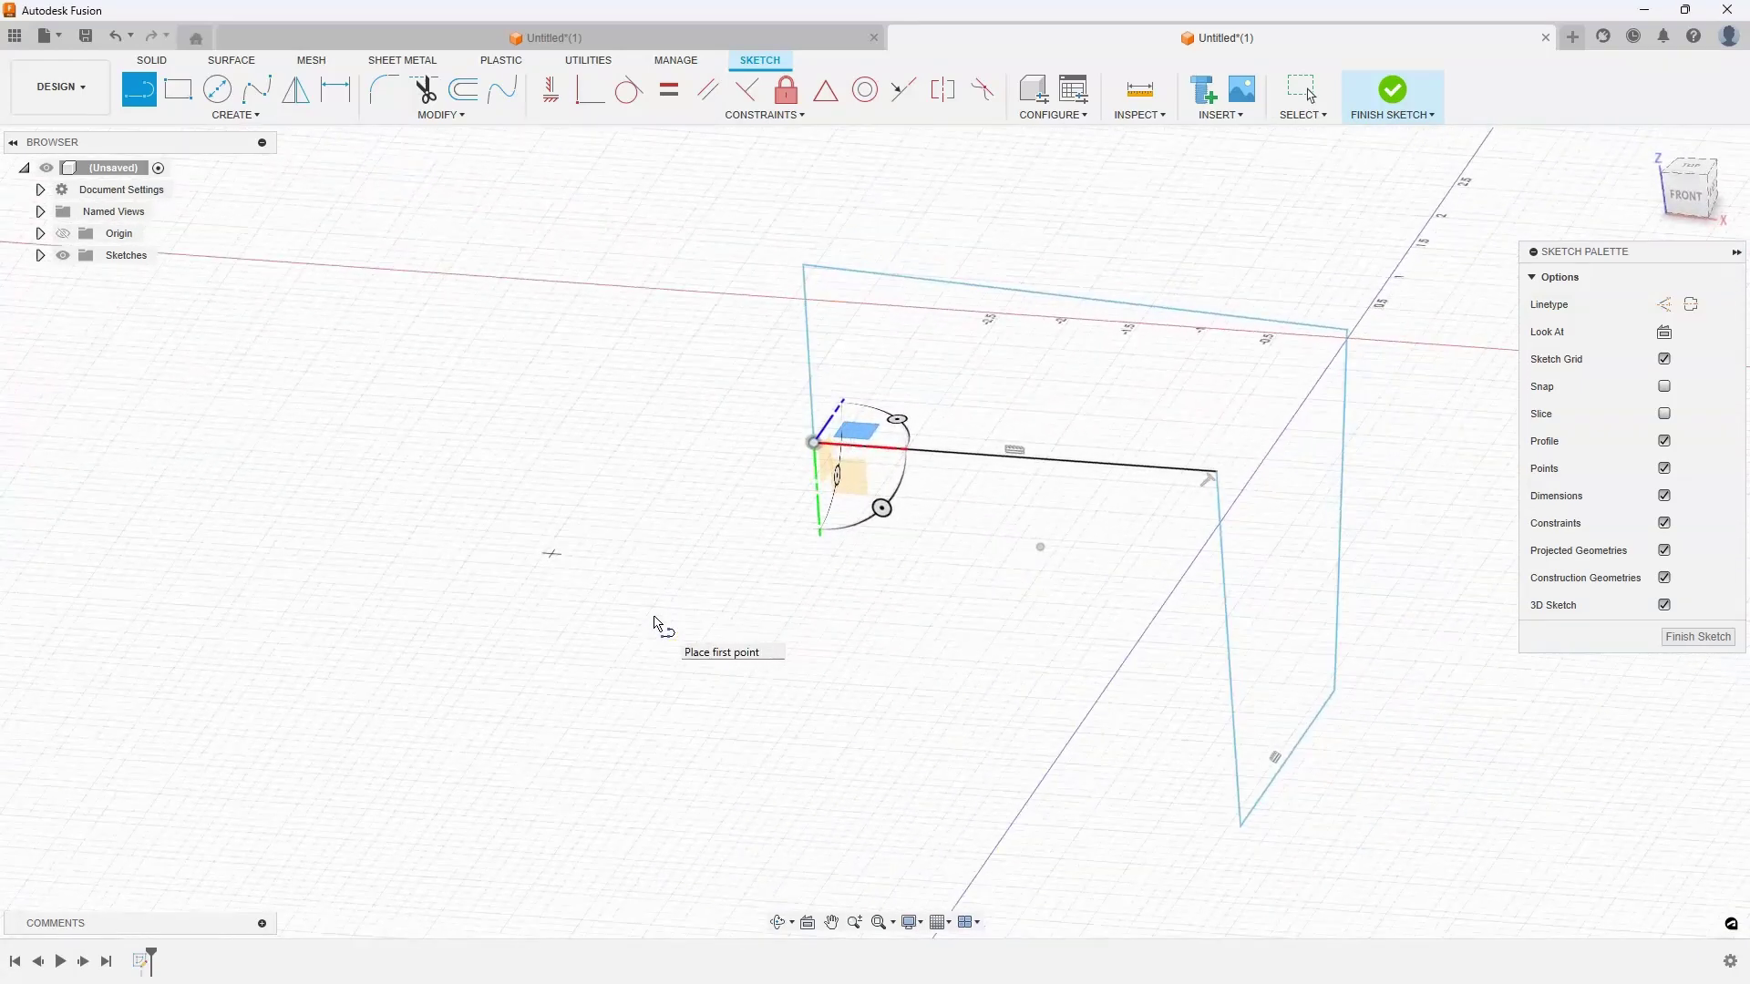
Step: Apply a Horizontal/Vertical constraint to the rear upright line to make it vertical
middle_click_drag(655, 625, 655, 626, "shift")
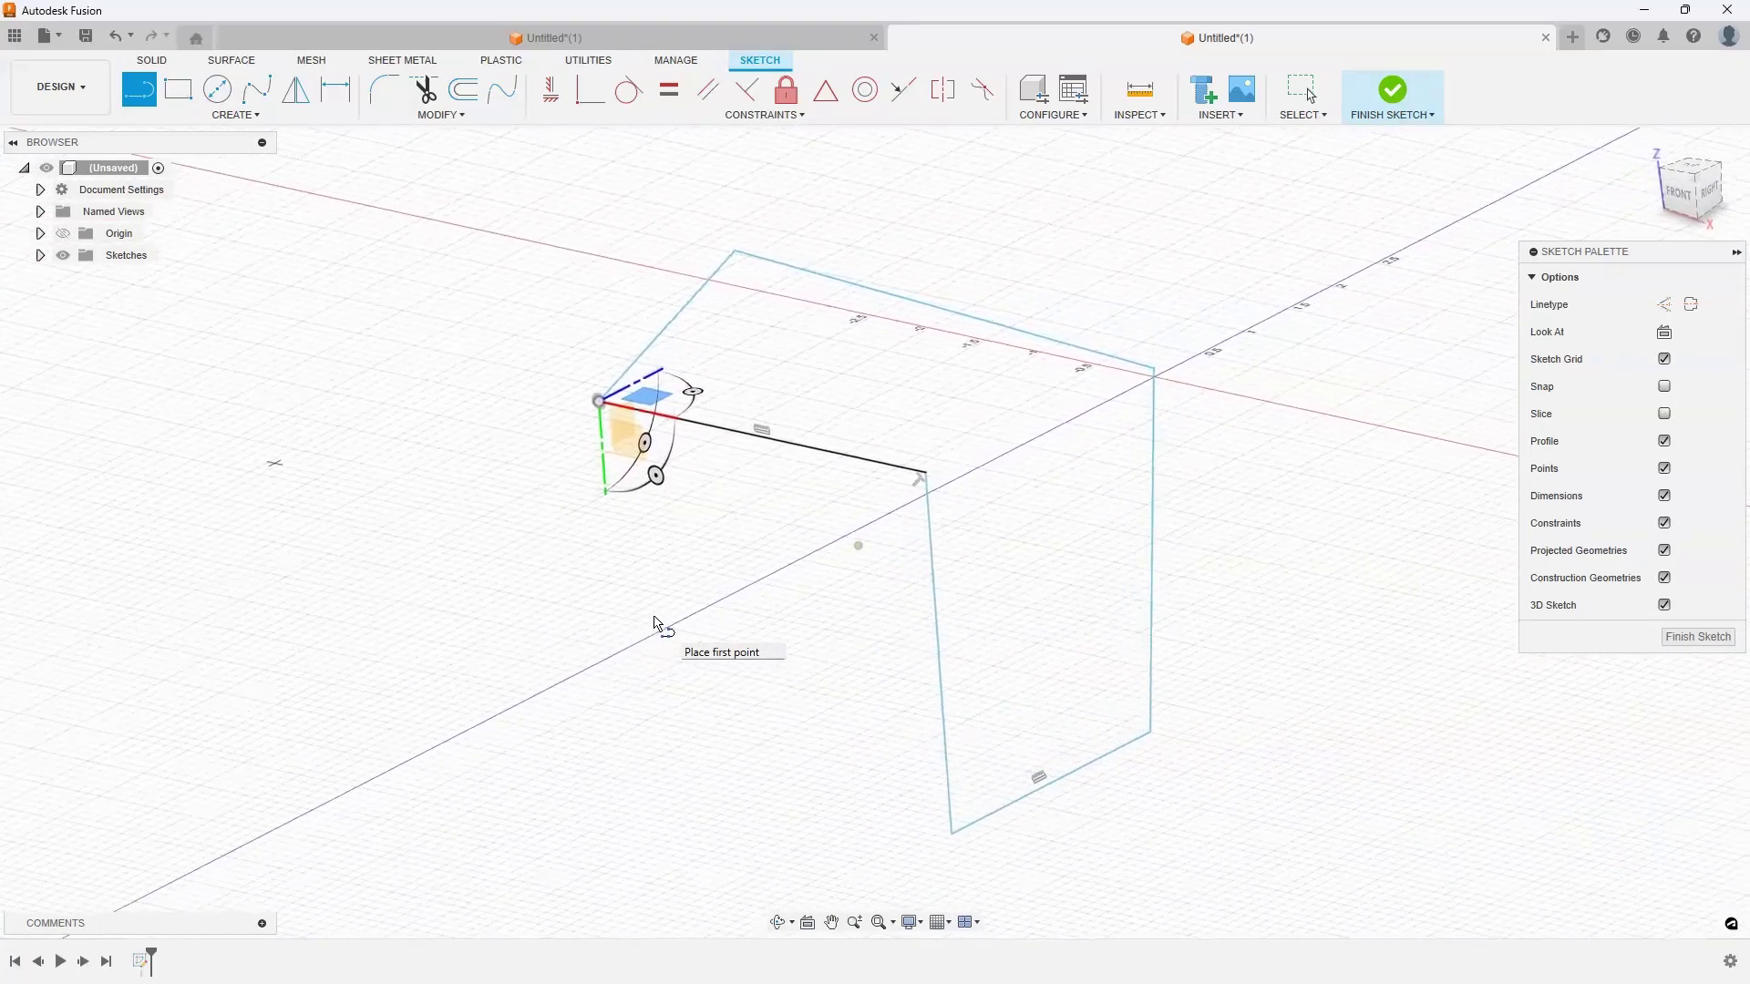
middle_click_drag(653, 625, 654, 624, "shift")
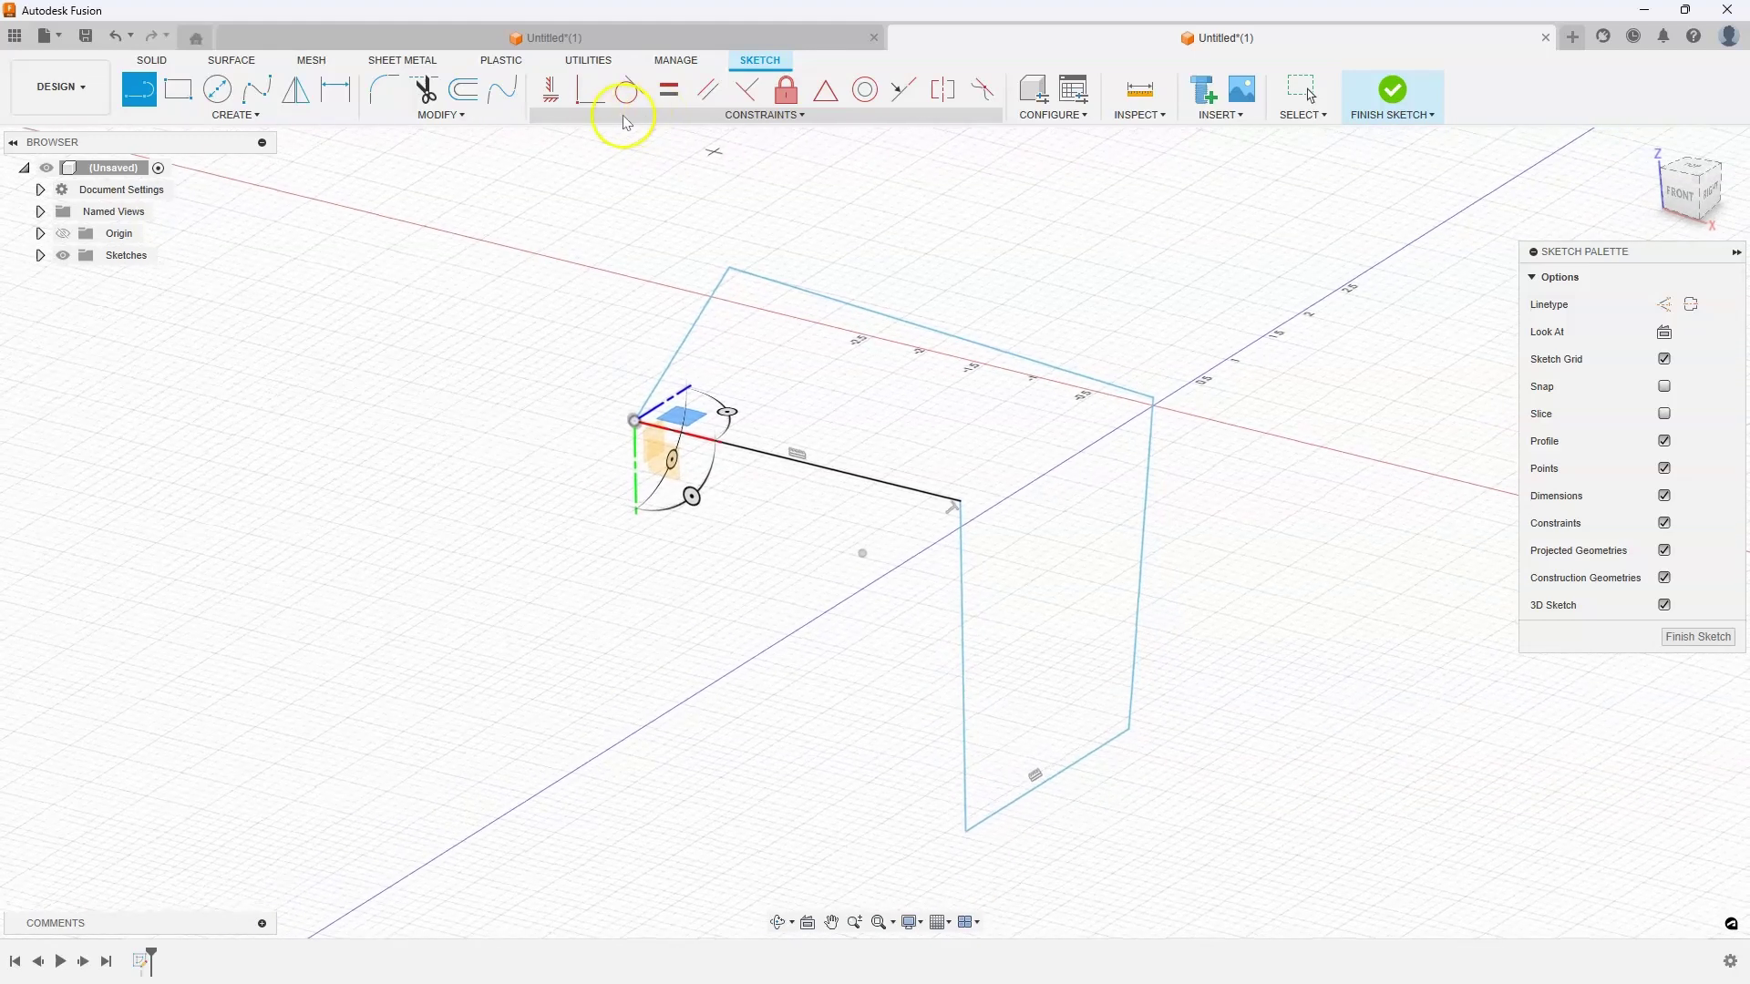
left_click(558, 95)
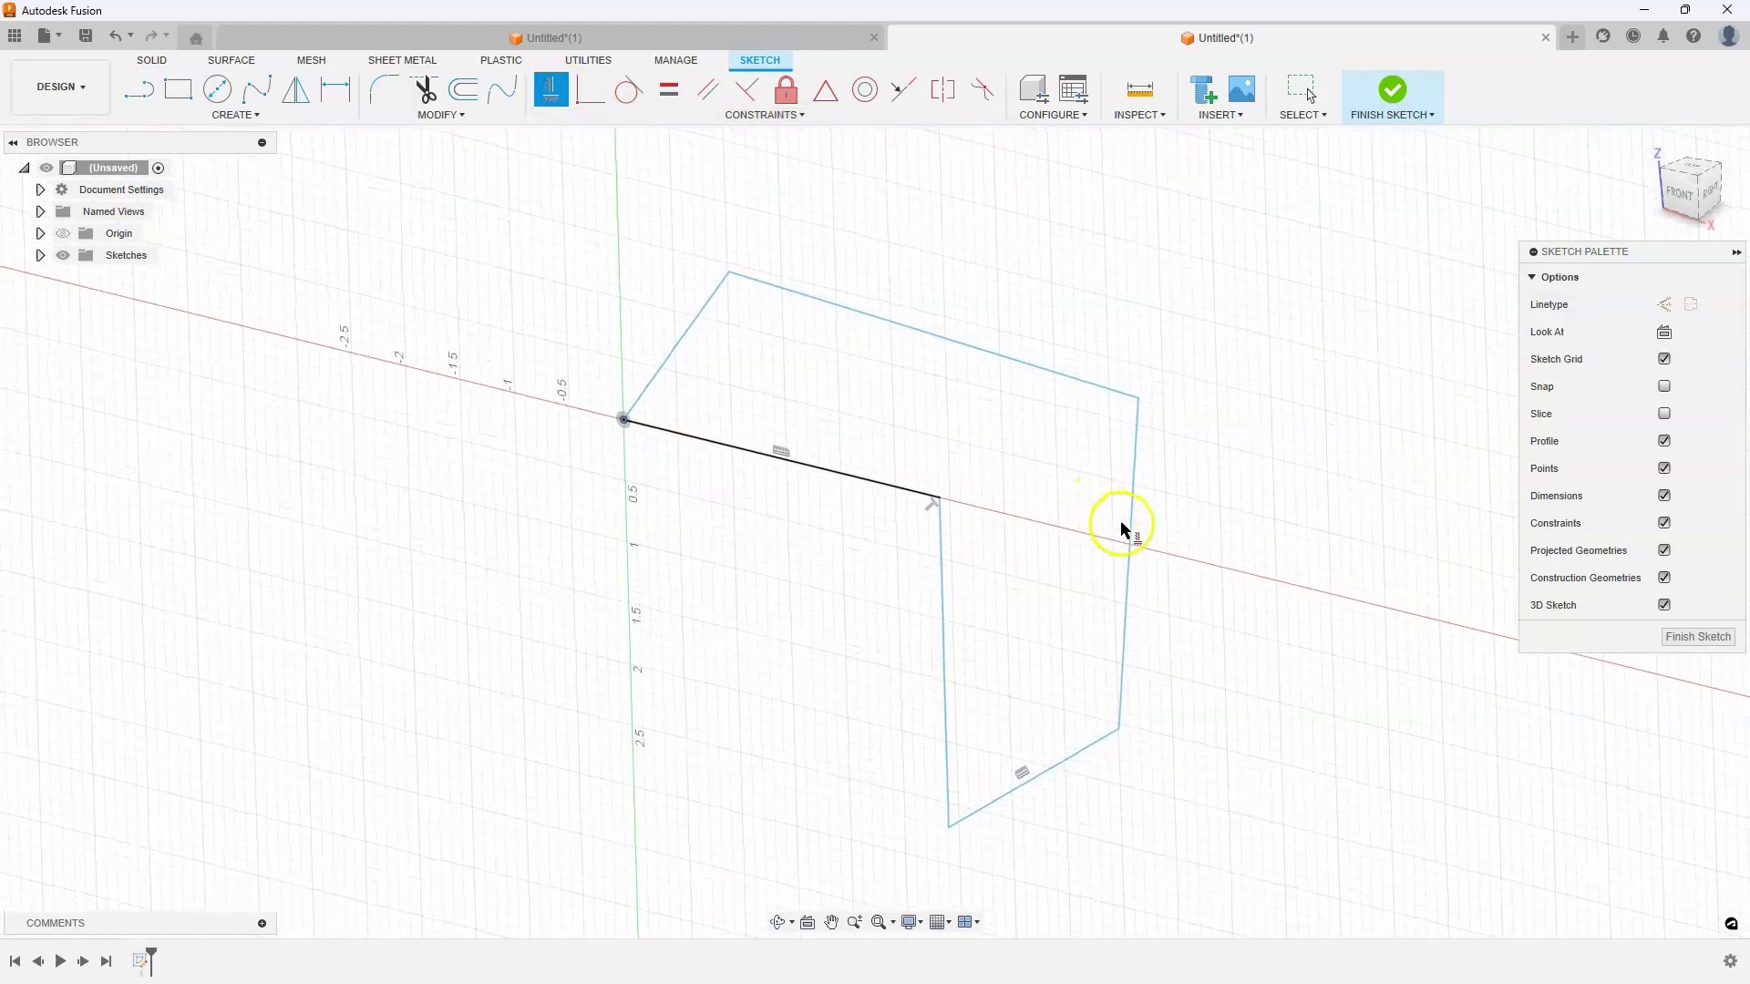
left_click(1128, 528)
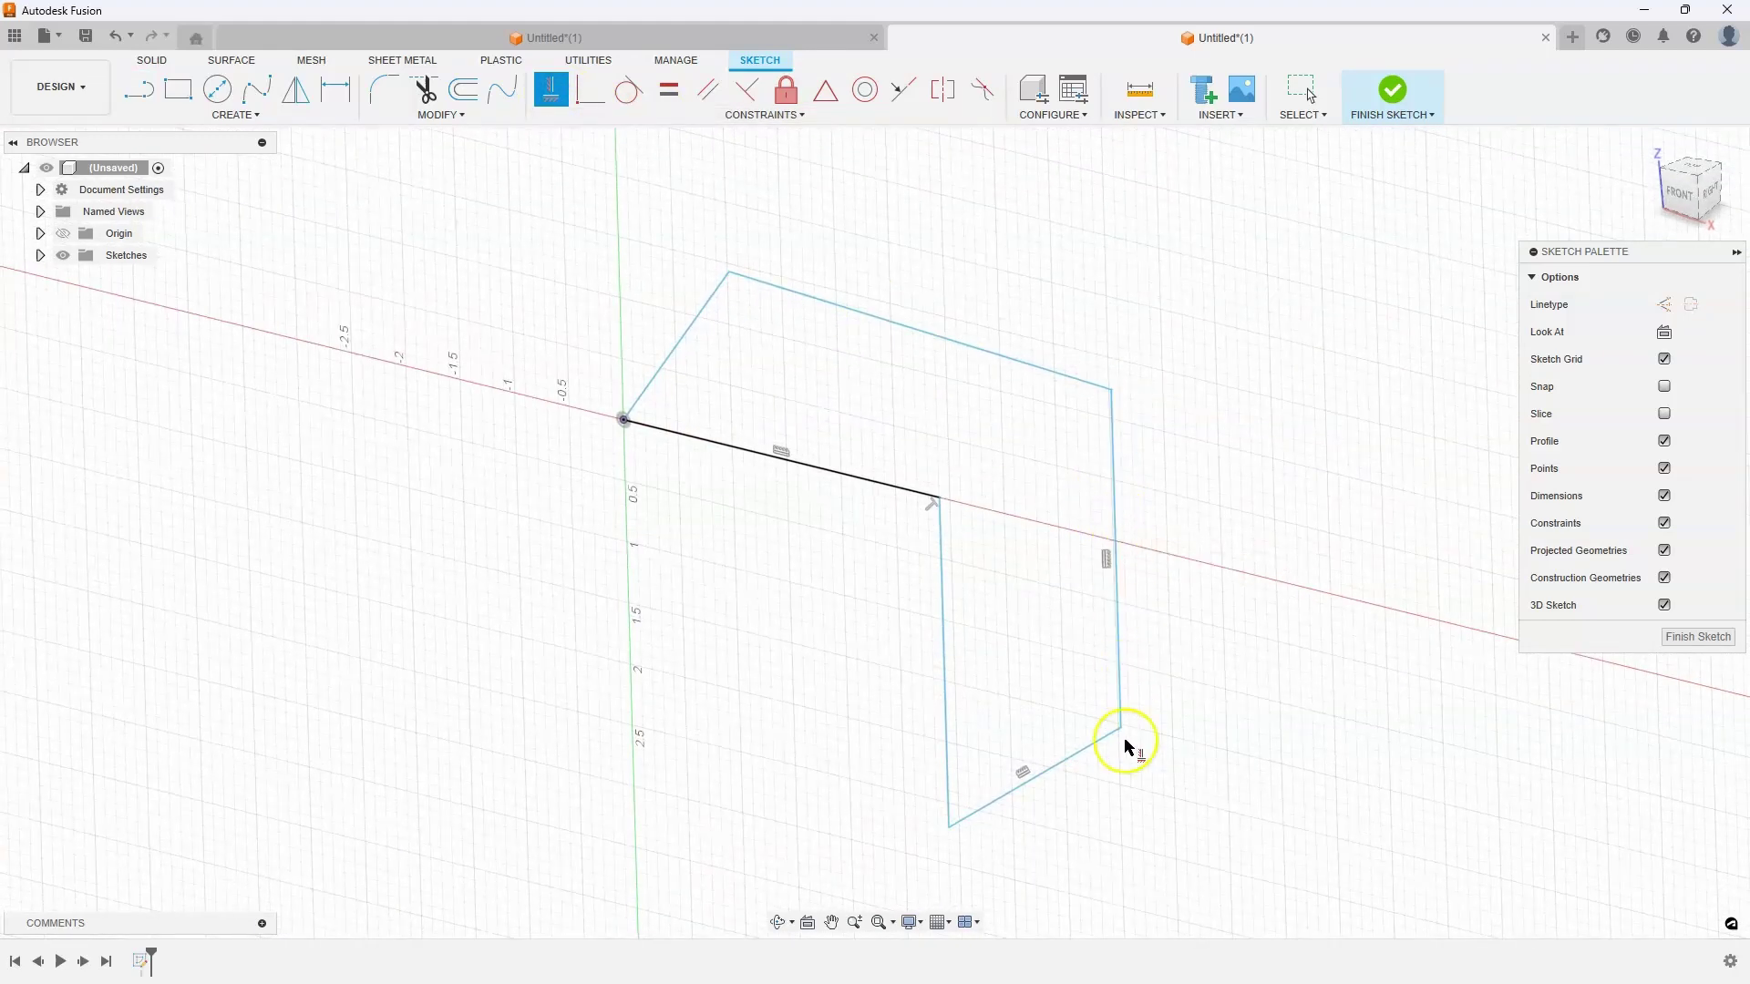
Step: Constrain the rear upper line parallel to the first line along the X axis
mouse_move(1156, 640)
middle_mouse_down("shift")
mouse_move(1188, 664)
mouse_move(1109, 401)
mouse_move(1047, 312)
mouse_move(713, 180)
middle_mouse_up("shift")
left_click(707, 90)
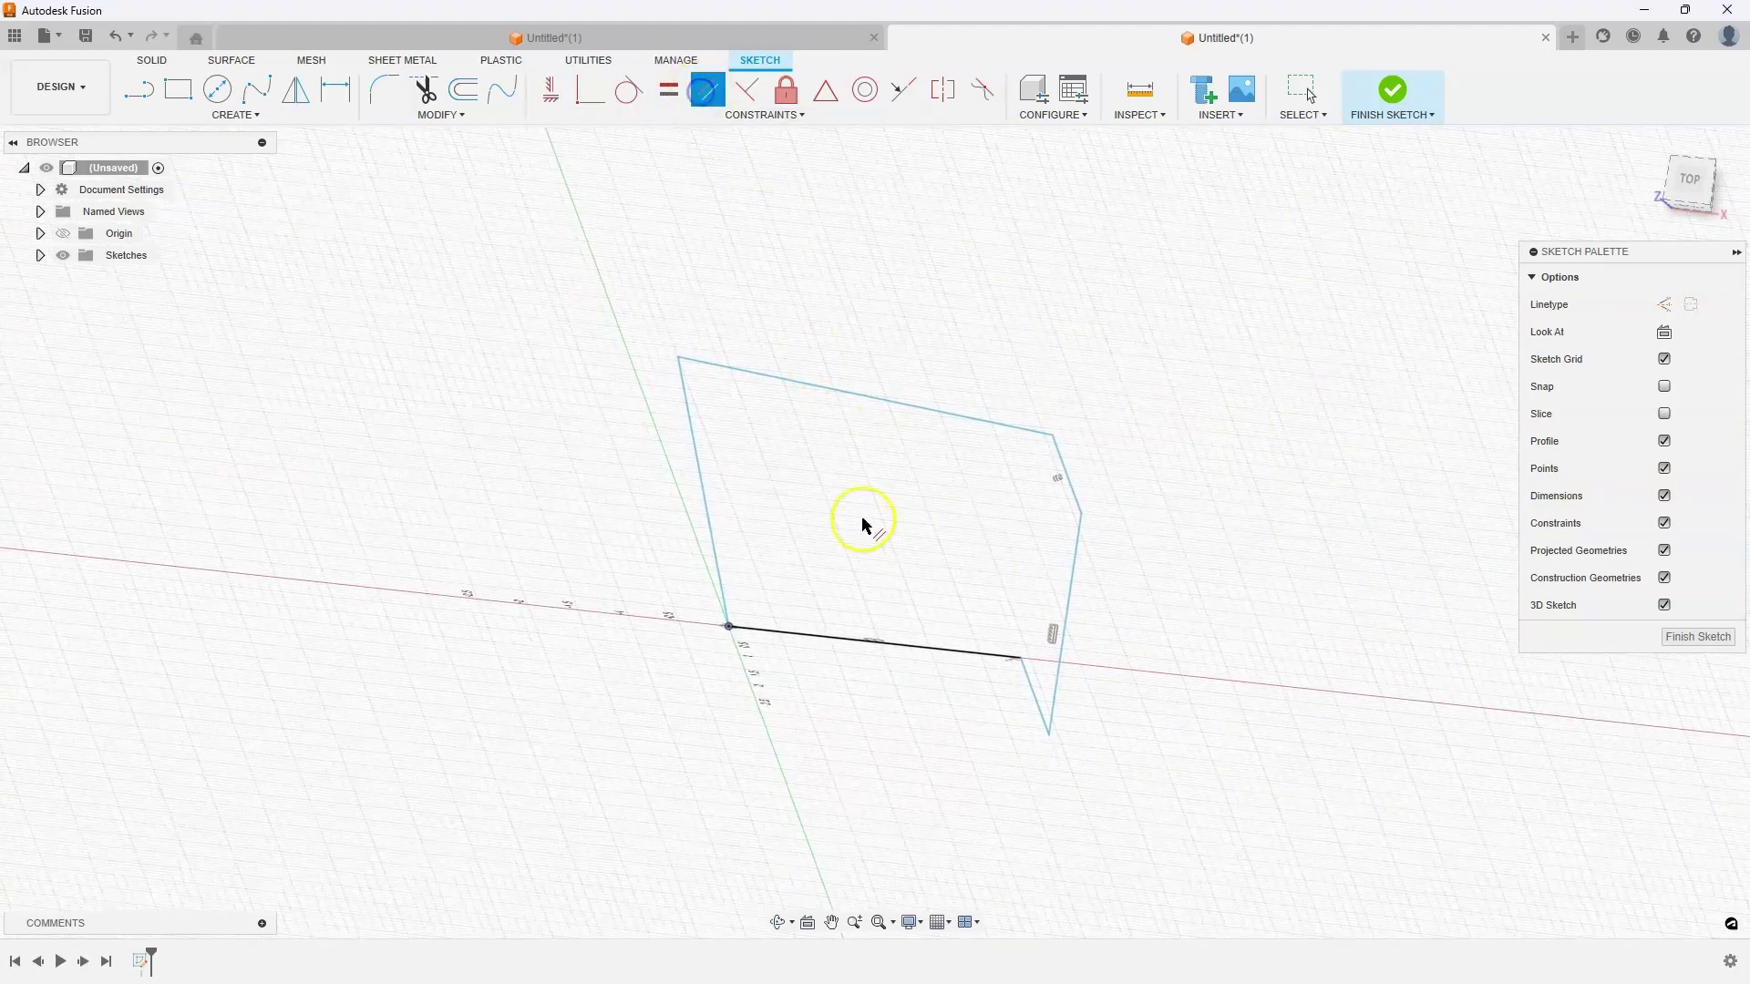
left_click(879, 404)
left_click(880, 404)
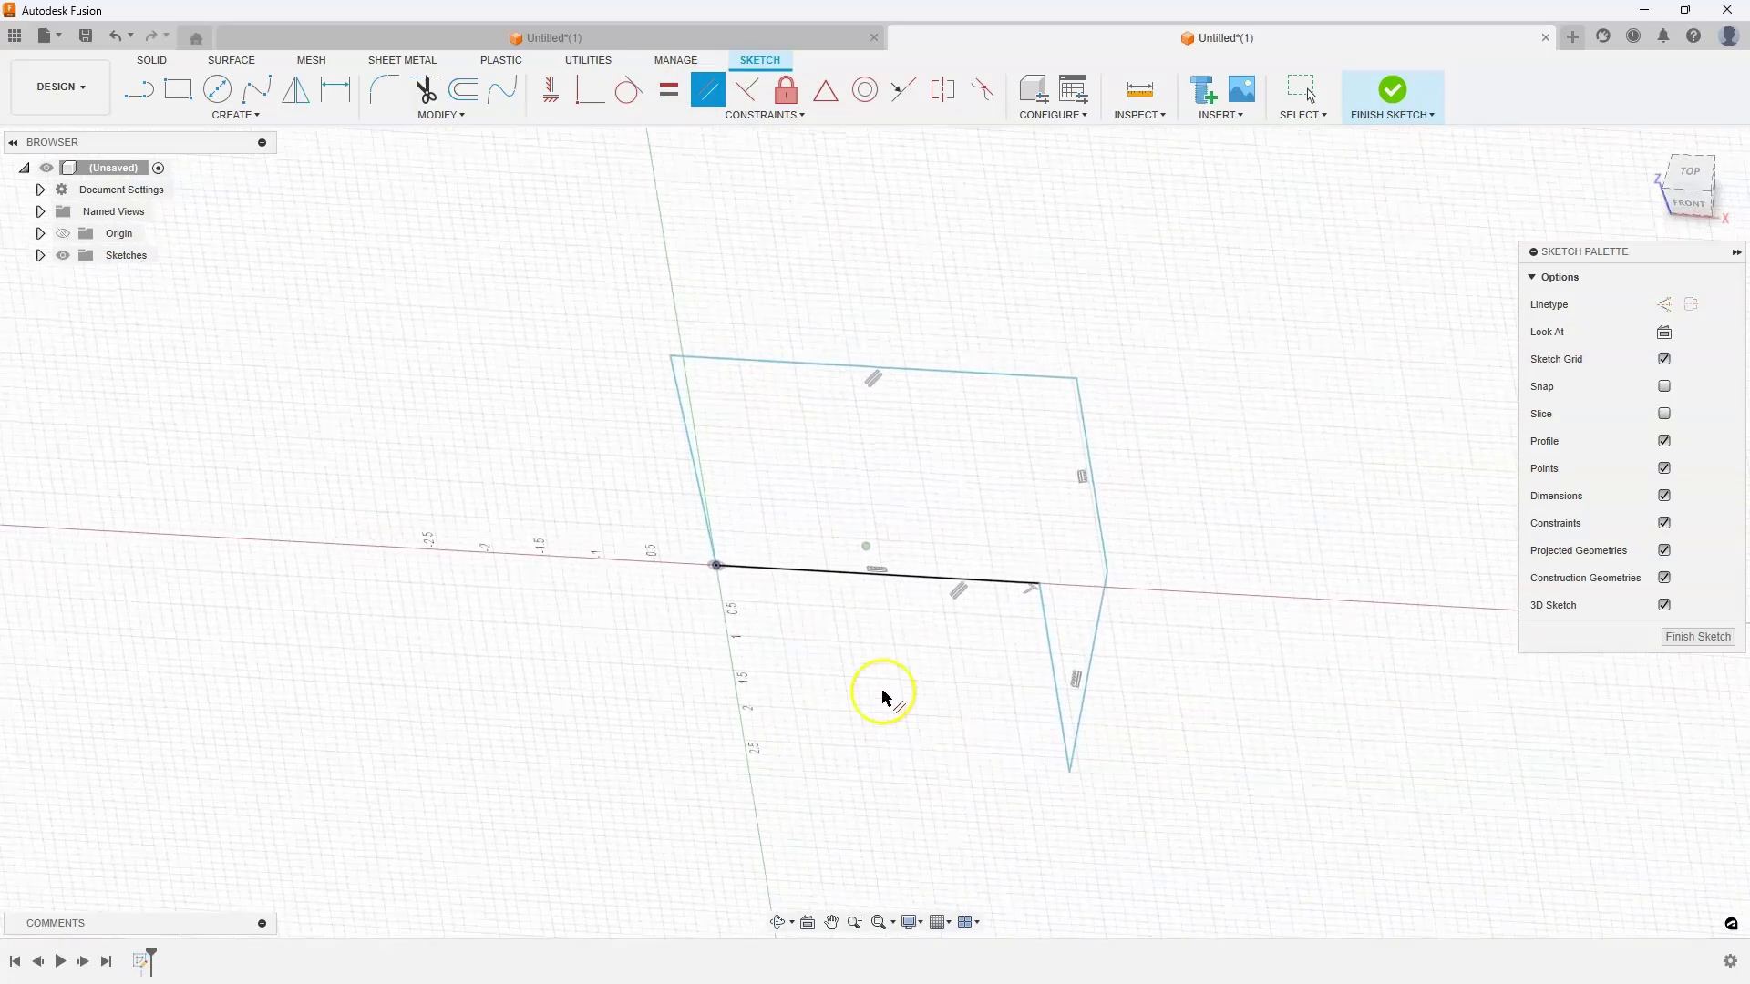
Step: Constrain the closing line at the origin perpendicular to the first line along the X axis
middle_click_drag(711, 424, 598, 129, "shift")
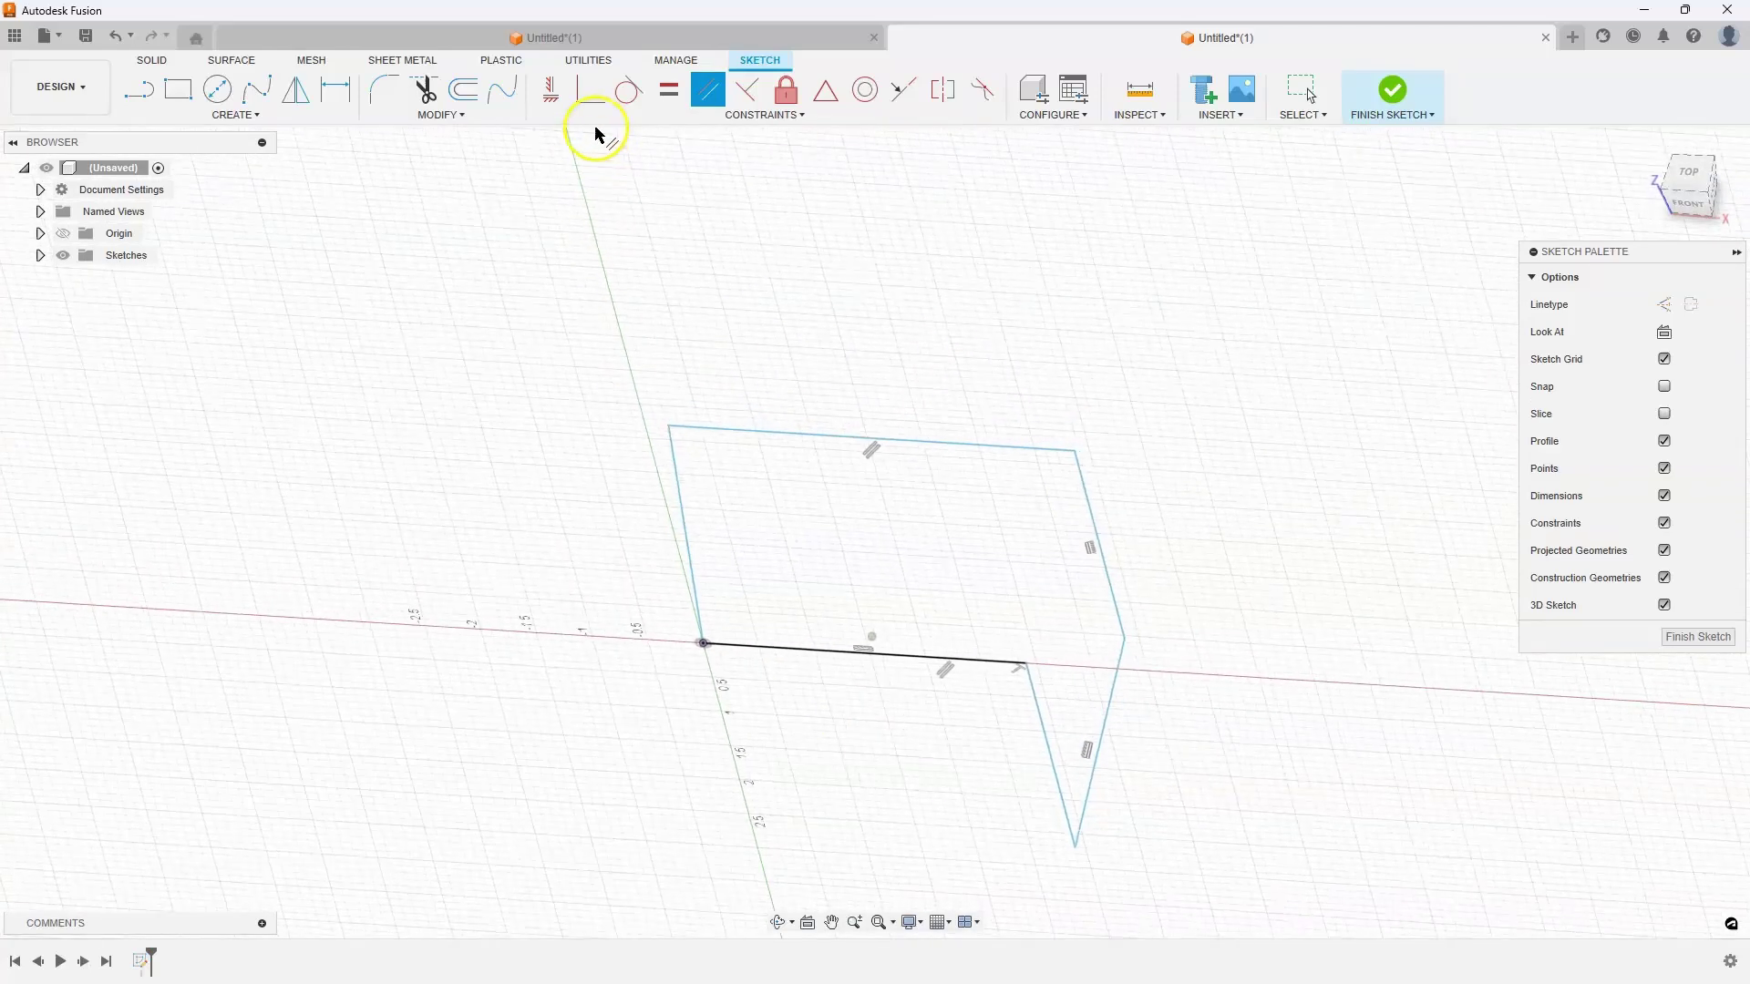
left_click(750, 90)
left_click(693, 590)
left_click(729, 635)
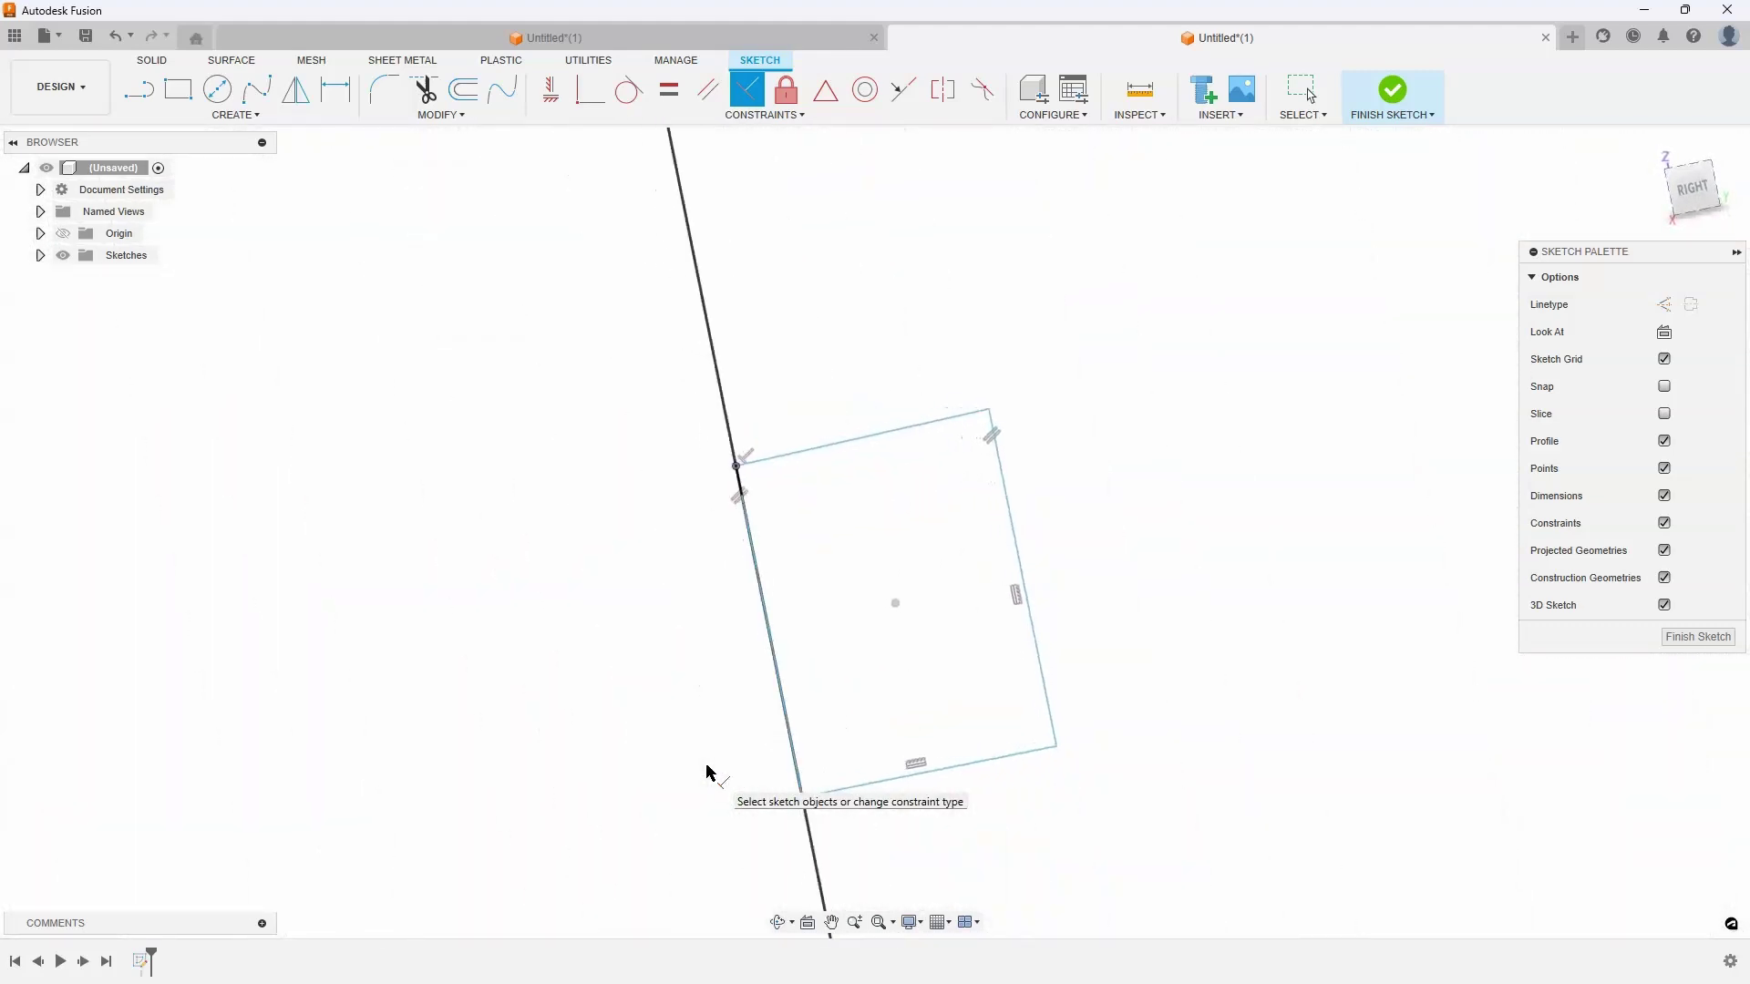
left_click(1688, 192)
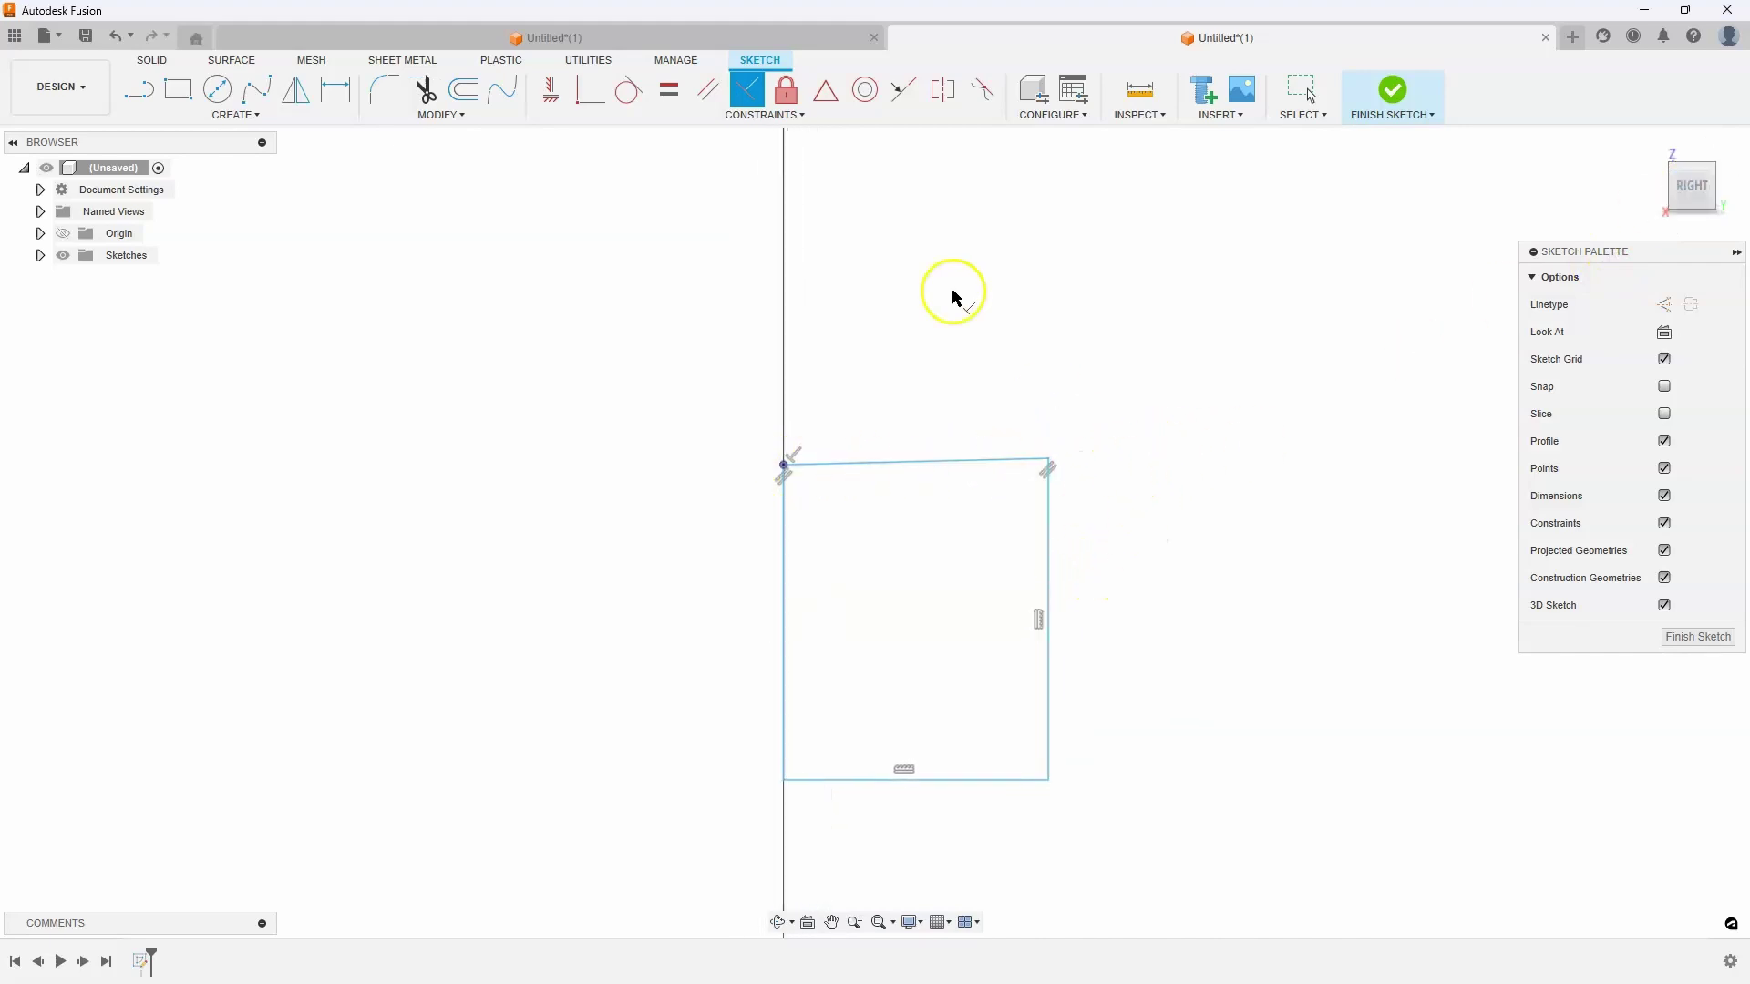
Step: Constrain the closing line at the origin parallel to the lowest horizontal line, and check the alignment from the right side
left_click(707, 90)
mouse_move(845, 230)
middle_mouse_down("shift")
mouse_move(890, 296)
mouse_move(868, 344)
mouse_move(897, 407)
middle_mouse_up("shift")
left_click(896, 403)
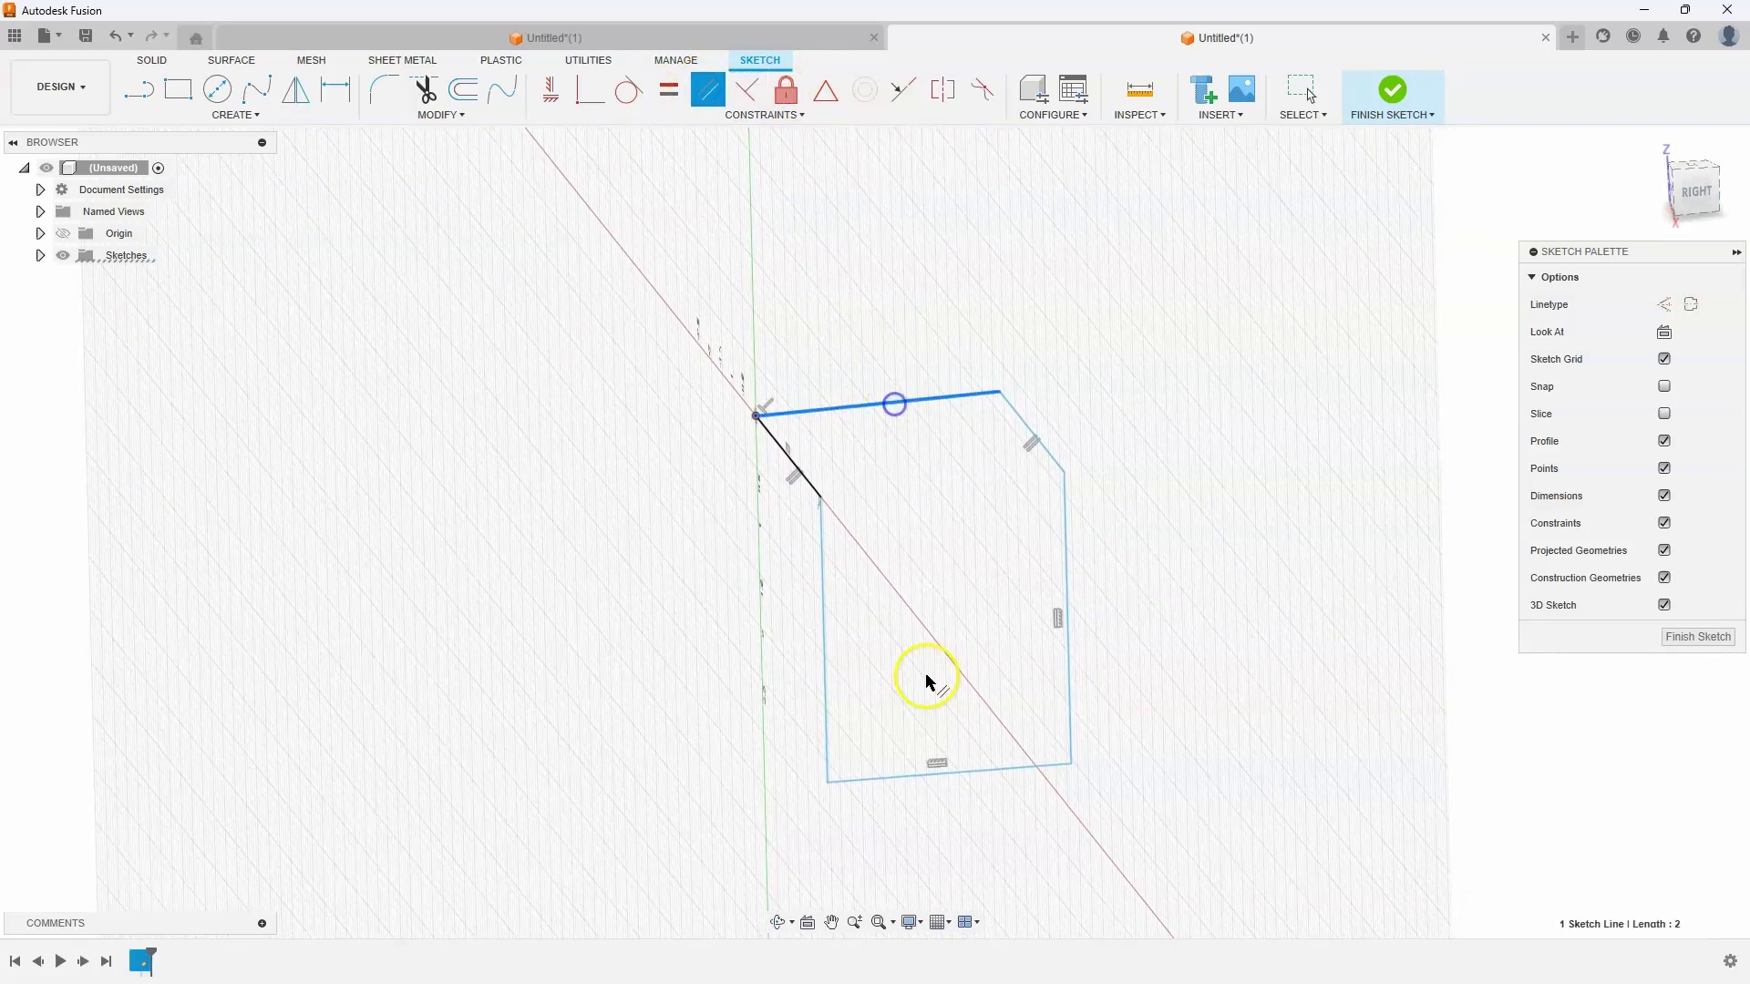
left_click(927, 768)
middle_click_drag(1160, 762, 1173, 739, "shift")
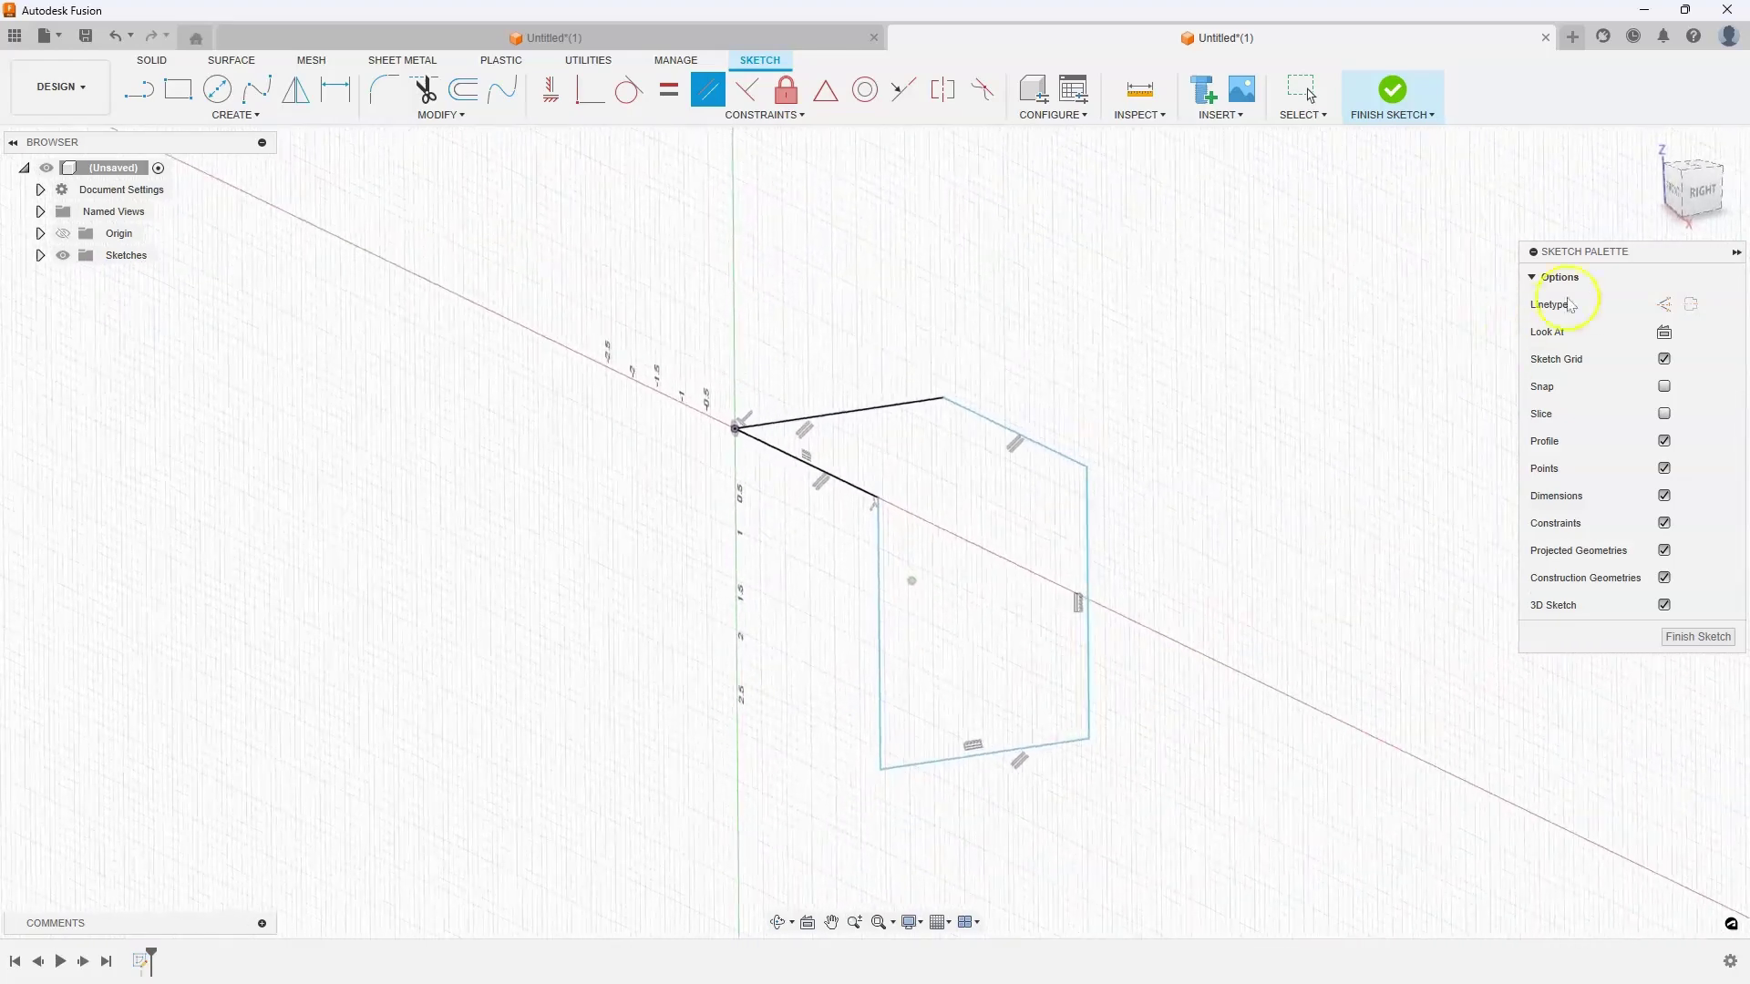
left_click(1695, 195)
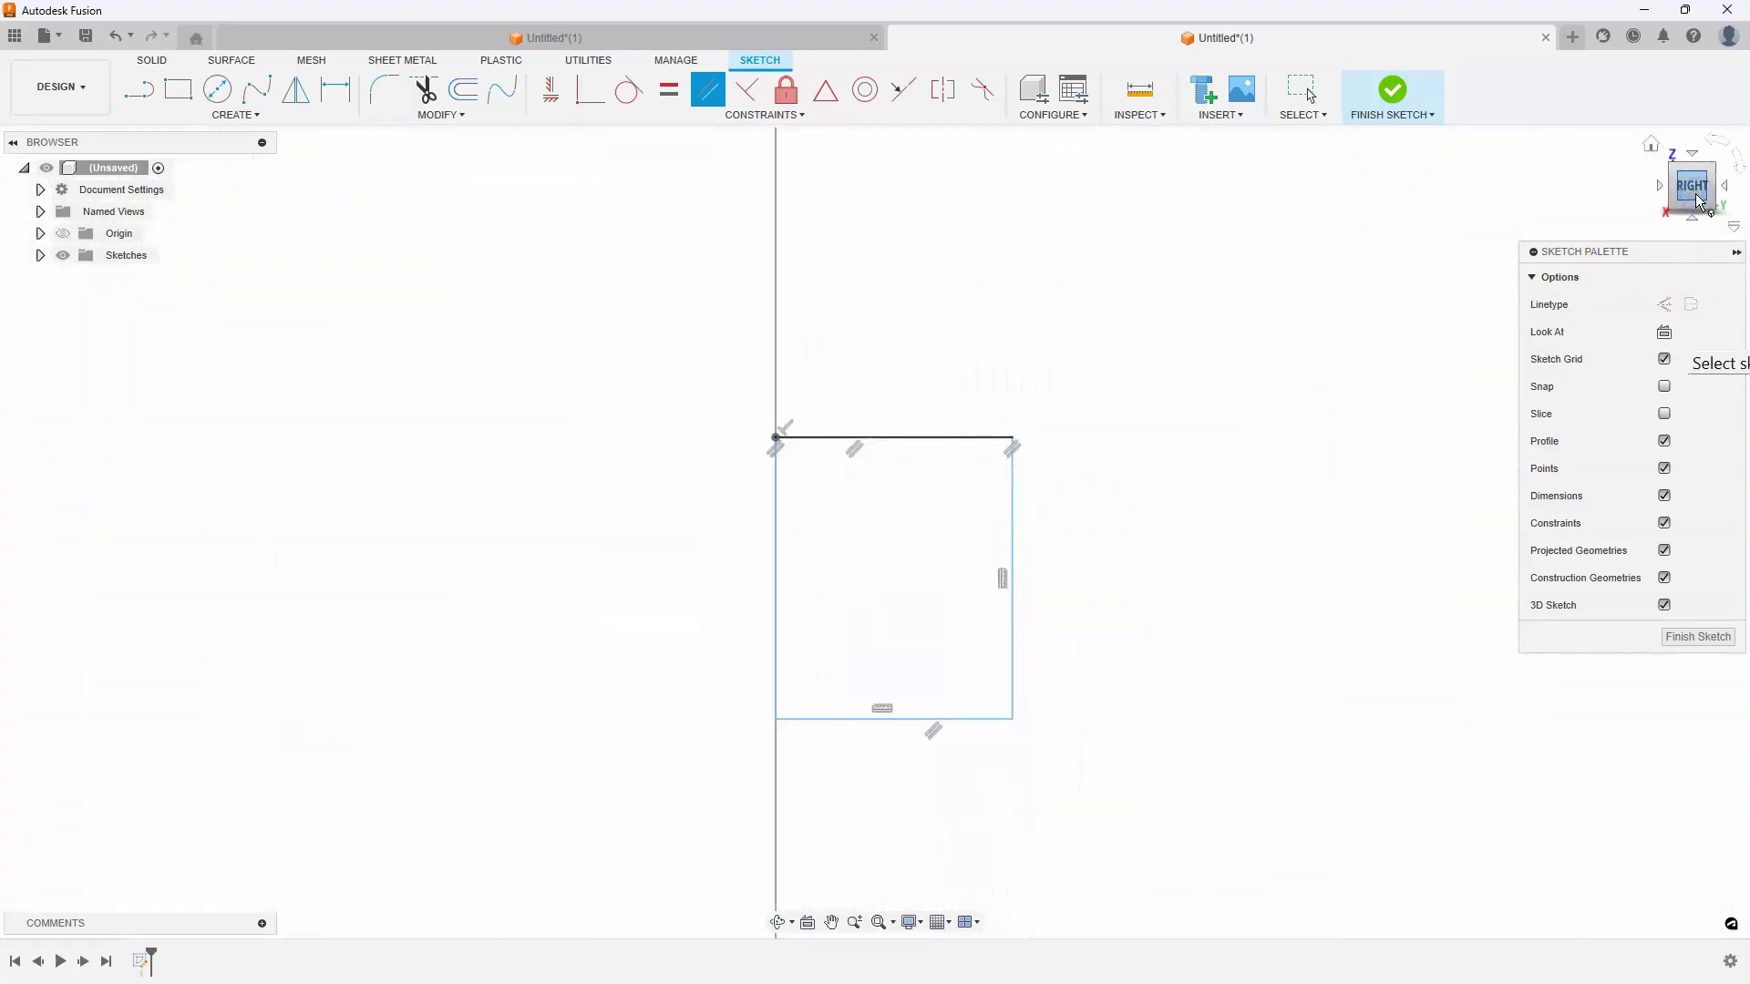
Step: Dimension the first line along the X axis from the origin to 3 in
mouse_move(1205, 533)
middle_mouse_down("shift")
mouse_move(1162, 528)
mouse_move(1106, 477)
mouse_move(793, 312)
middle_mouse_up("shift")
left_click(335, 87)
left_click(801, 504)
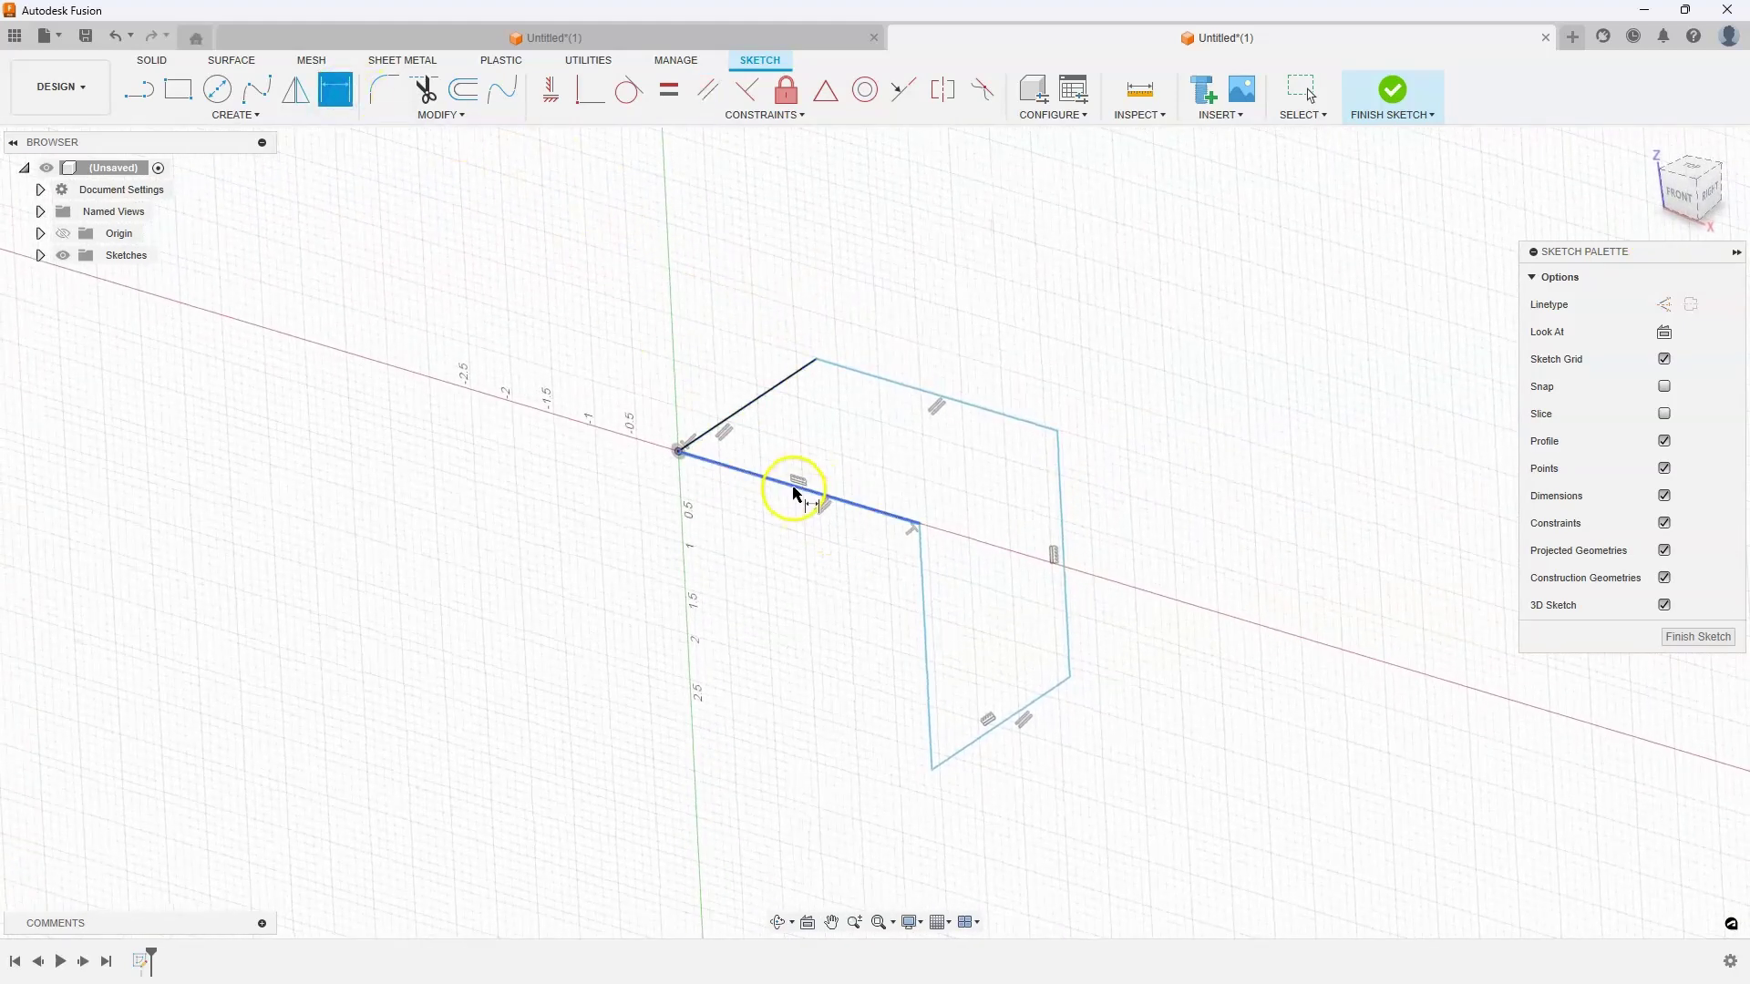
left_click(798, 545)
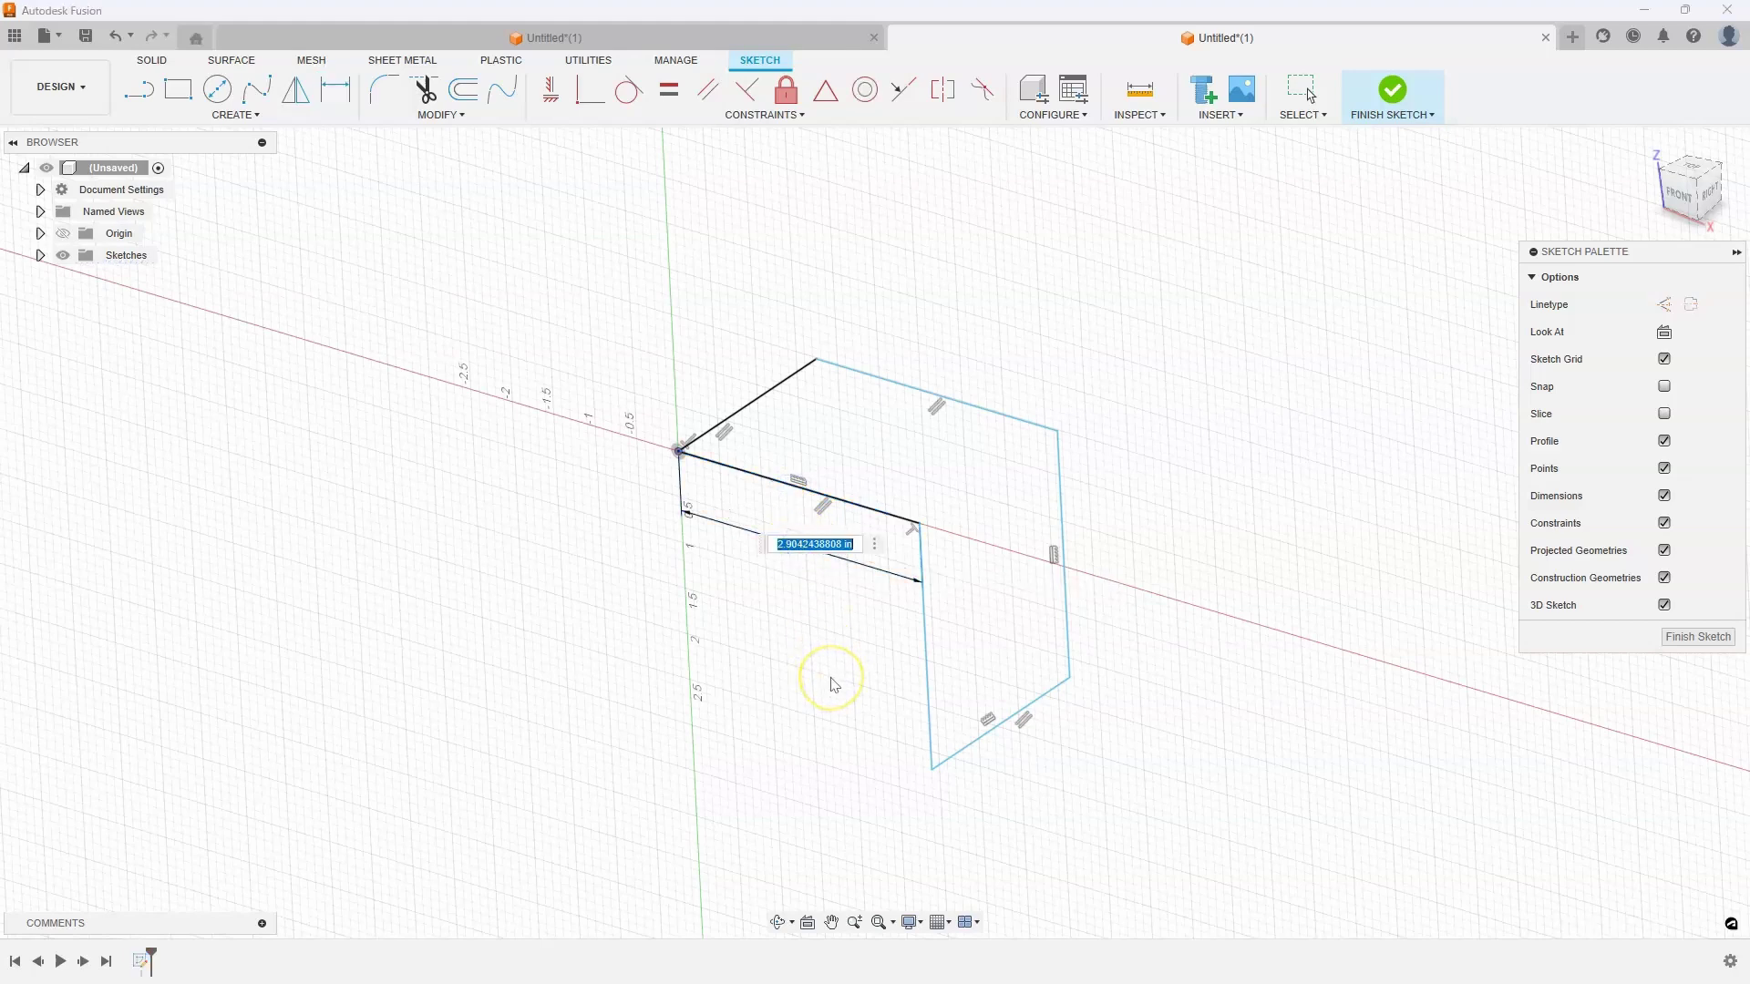
type("3")
key("Return")
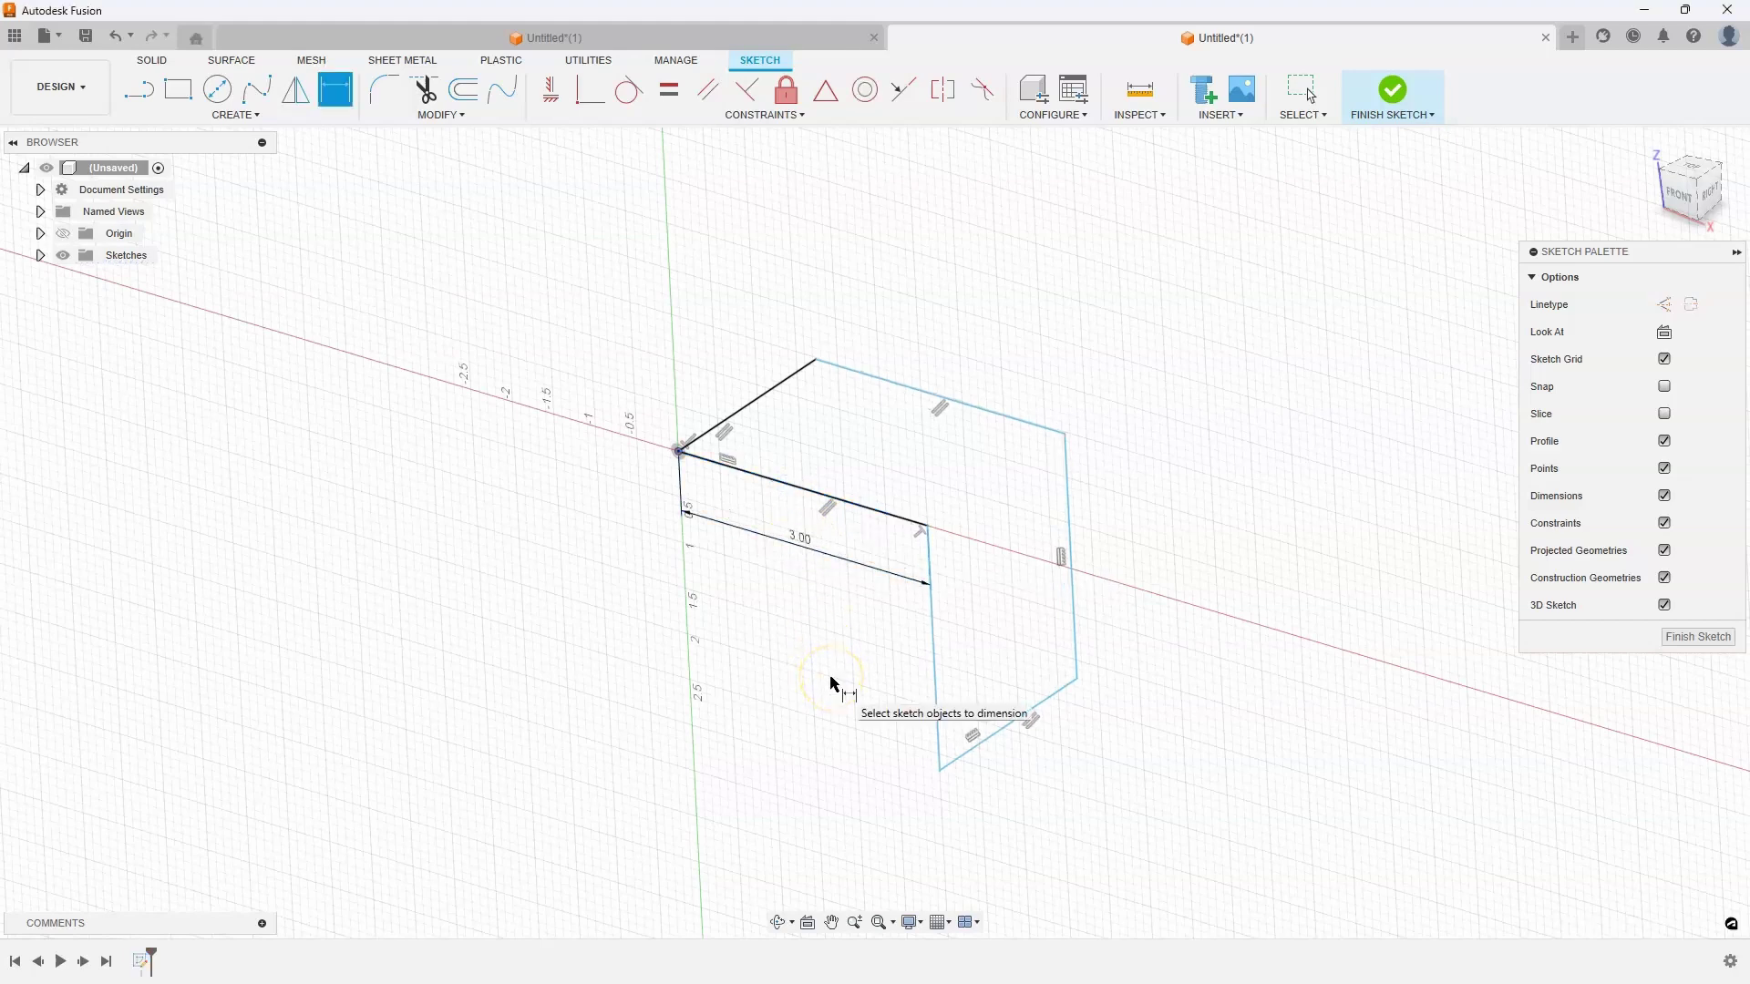
Step: Dimension the front vertical line and link its length to the 3 in dimension of the first line
left_click(922, 670)
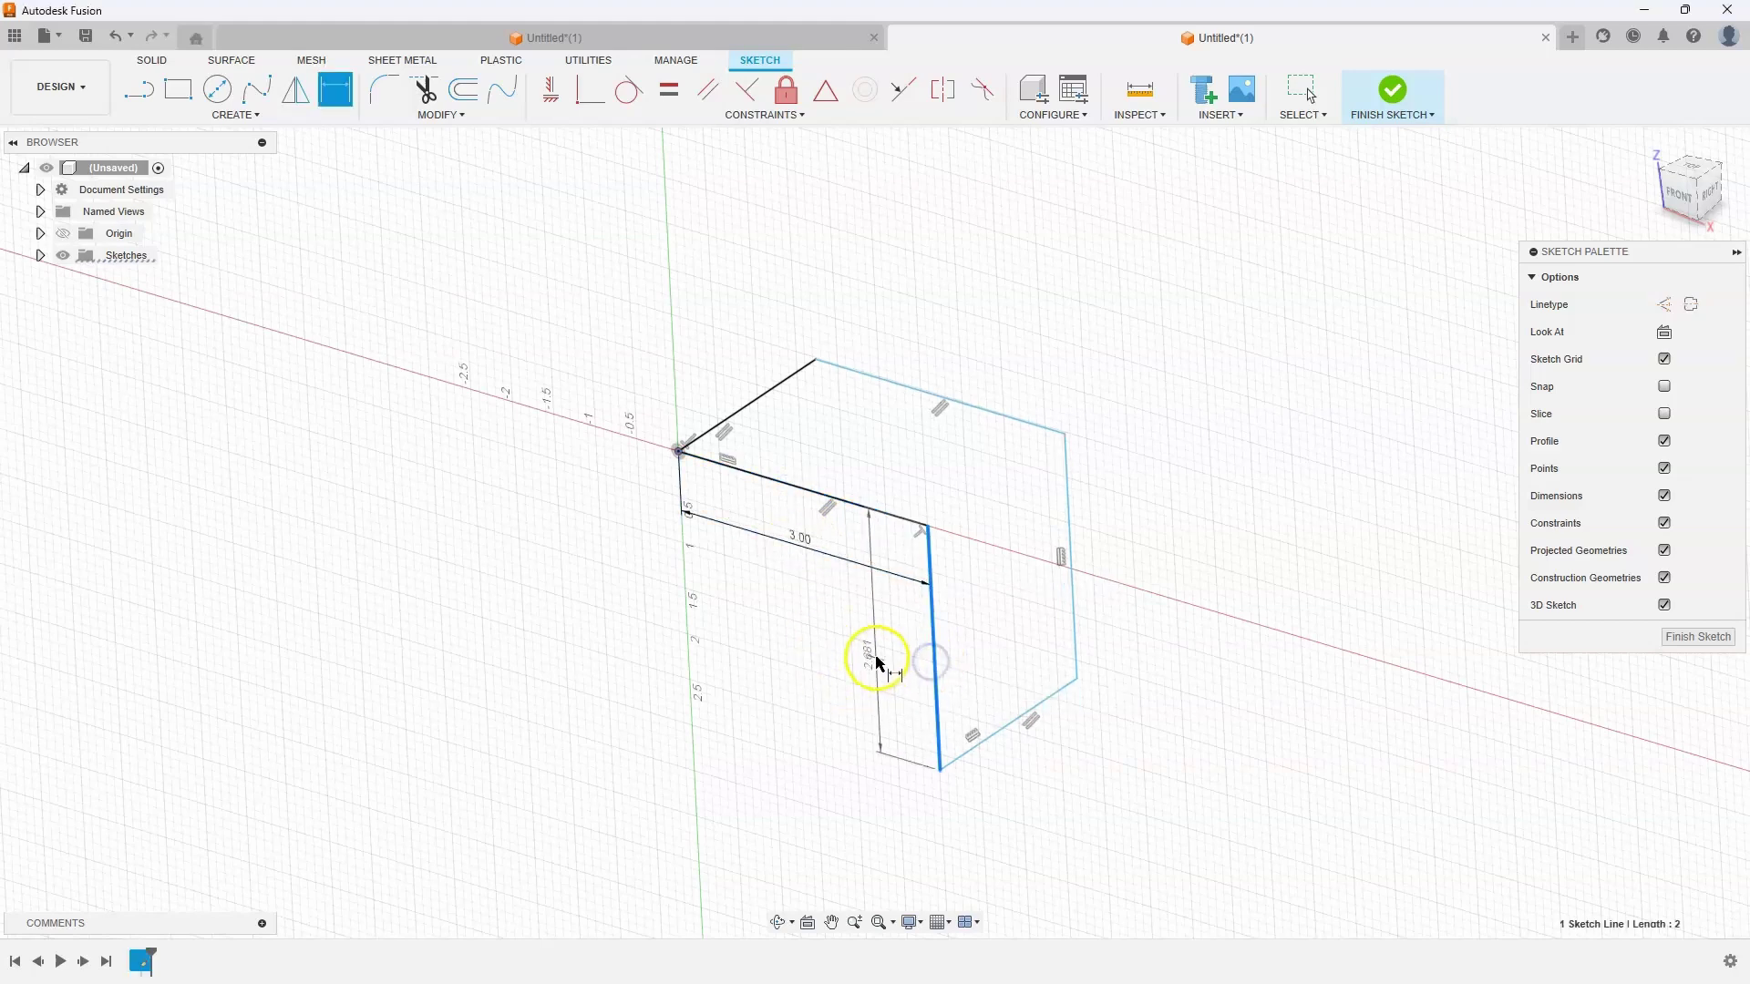
left_click(875, 655)
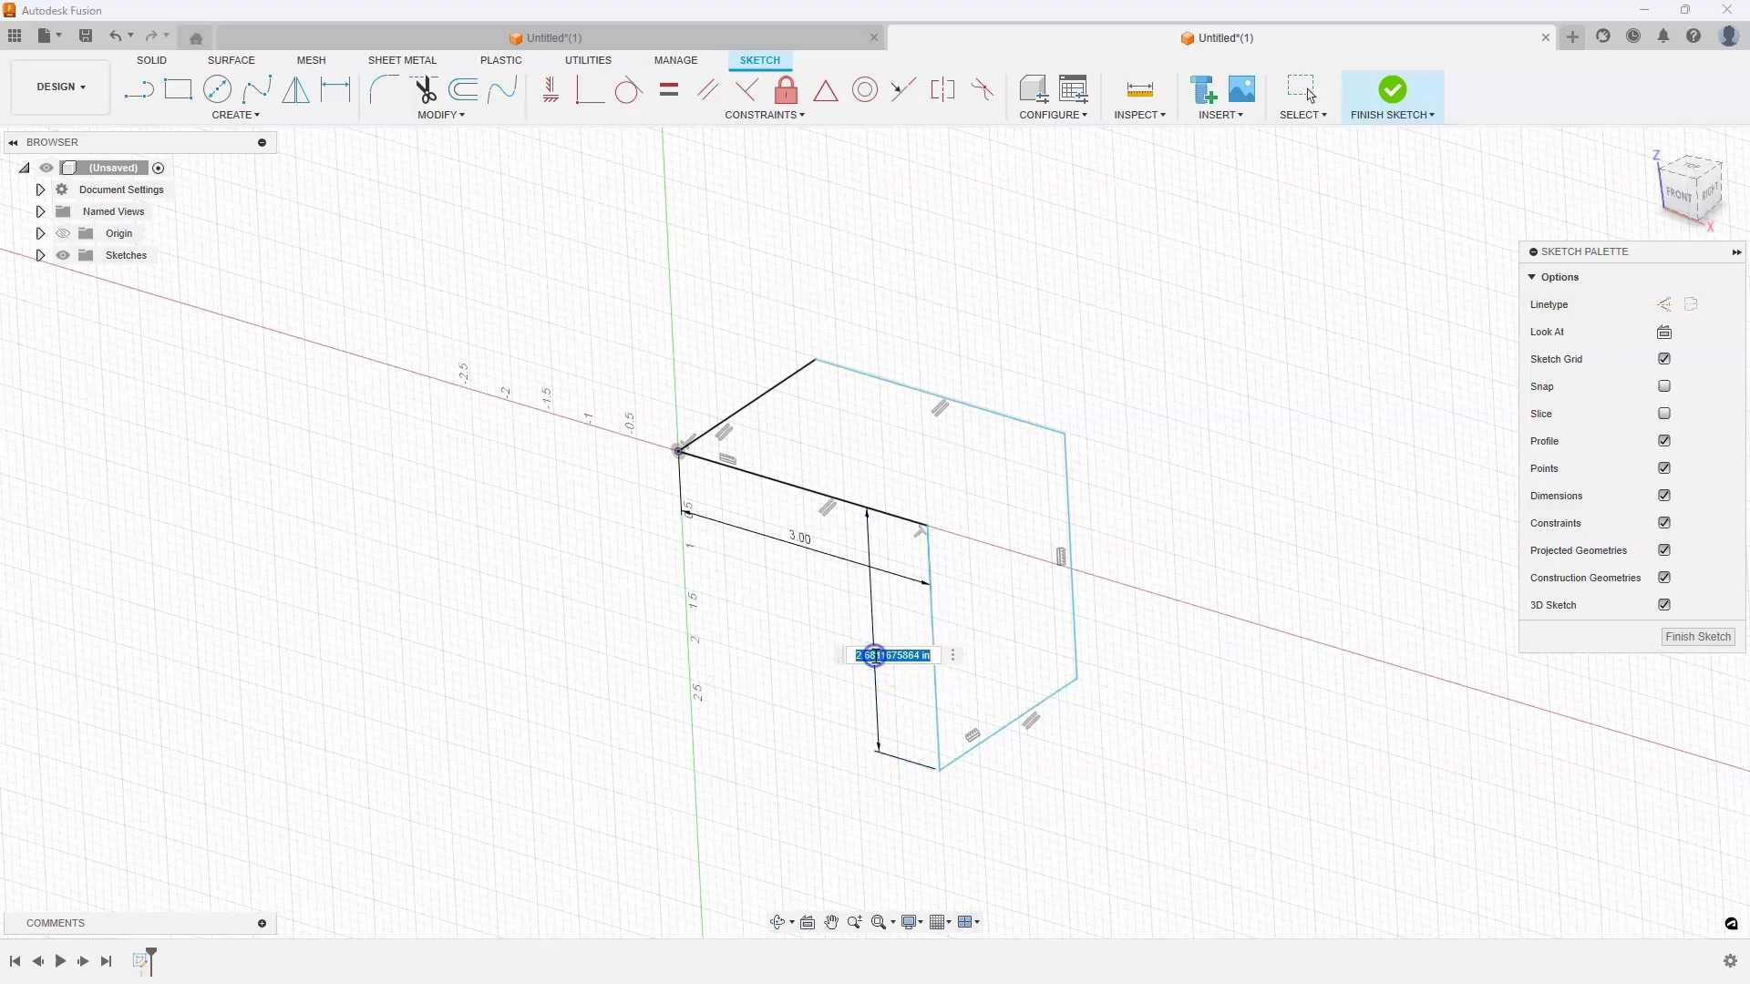
left_click(796, 543)
key("Return")
left_click(781, 622)
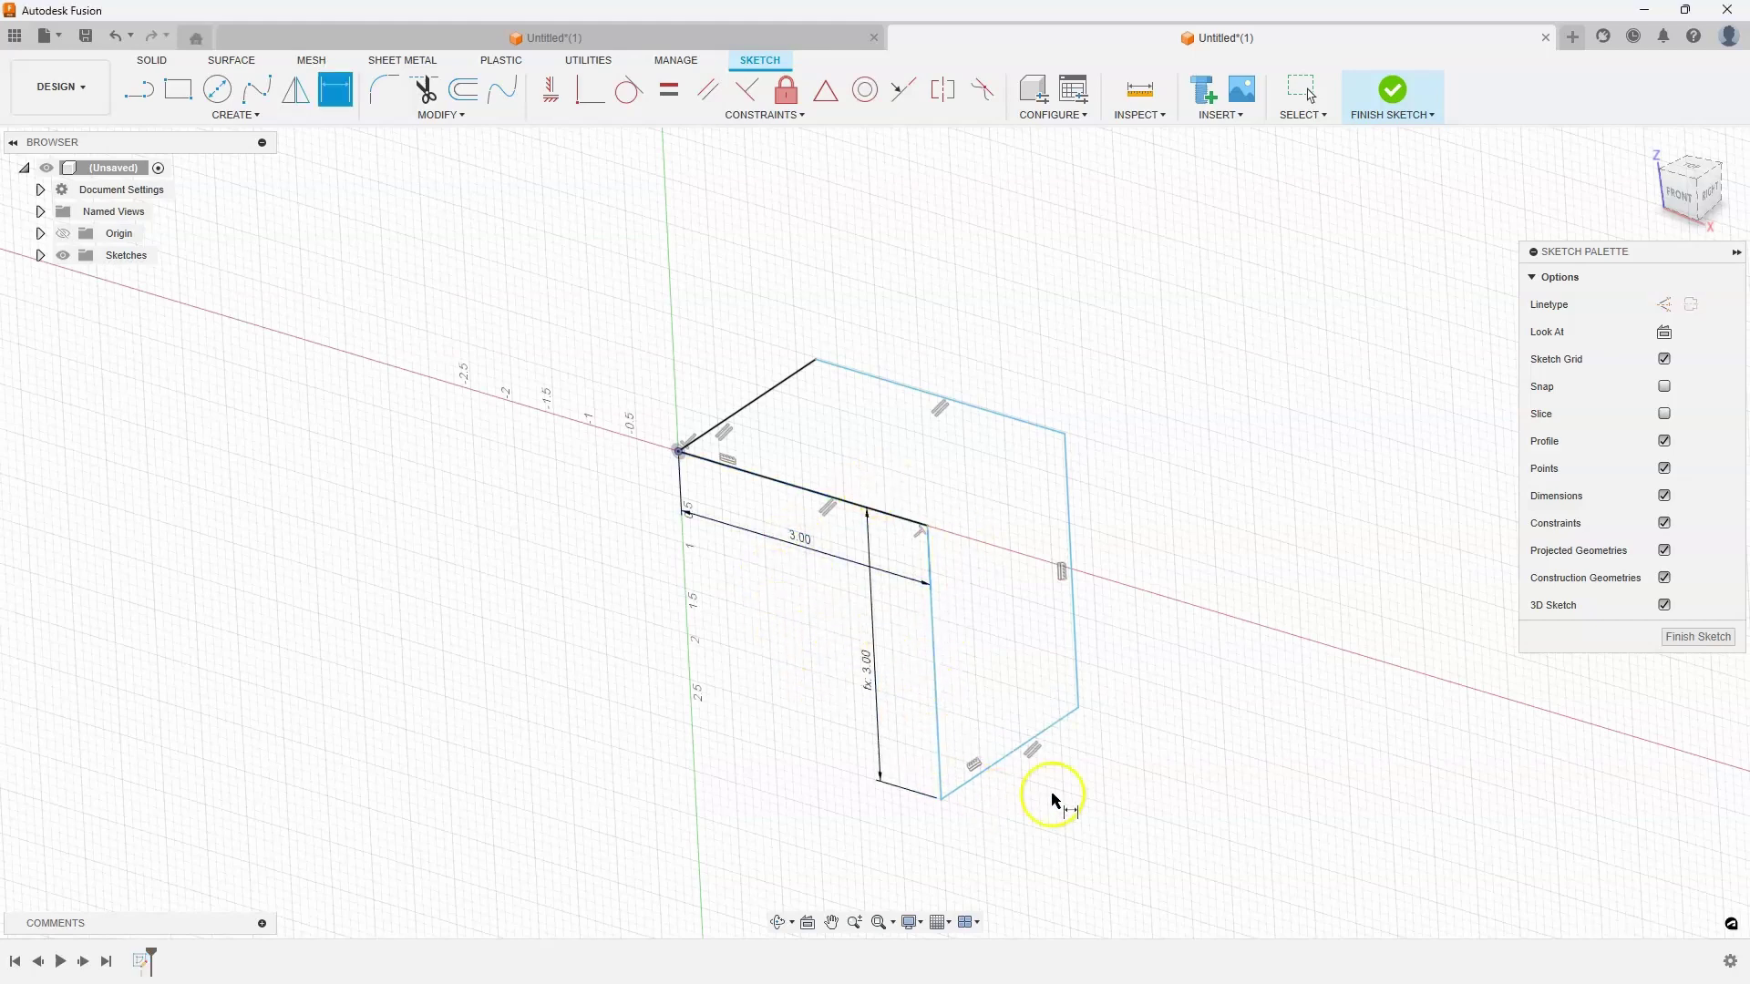
Step: Dimension the lowest horizontal line to 2 in
middle_click_drag(1140, 751, 948, 773, "shift")
left_click(948, 773)
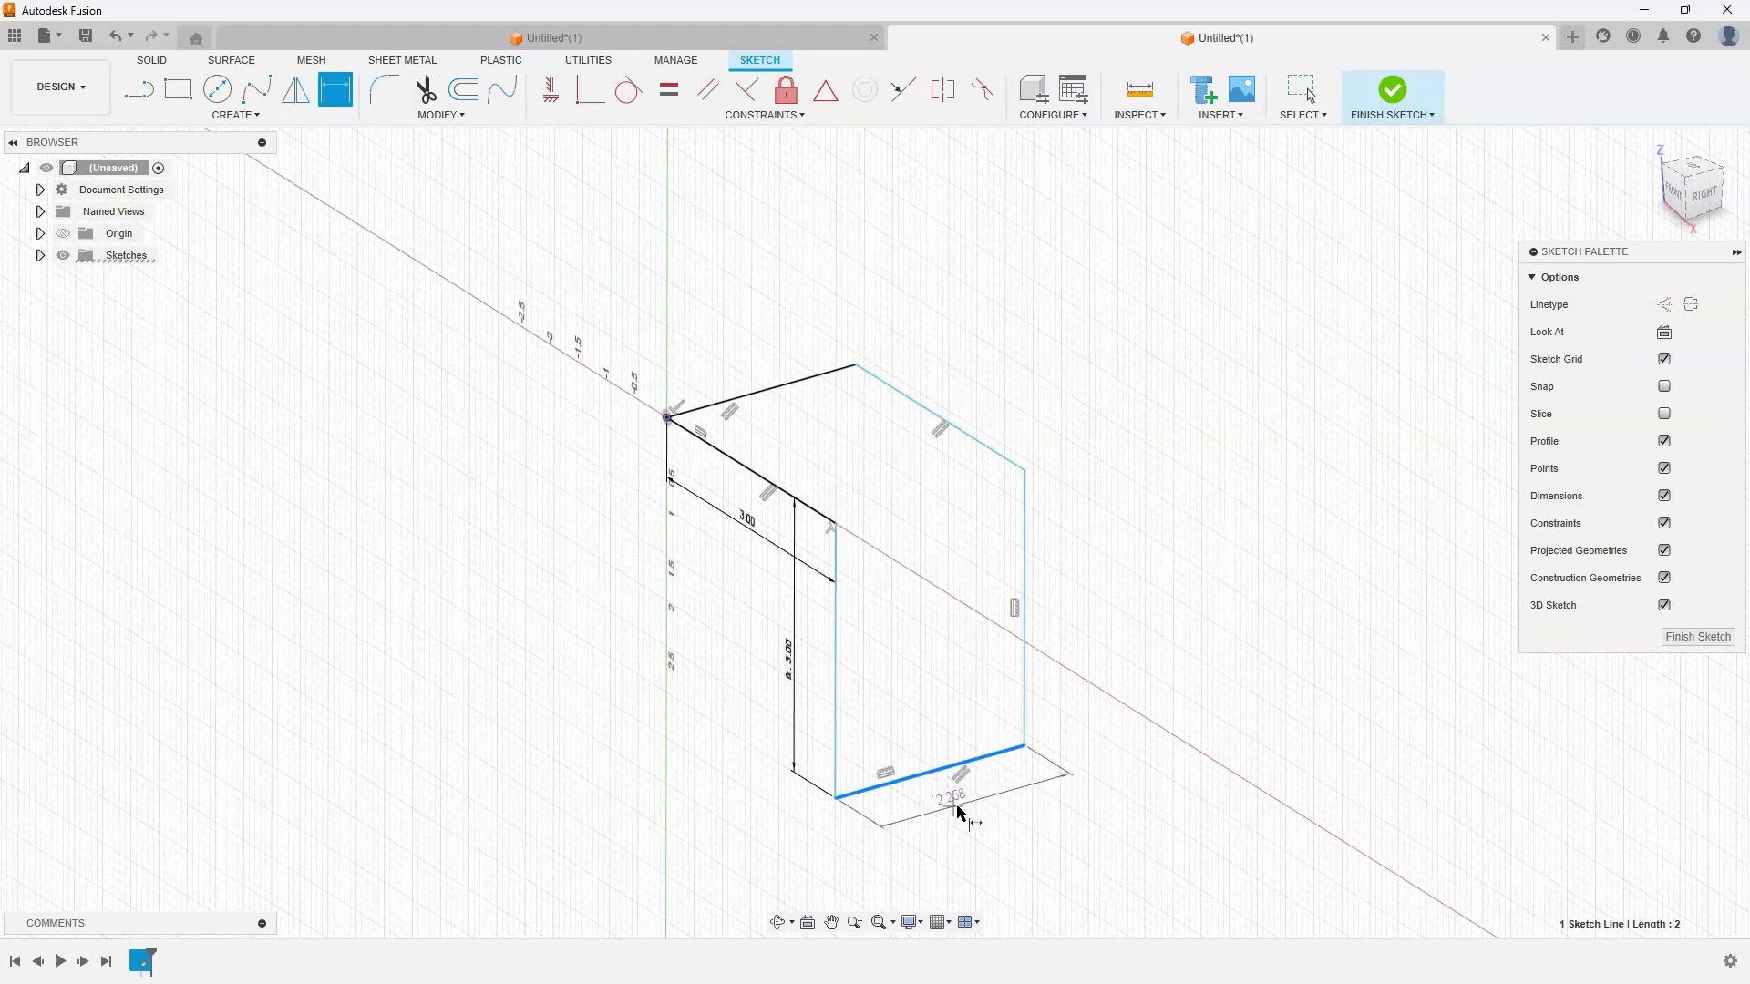
left_click(964, 807)
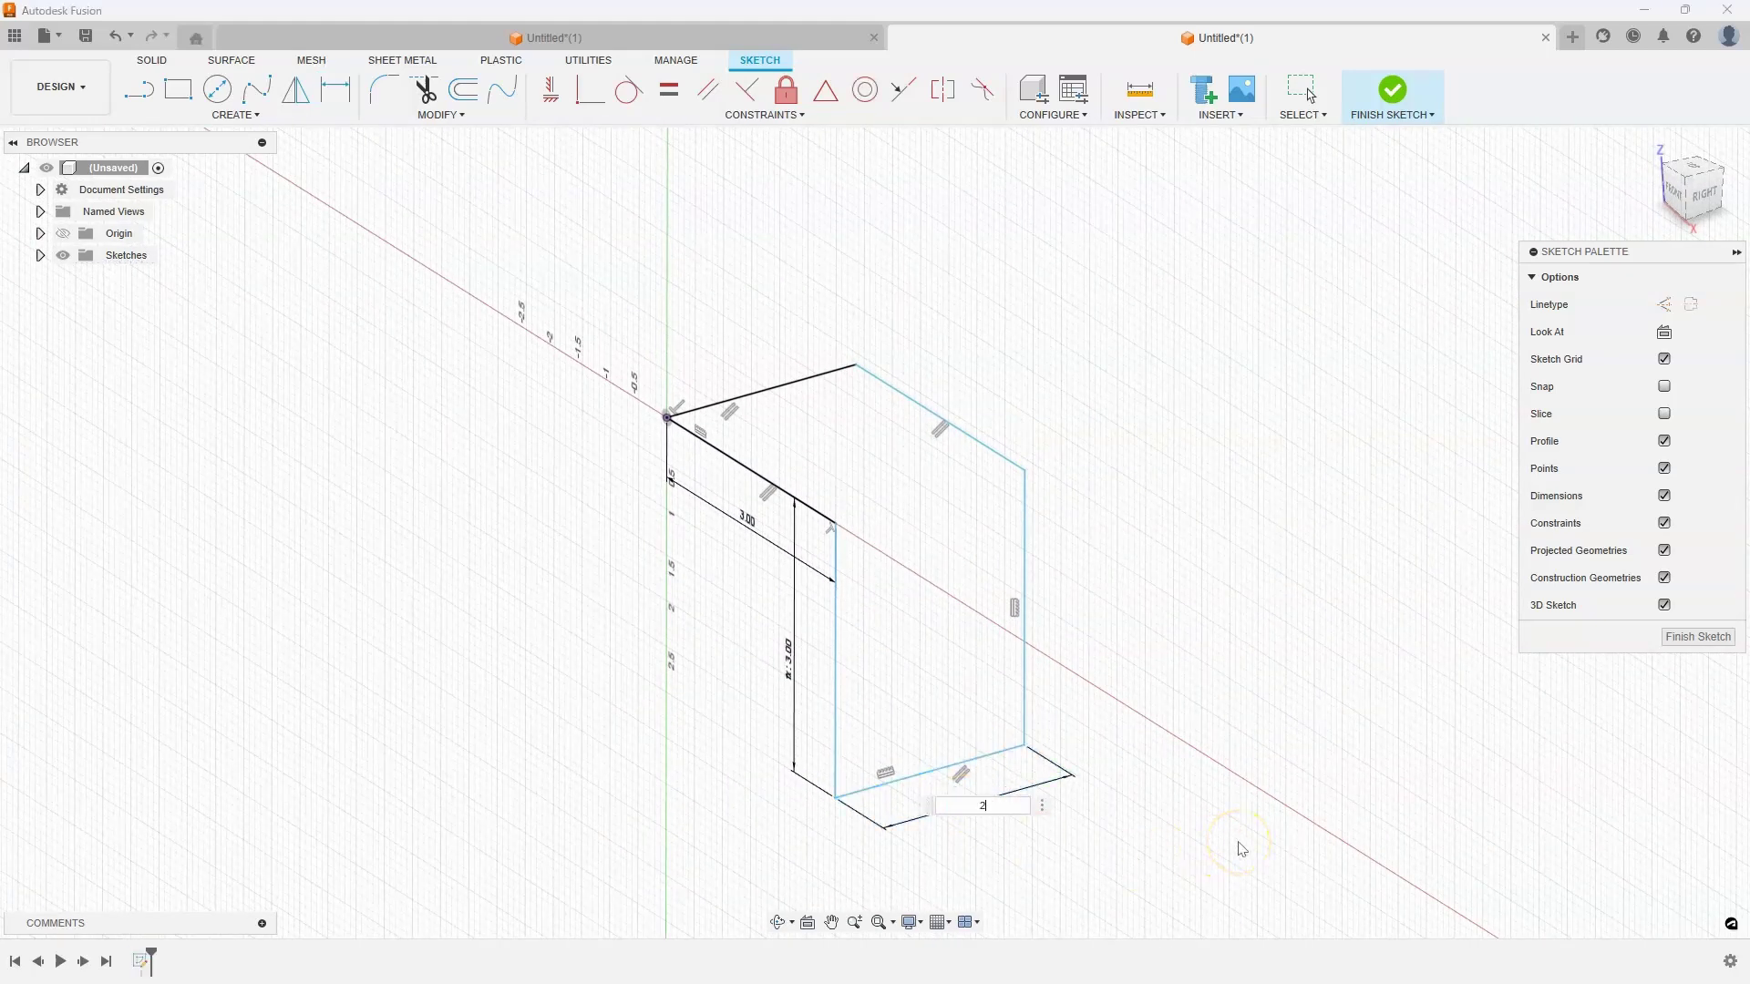
key("Return")
mouse_move(1172, 695)
middle_mouse_down("shift")
mouse_move(1195, 594)
mouse_move(1184, 519)
mouse_move(1067, 446)
mouse_move(883, 395)
mouse_move(695, 379)
middle_mouse_up("shift")
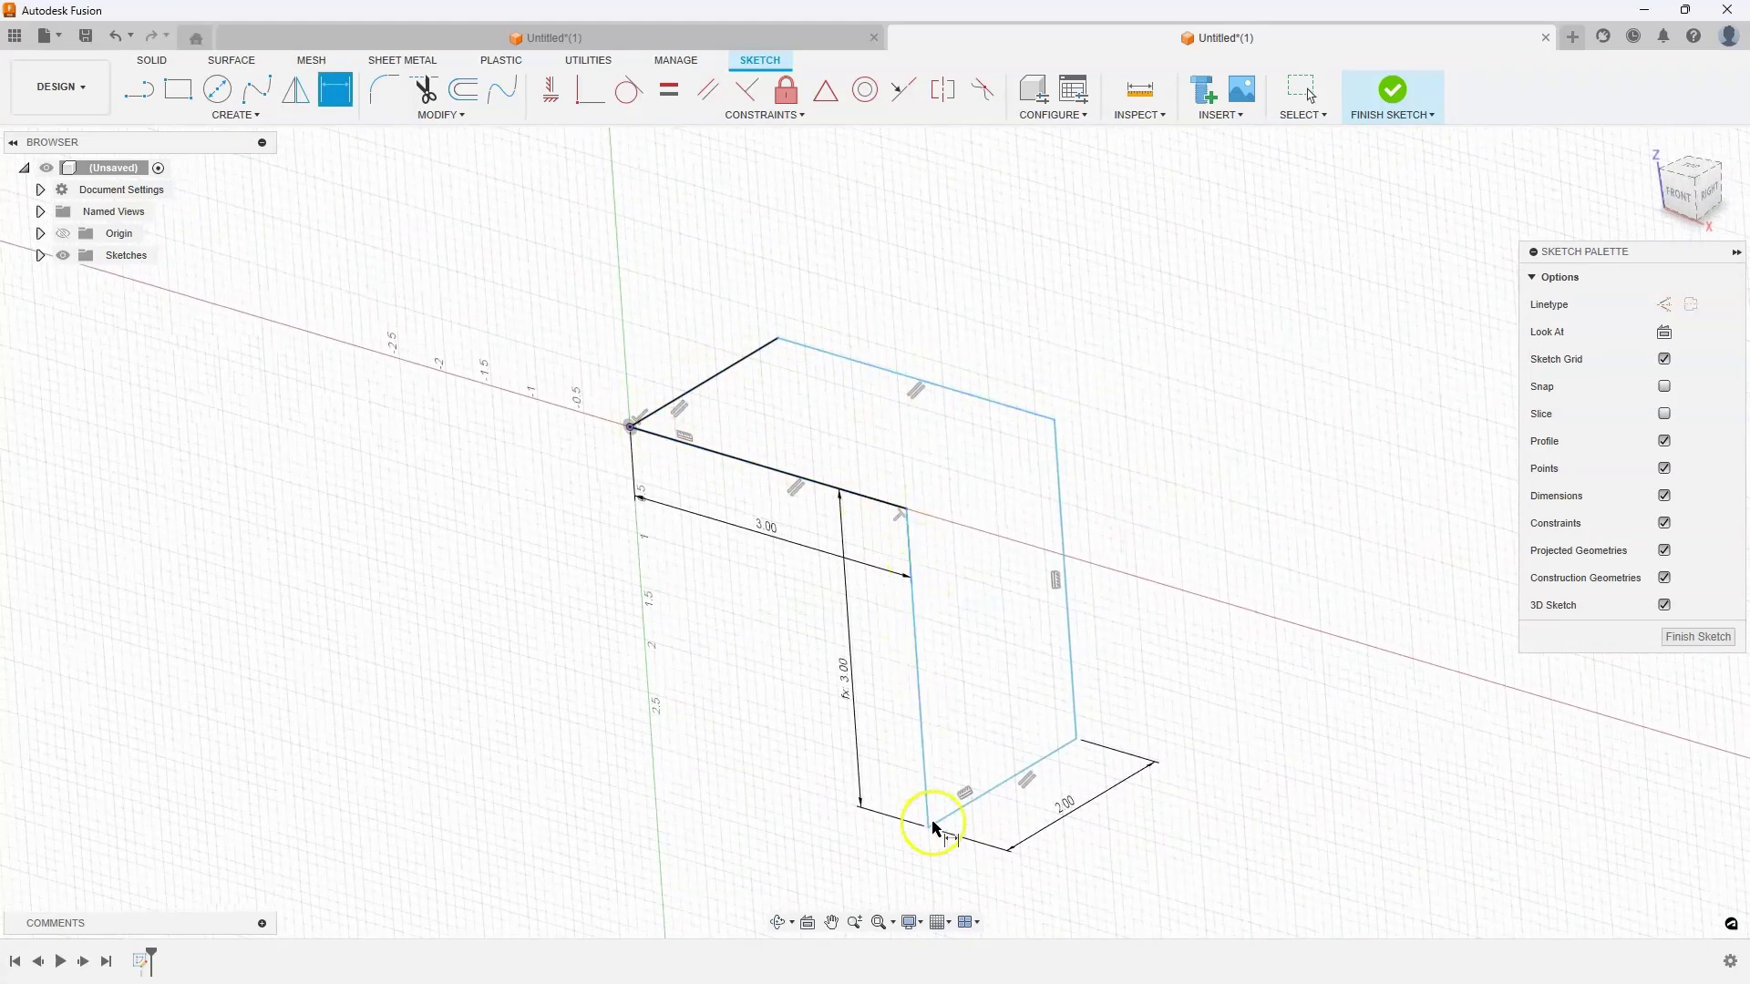
middle_click_drag(1023, 433, 886, 240, "shift")
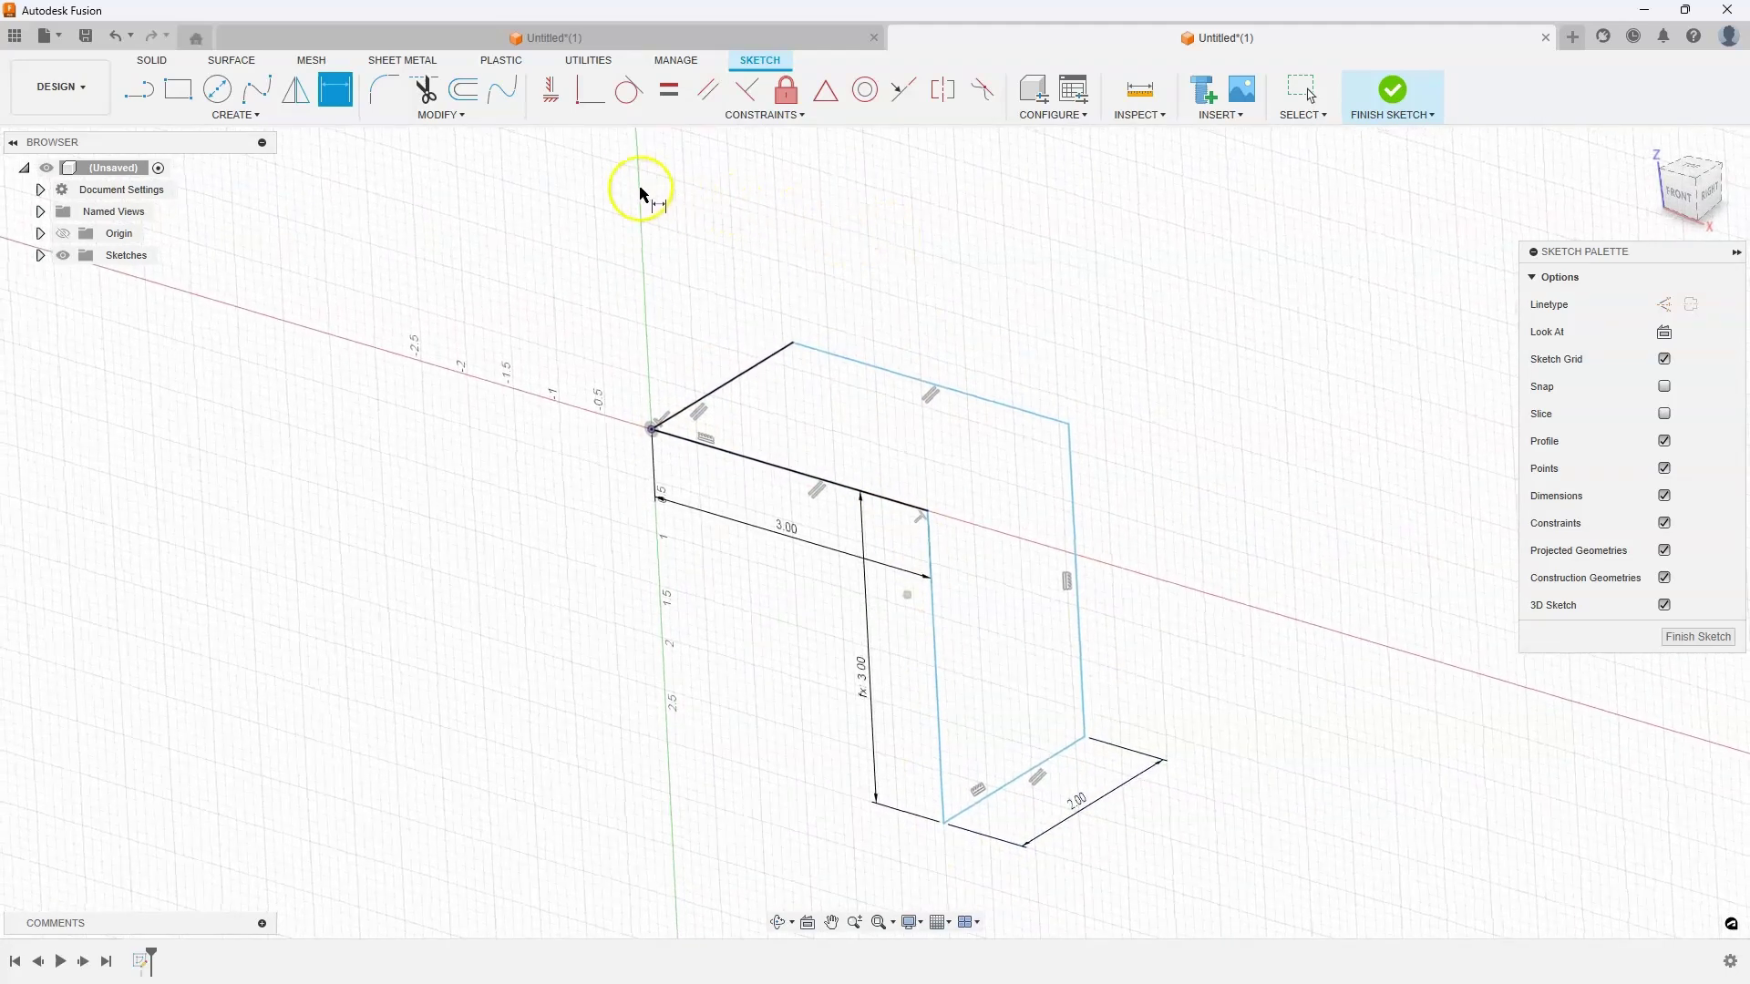
Step: Fillet all six corners of the closed loop with a 0.5 in radius and finish the sketch
left_click(399, 104)
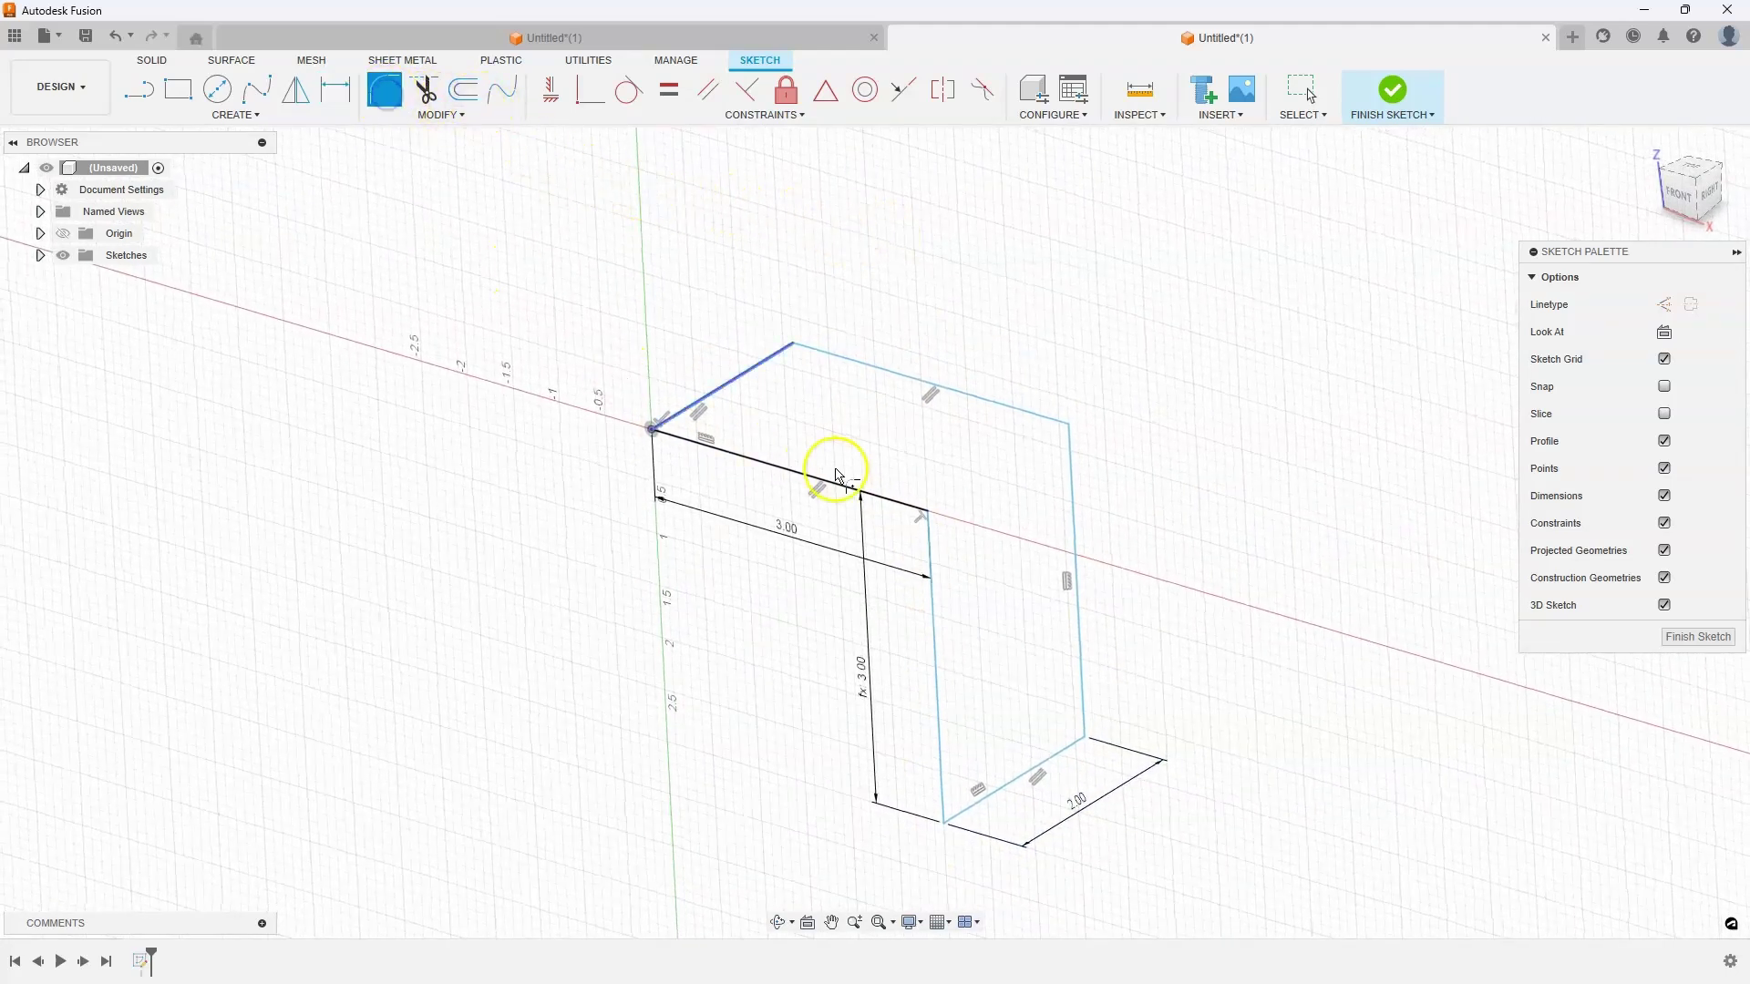
left_click(928, 512)
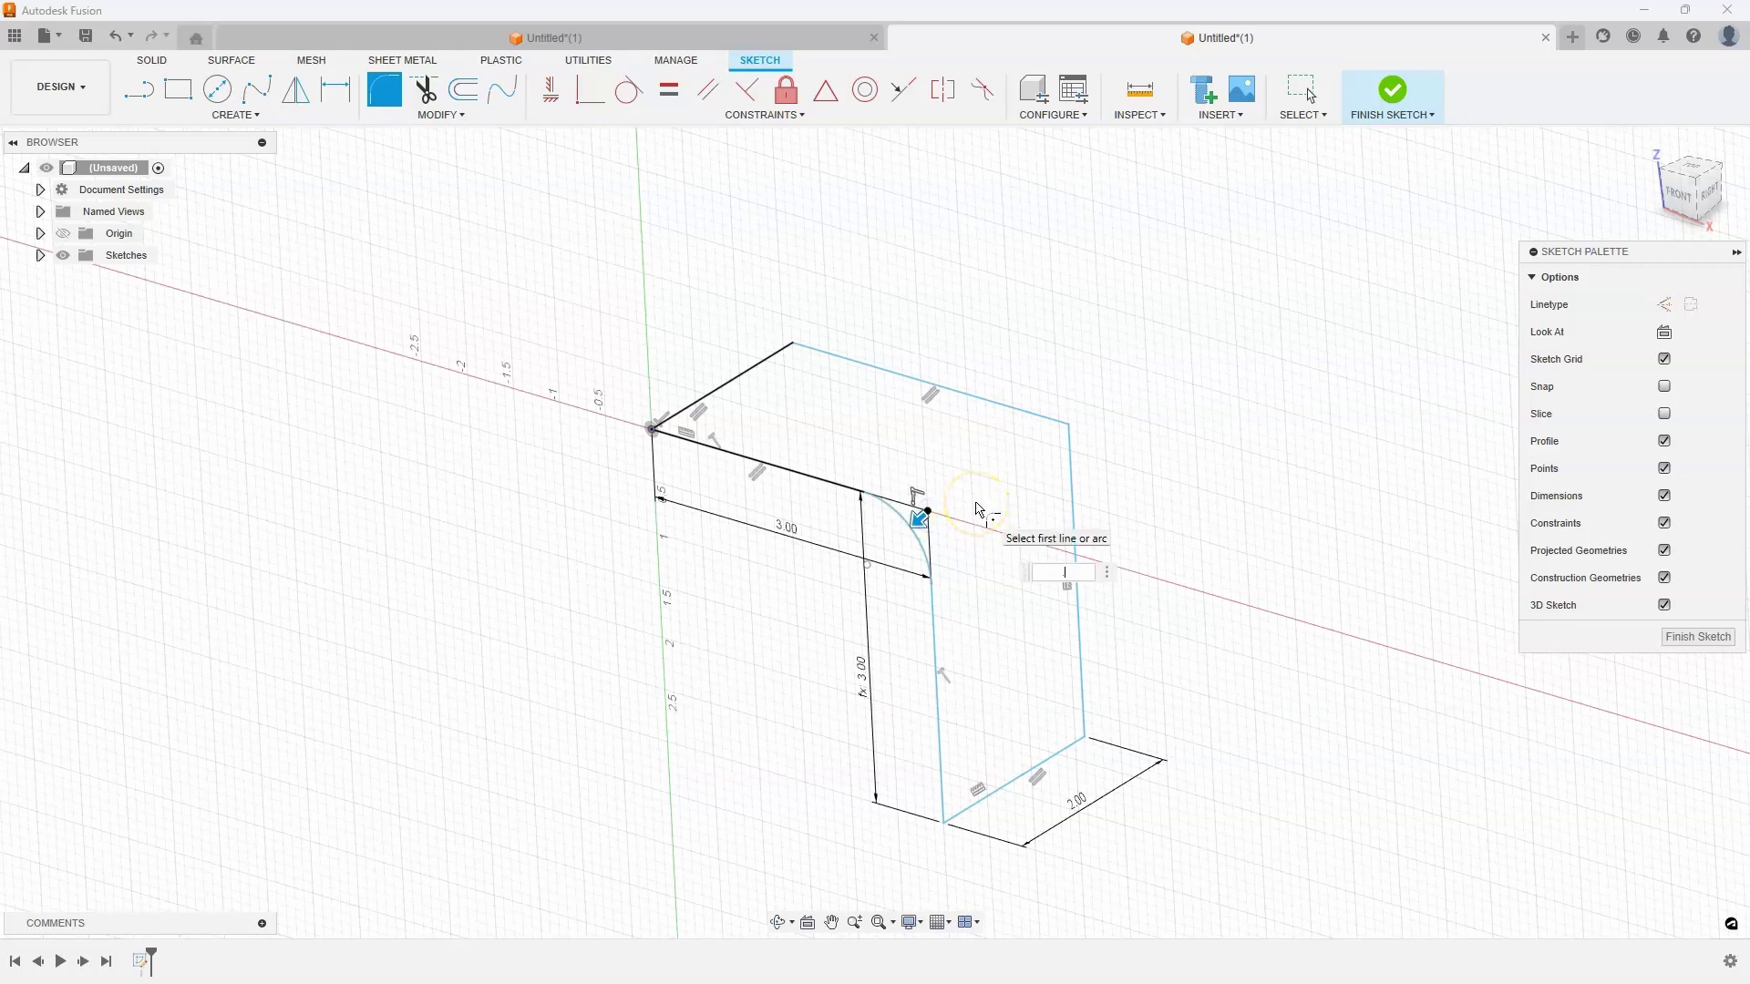
type(".5")
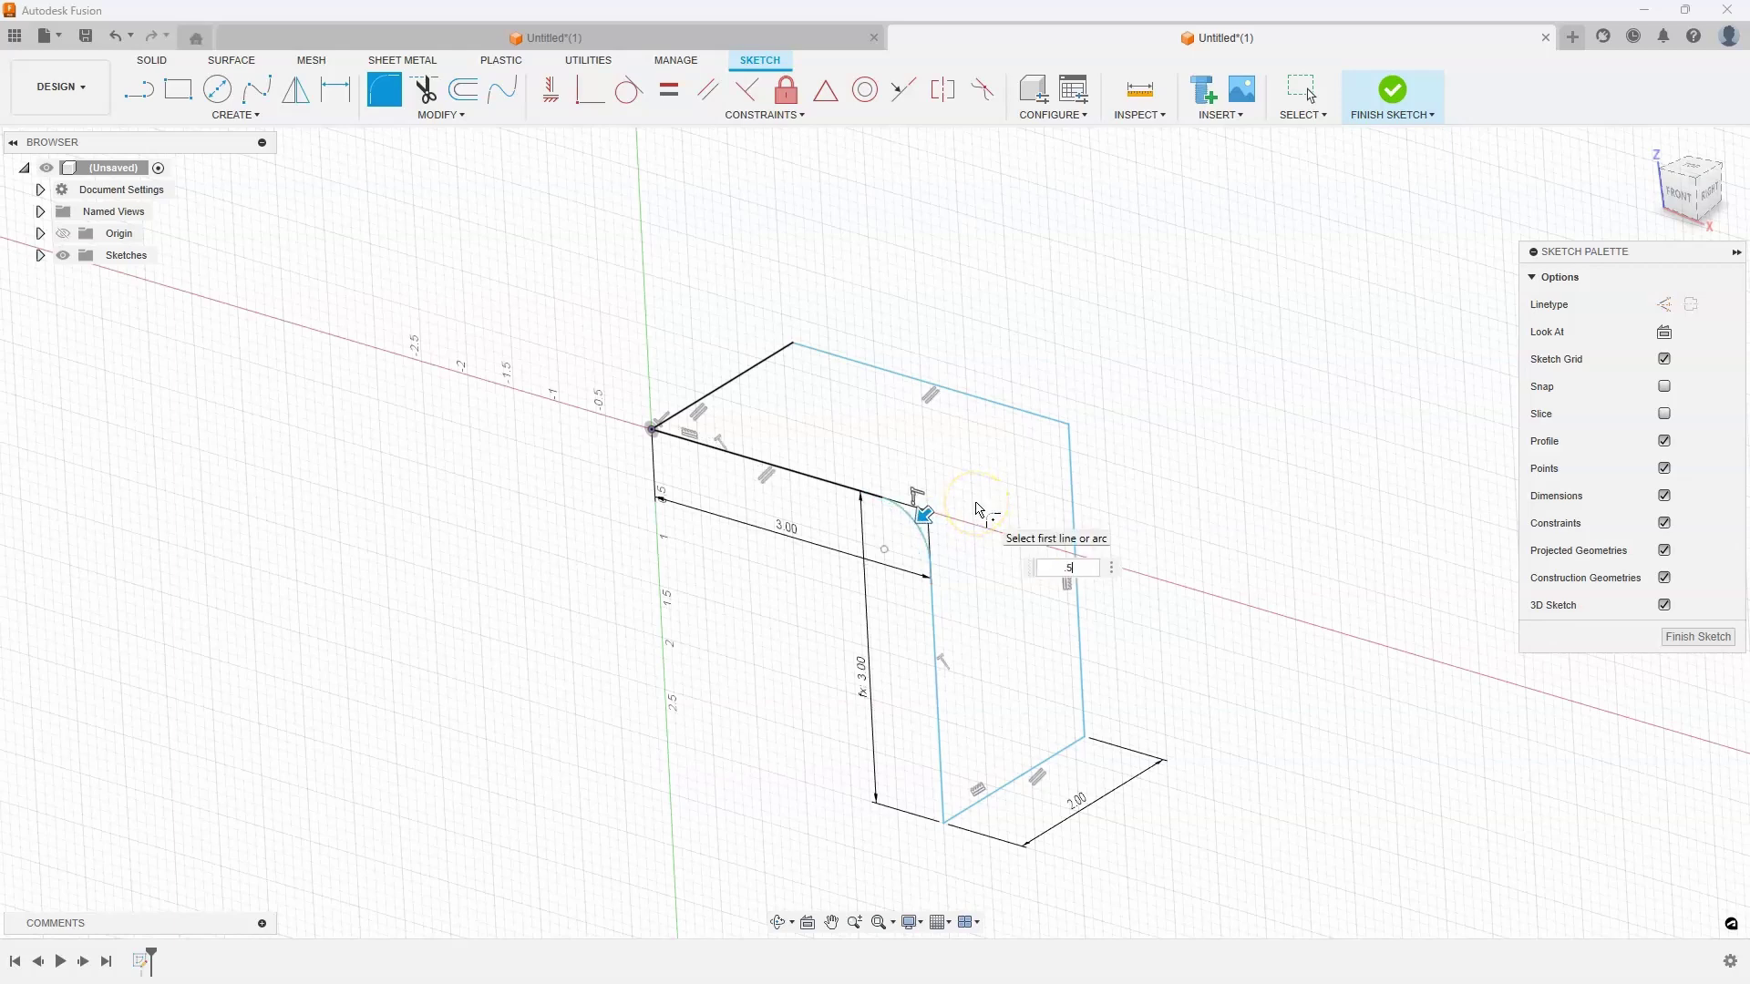
left_click(944, 811)
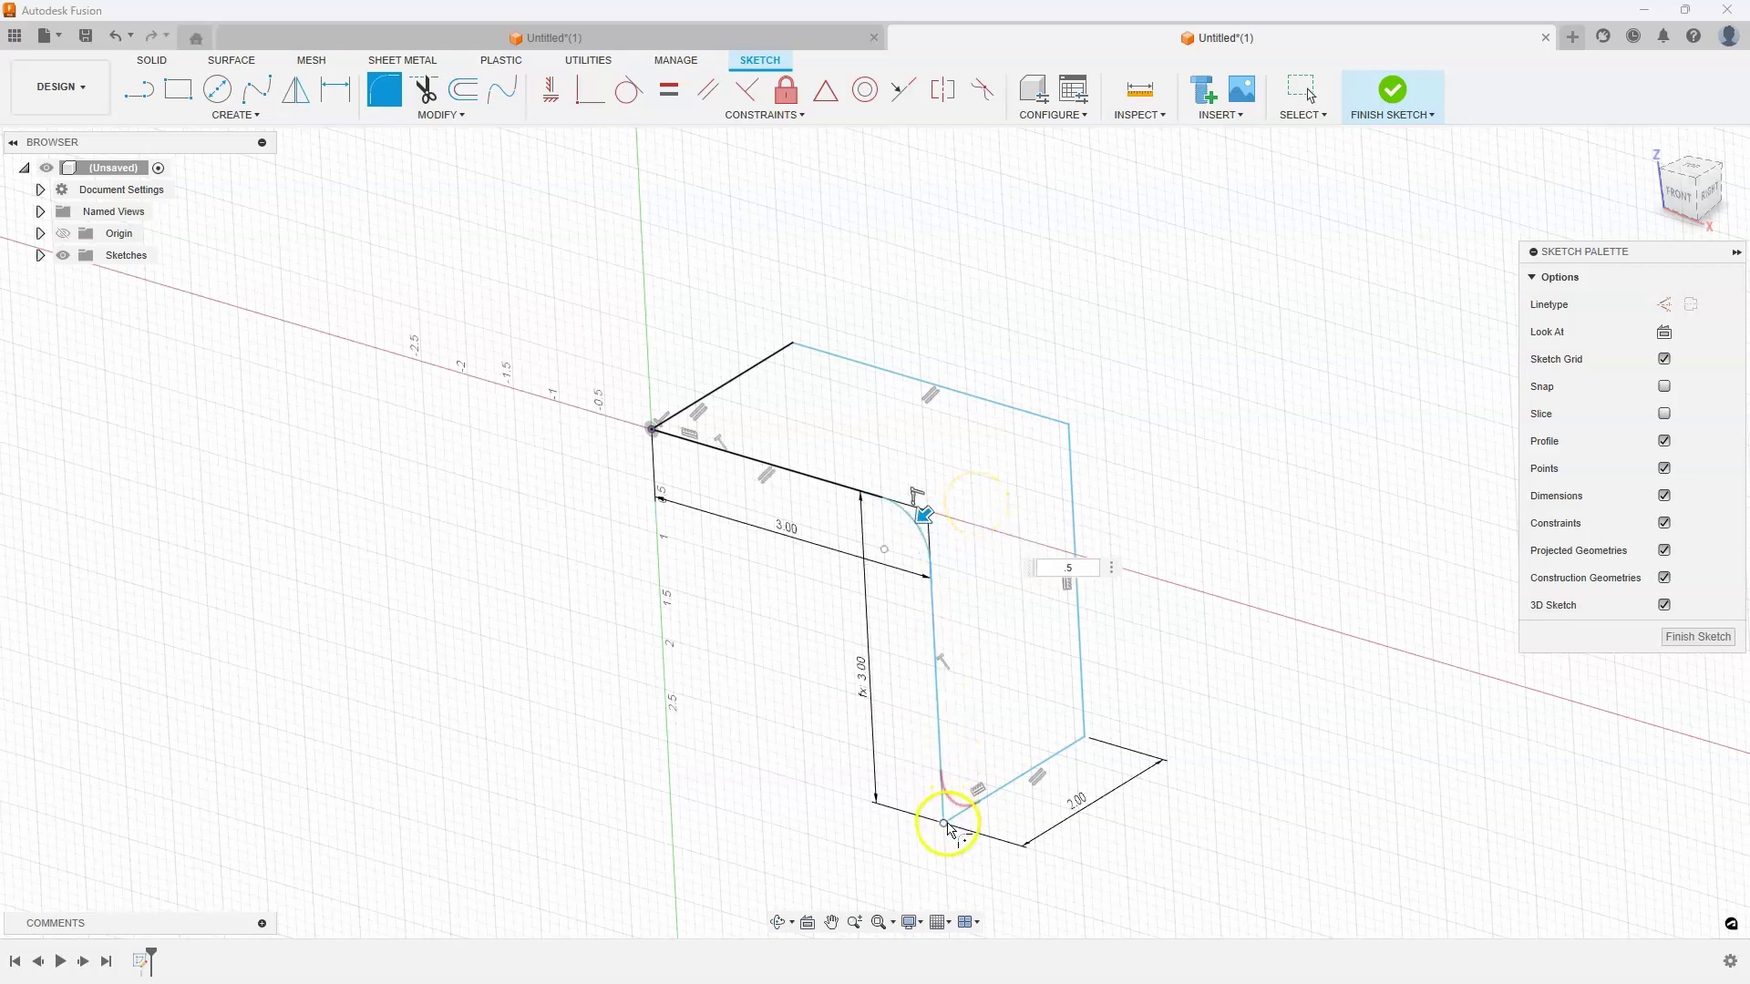
left_click(1092, 734)
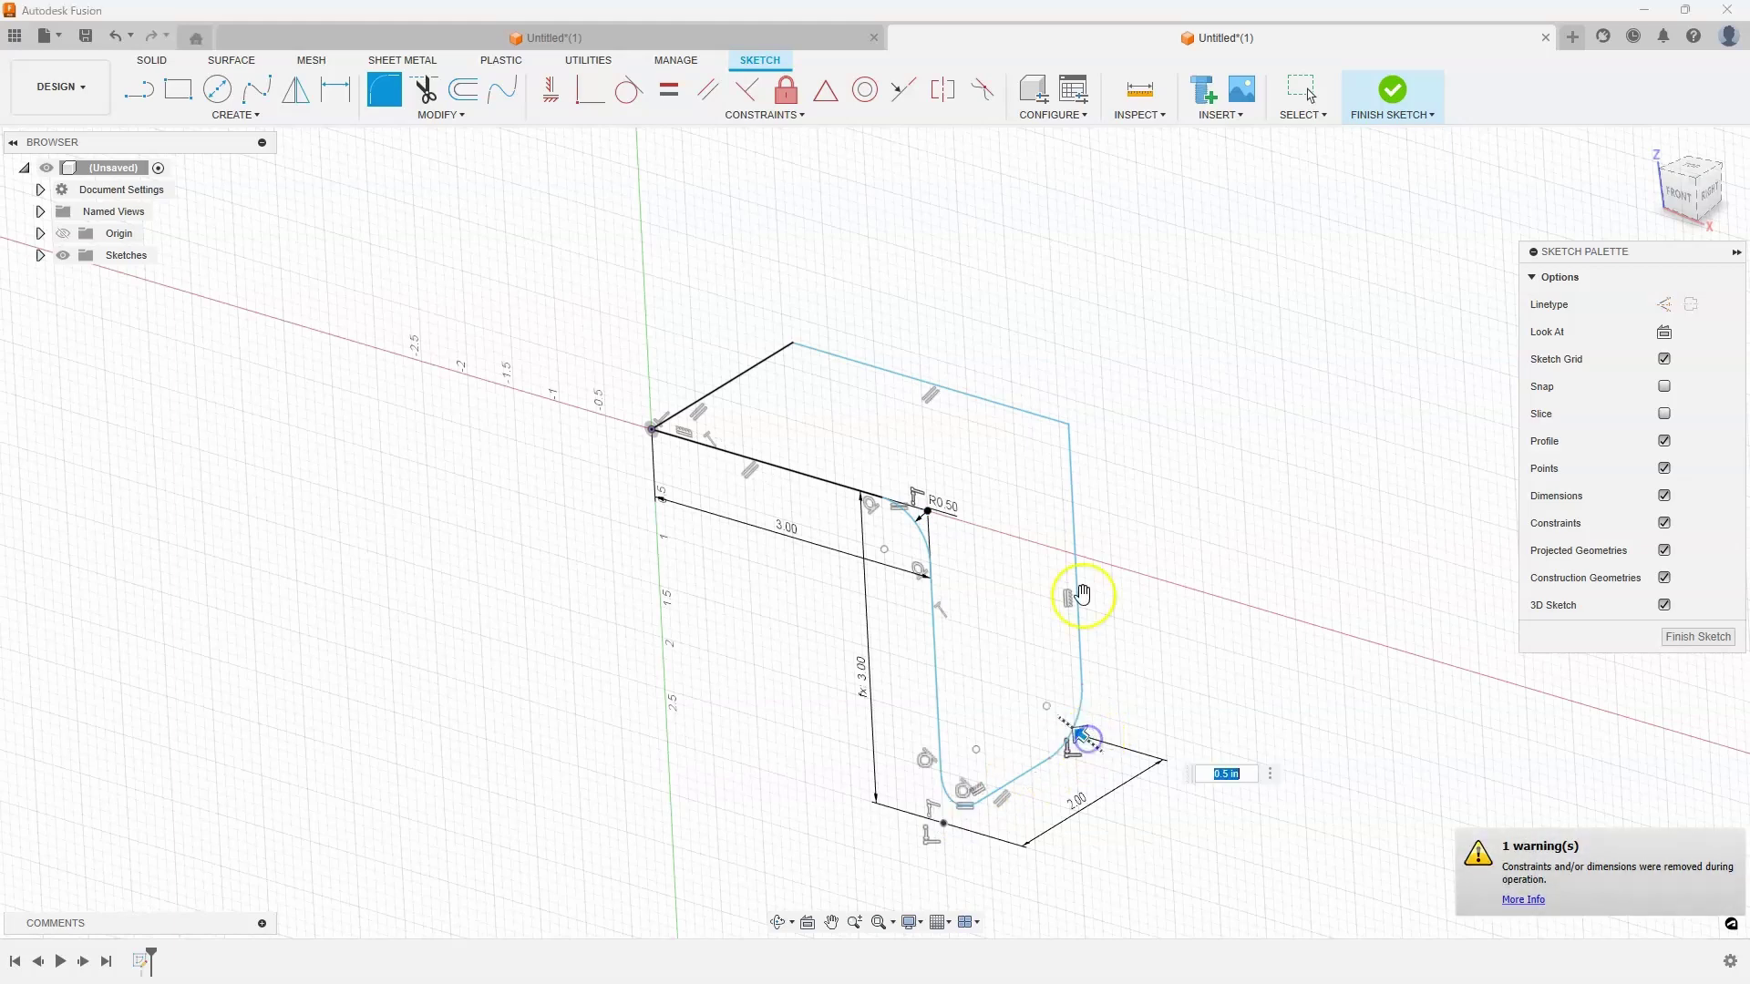
left_click(1065, 429)
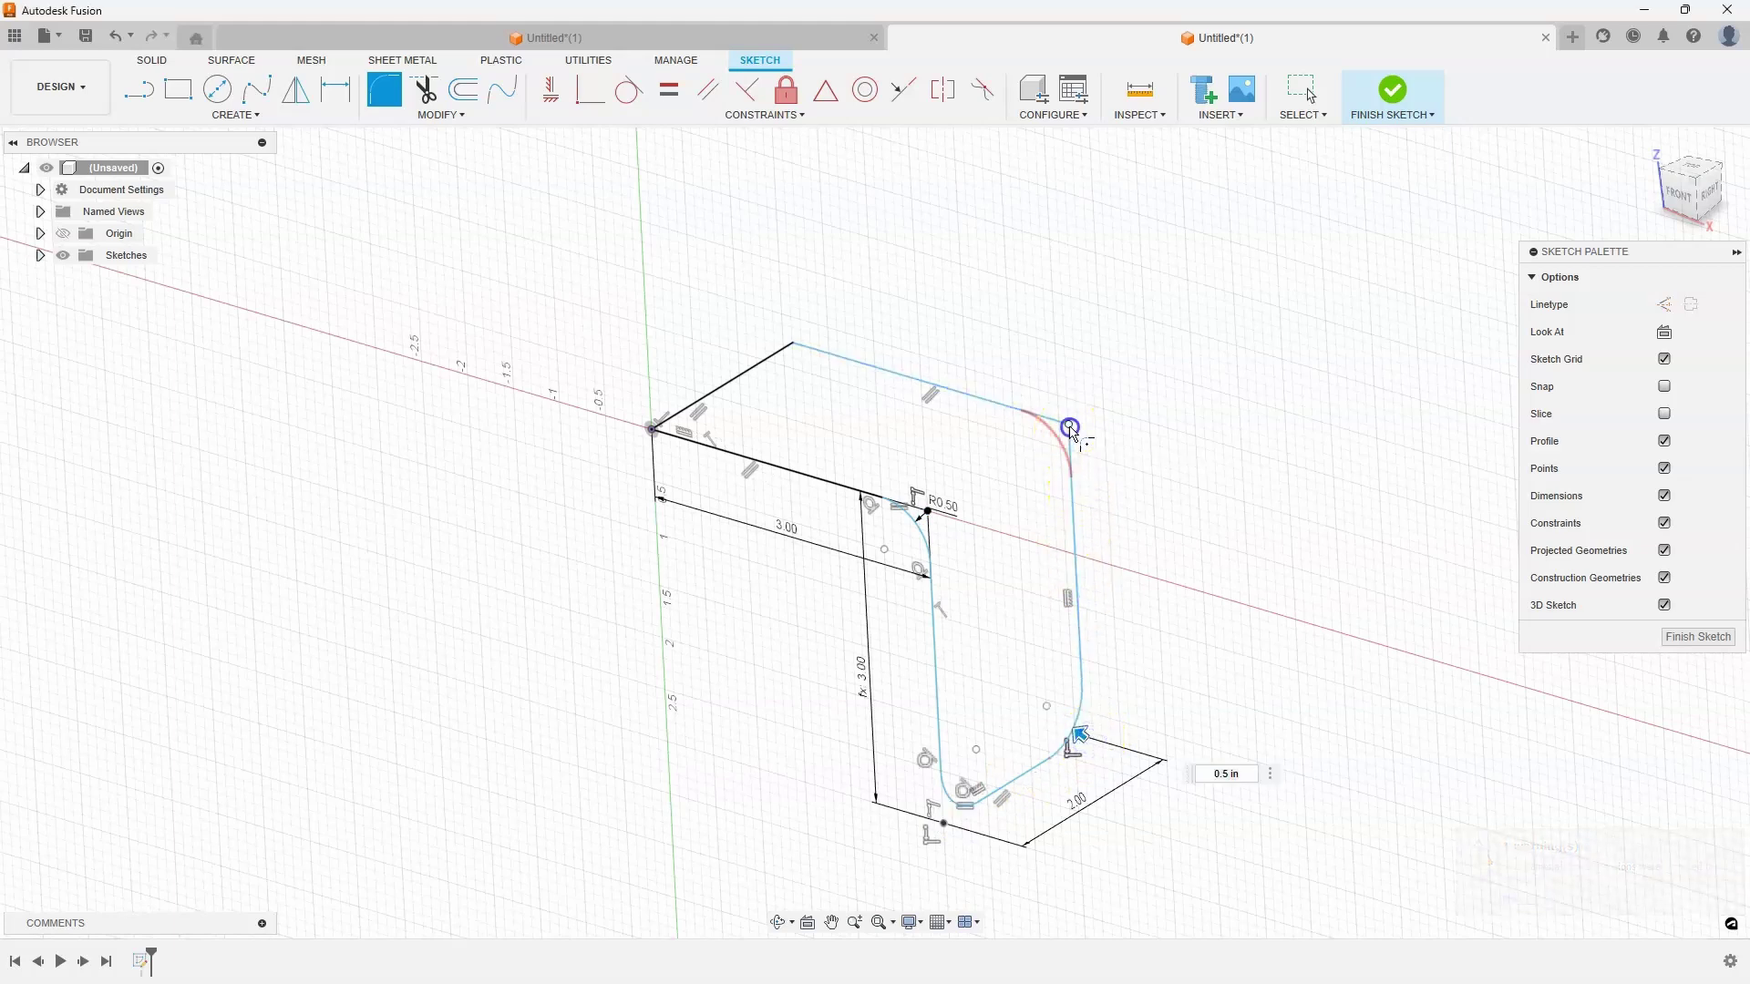
left_click(793, 344)
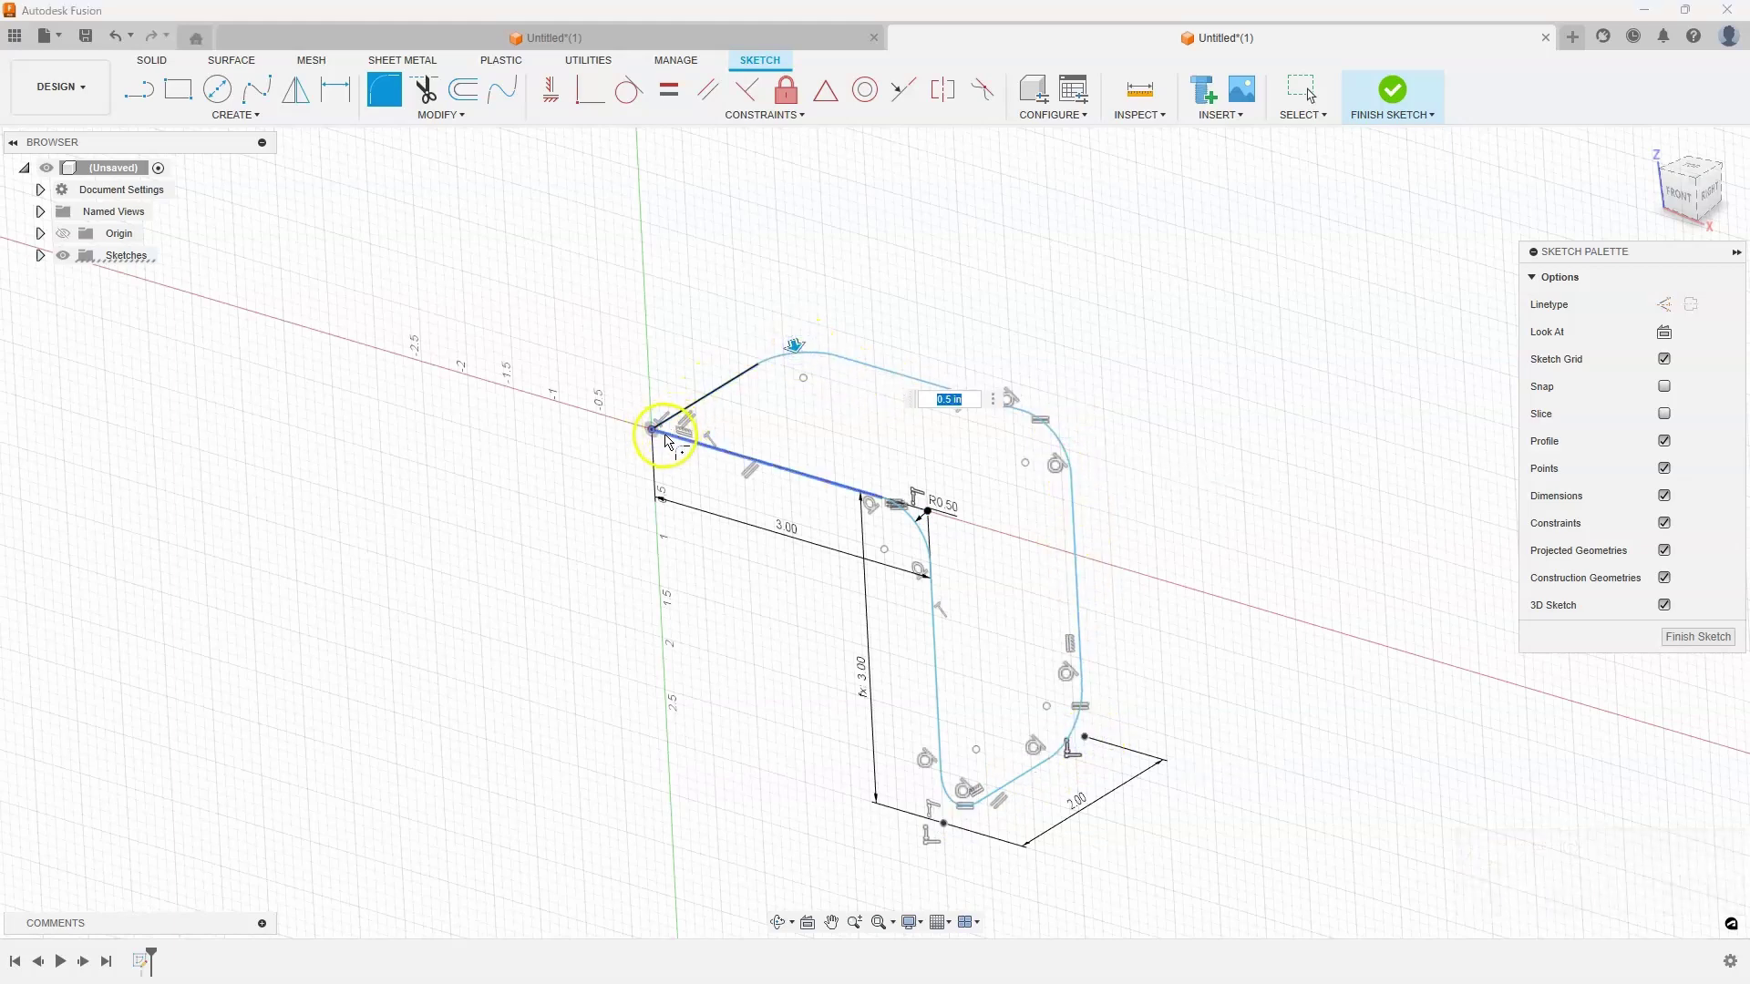
left_click(666, 441)
left_click(685, 436)
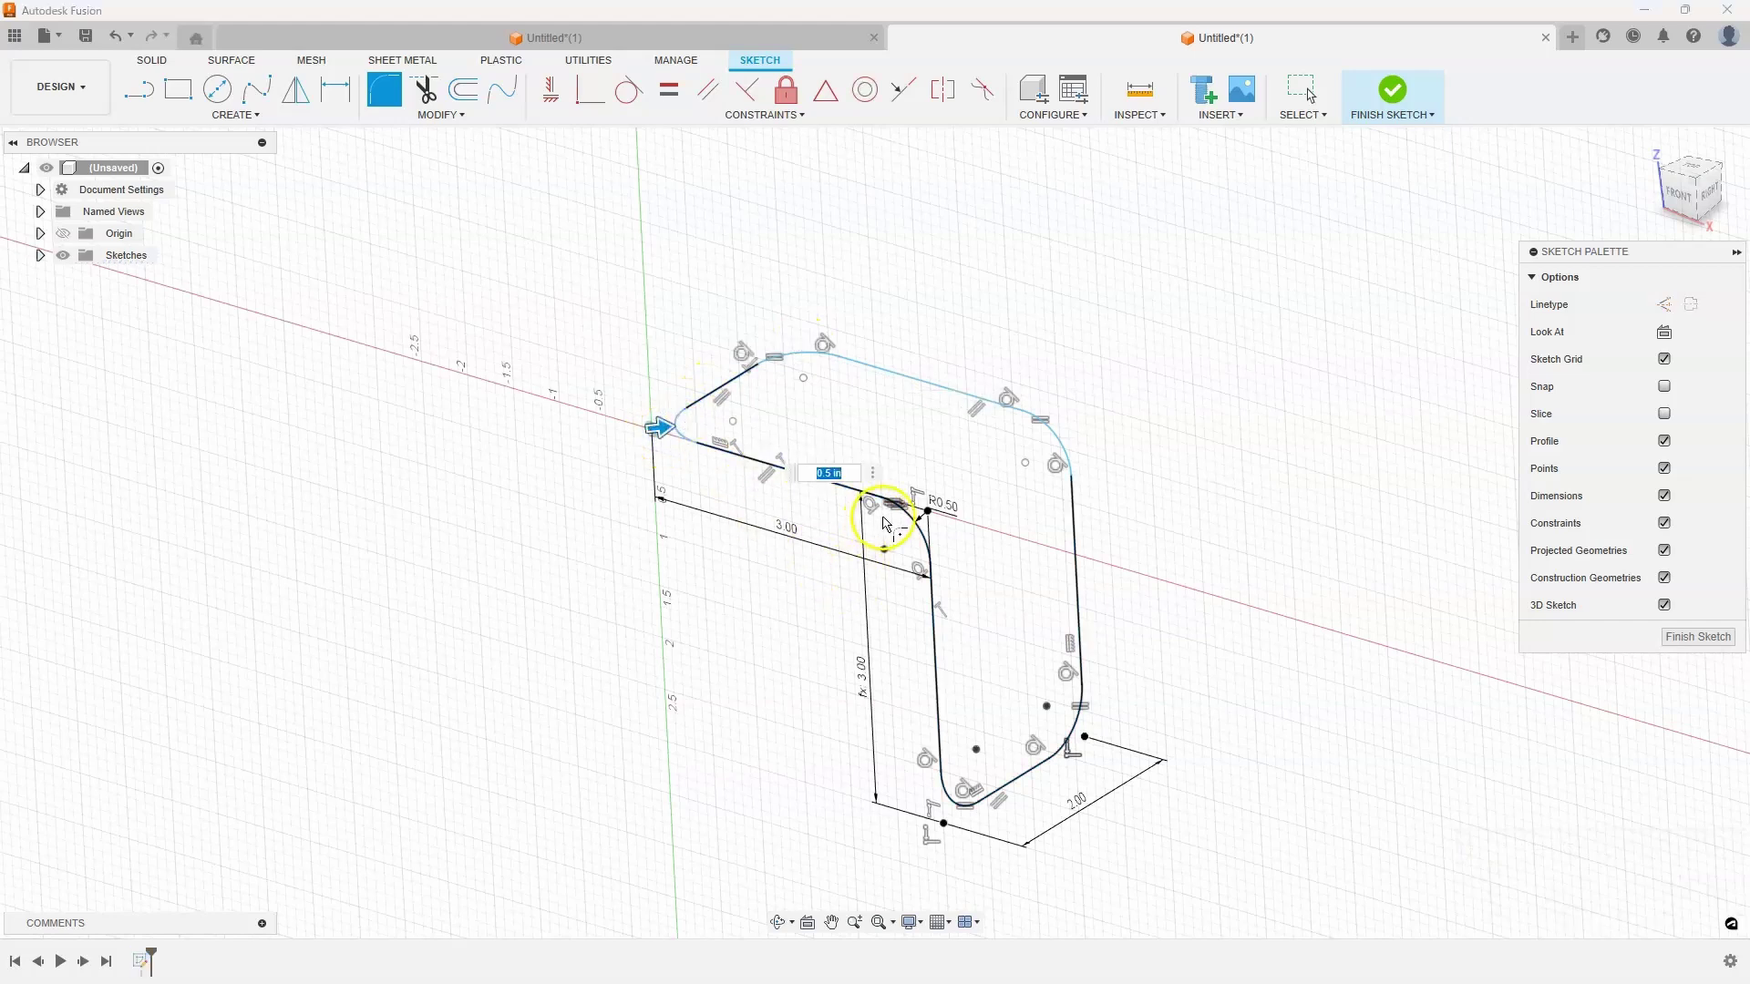
left_click(1367, 121)
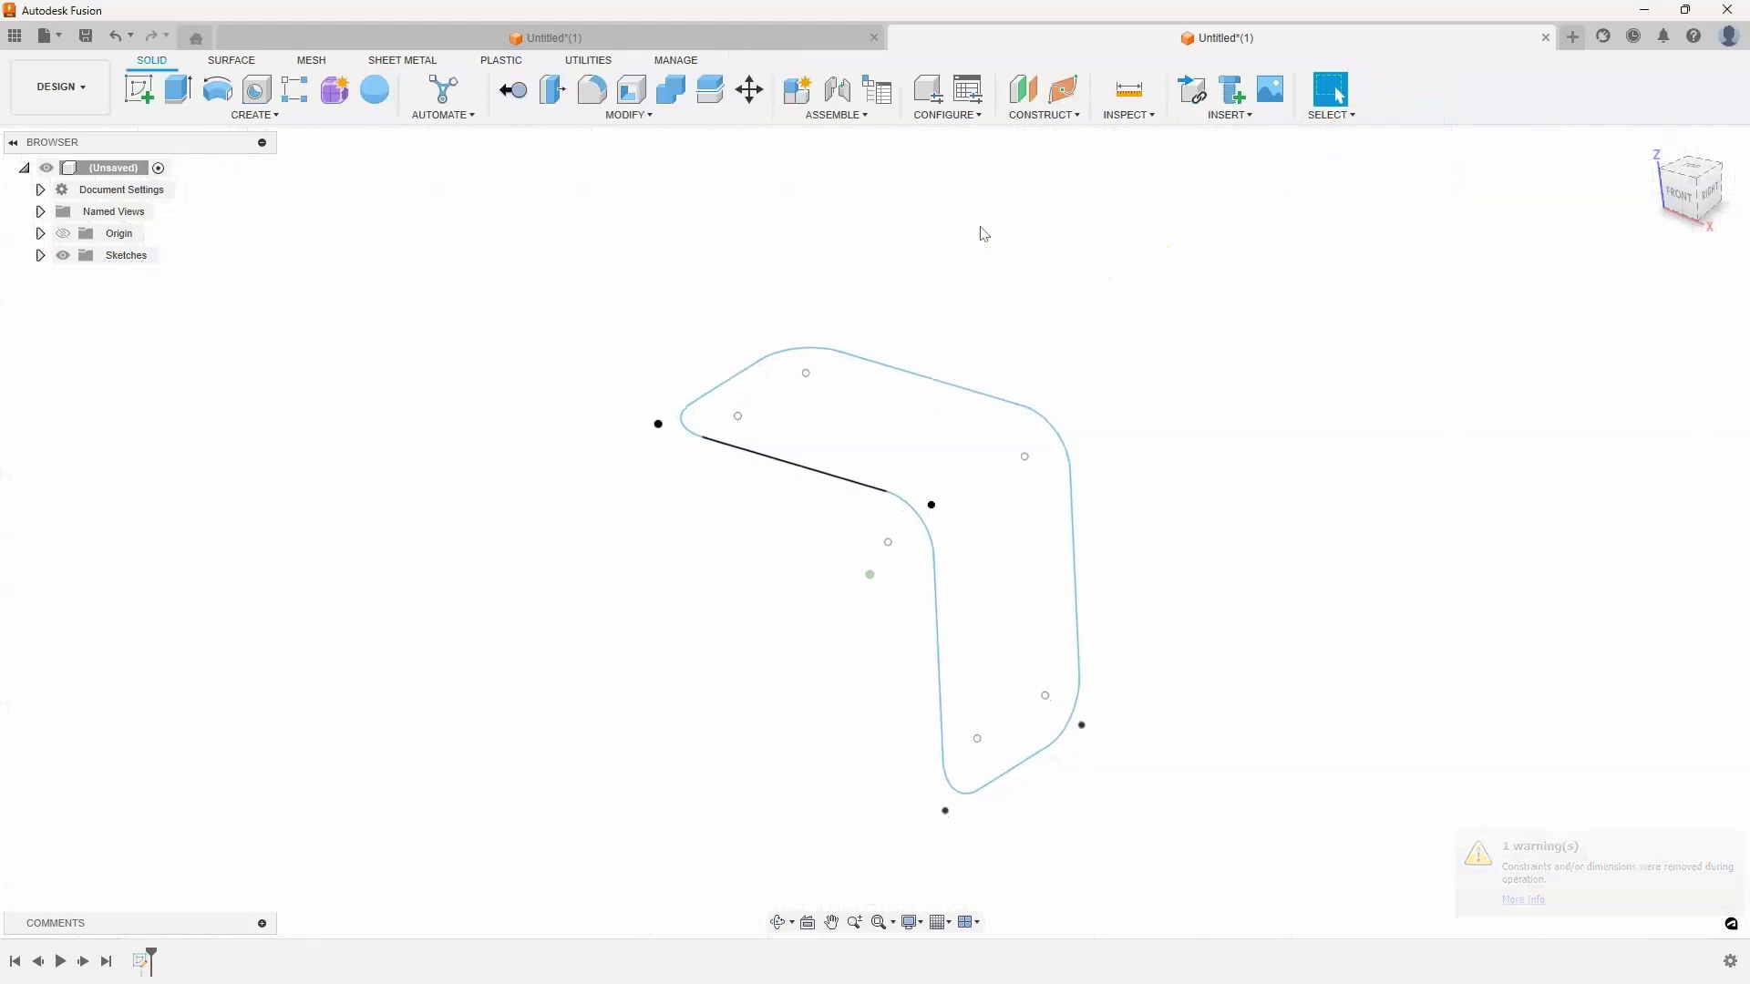
Step: Create a Pipe along the filleted loop as a new body with a square section of 0.48 in
left_click(274, 115)
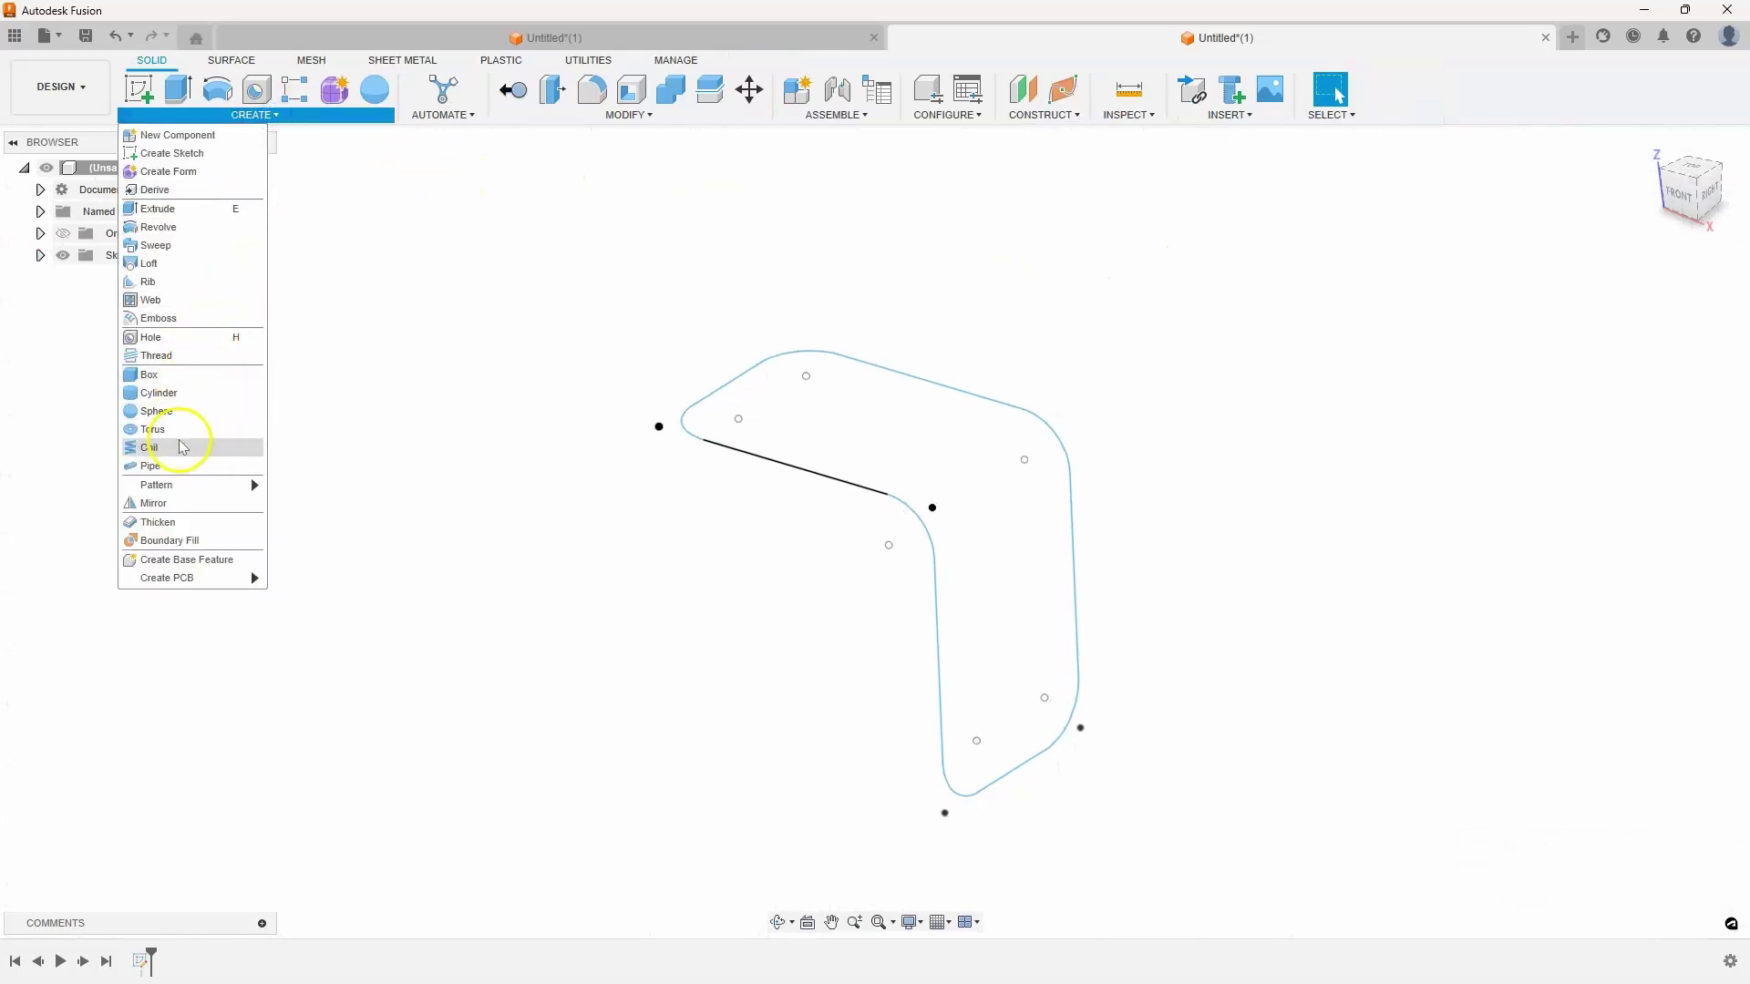
left_click(163, 466)
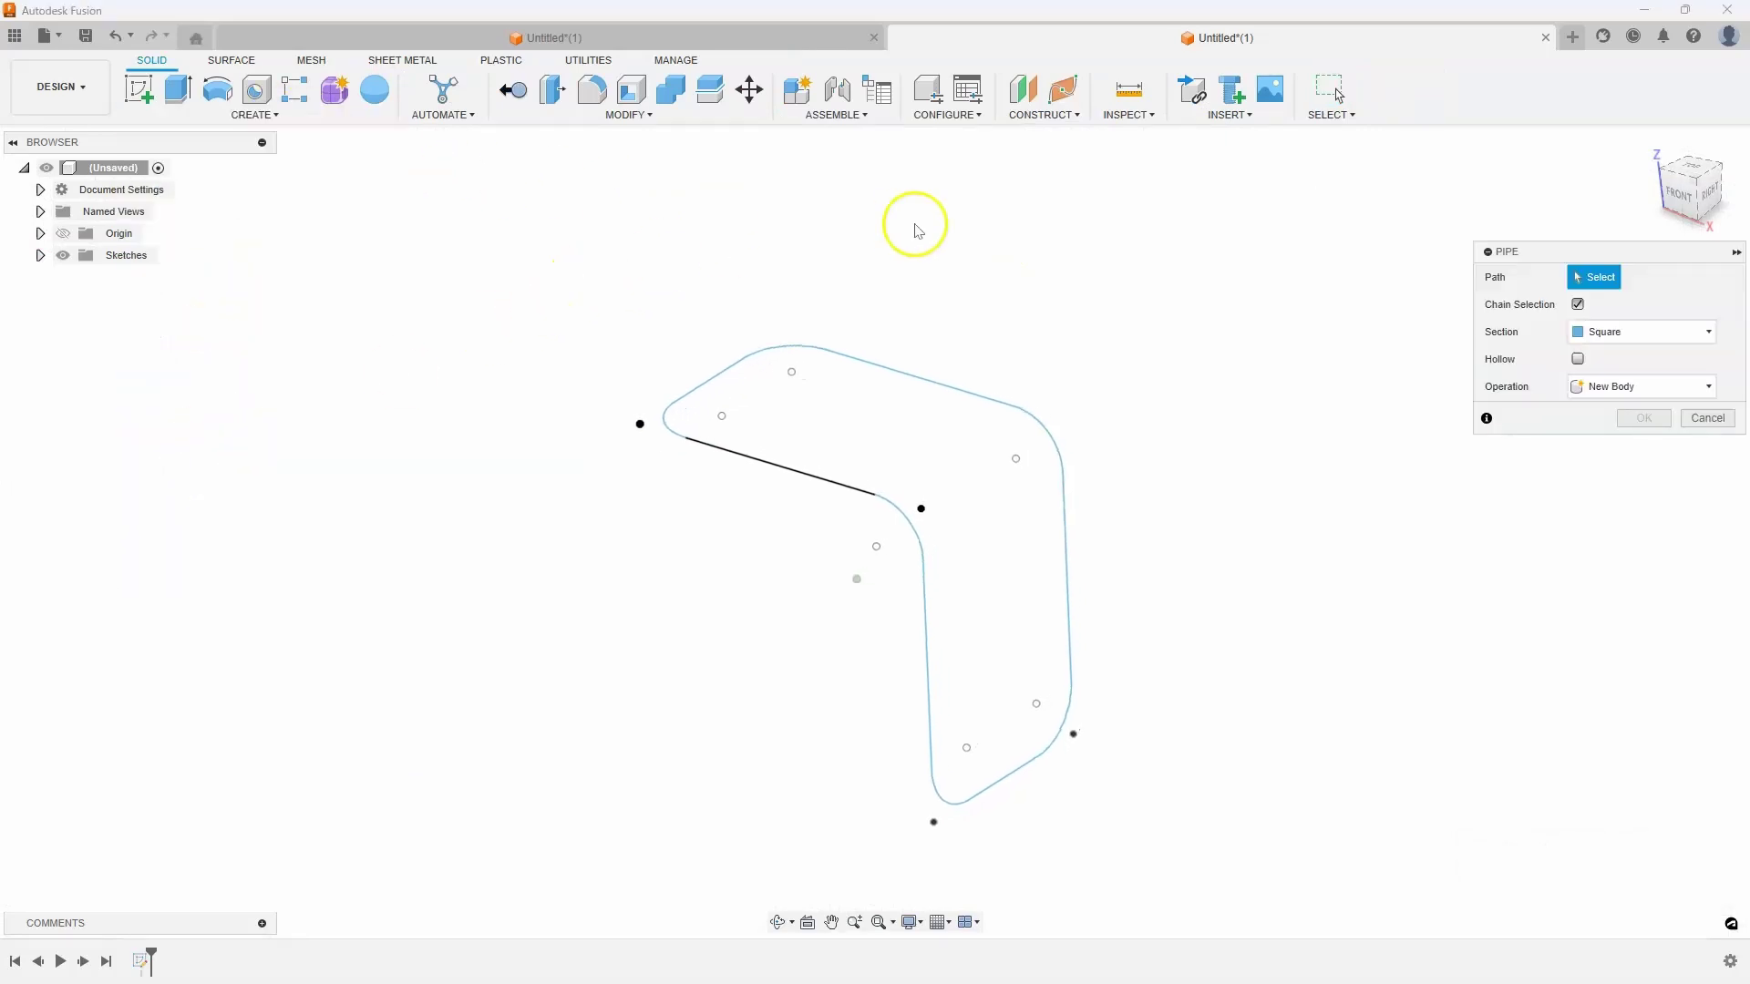
left_click(773, 507)
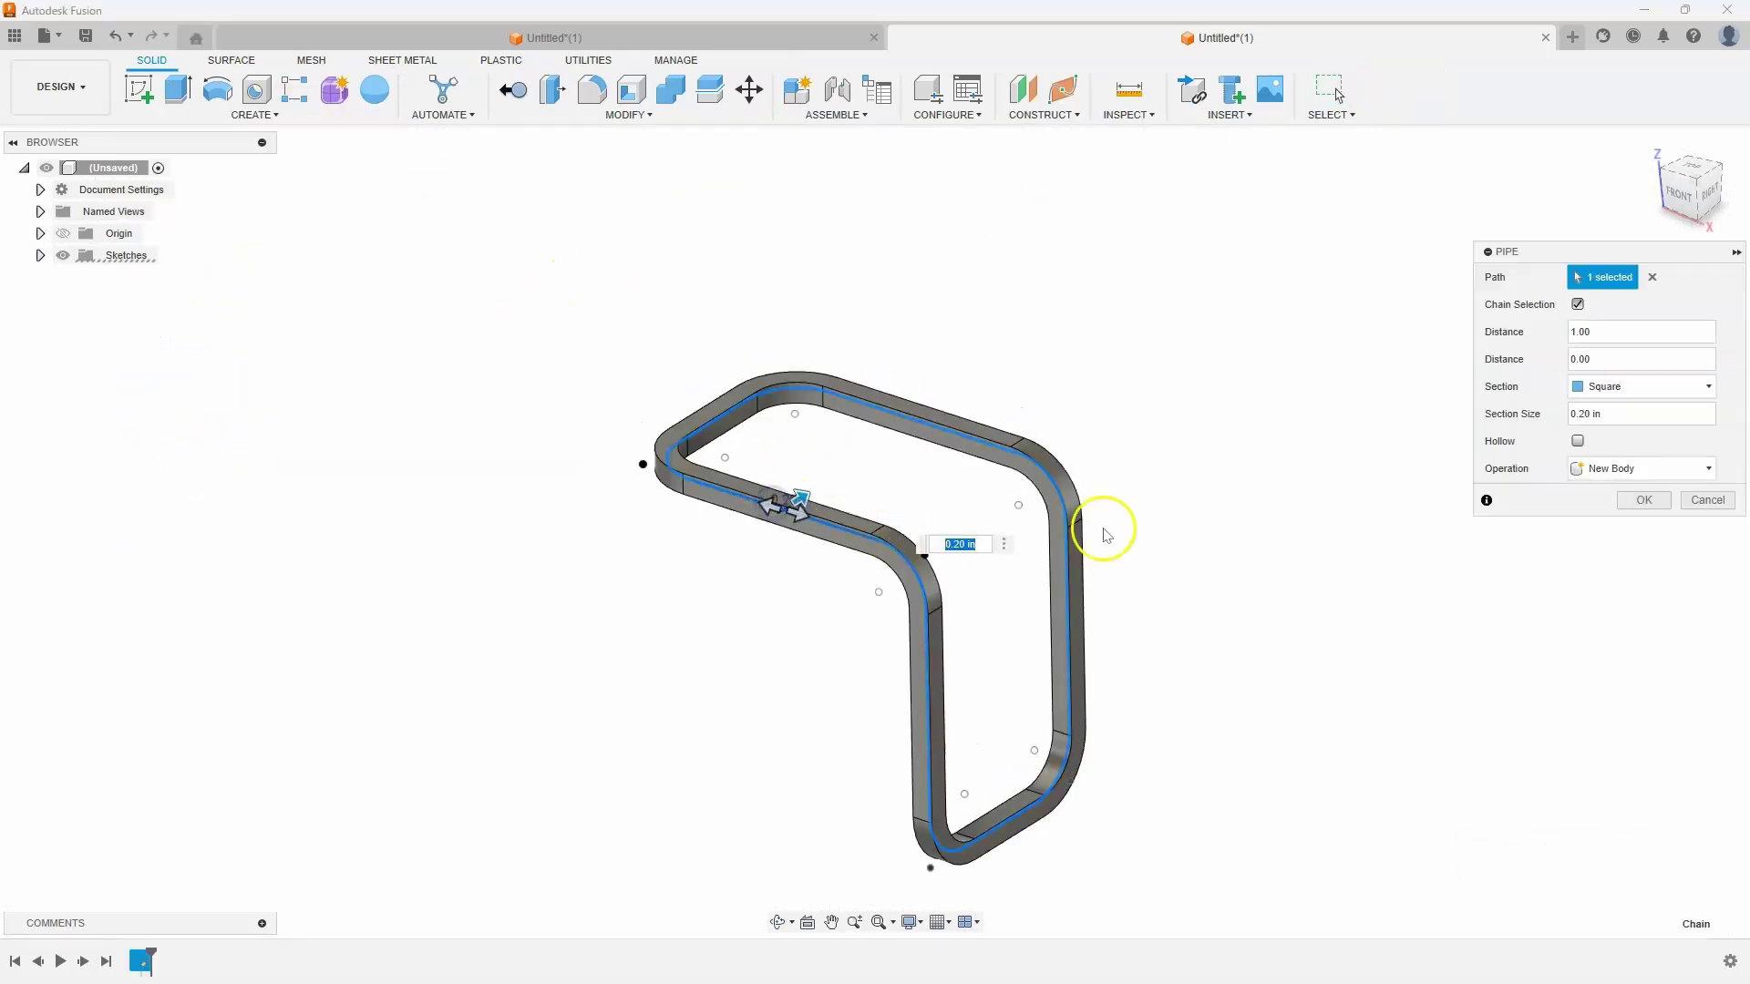
middle_click_drag(1136, 527, 800, 446, "shift")
left_click_drag(800, 447, 1076, 492)
middle_click_drag(1076, 493, 1169, 434, "shift")
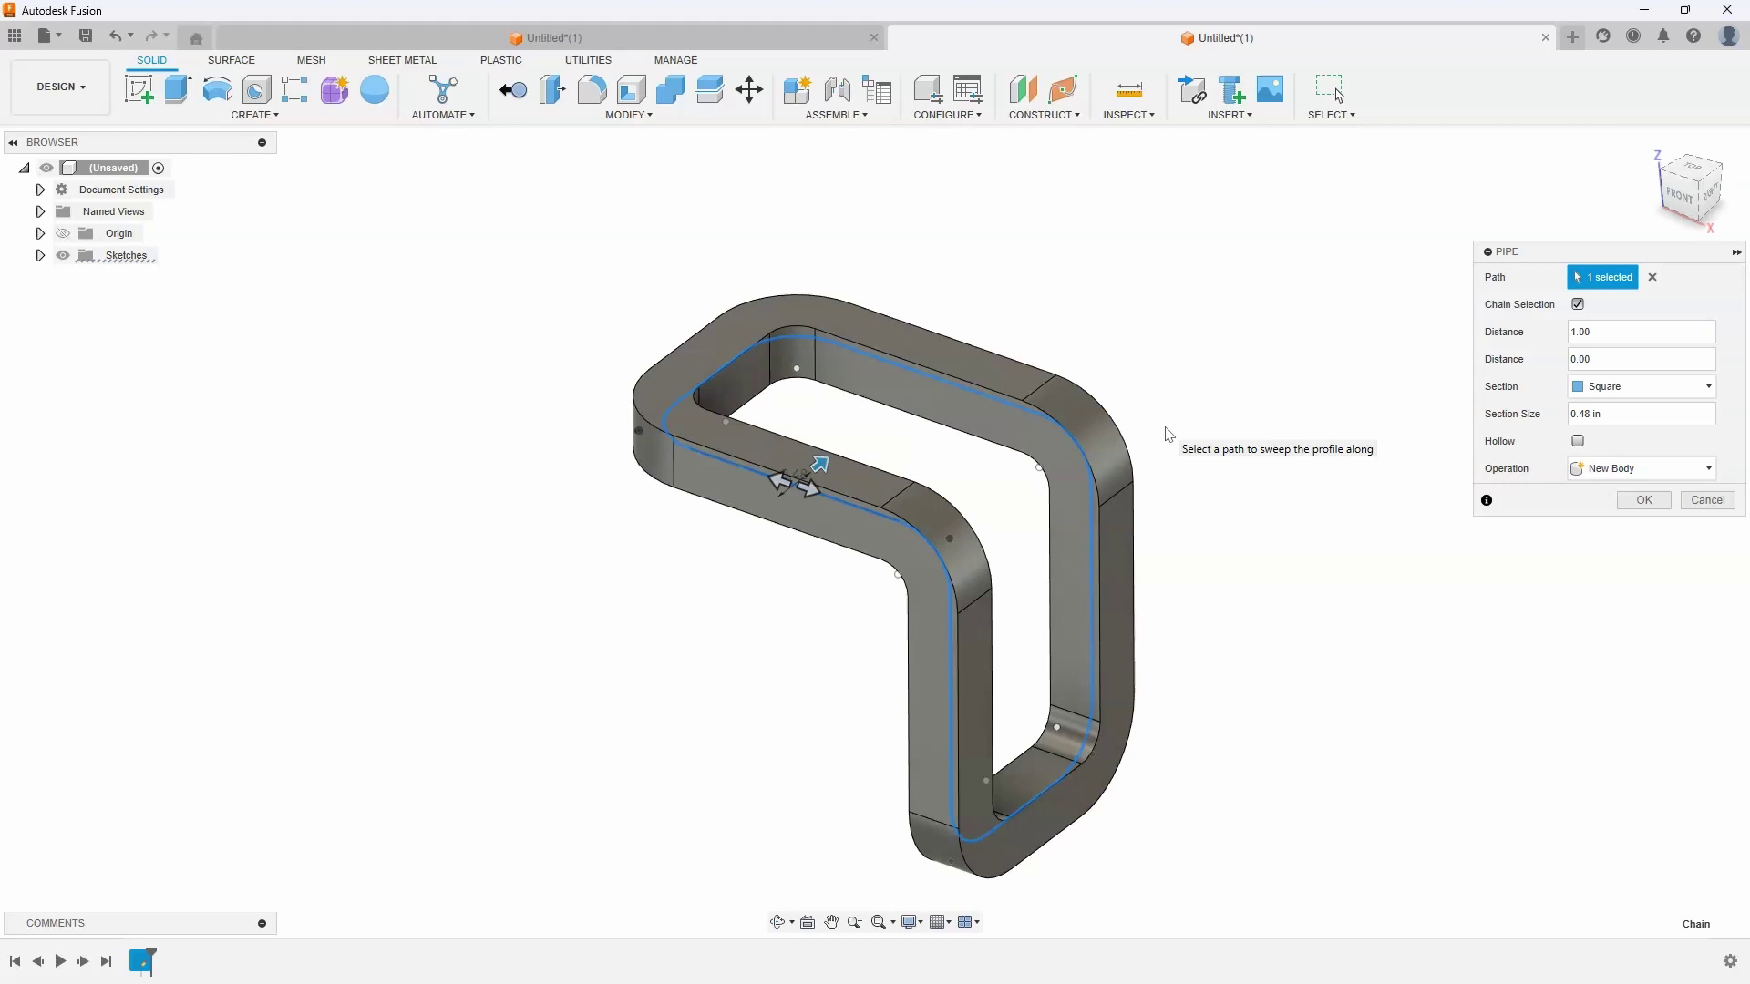
left_click(1644, 500)
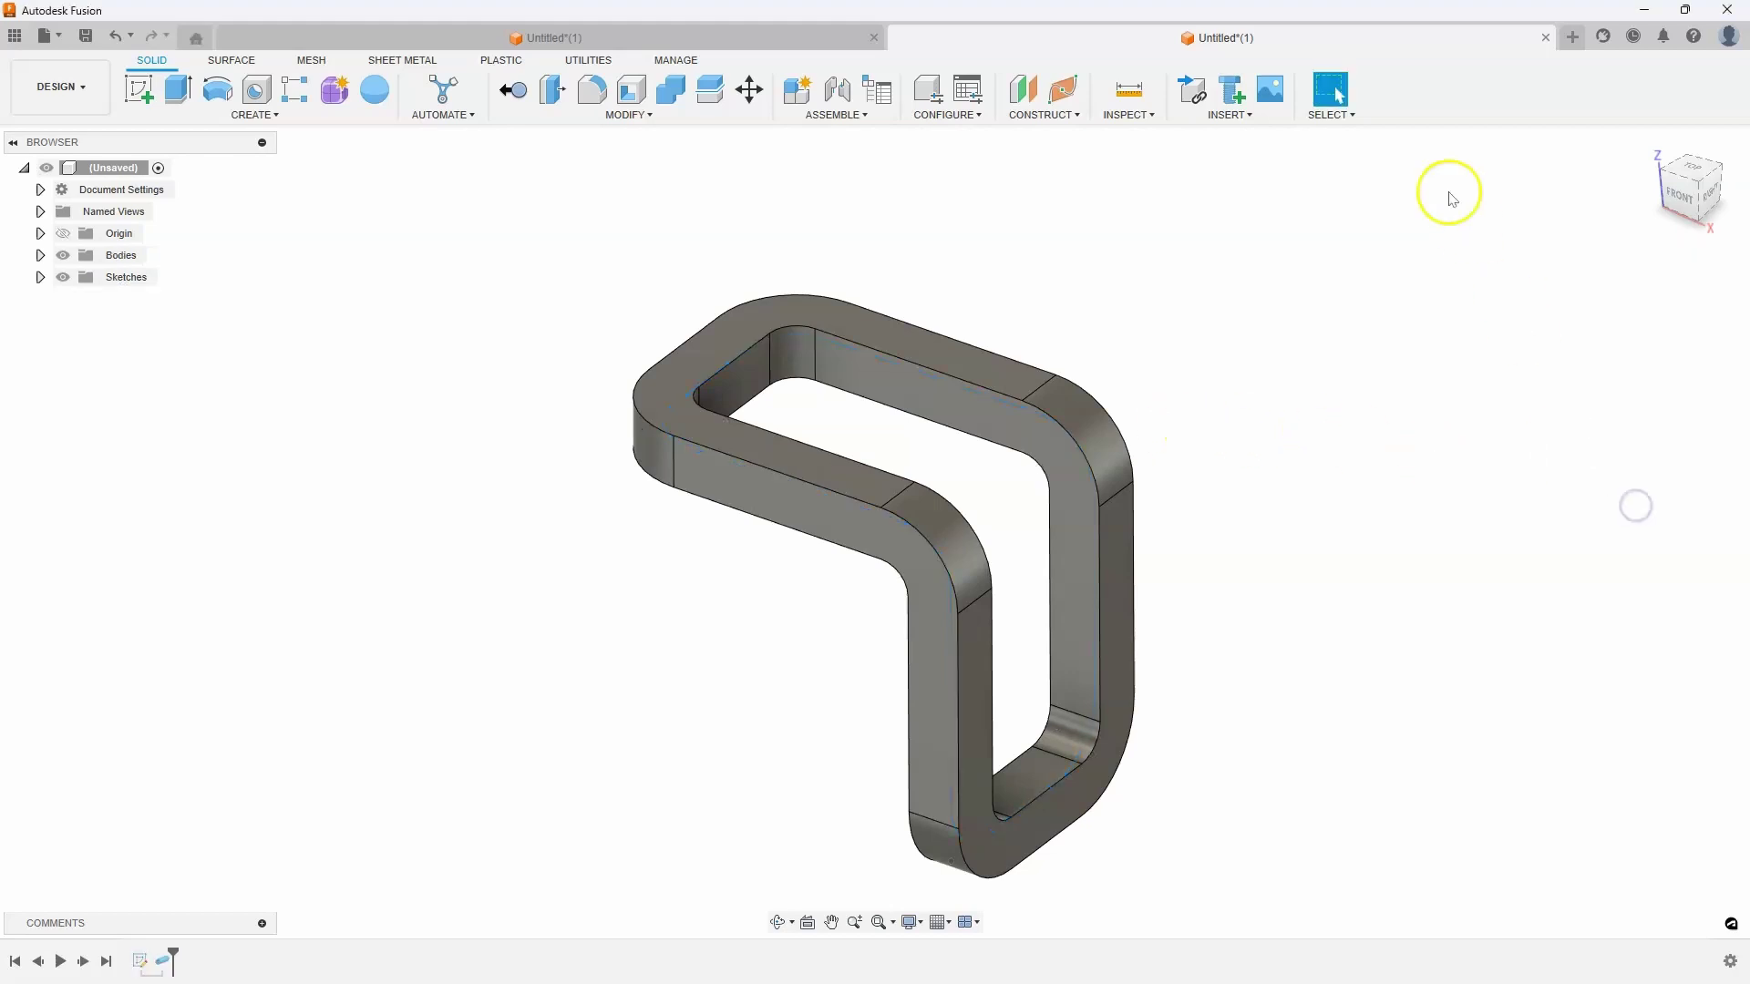
Step: Open a new design and start a sketch on the horizontal XY plane
left_click(1573, 37)
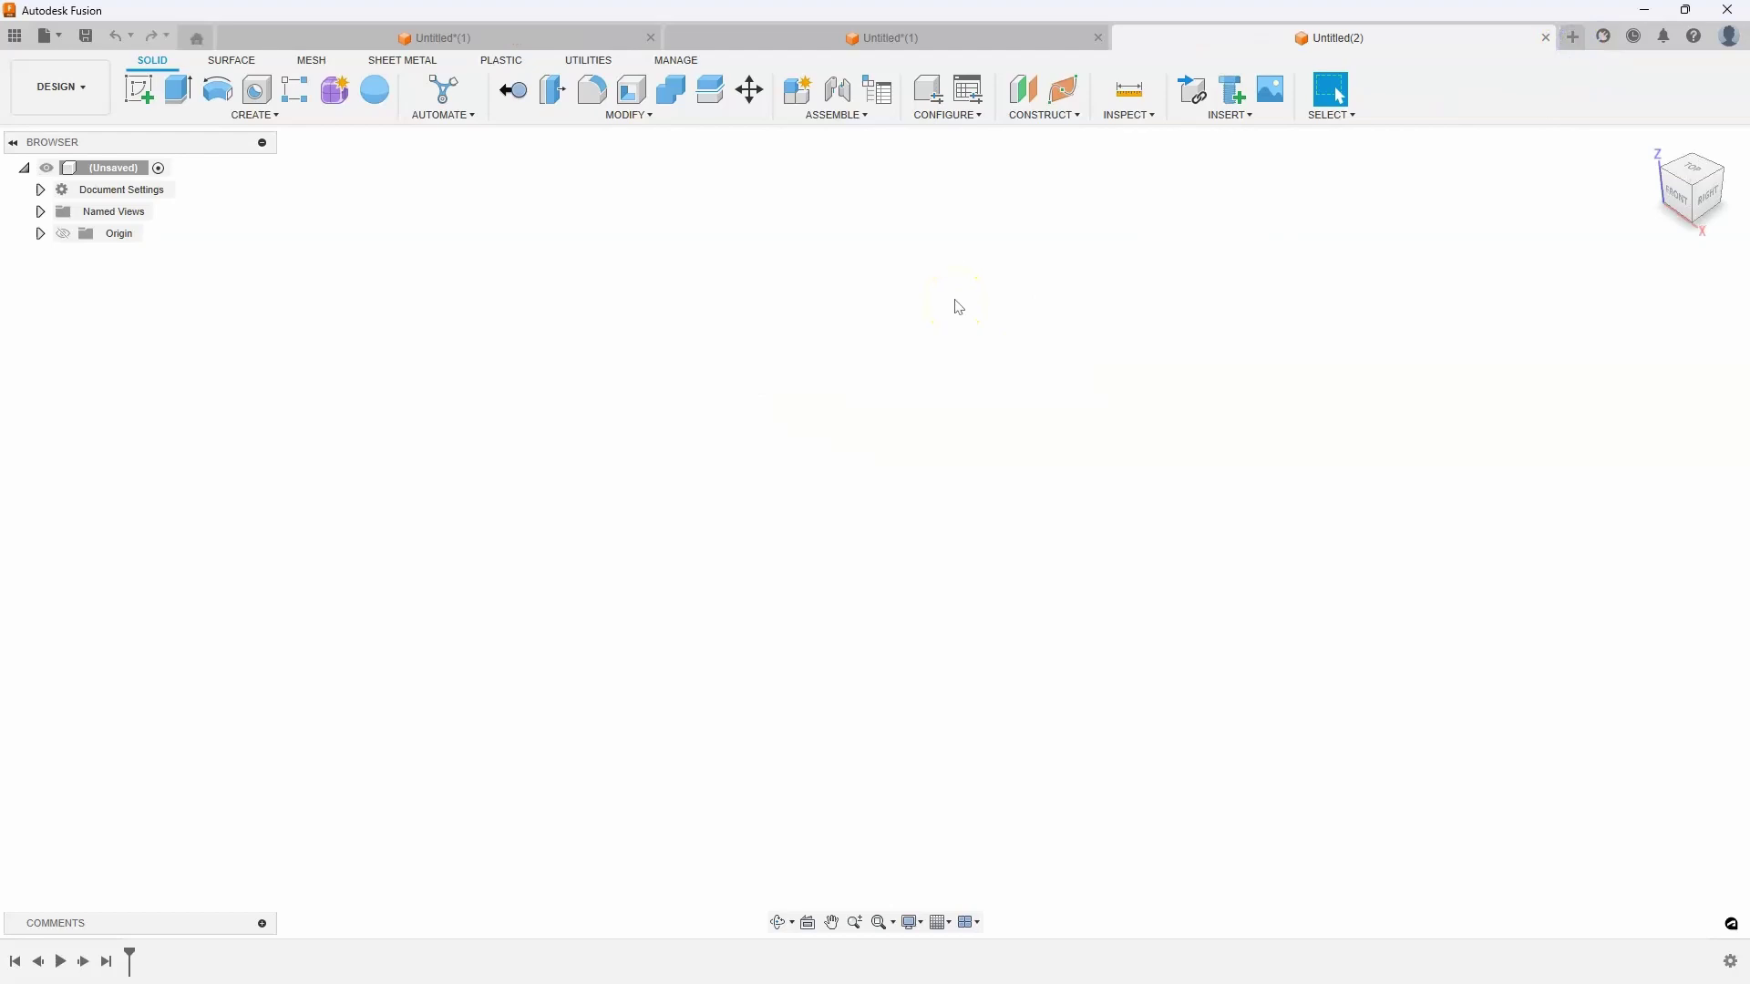
left_click(138, 88)
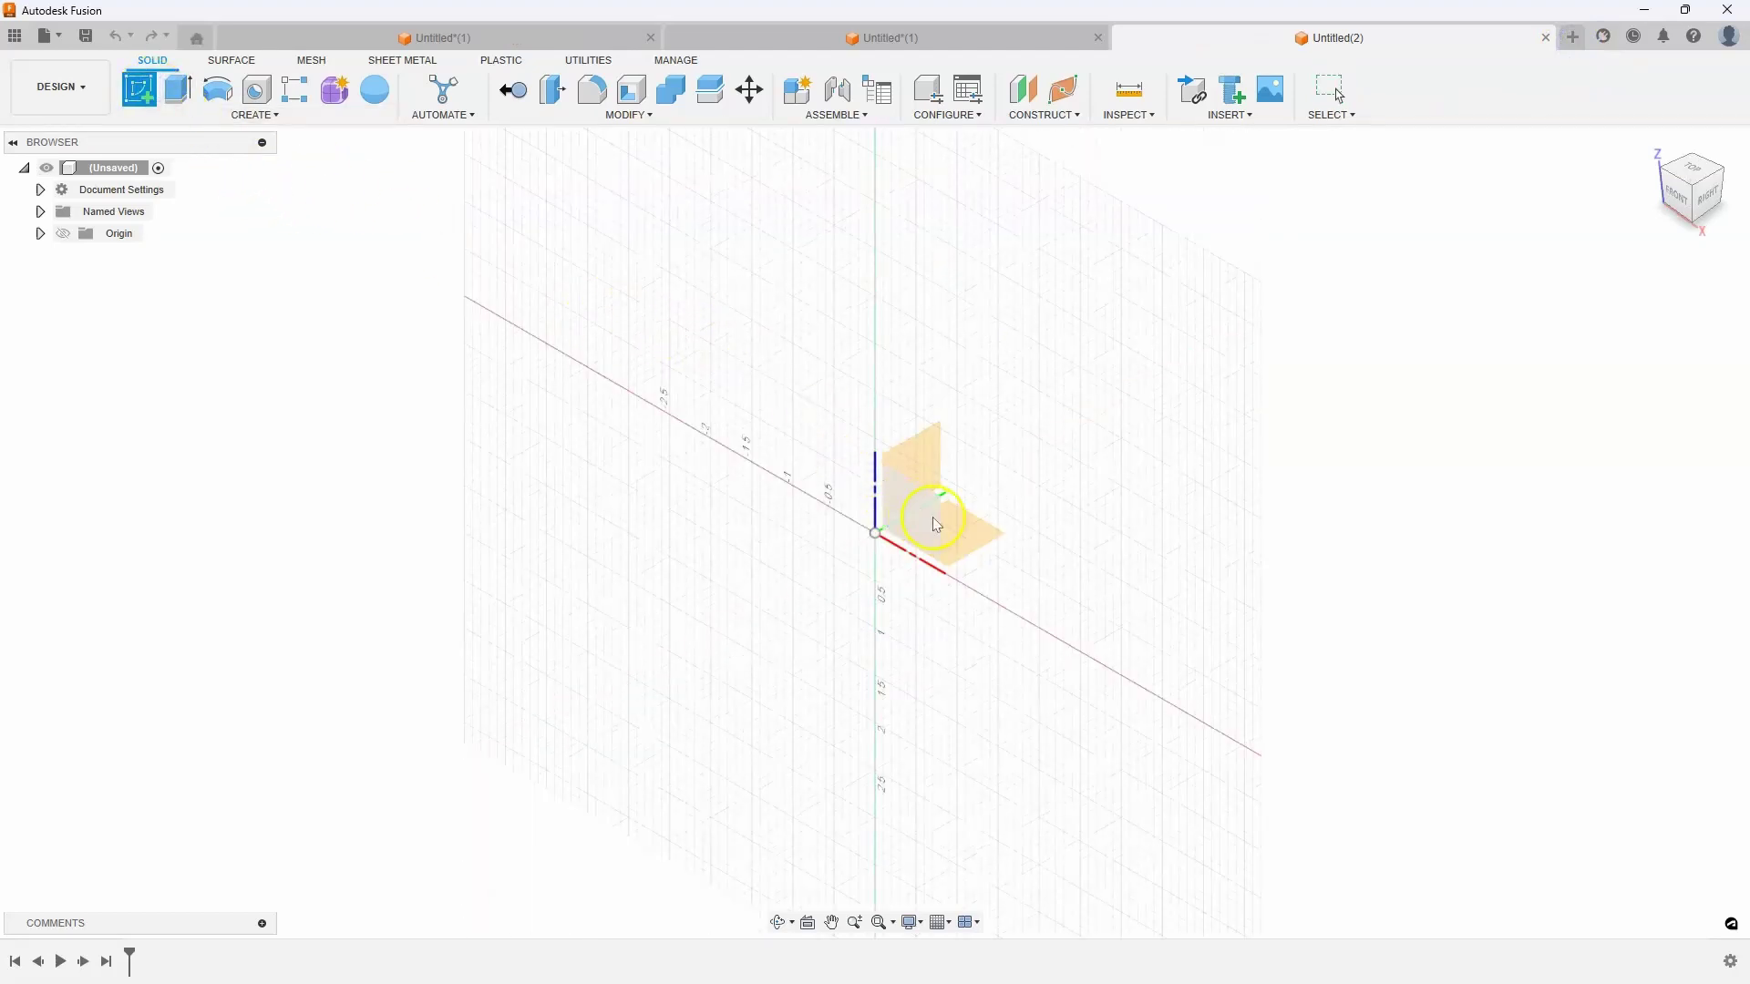
left_click(974, 542)
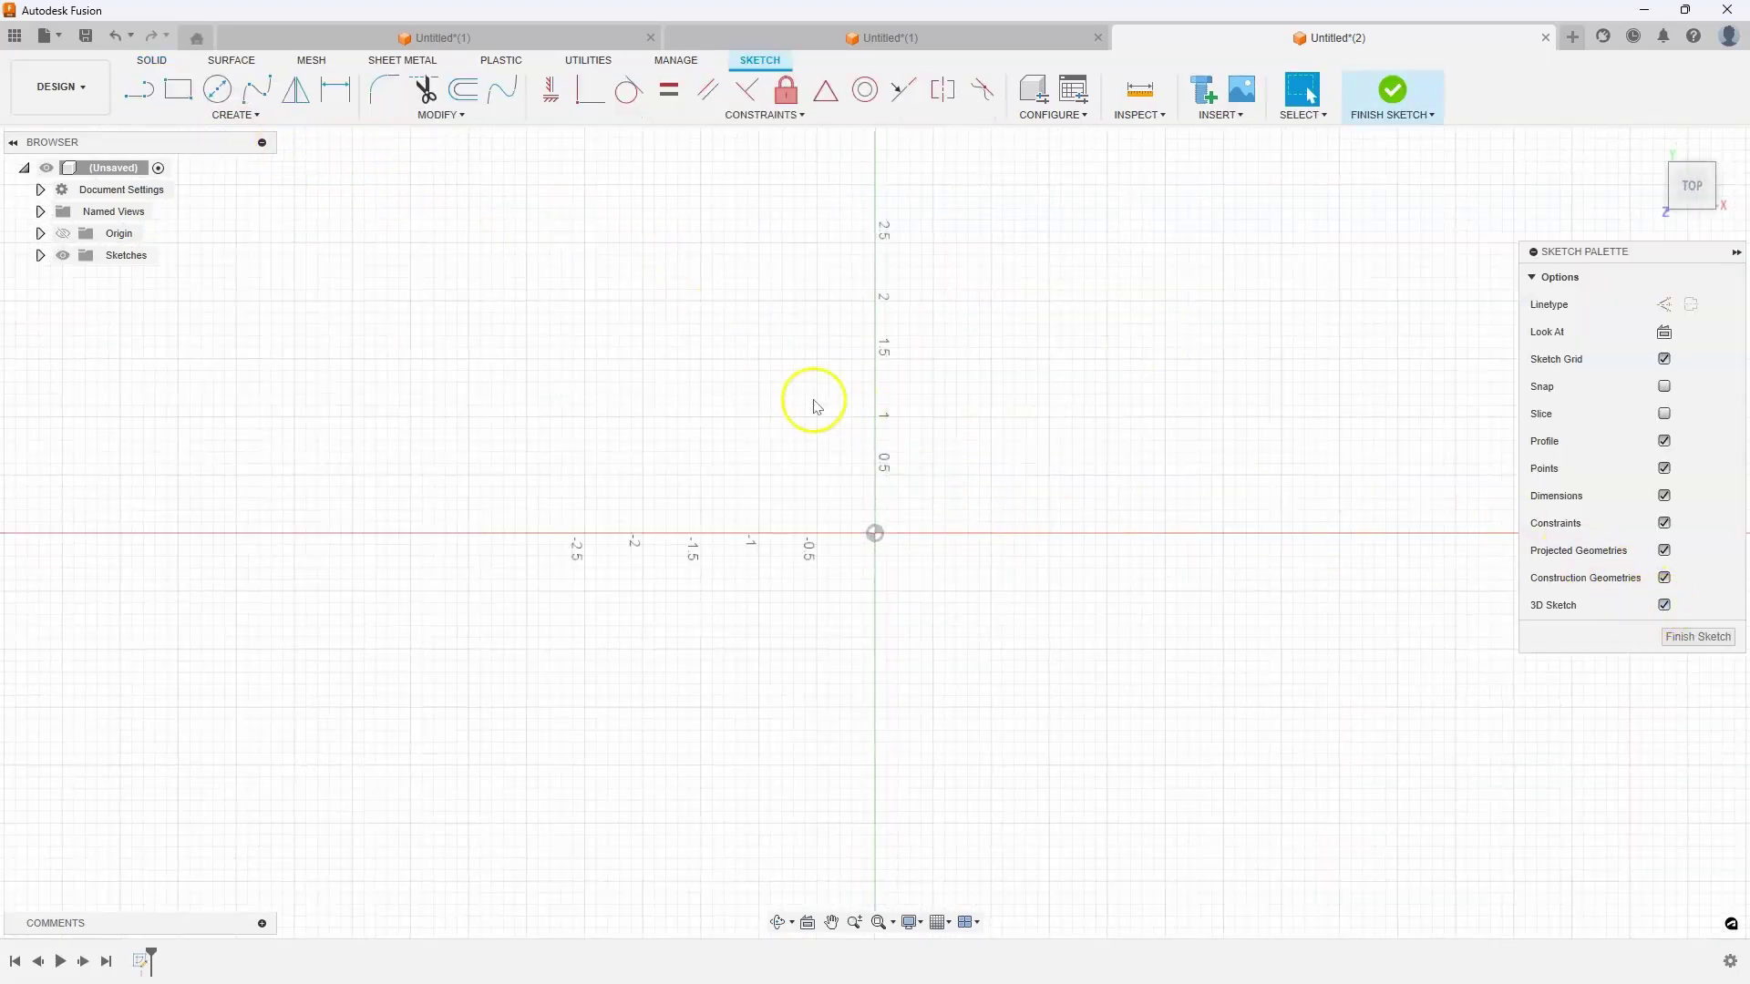
Step: Start a fit point spline at the origin with three more XY-plane points, outlining a rectangle about 3 in by 2 in
left_click(257, 88)
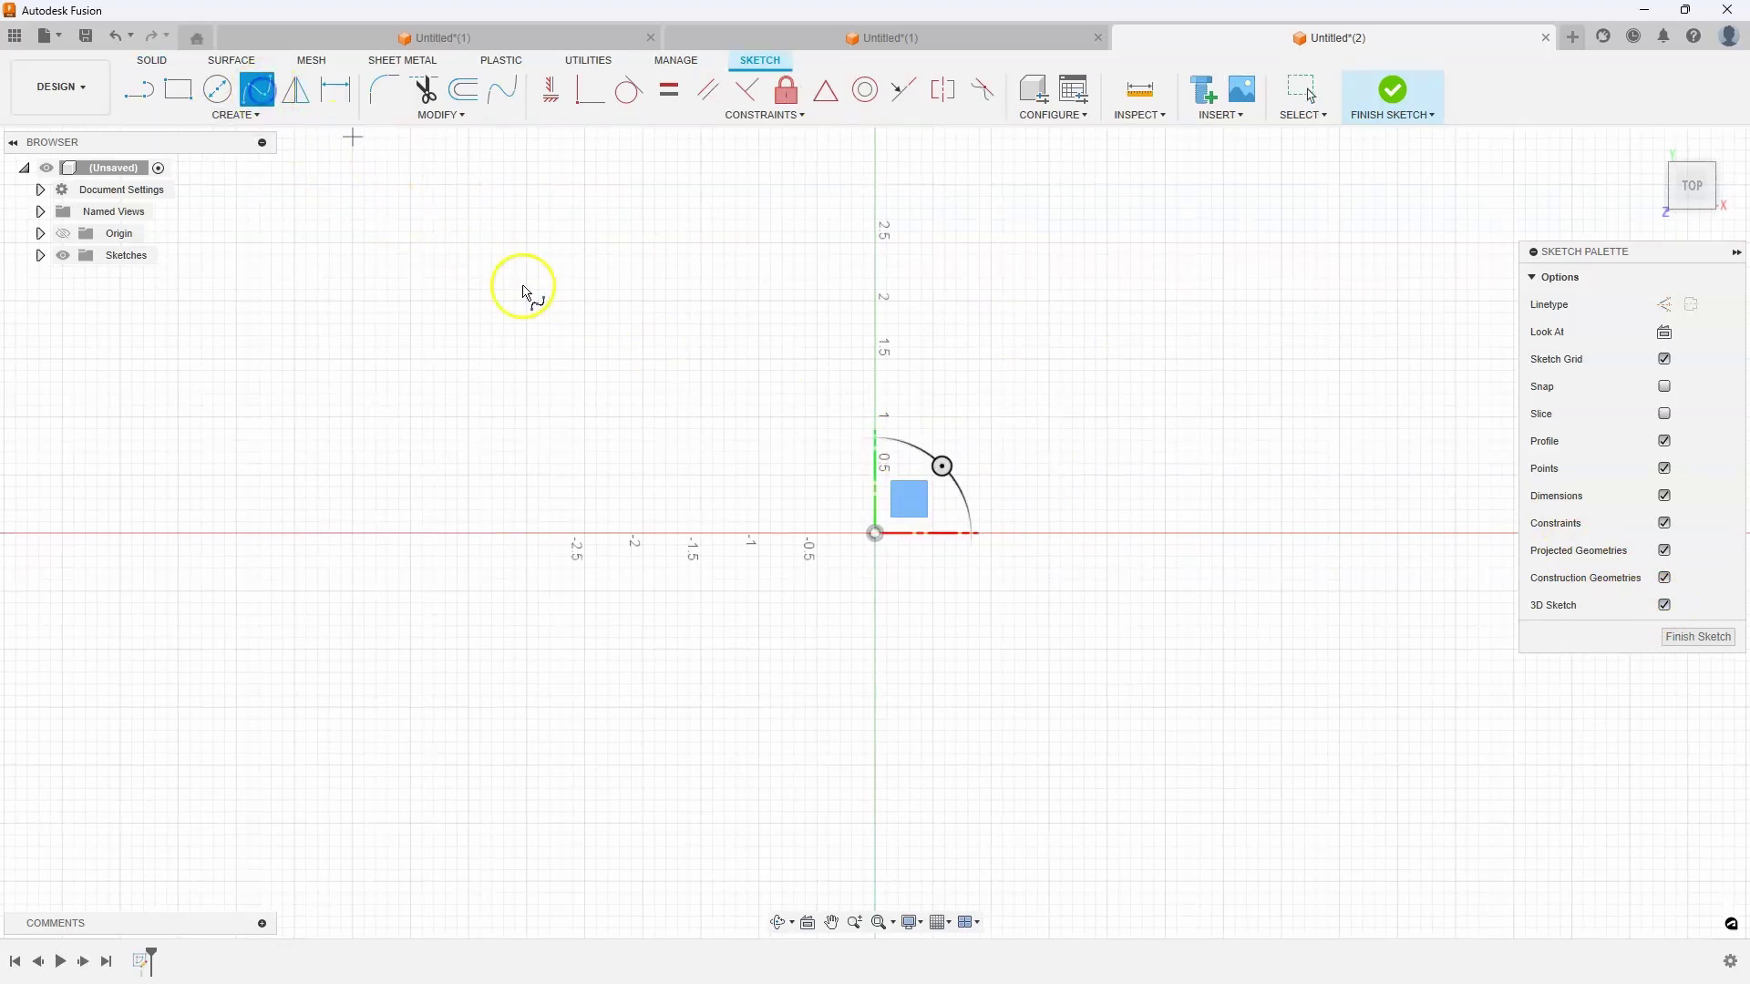
middle_click_drag(660, 373, 516, 395)
left_click(690, 540)
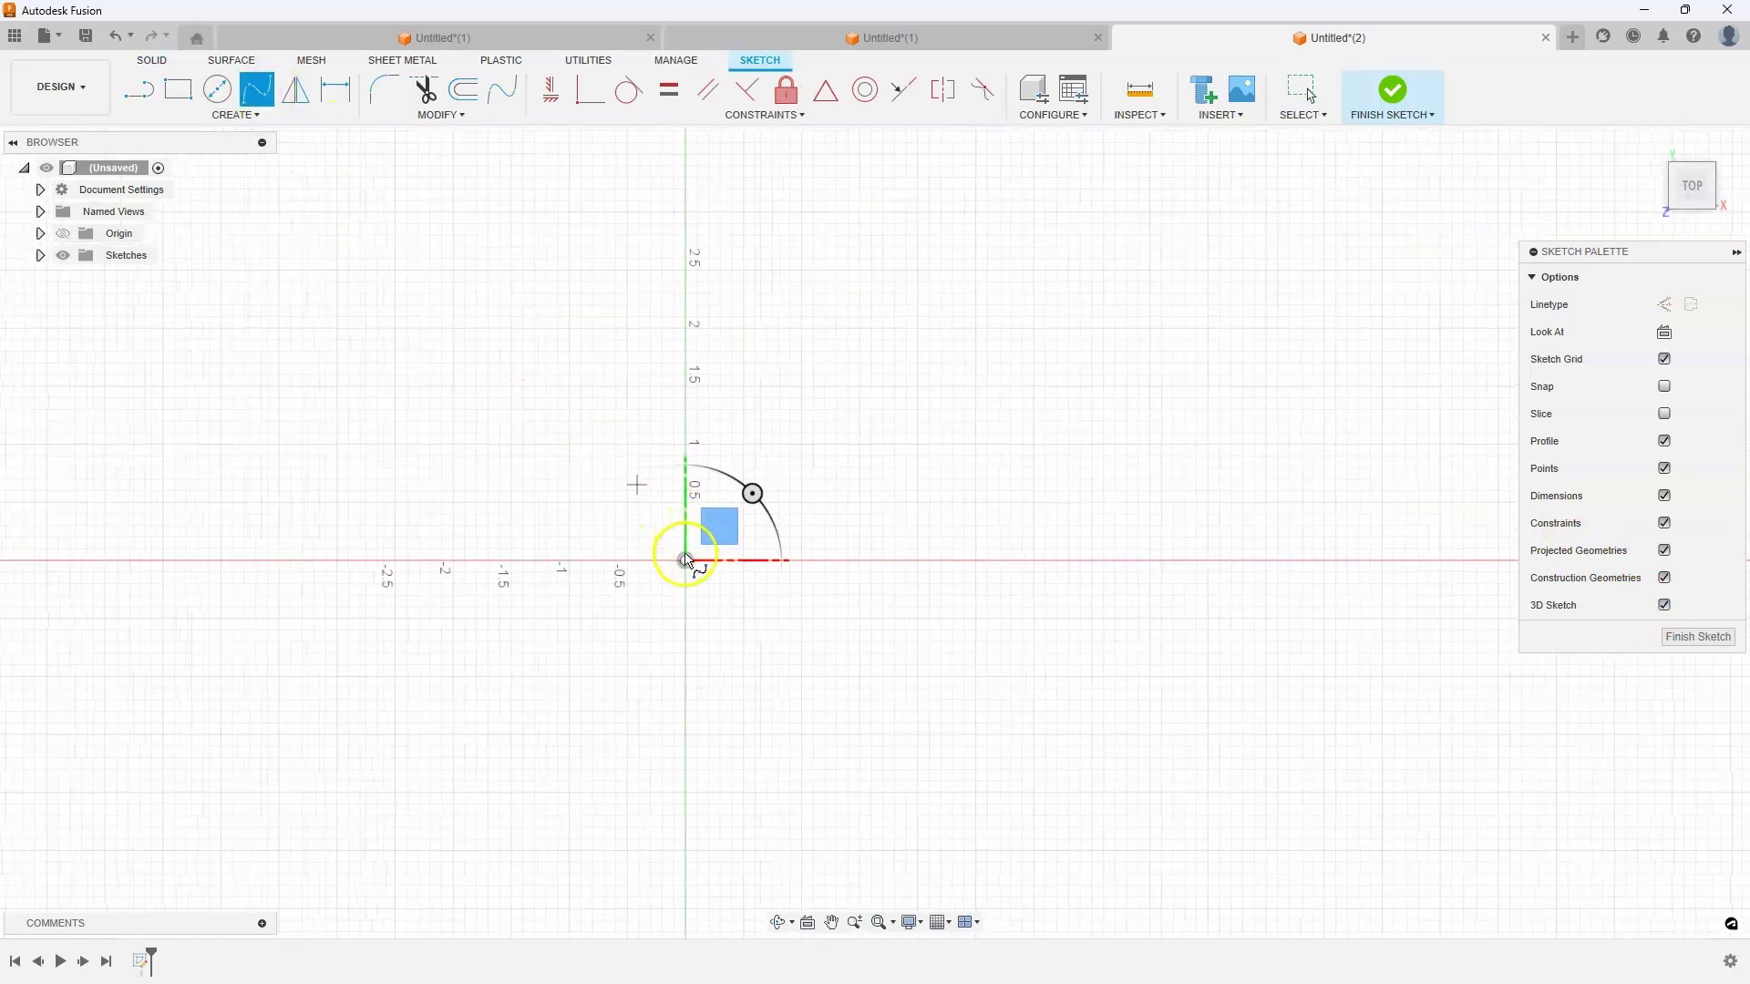
left_click(1035, 560)
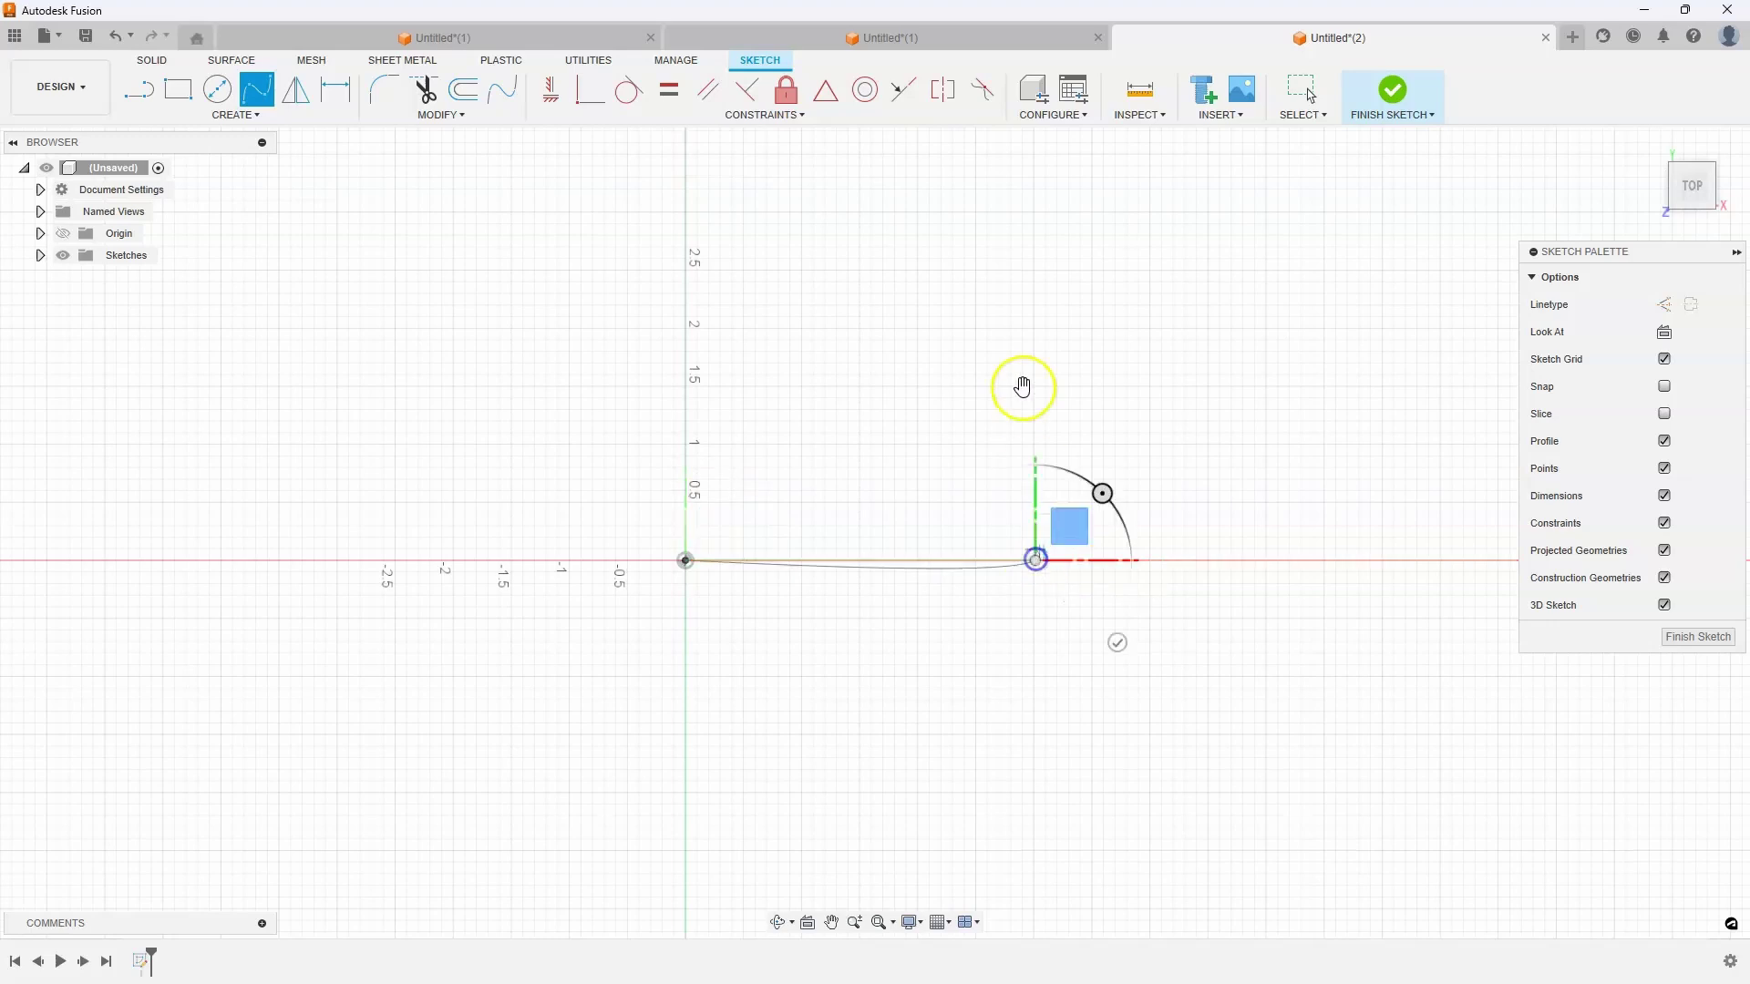
left_click(1035, 328)
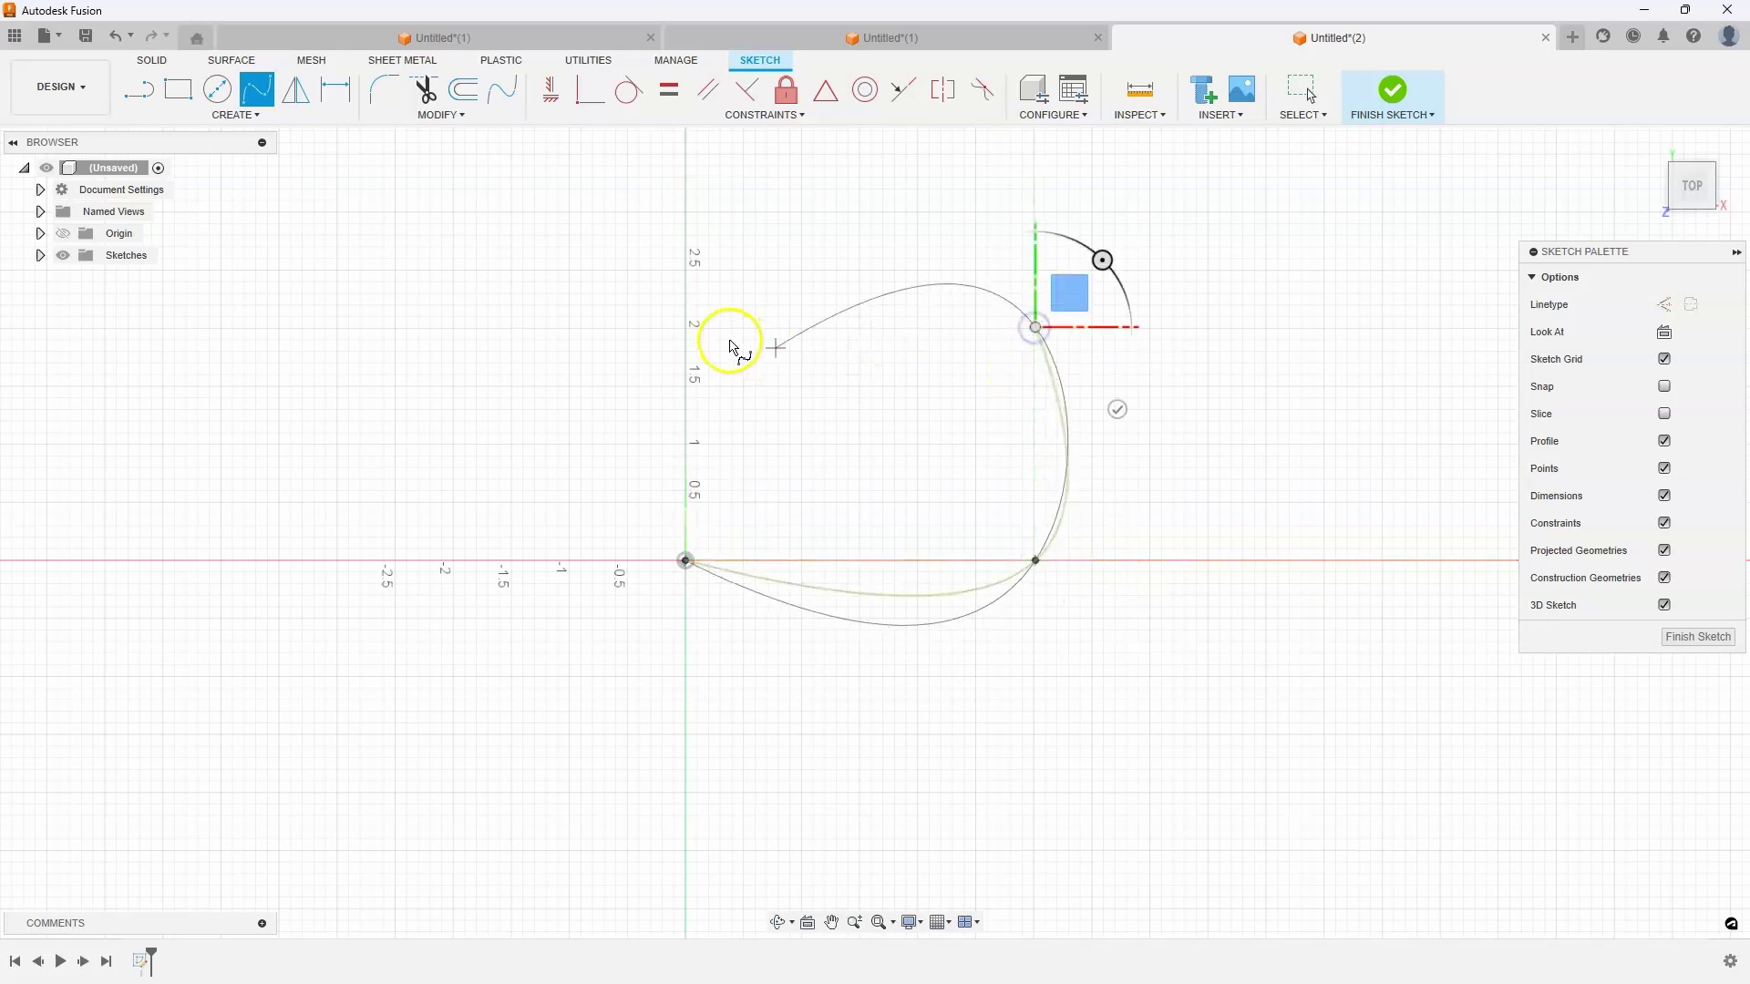
left_click(687, 327)
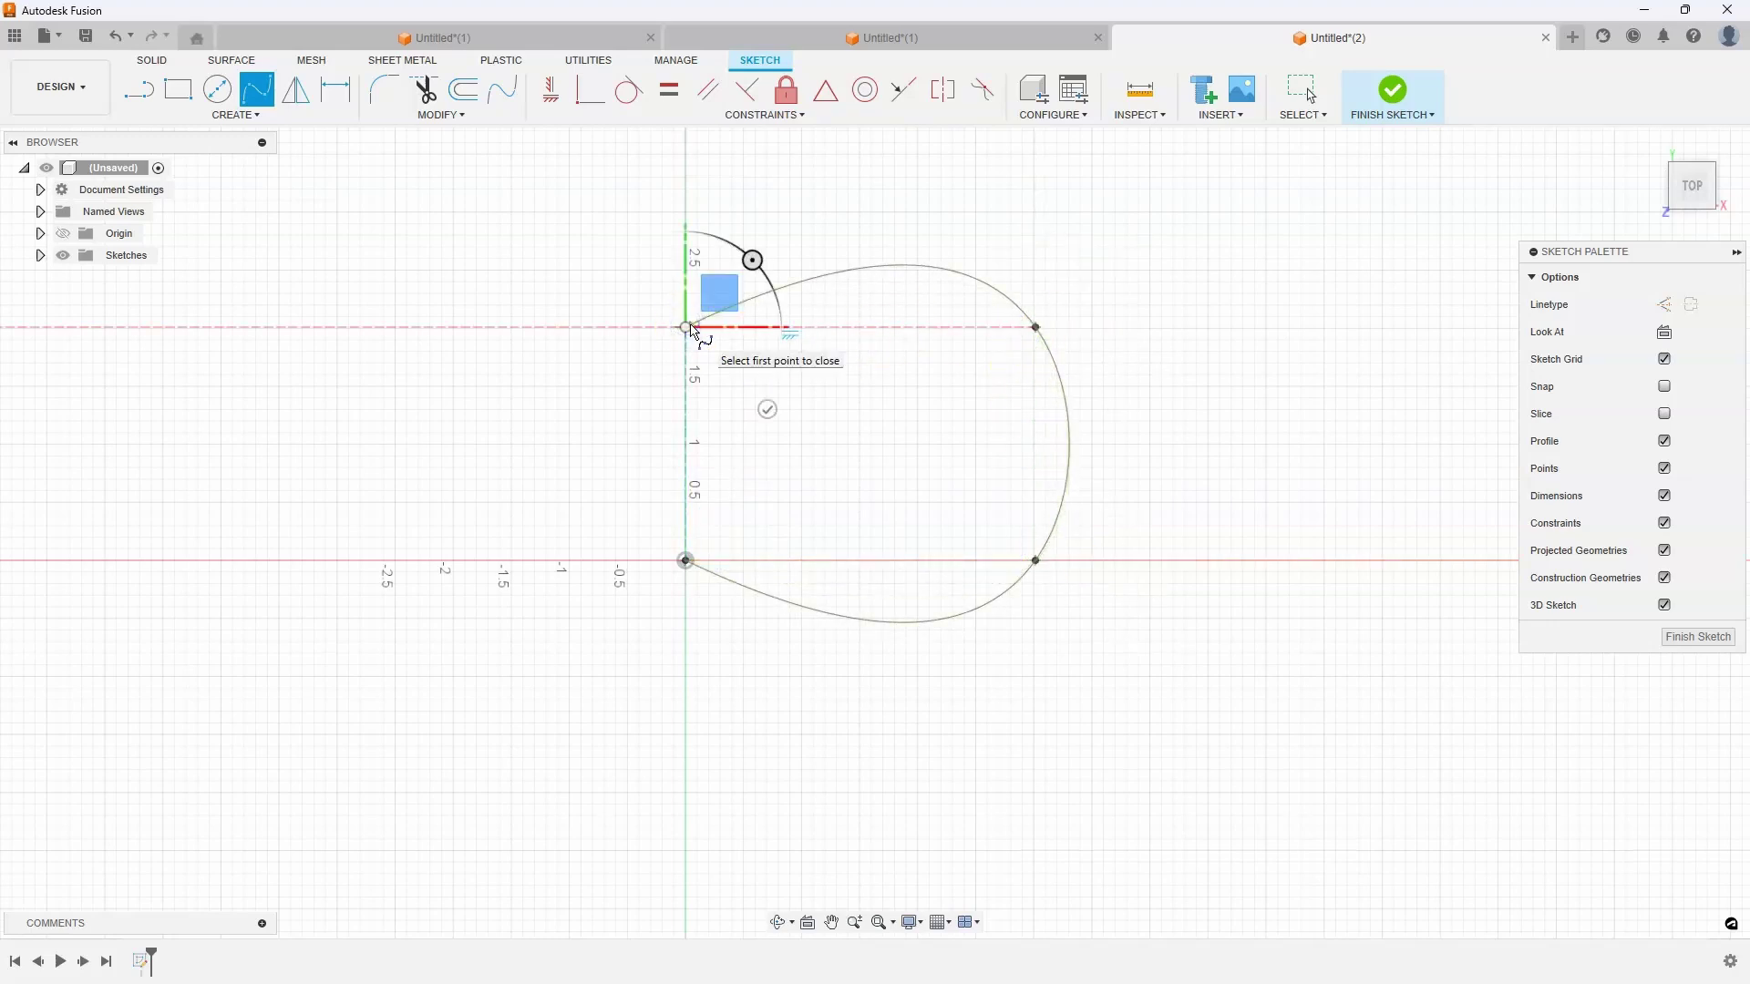
Step: Continue the spline with two points below the XY plane on the opposite side of the origin and close it at its start
mouse_move(738, 428)
middle_mouse_down("shift")
mouse_move(735, 301)
mouse_move(743, 338)
middle_mouse_up("shift")
mouse_move(559, 496)
middle_mouse_down("shift")
mouse_move(645, 480)
mouse_move(758, 503)
mouse_move(785, 472)
middle_mouse_up("shift")
middle_click_drag(814, 402, 816, 402, "shift")
middle_click_drag(751, 545, 657, 517, "shift")
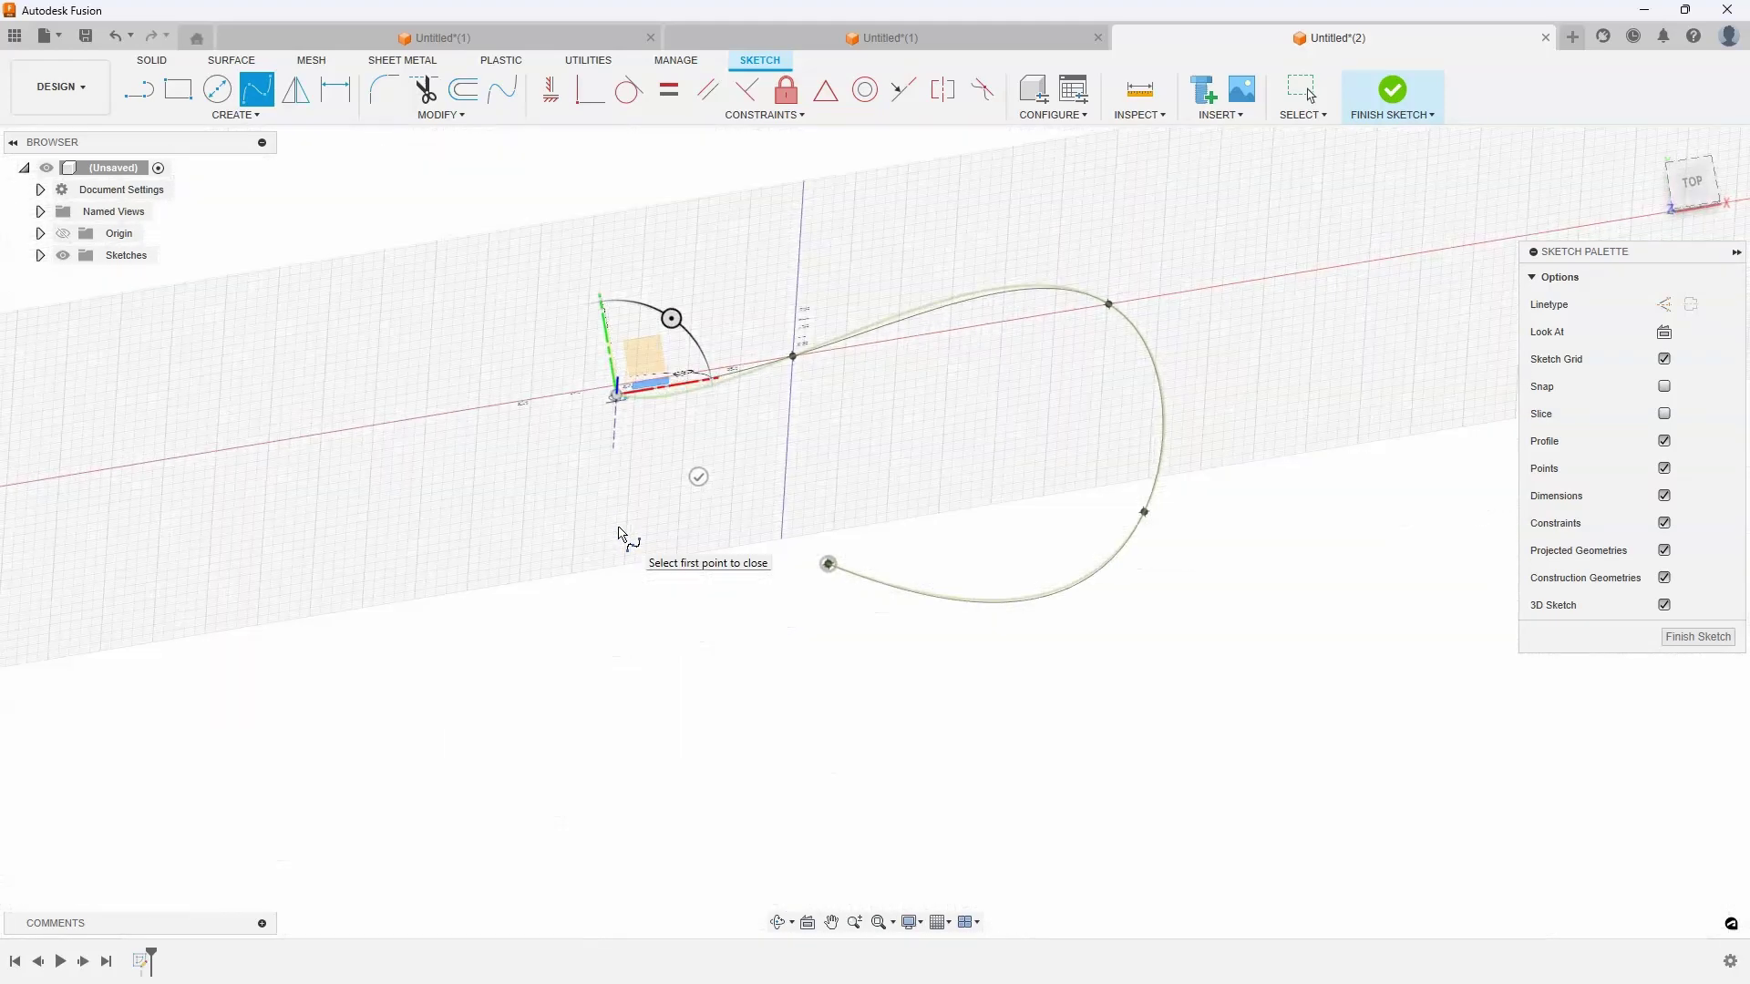
mouse_move(620, 534)
middle_mouse_down("shift")
mouse_move(644, 461)
mouse_move(704, 460)
mouse_move(693, 493)
middle_mouse_up("shift")
middle_click_drag(729, 571, 701, 453, "shift")
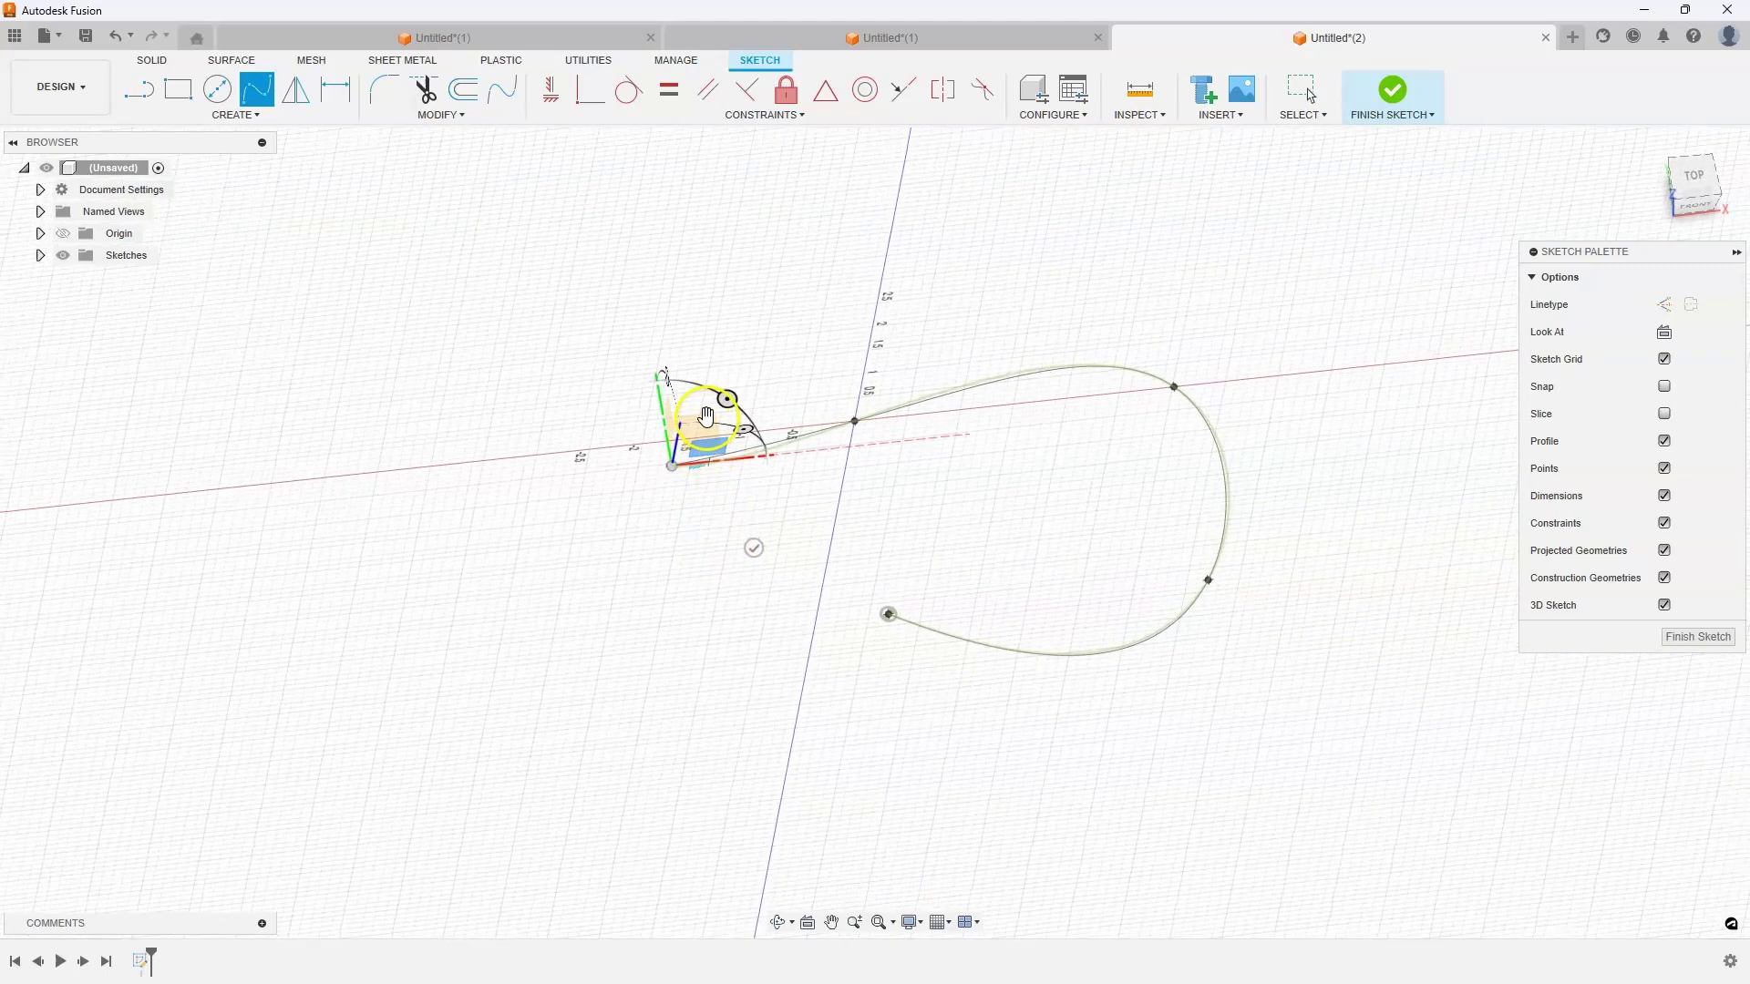
left_click(707, 416)
mouse_move(790, 633)
middle_mouse_down("shift")
mouse_move(735, 635)
mouse_move(783, 632)
middle_mouse_up("shift")
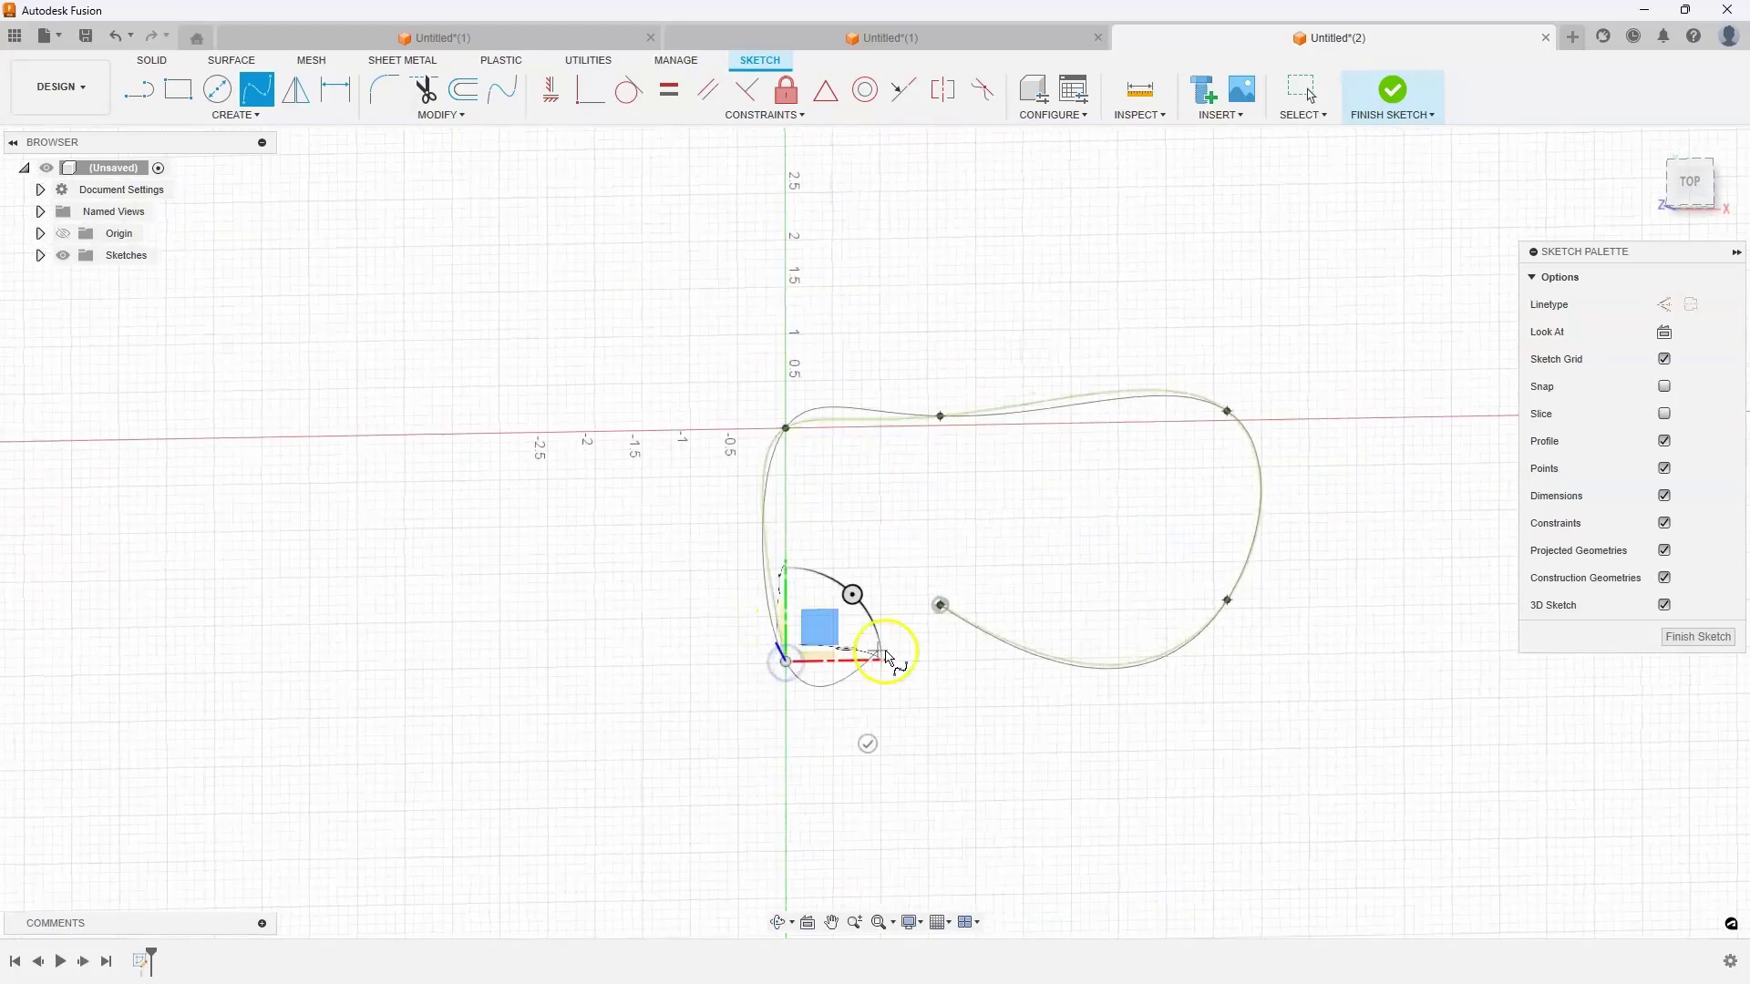
middle_click_drag(891, 686, 891, 686, "shift")
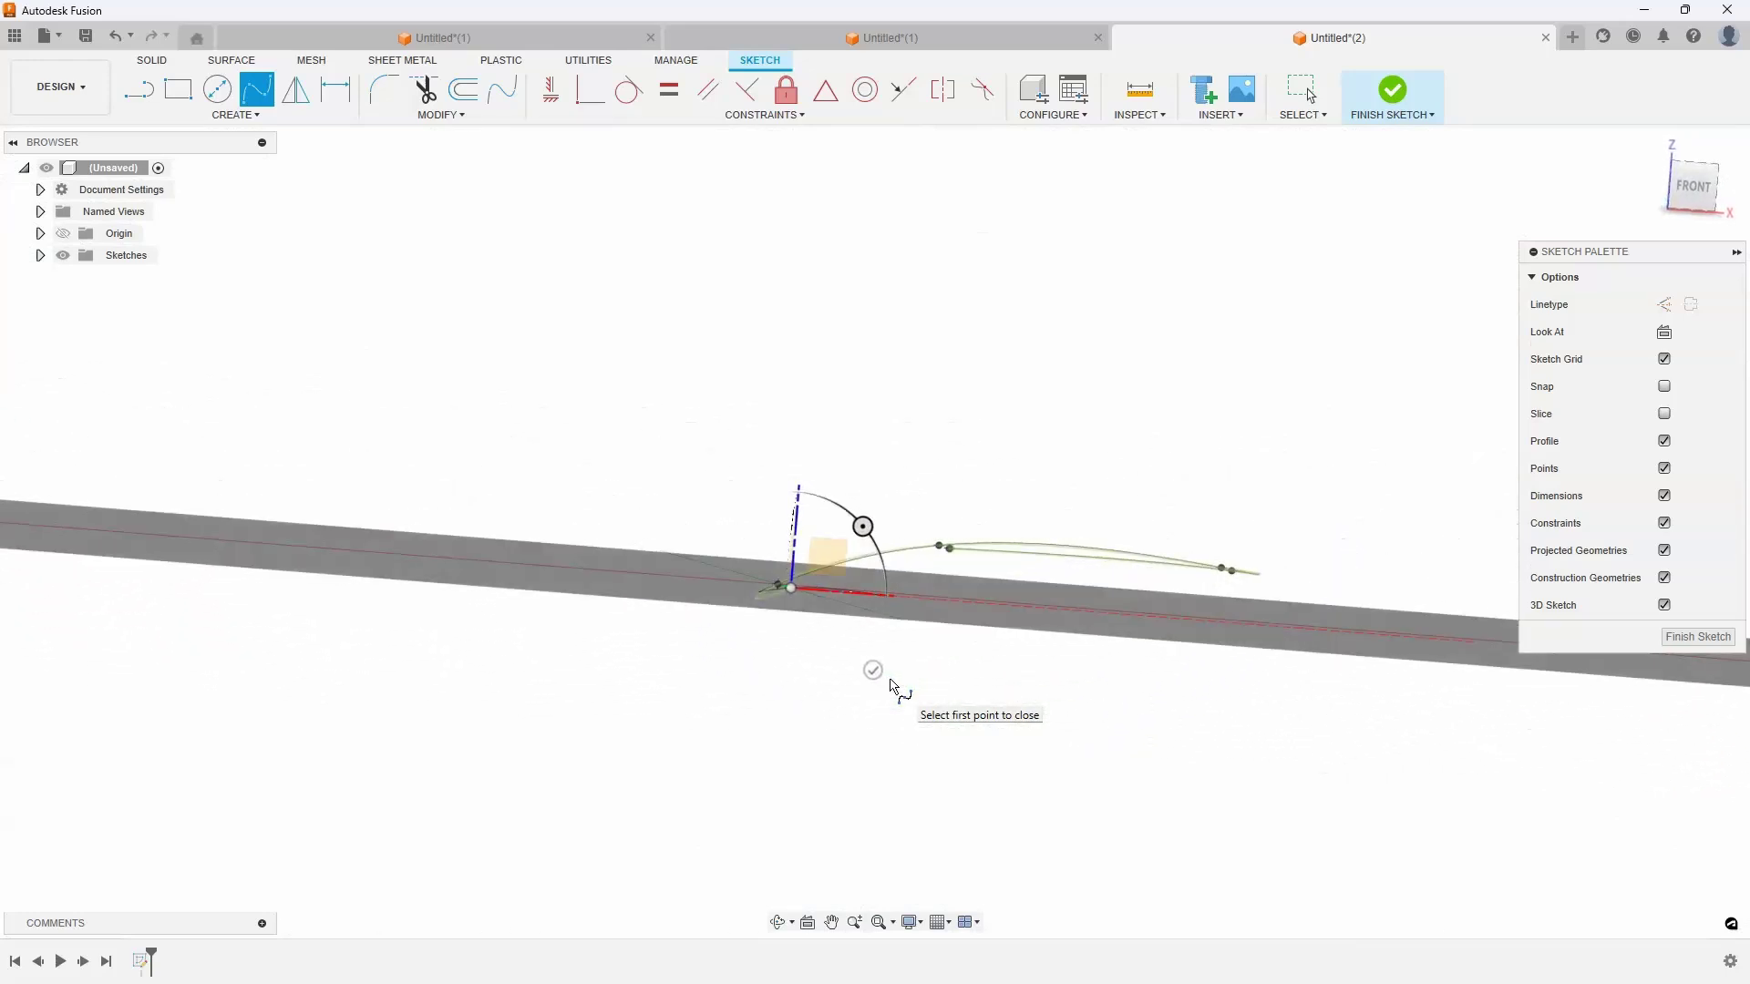
middle_click_drag(890, 685, 929, 592, "shift")
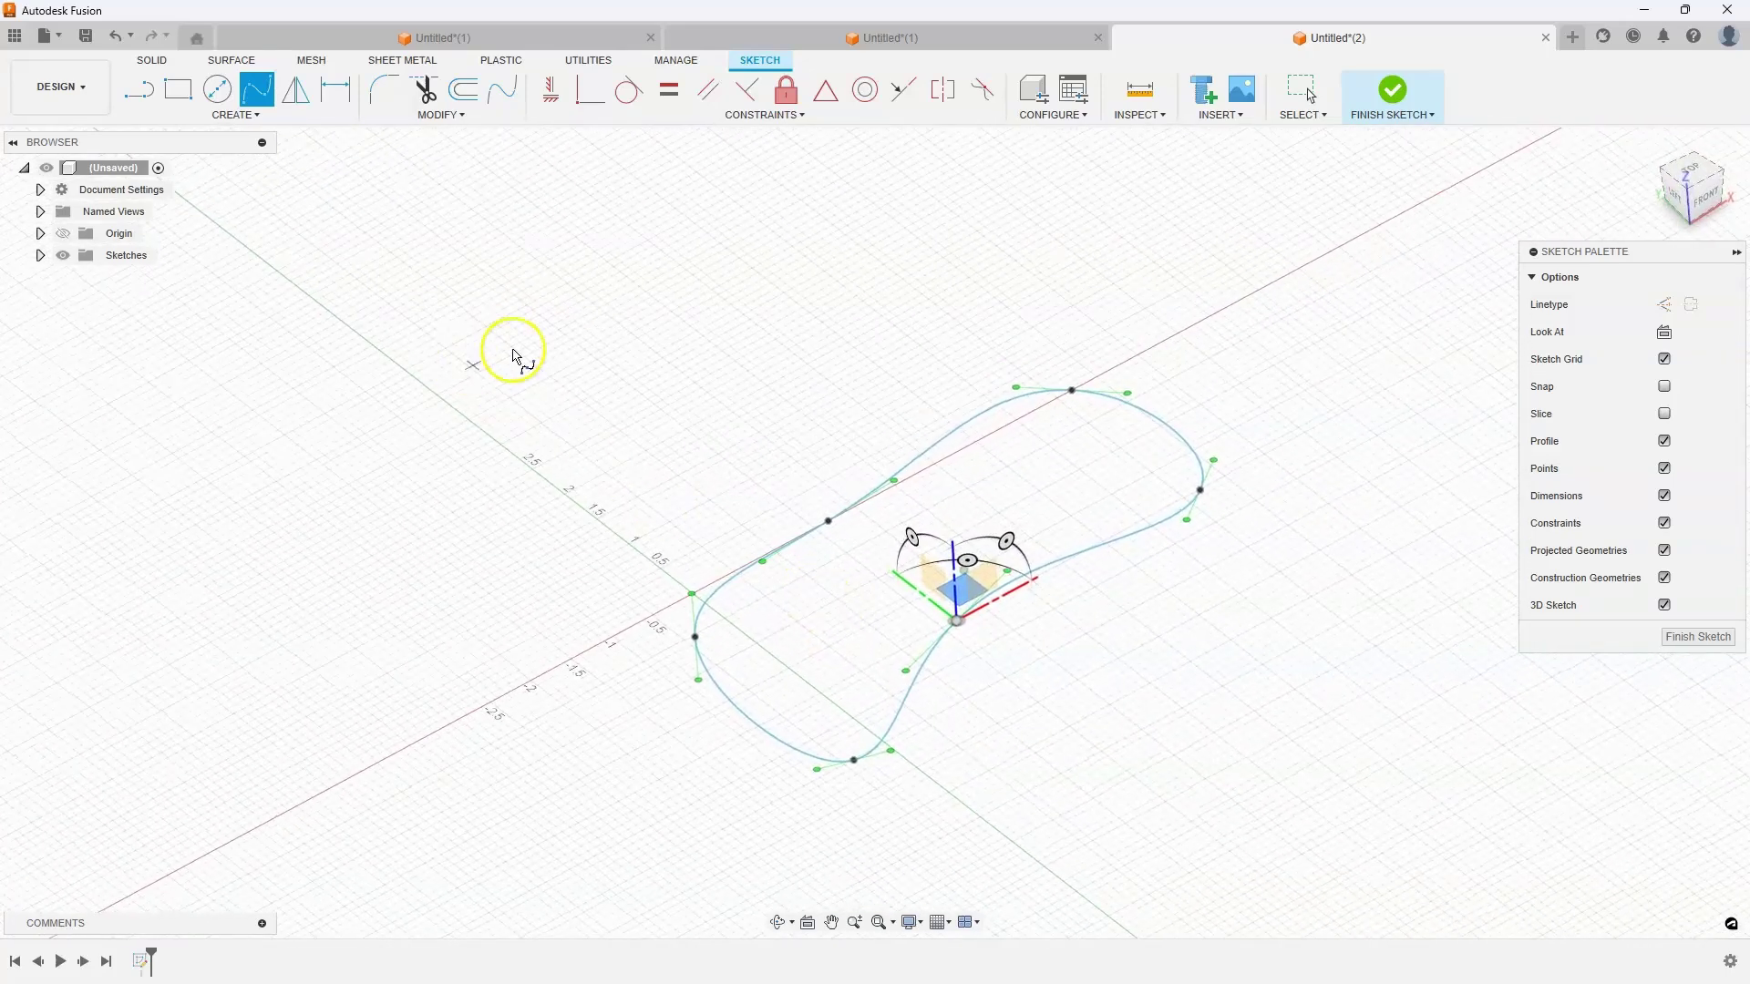
Step: Draw three construction lines across the closed spline, joining opposite fit points at the middle and at both ends
left_click(141, 91)
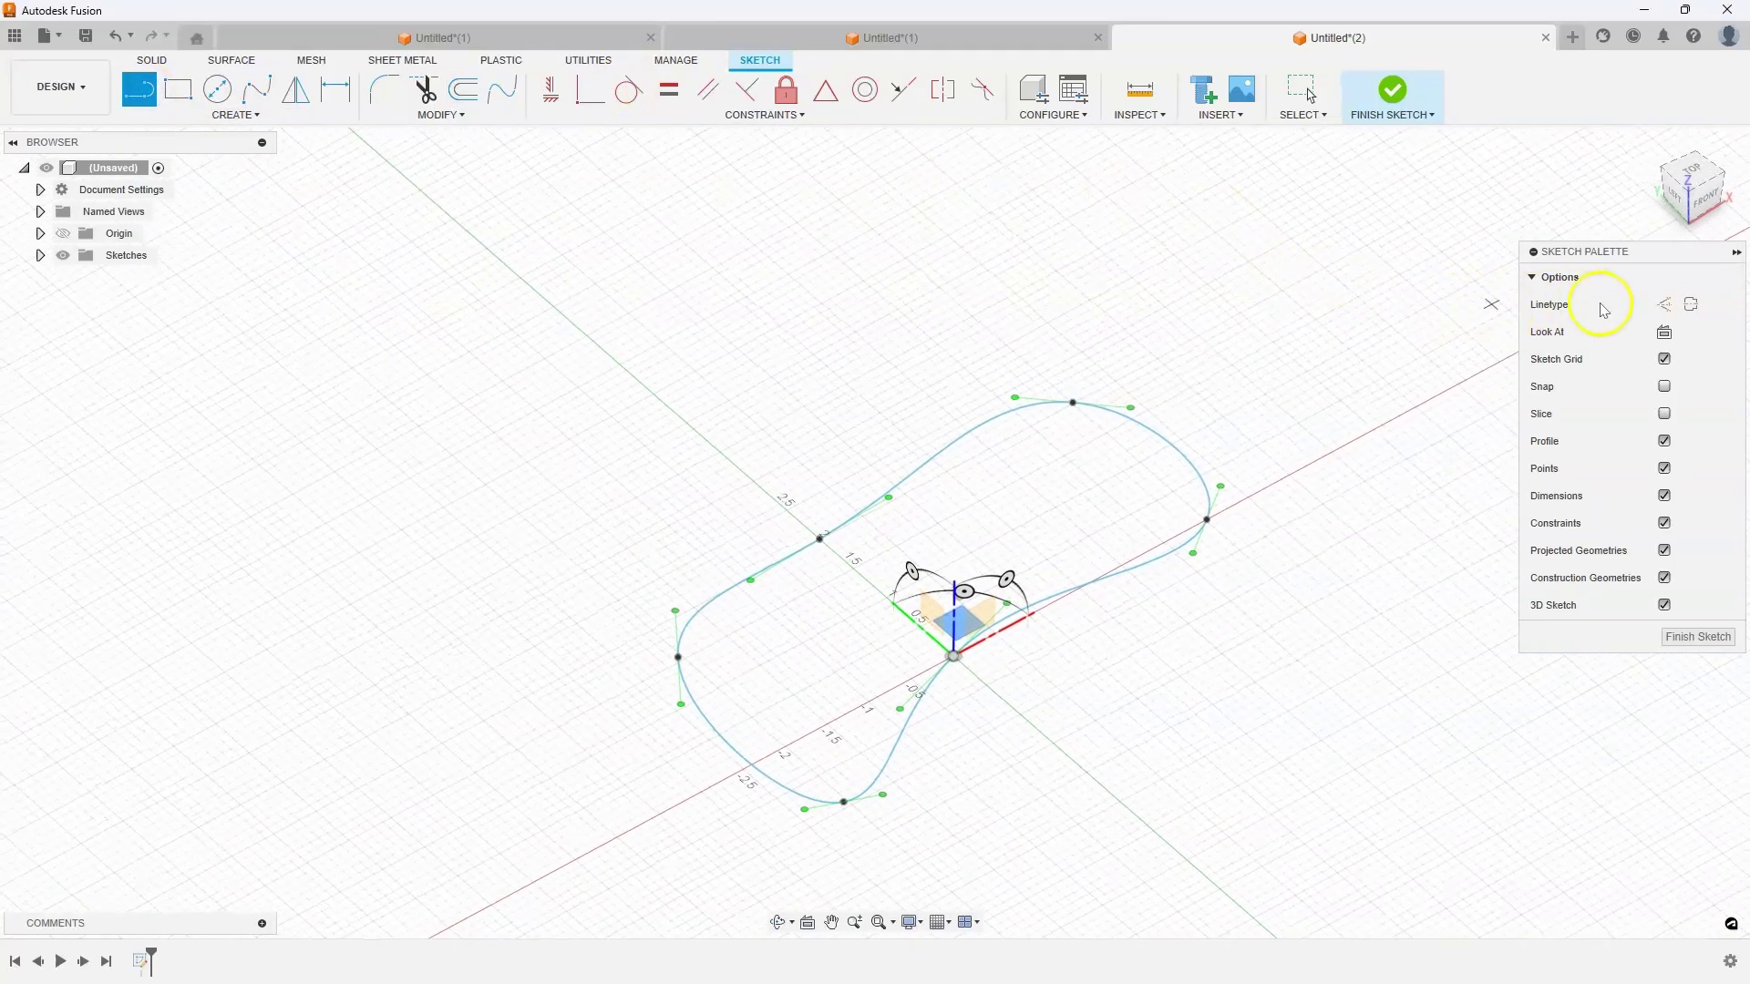
left_click(1665, 304)
middle_click_drag(881, 472, 852, 553, "shift")
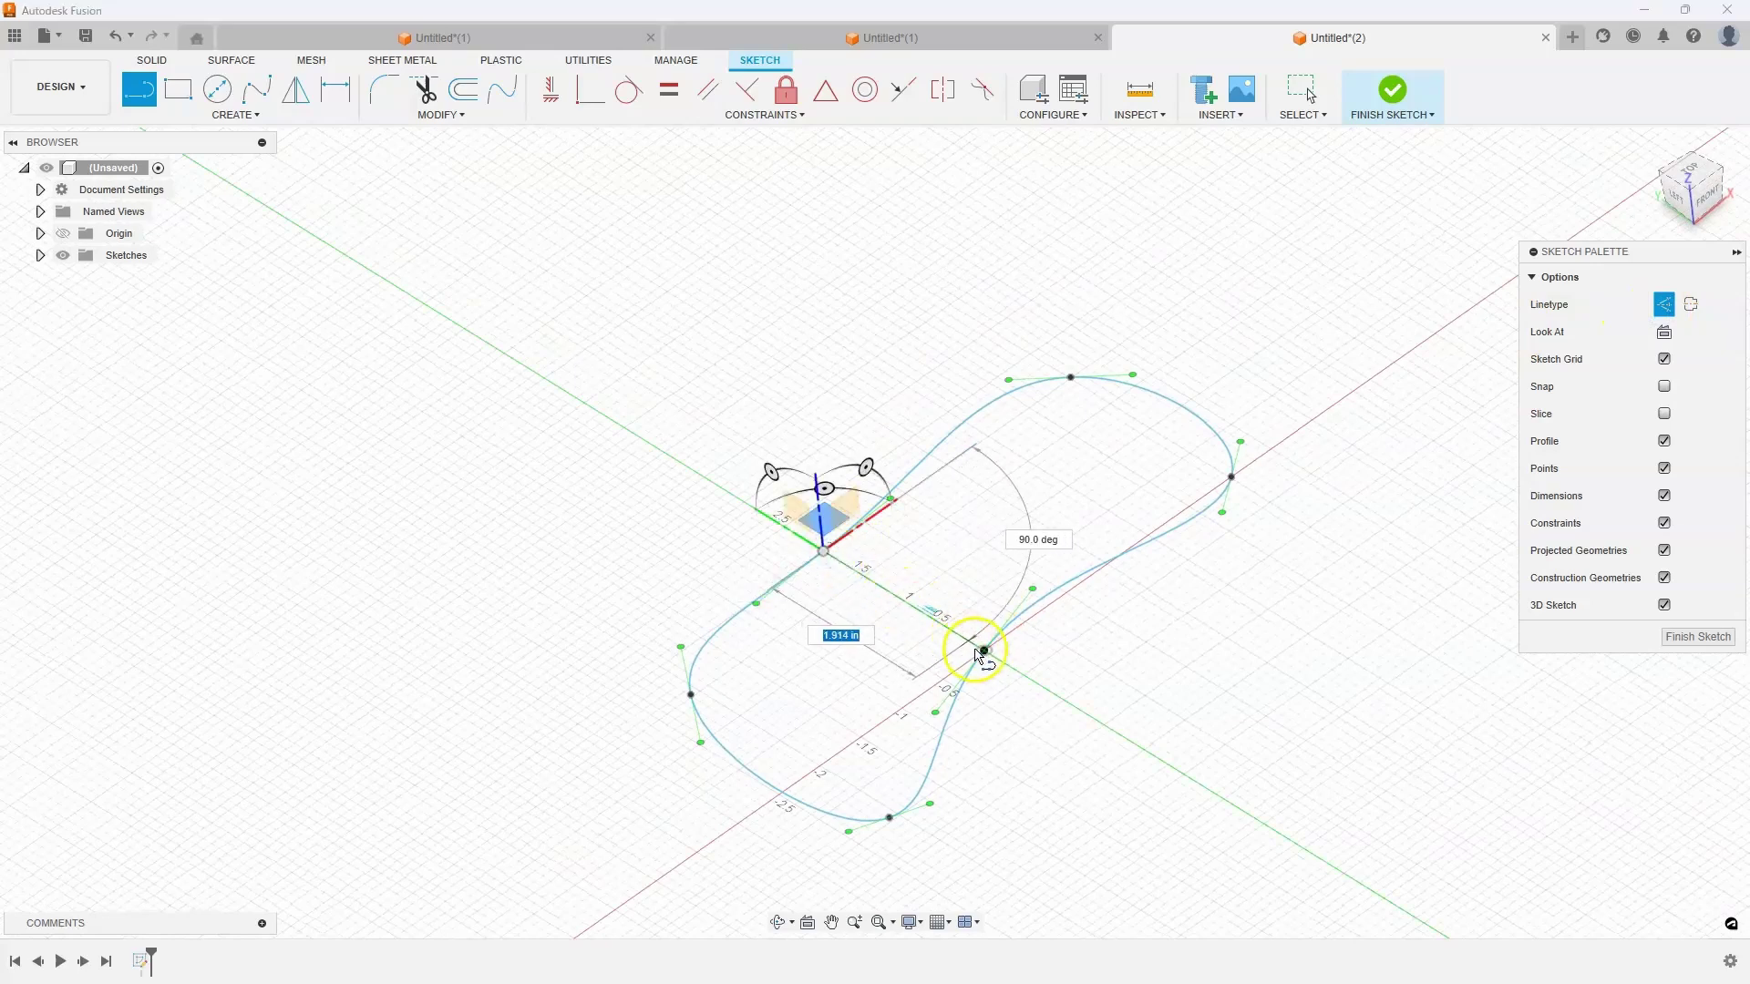
mouse_move(958, 651)
middle_mouse_down("shift")
mouse_move(1066, 457)
mouse_move(1037, 382)
middle_mouse_up("shift")
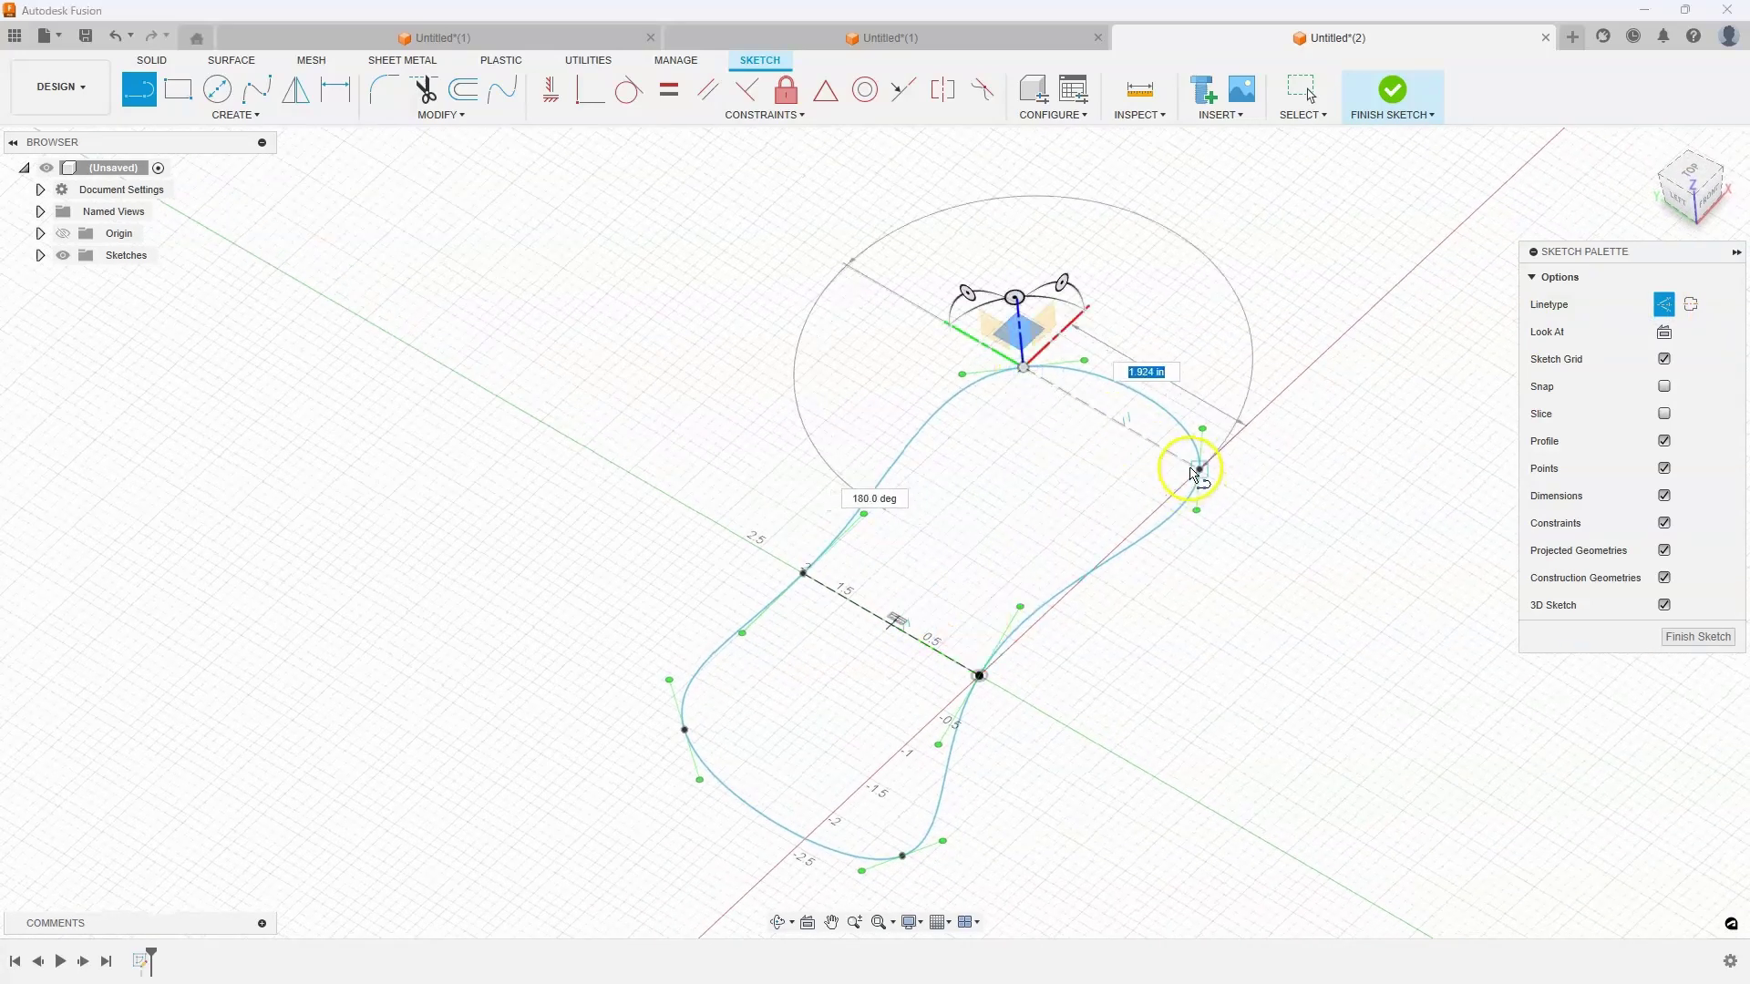
middle_click_drag(1201, 476, 727, 634, "shift")
left_click(714, 623)
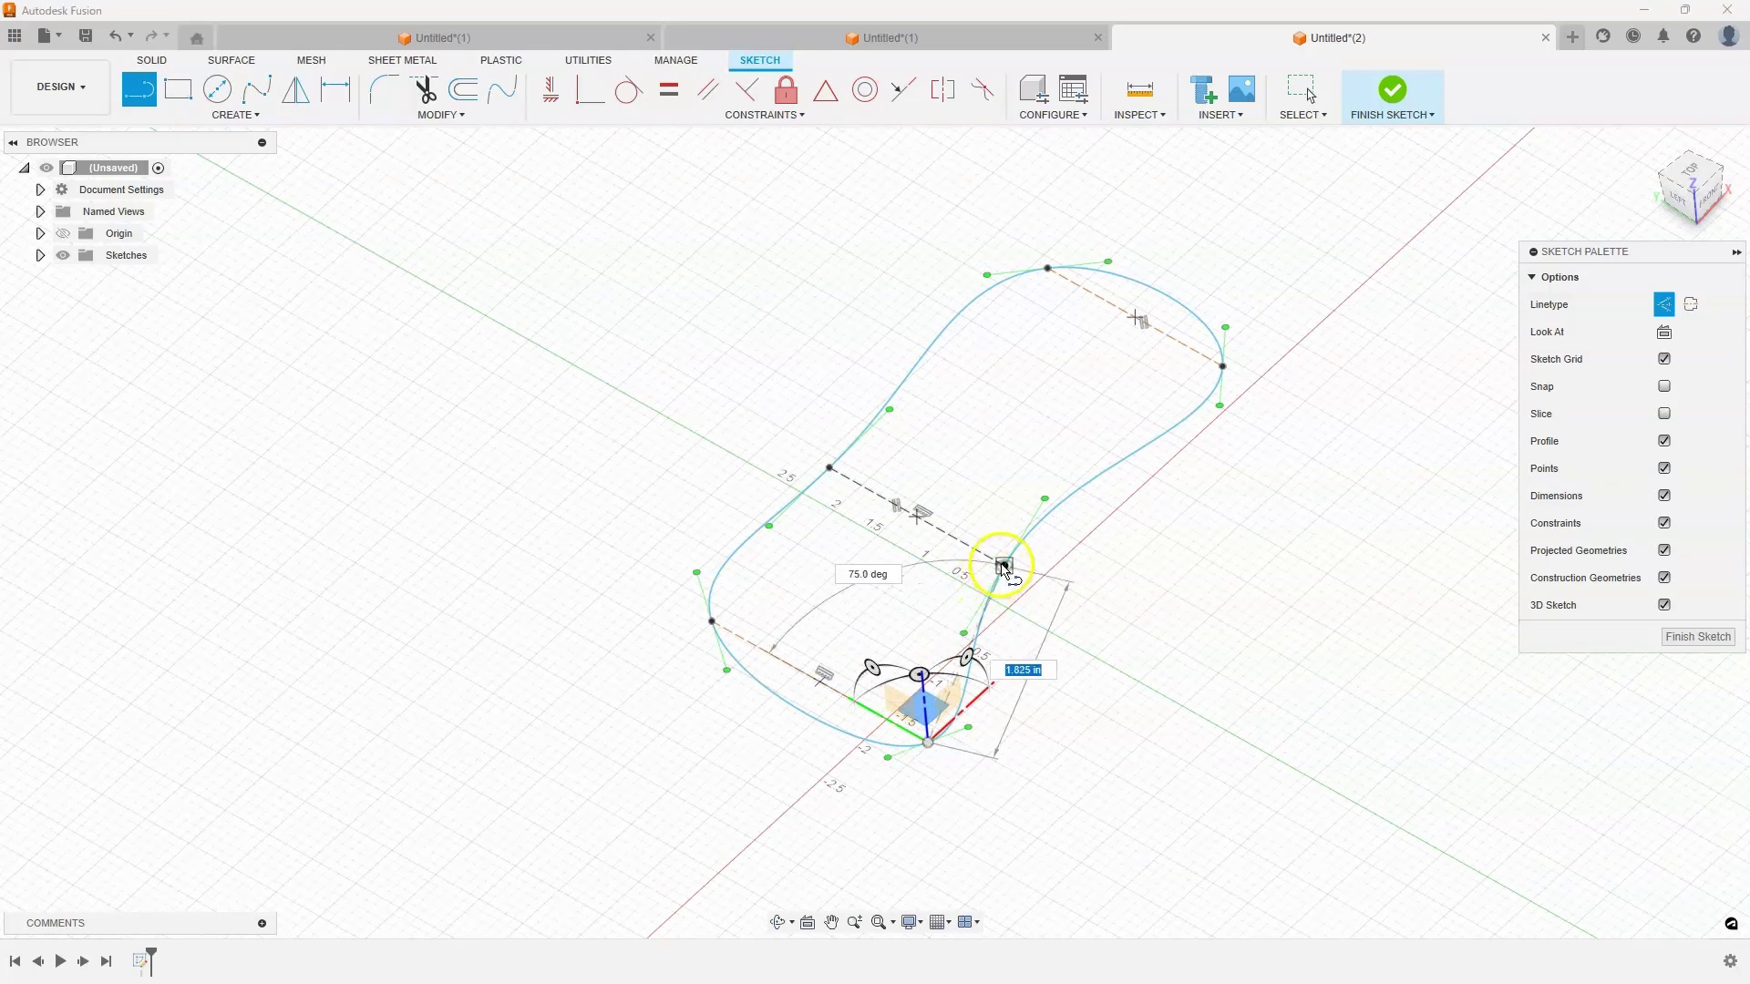
Step: Connect the lowered end's two fit points to the middle cross line with a construction line along each side
left_click(1003, 568)
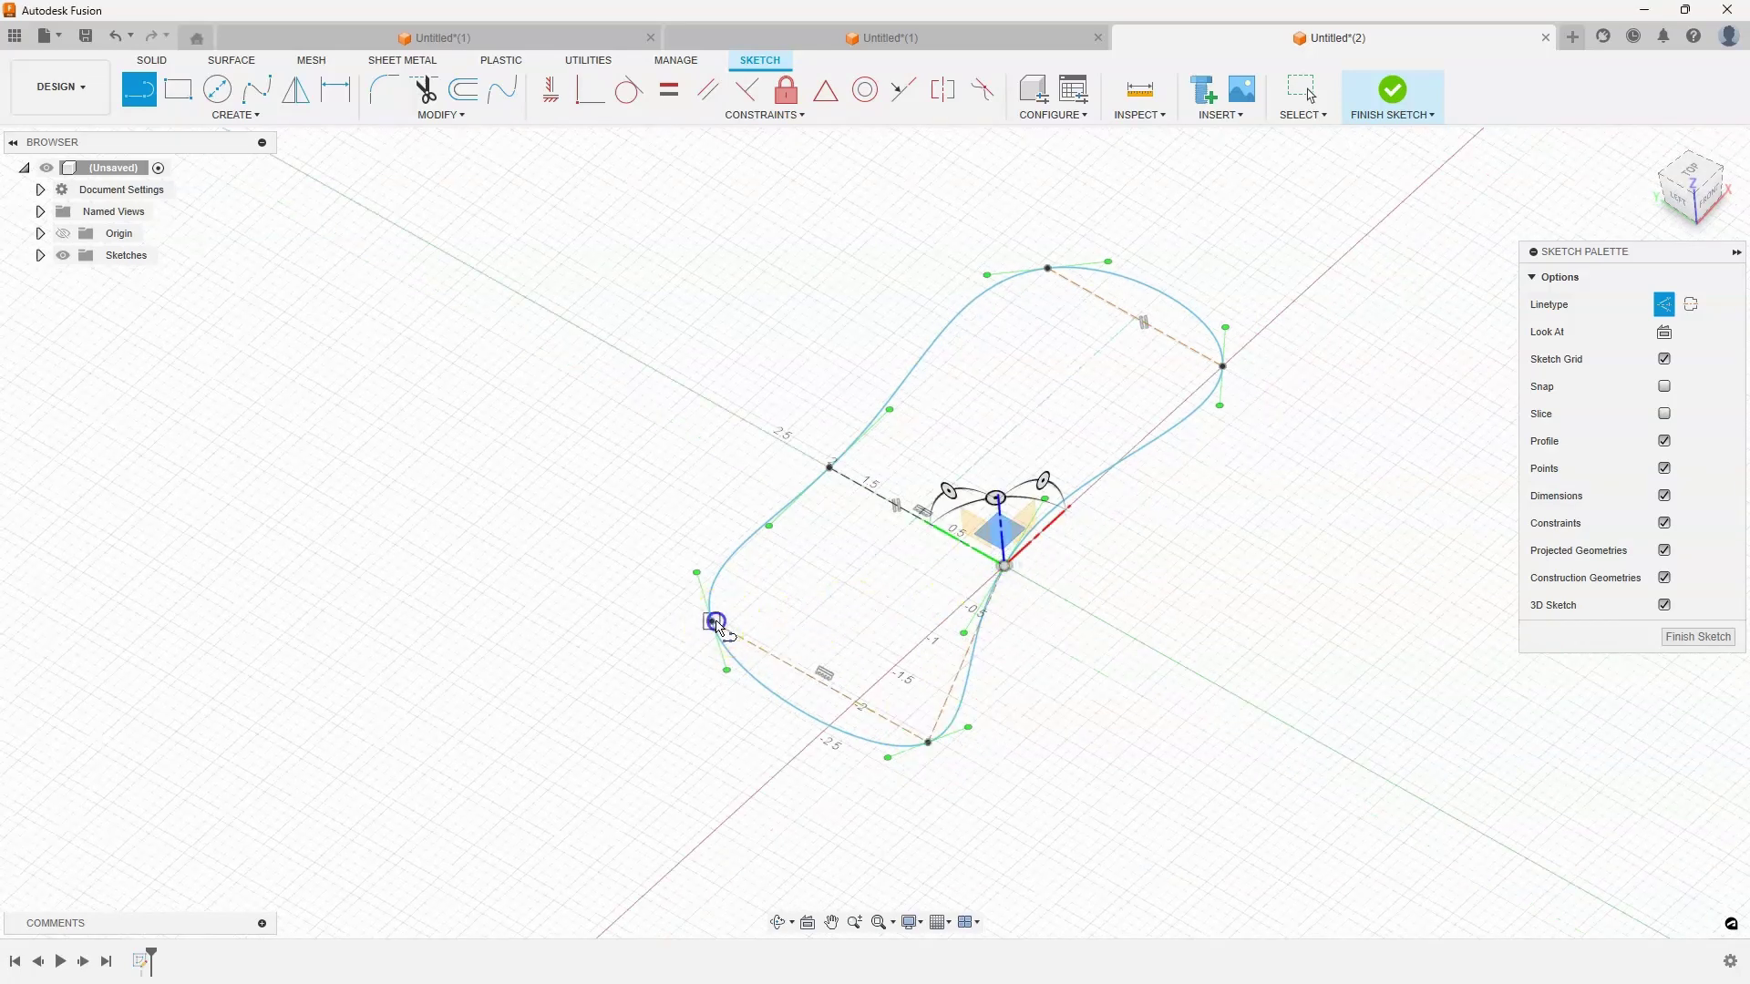
left_click(712, 622)
left_click_drag(818, 495, 826, 483)
left_click(828, 471)
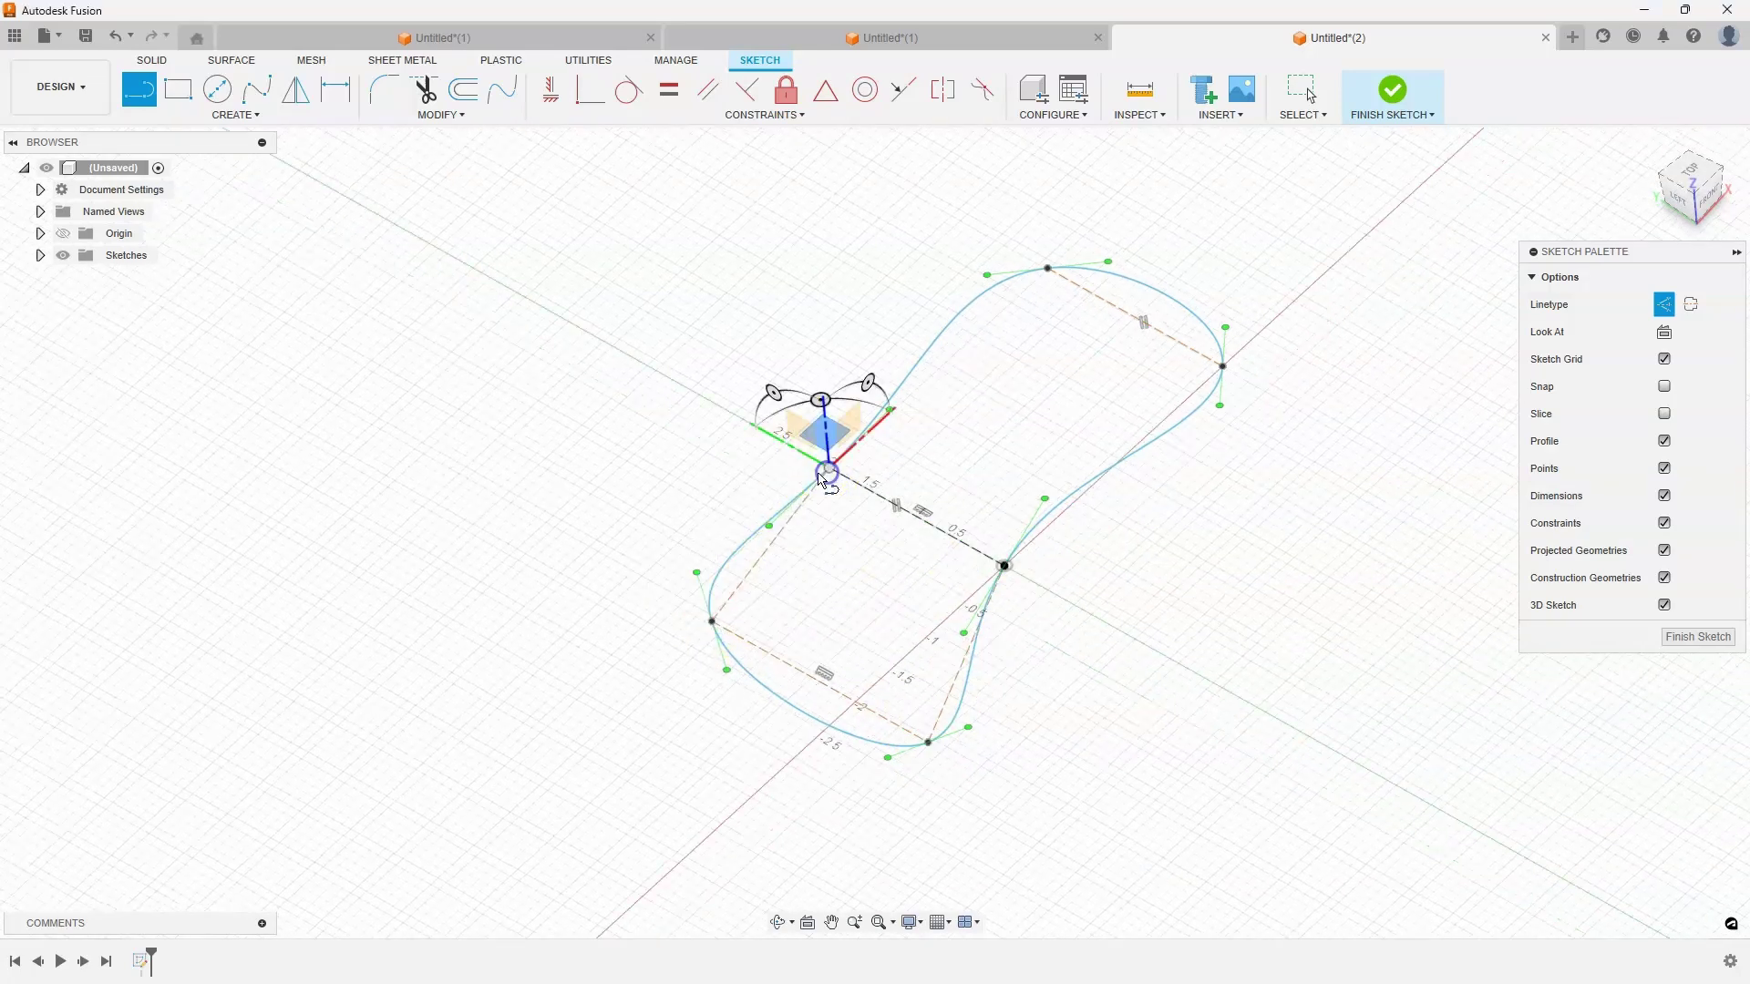
Step: Apply Equal constraints so the three construction lines across the spline share the same length
middle_click_drag(461, 499, 585, 373, "shift")
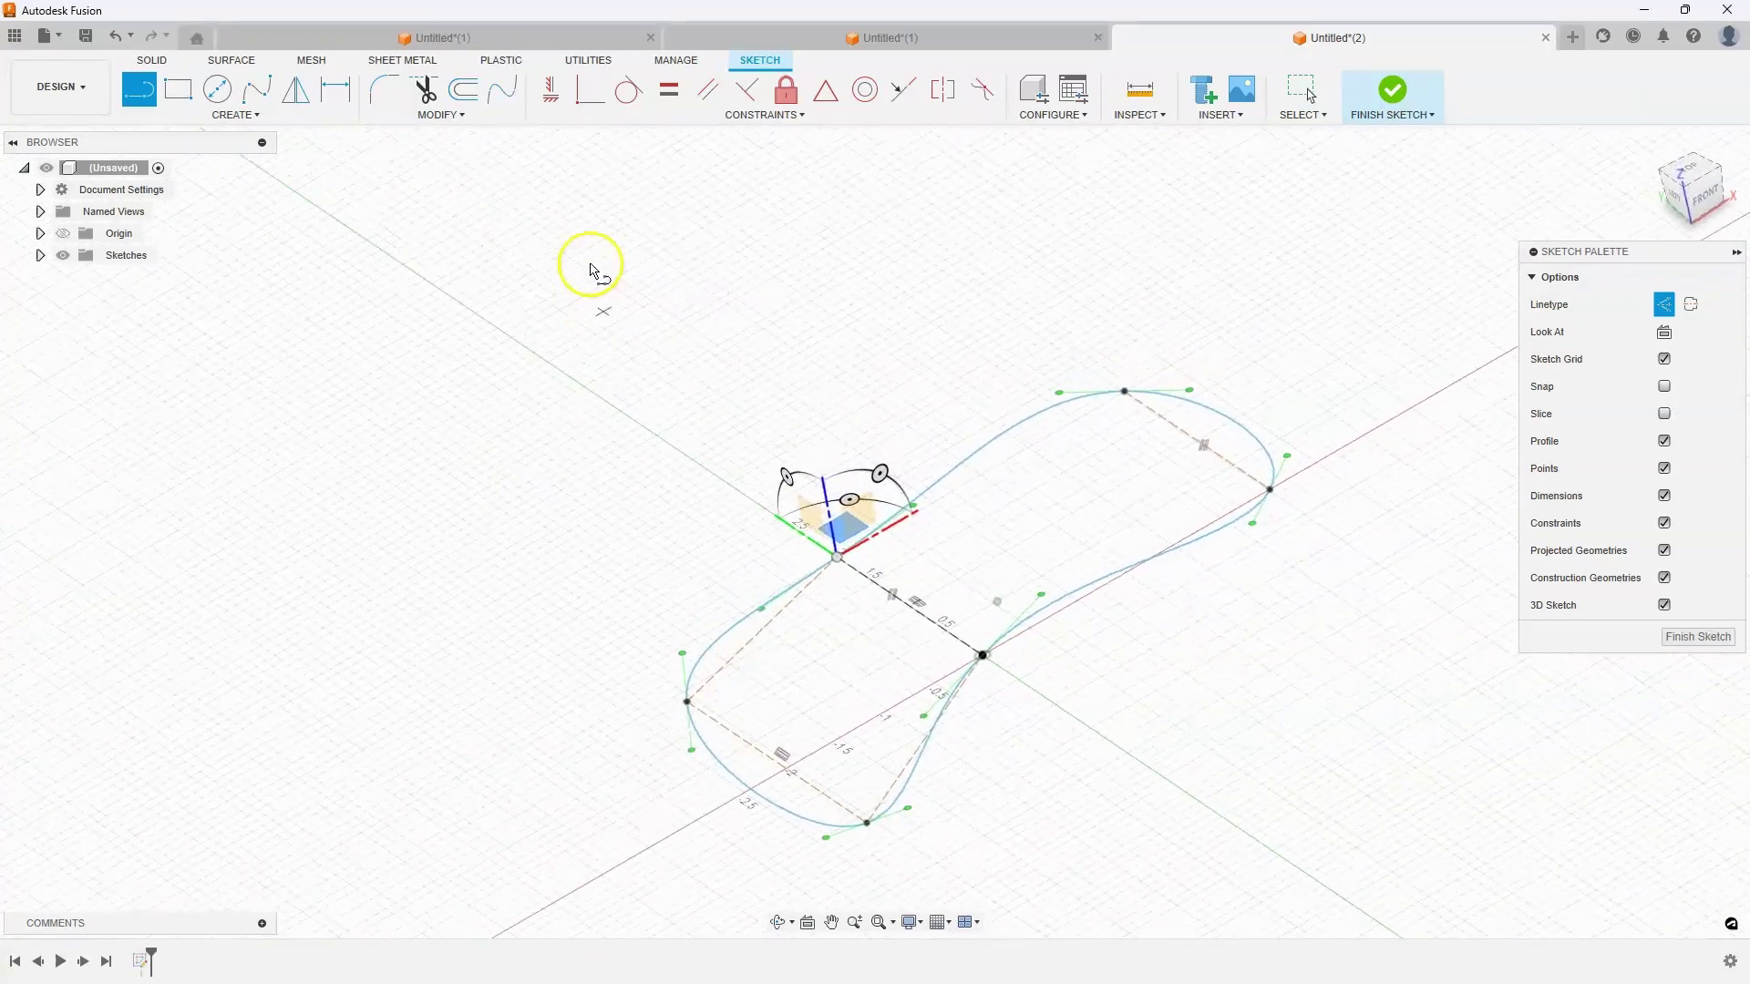
left_click(686, 92)
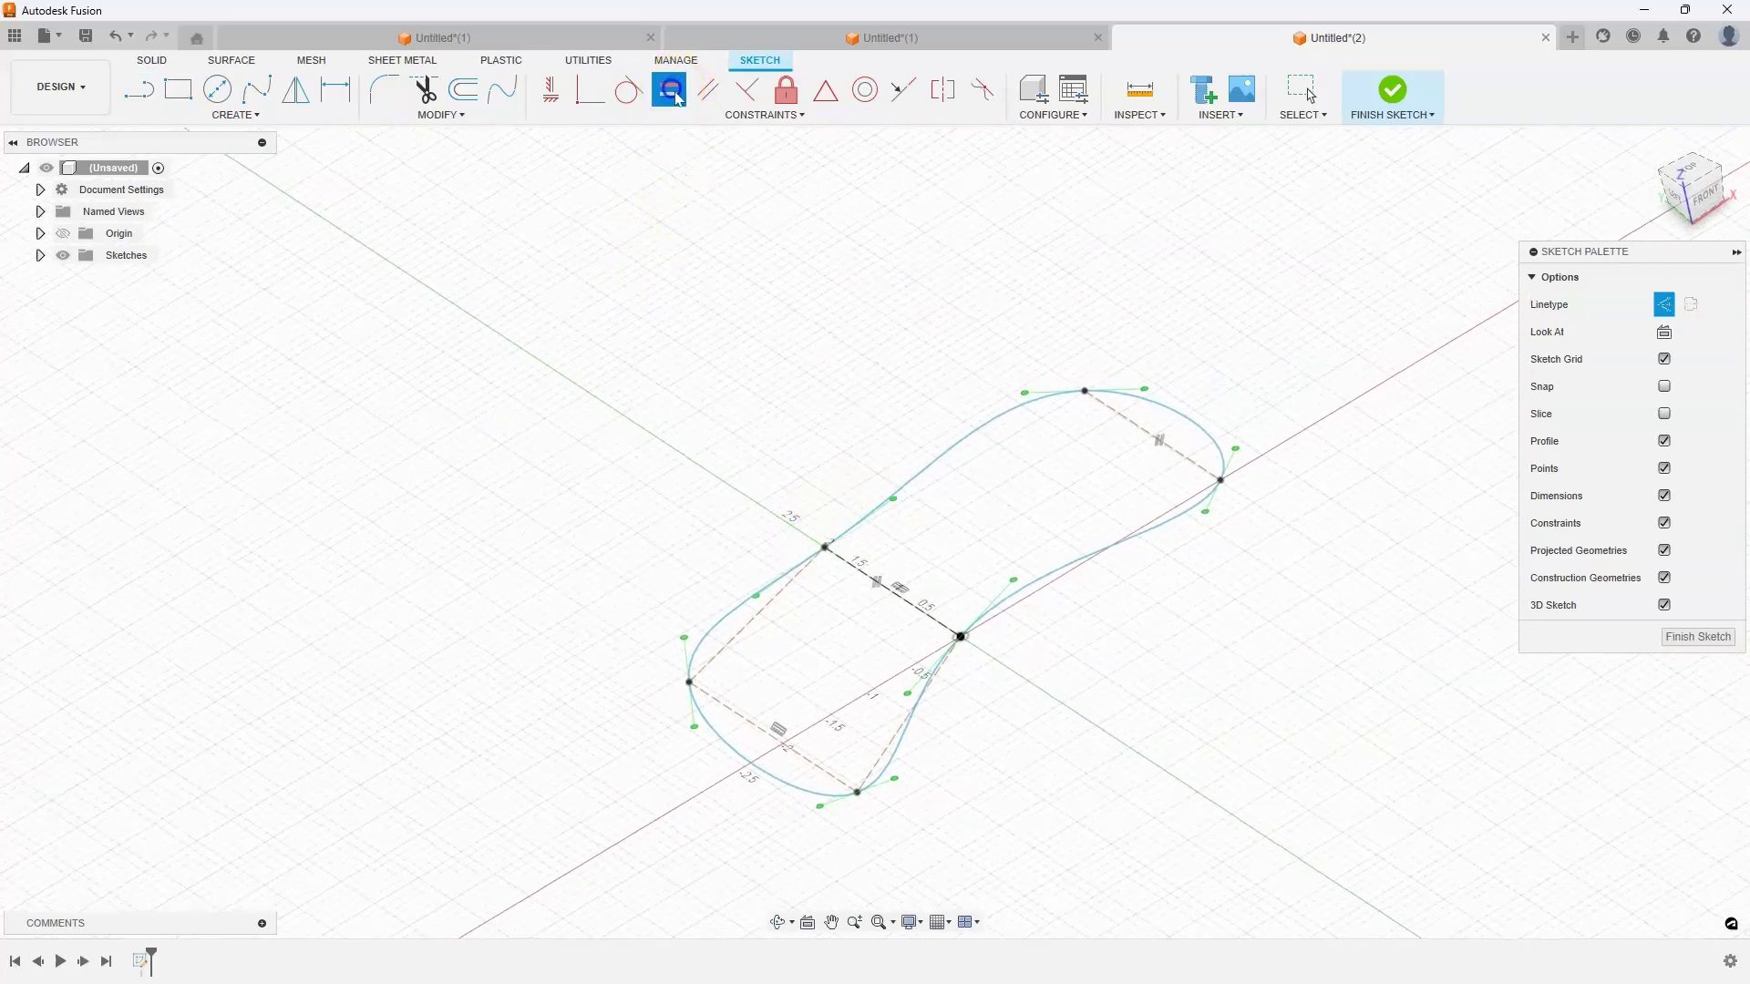
left_click(872, 550)
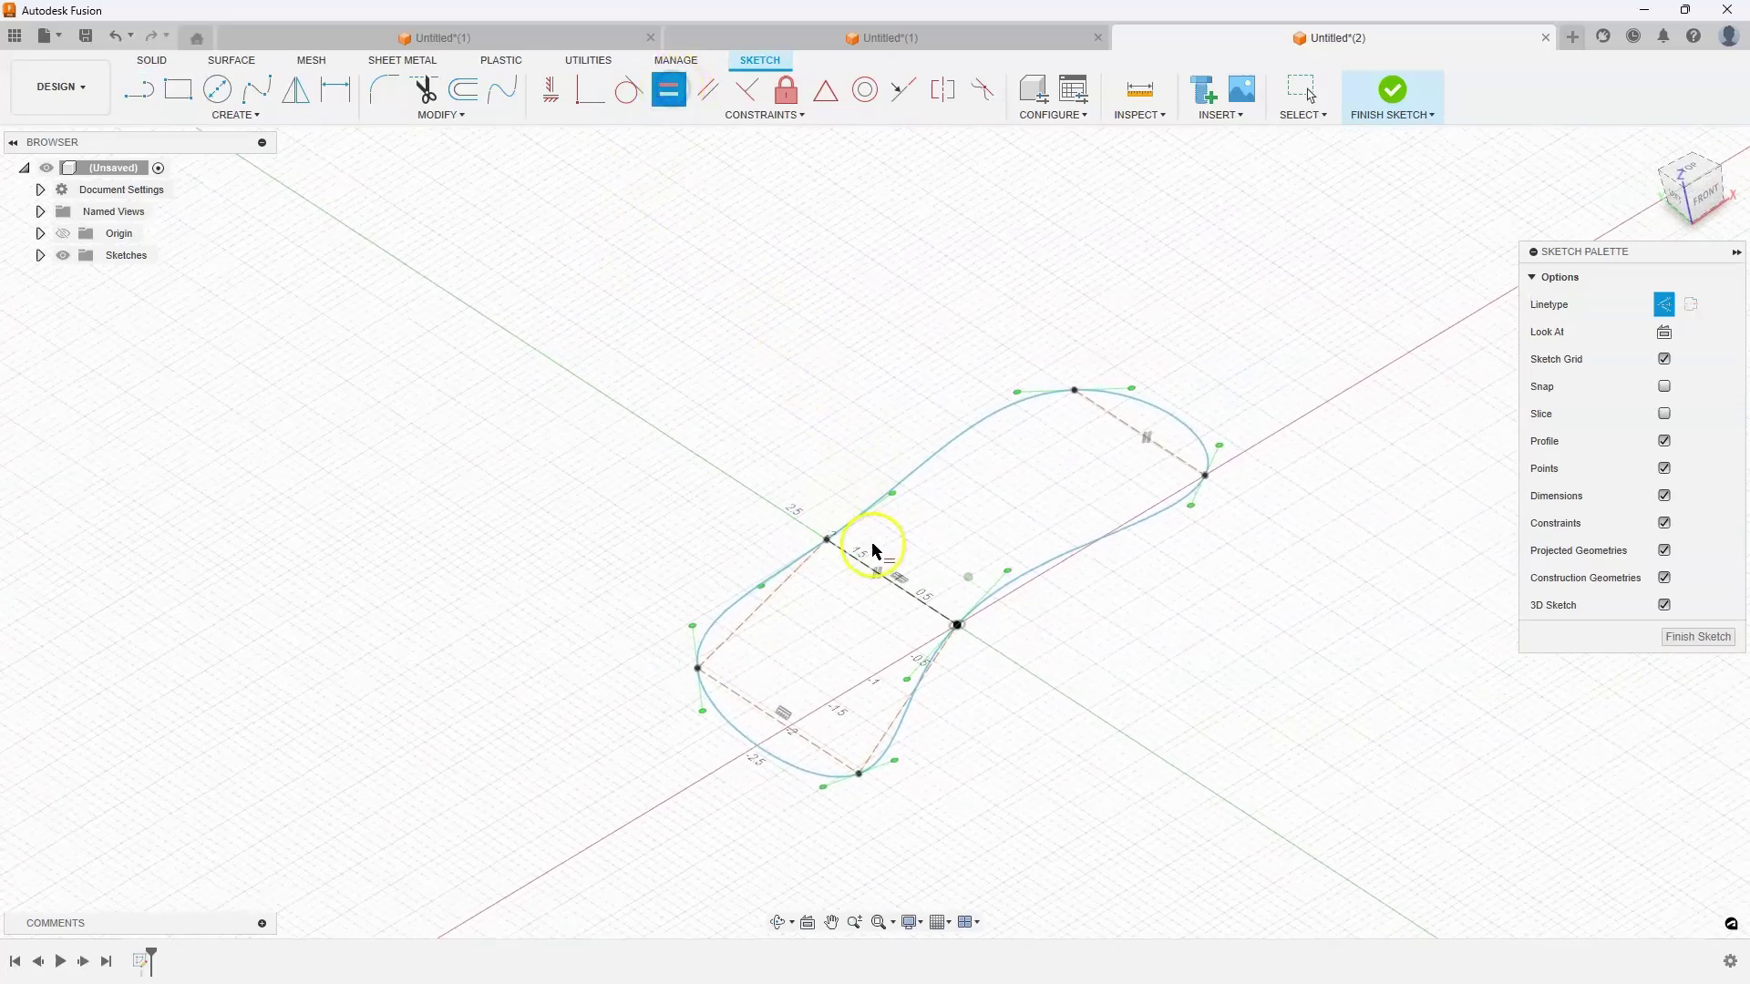
left_click(1124, 432)
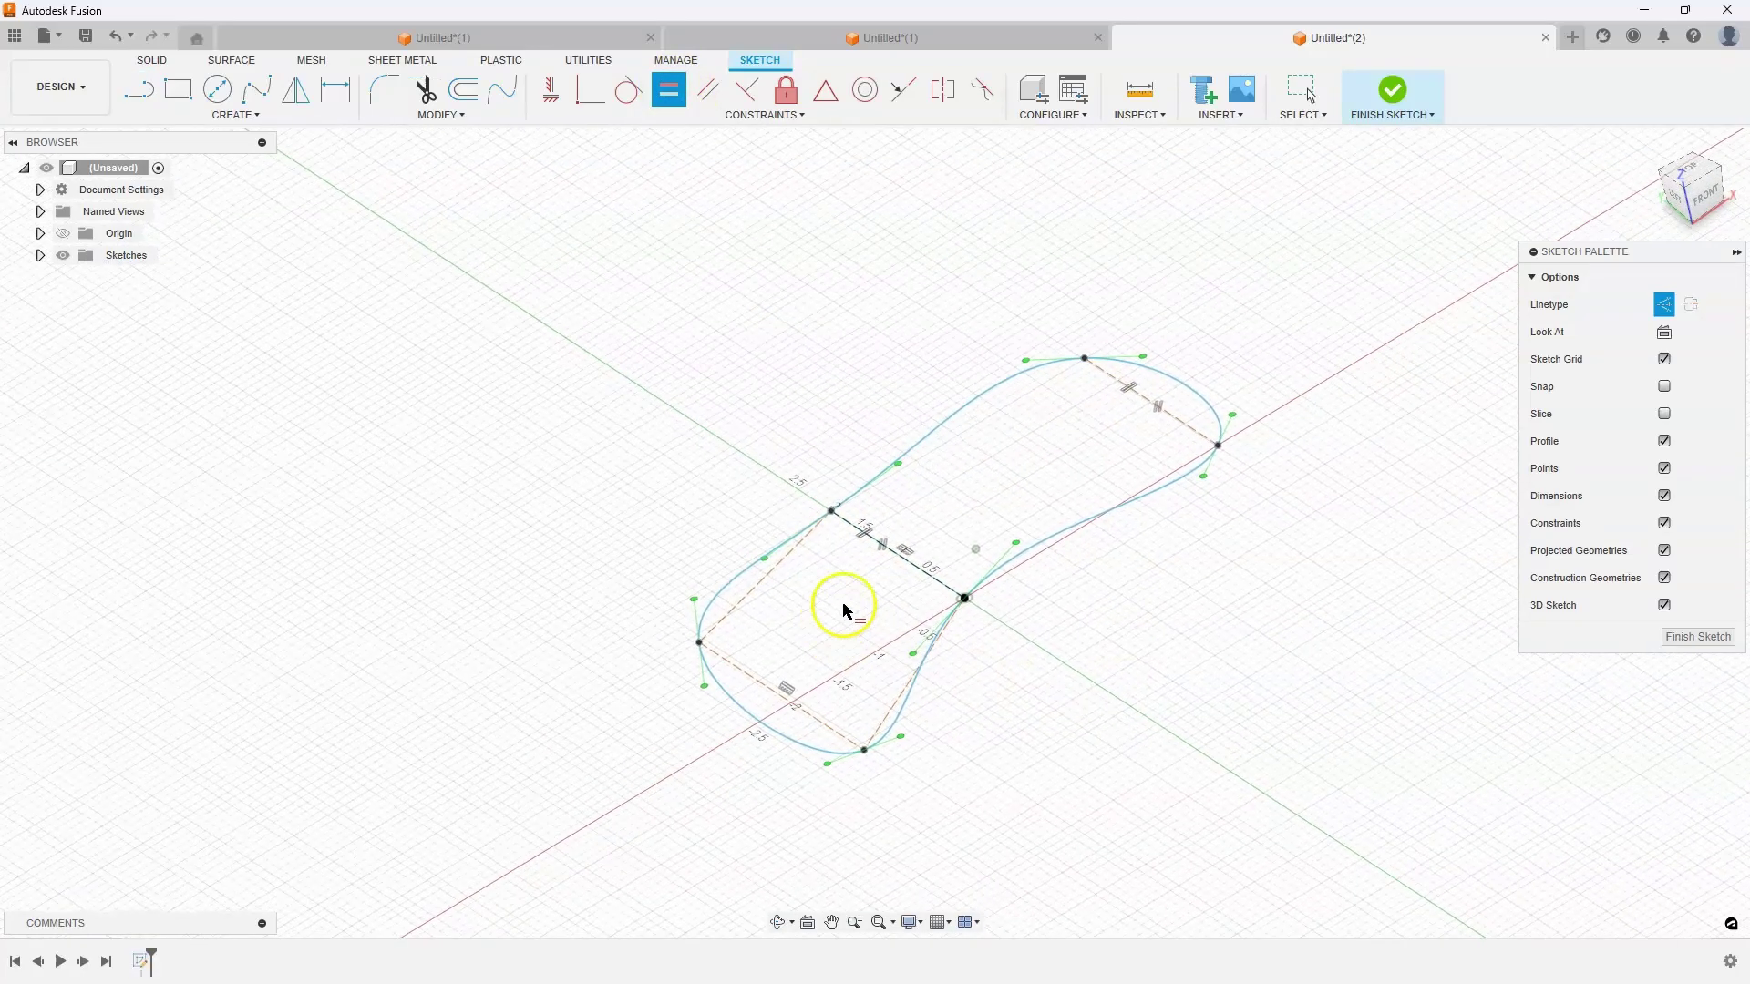
left_click(755, 680)
Step: Make a side construction line perpendicular to the middle cross line and finish the sketch
mouse_move(1031, 686)
middle_mouse_down("shift")
mouse_move(1024, 747)
mouse_move(817, 730)
mouse_move(1028, 754)
mouse_move(1021, 729)
mouse_move(1055, 754)
mouse_move(880, 599)
mouse_move(844, 500)
mouse_move(617, 128)
middle_mouse_up("shift")
left_click(750, 95)
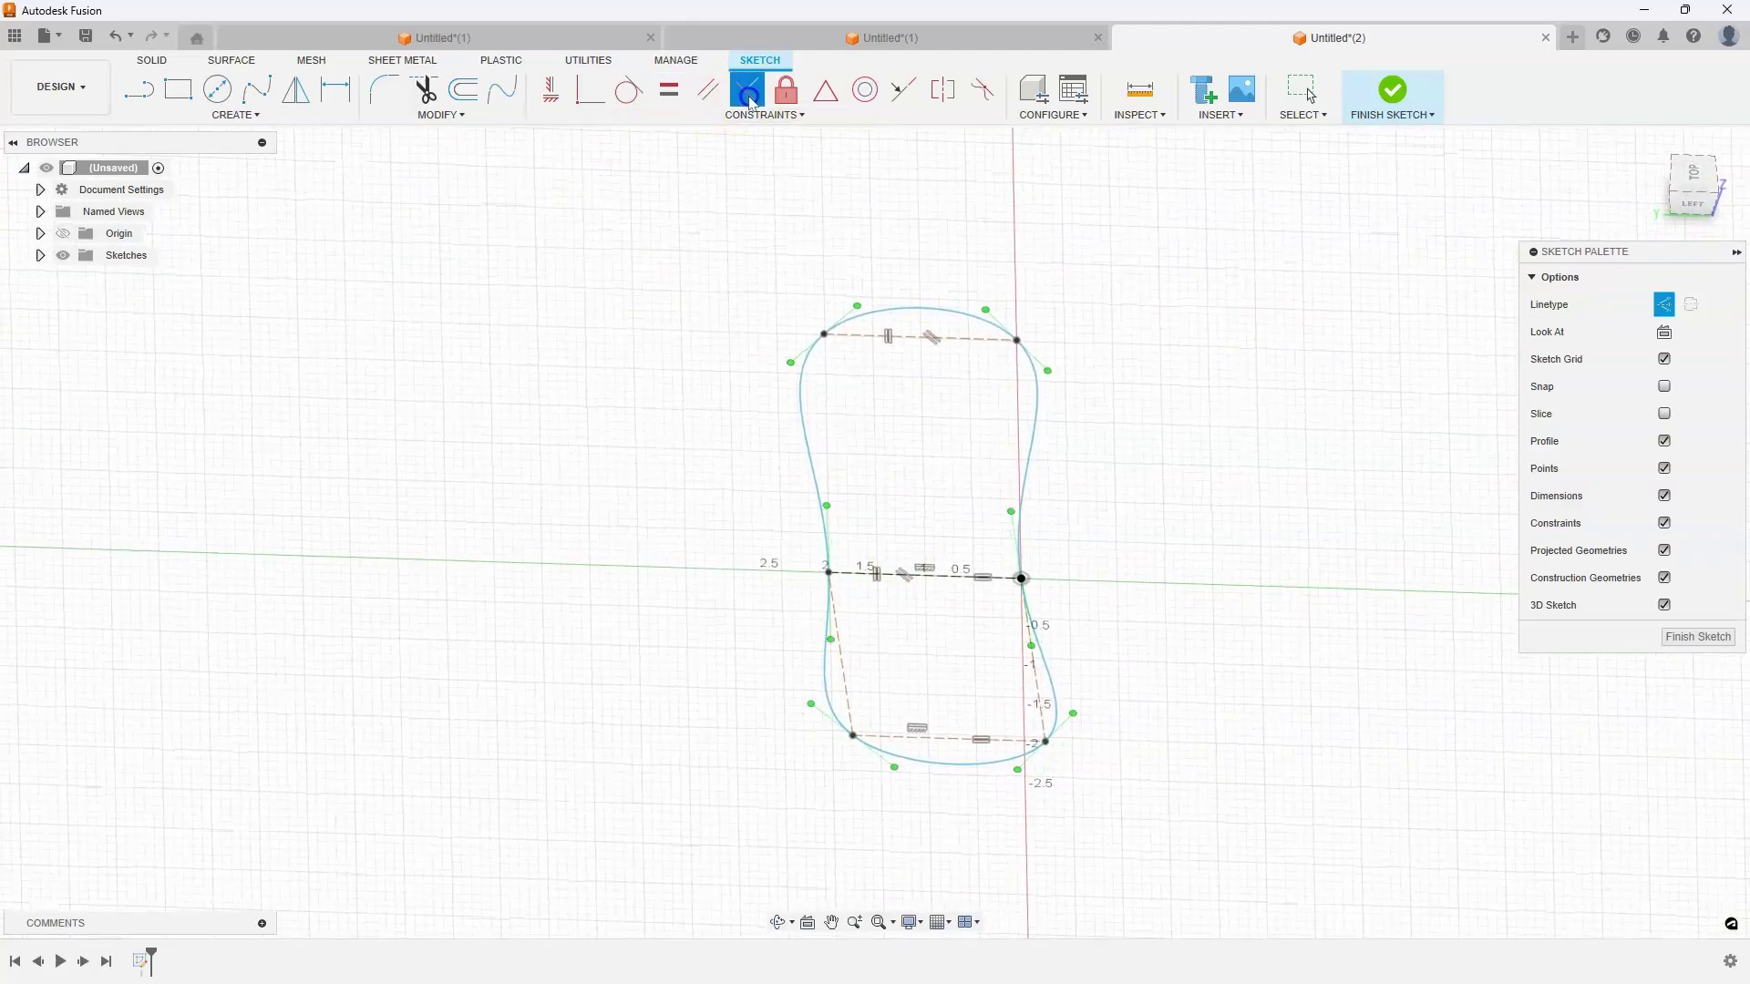
left_click(840, 615)
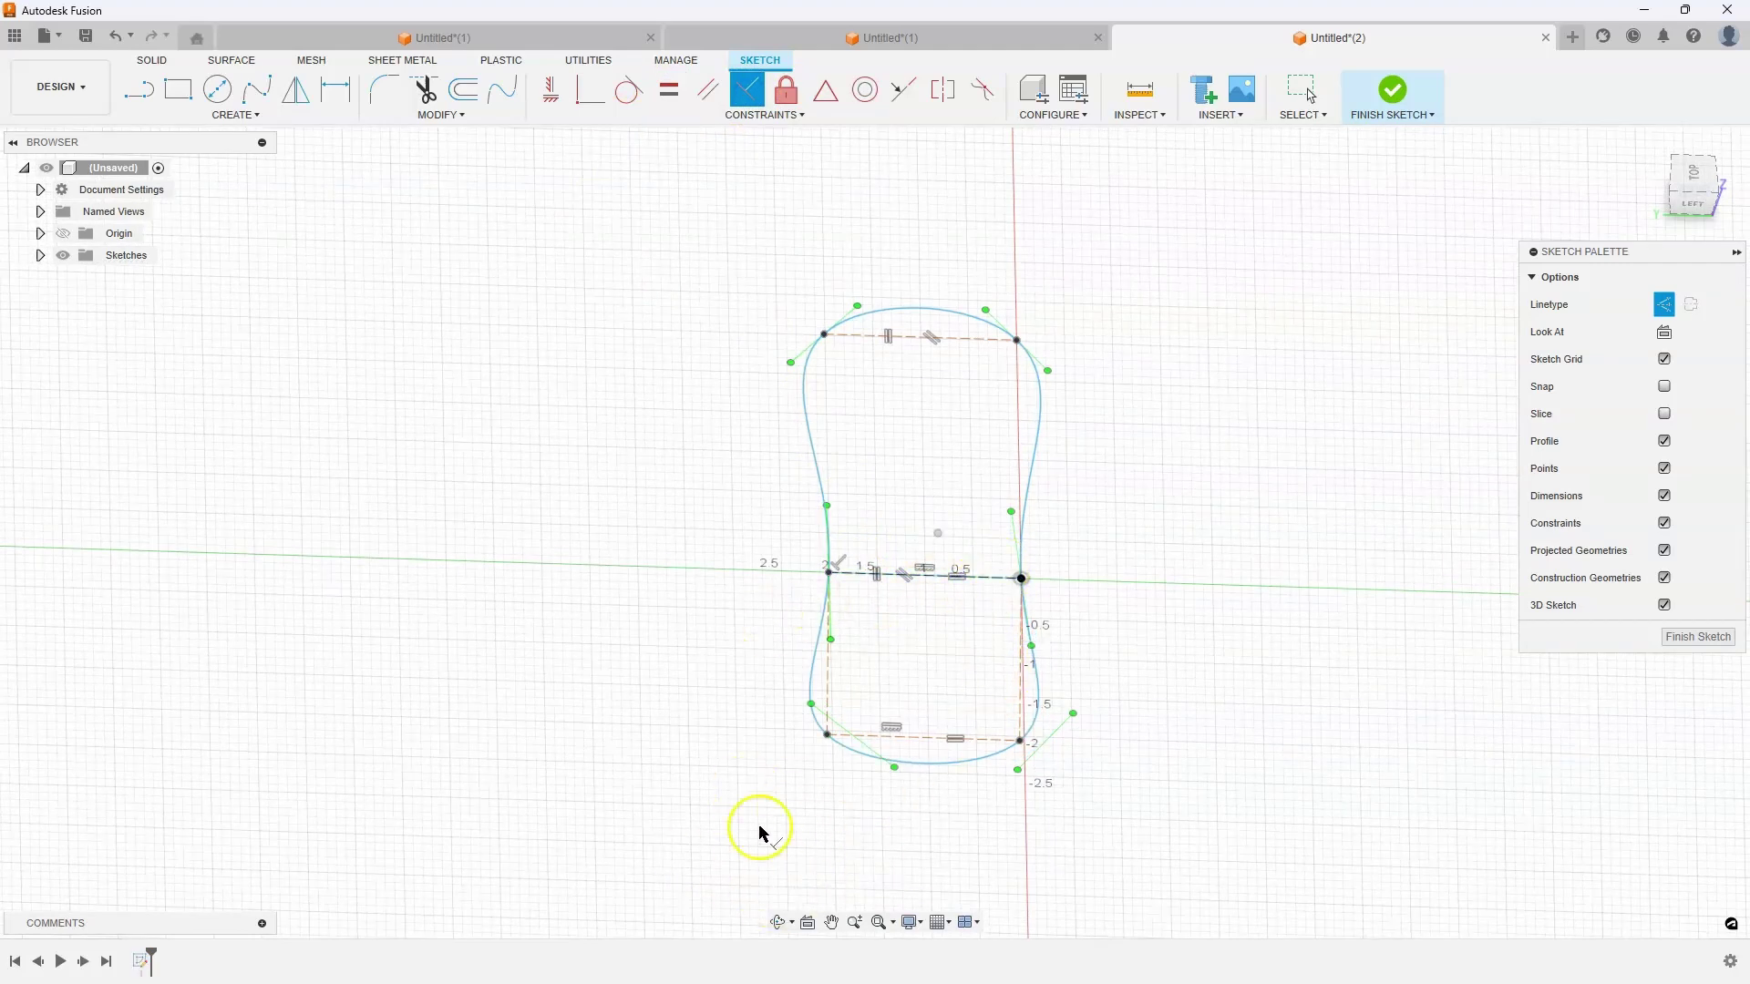
mouse_move(938, 391)
middle_mouse_down("shift")
mouse_move(1063, 652)
mouse_move(976, 726)
mouse_move(1232, 386)
mouse_move(1380, 129)
middle_mouse_up("shift")
left_click(1392, 89)
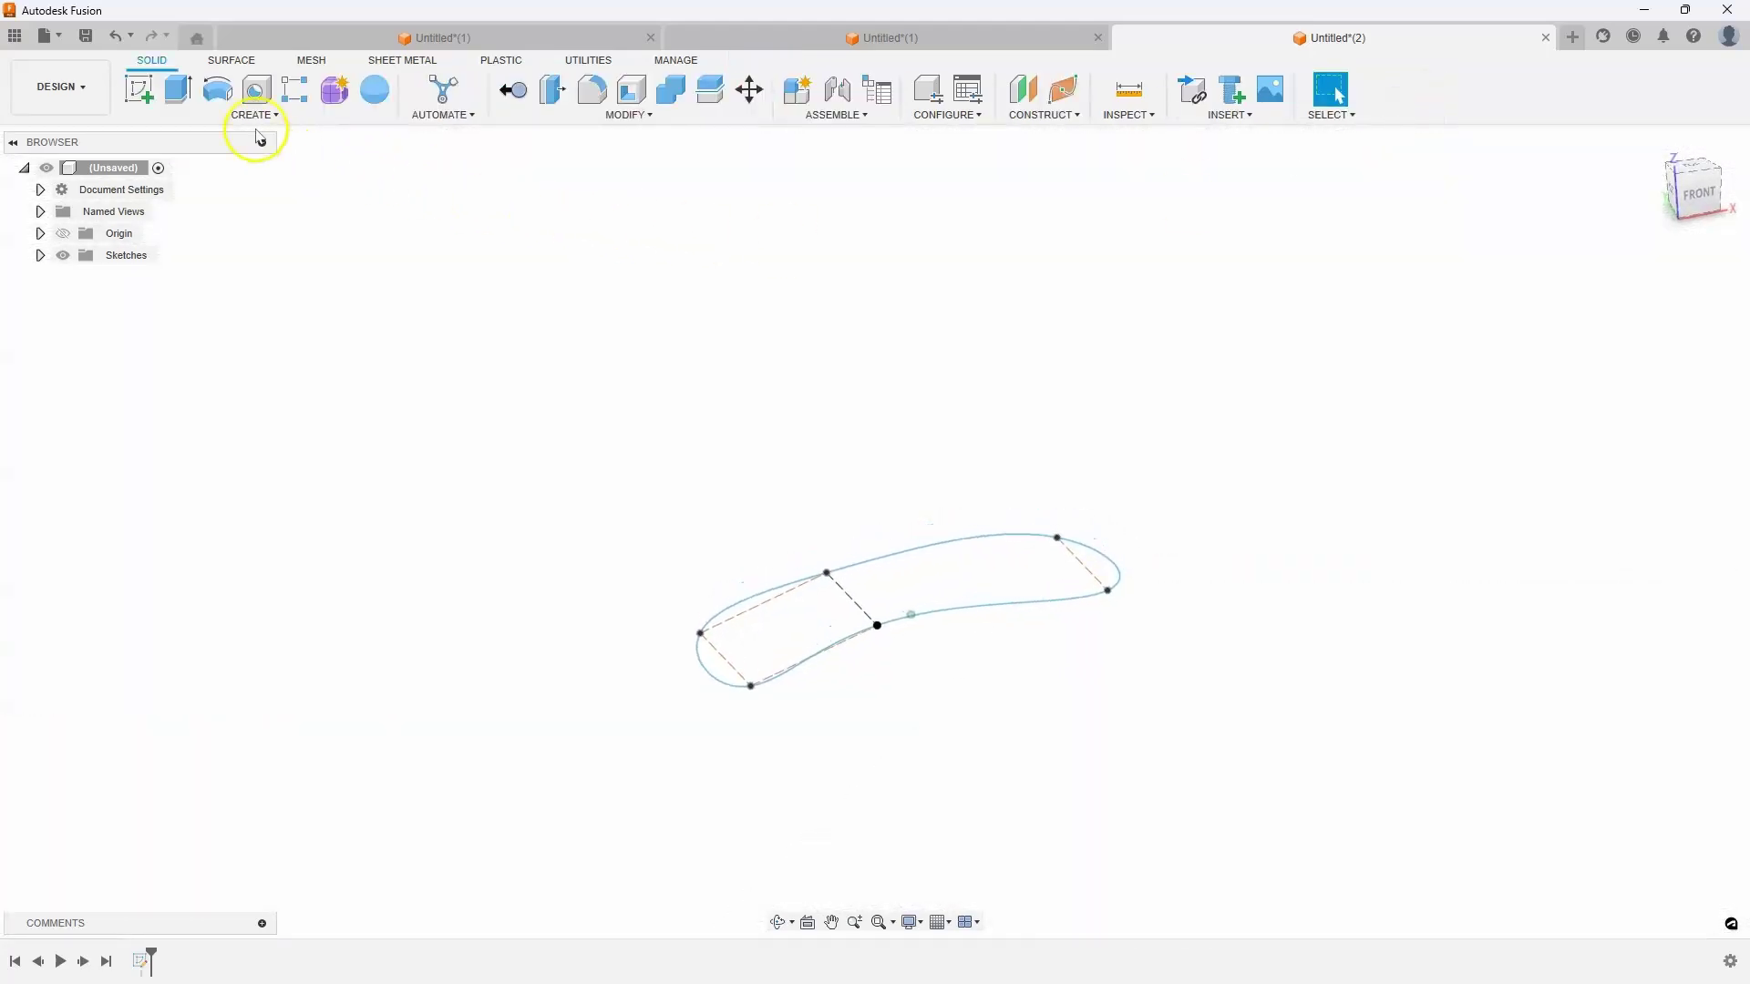
Step: Fill the closed 3D spline with a Patch surface as a new body
left_click(234, 60)
left_click(180, 89)
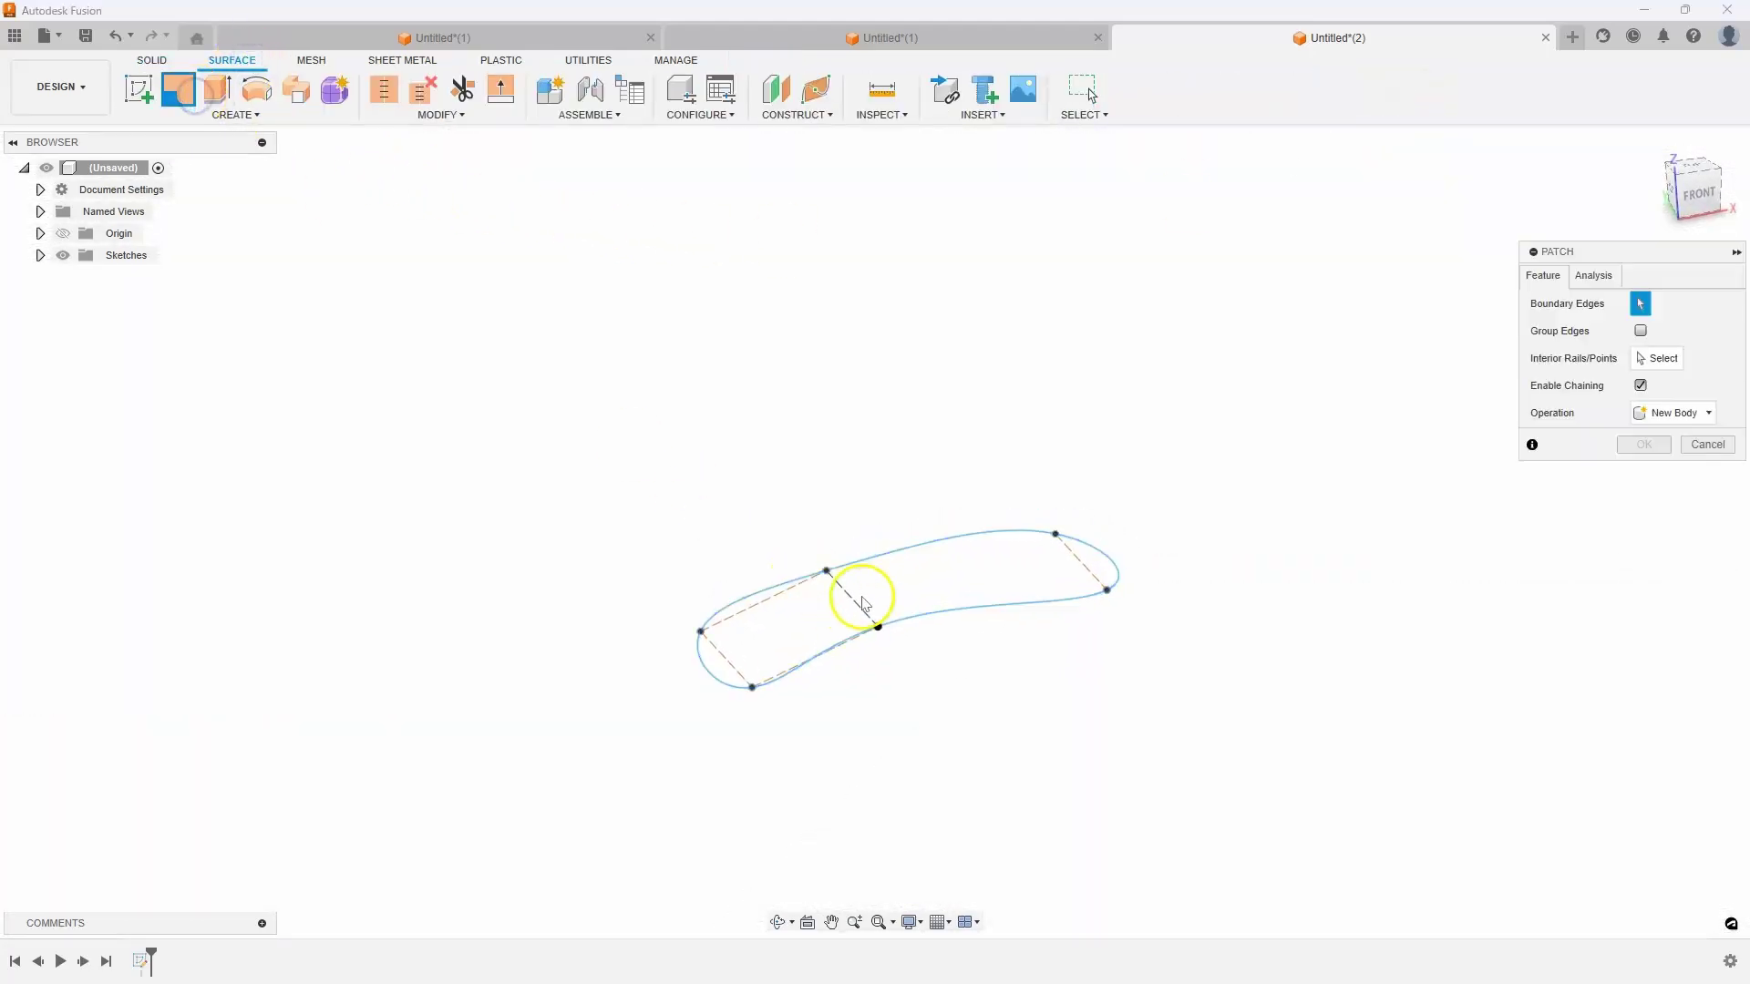
left_click(882, 563)
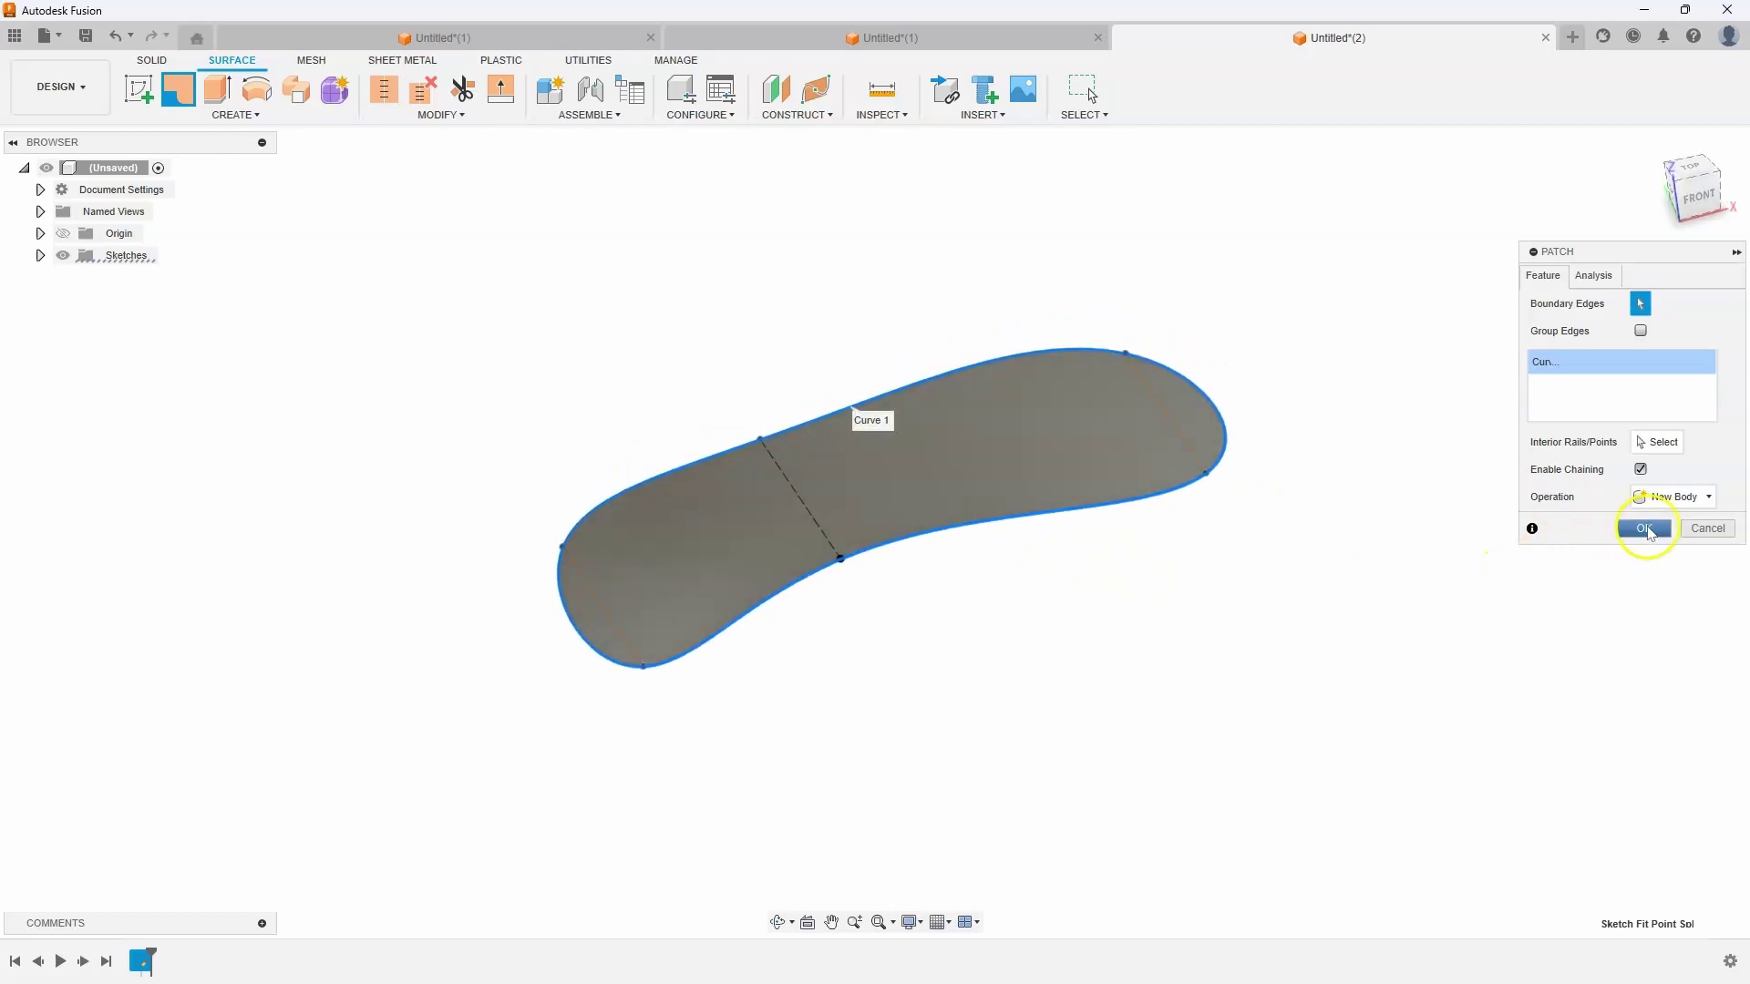
left_click(1646, 528)
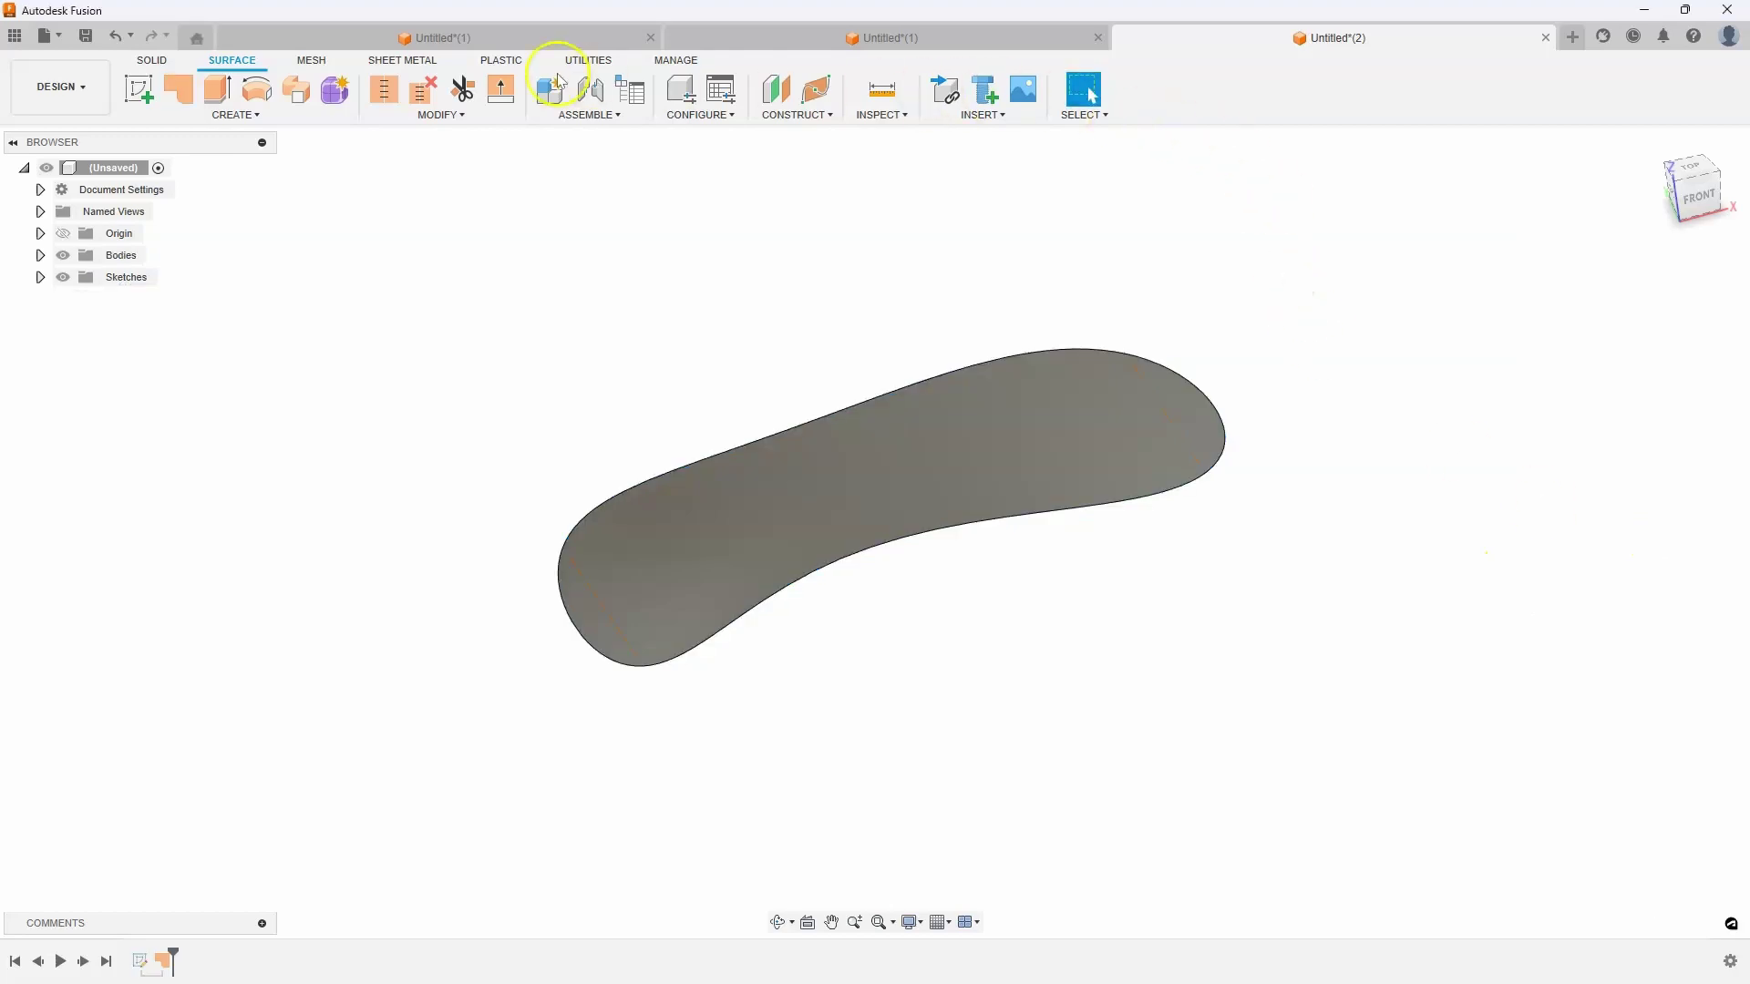
Step: Switch to the first open design and examine the torsion spring model and the available construction geometry commands
left_click(476, 37)
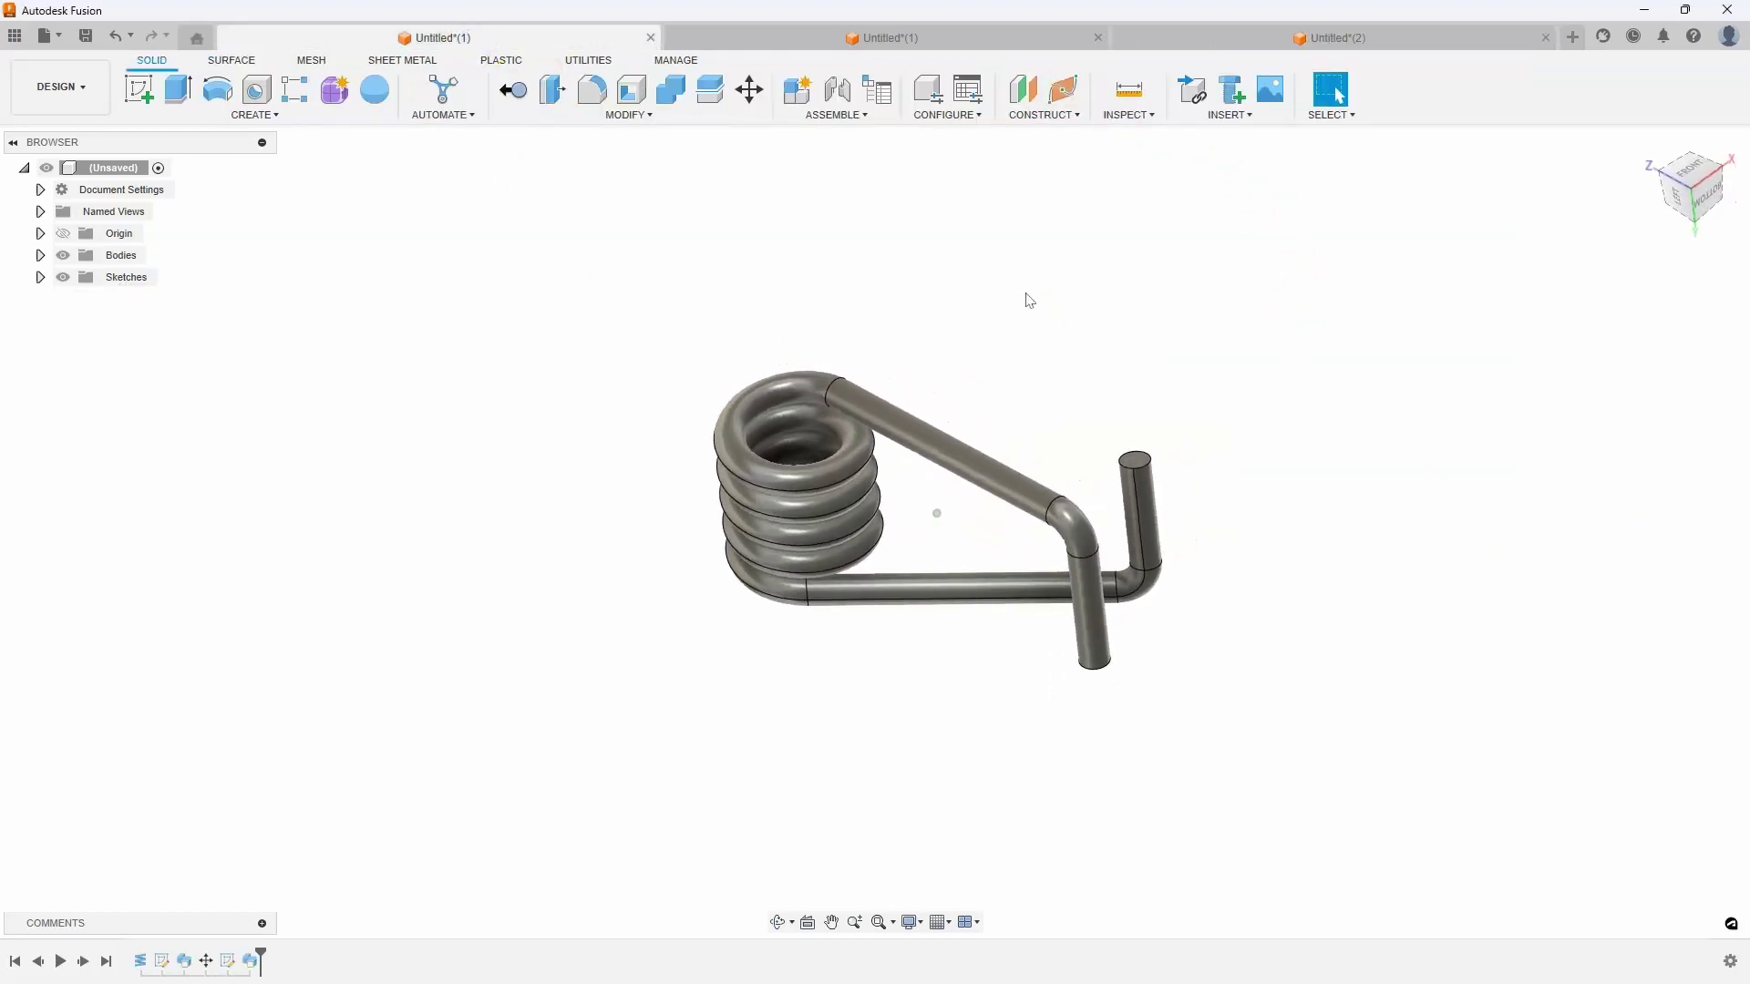
middle_click_drag(1029, 300, 1010, 327, "shift")
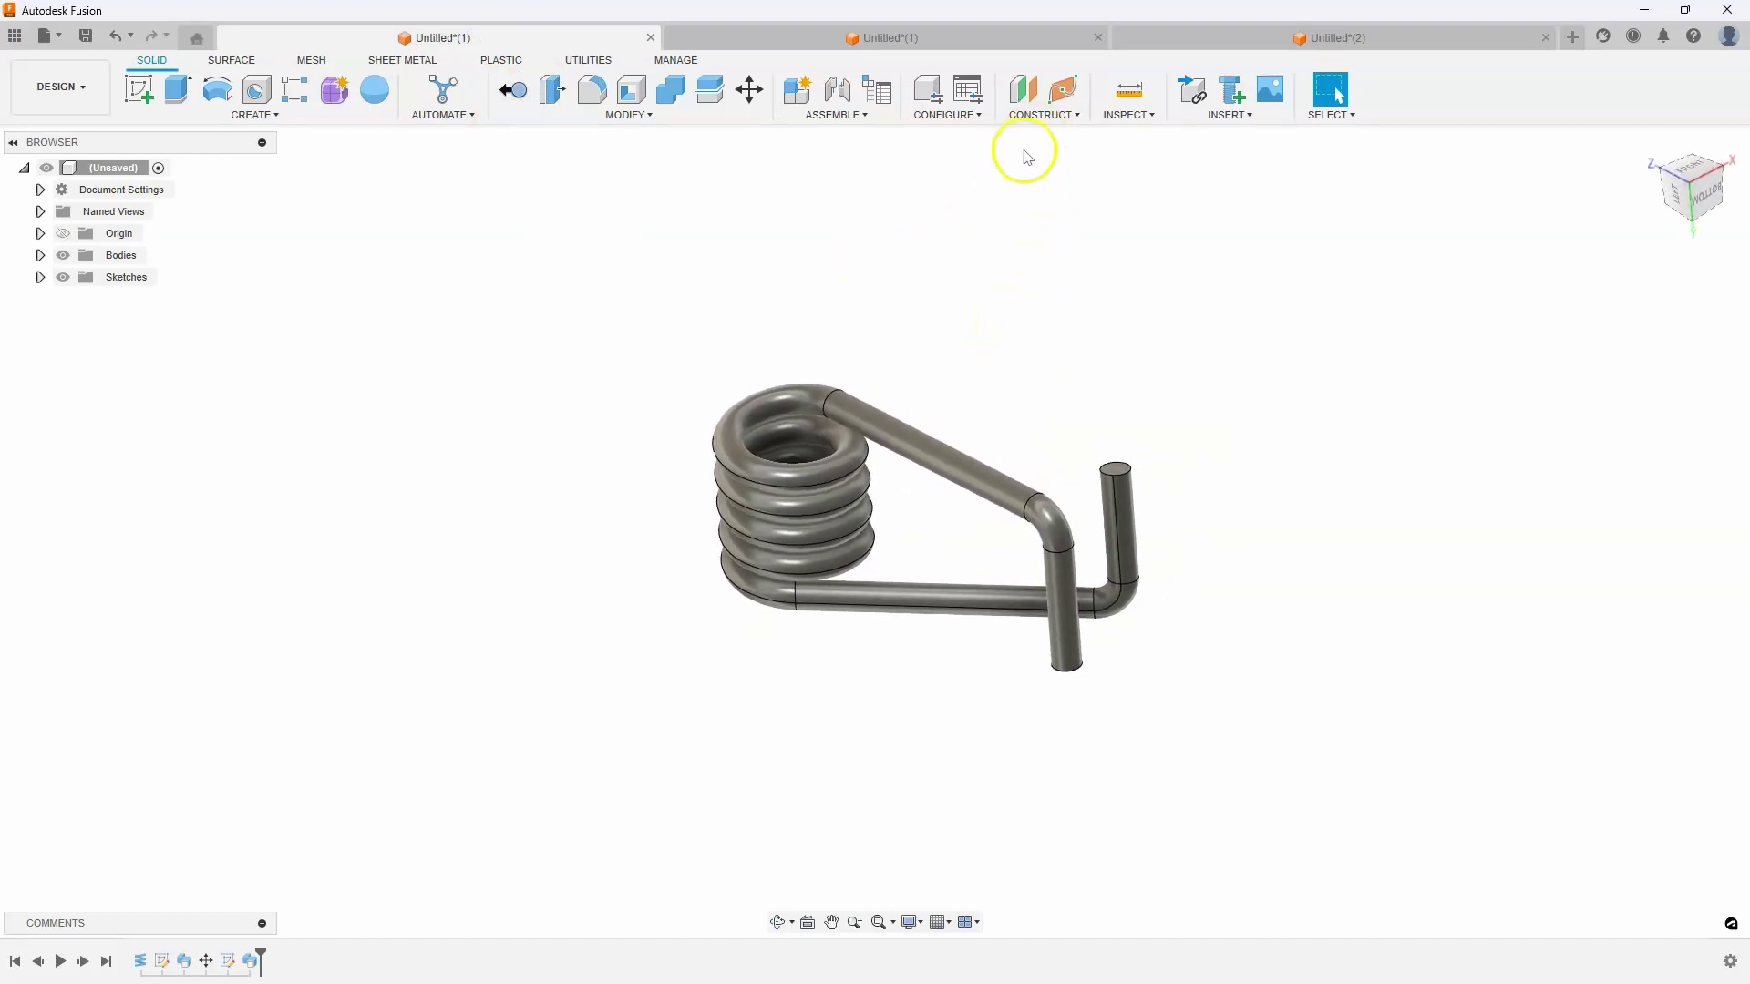
left_click(1036, 116)
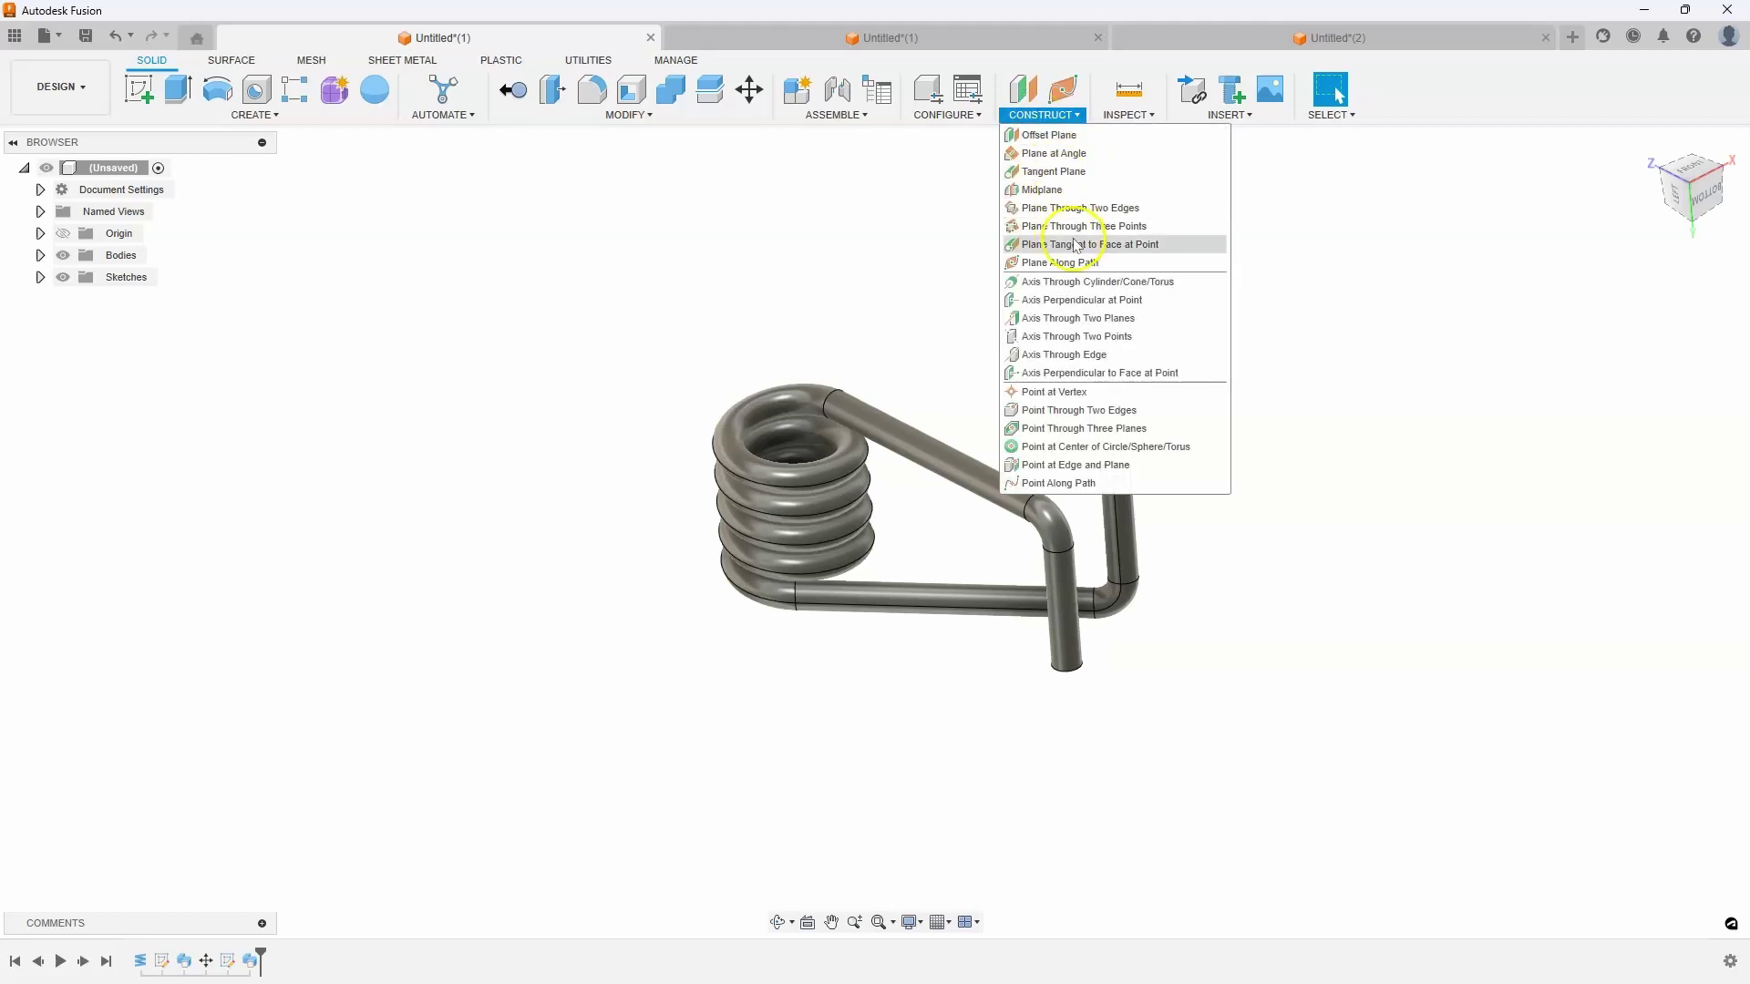
left_click(1069, 284)
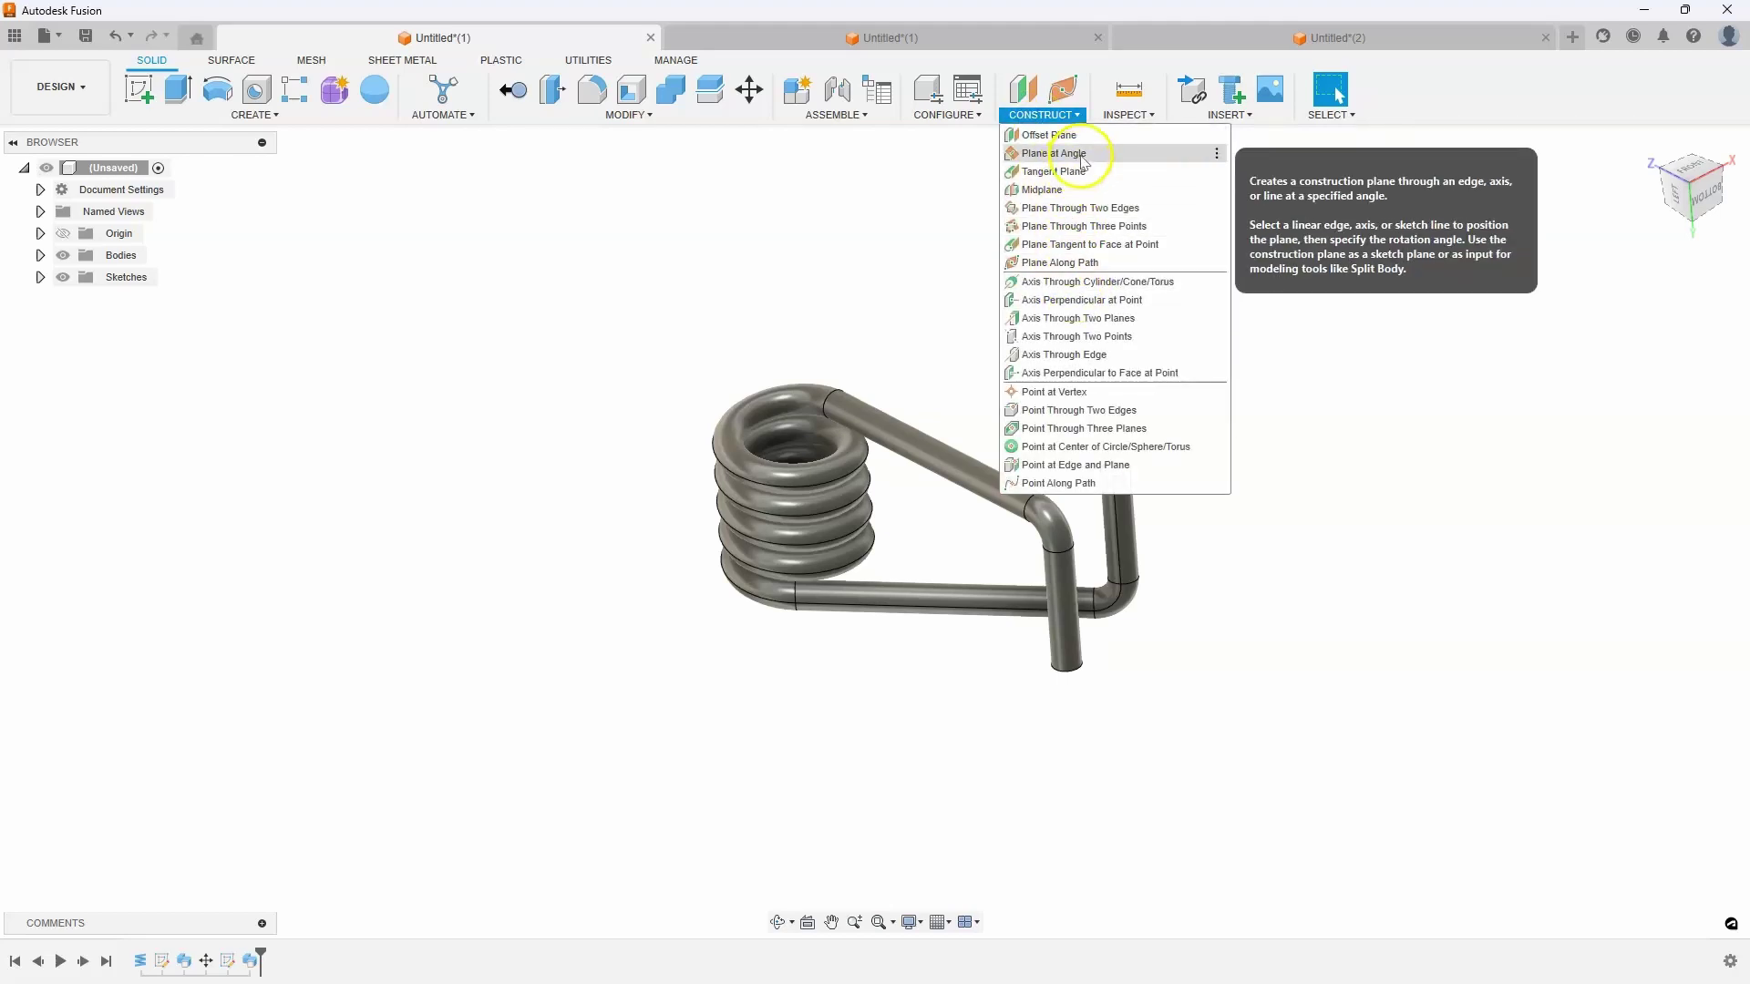
left_click(1392, 345)
Step: In a new design, start a Coil on the horizontal XY plane, centred on the origin with a 0.5 in diameter
left_click(1576, 39)
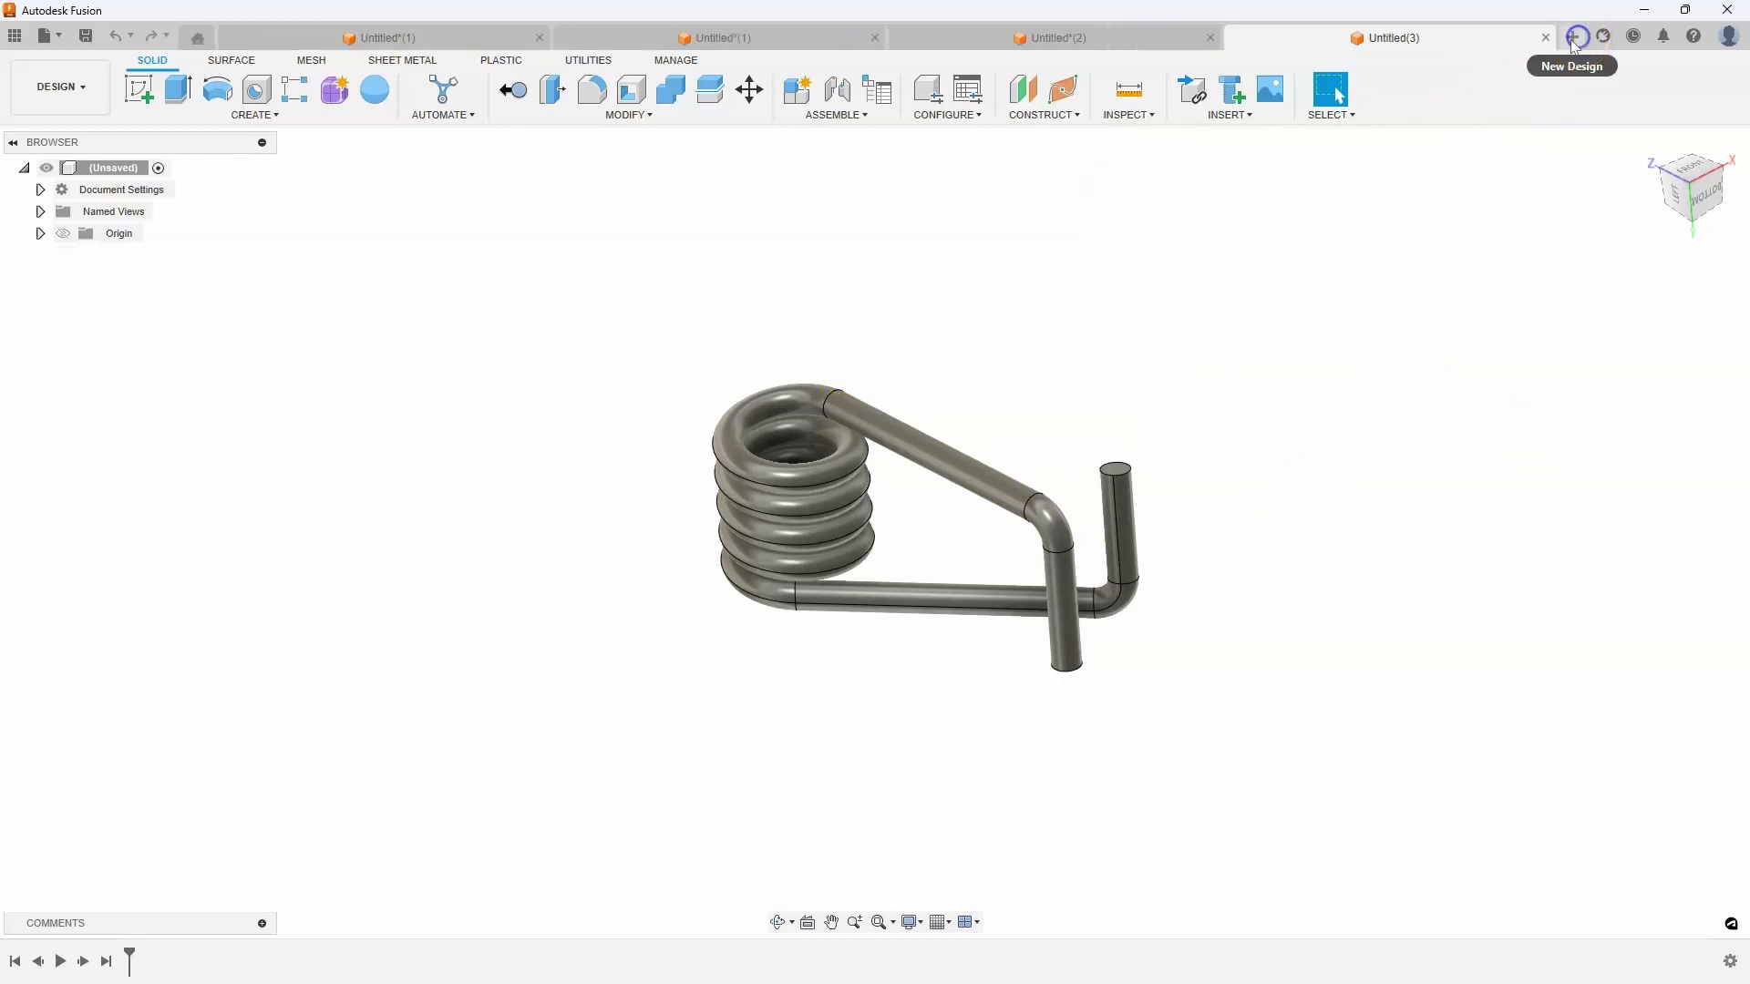
left_click(253, 115)
left_click(176, 445)
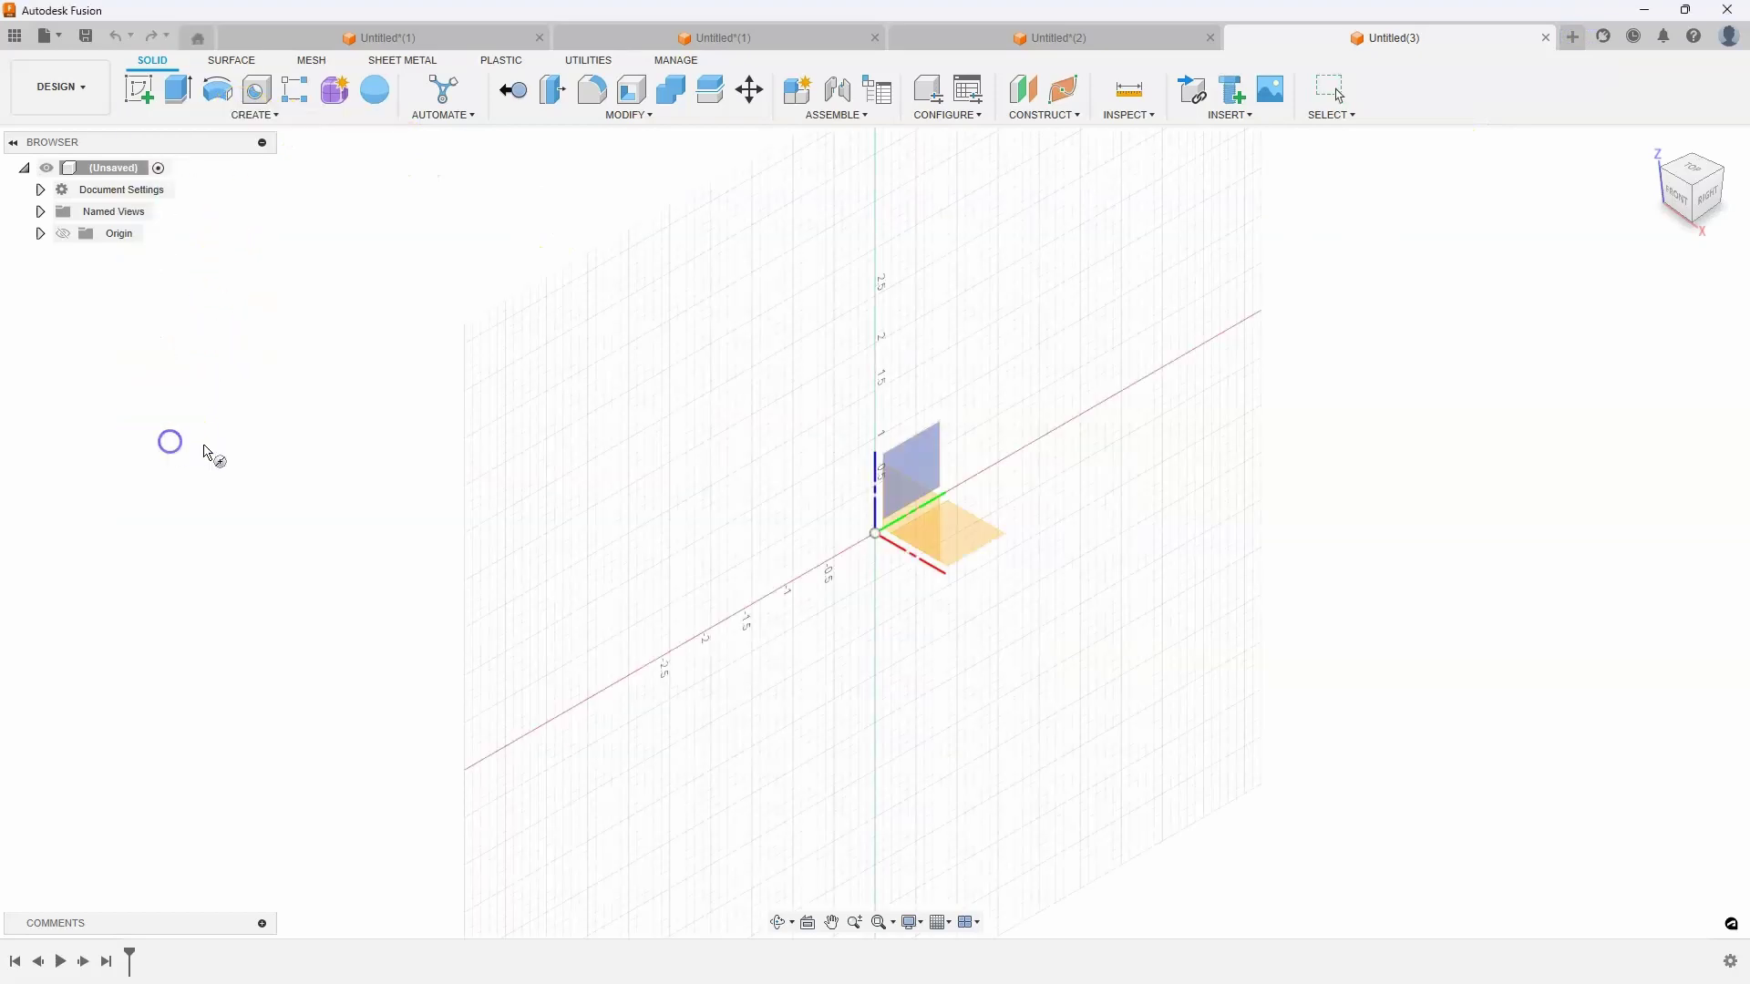
left_click(943, 533)
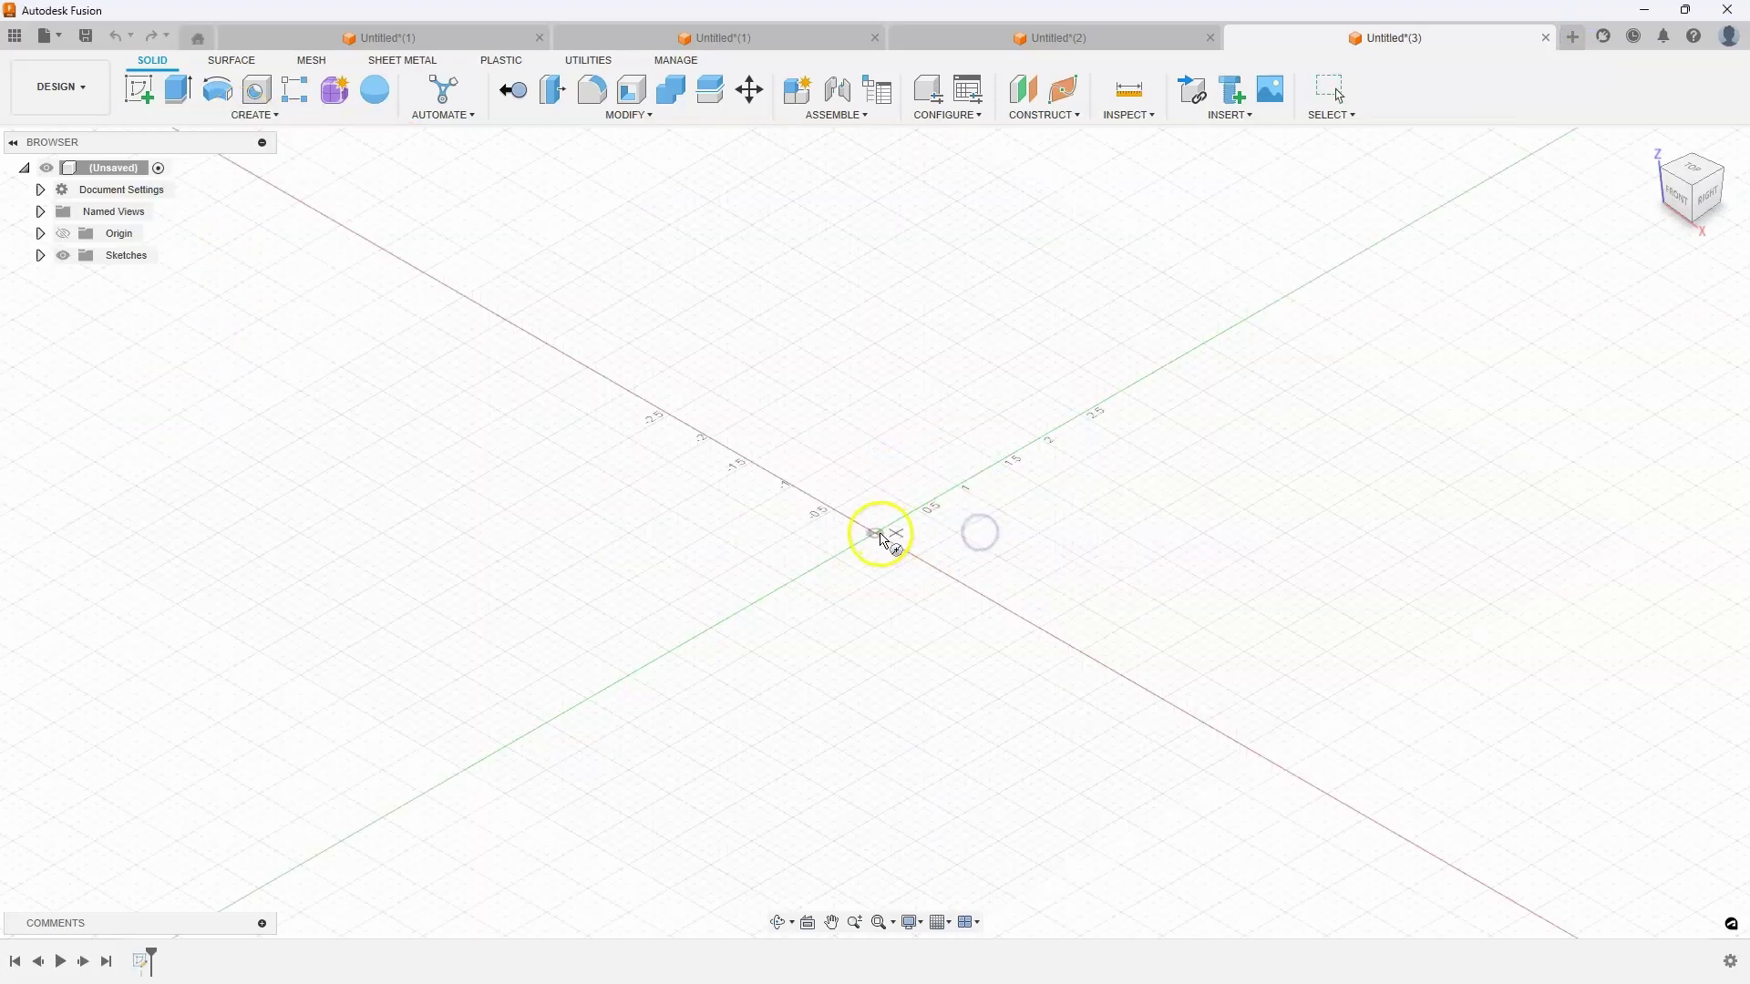
left_click(879, 535)
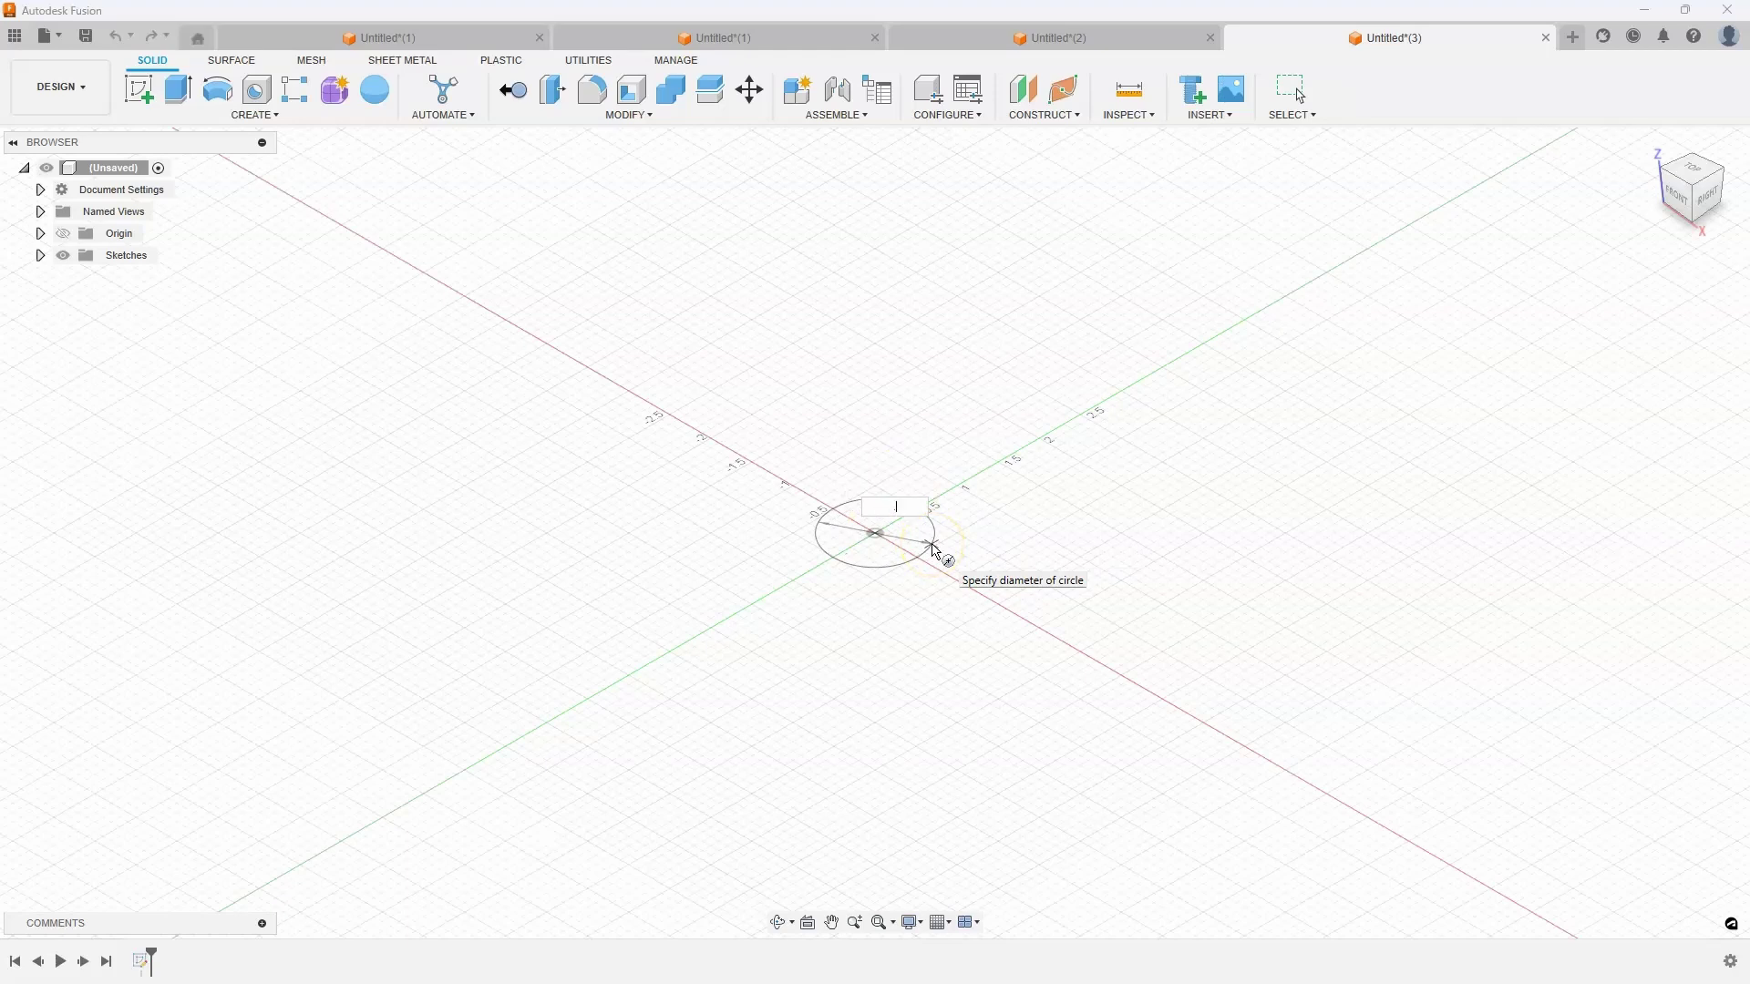
type(".5")
key("Return")
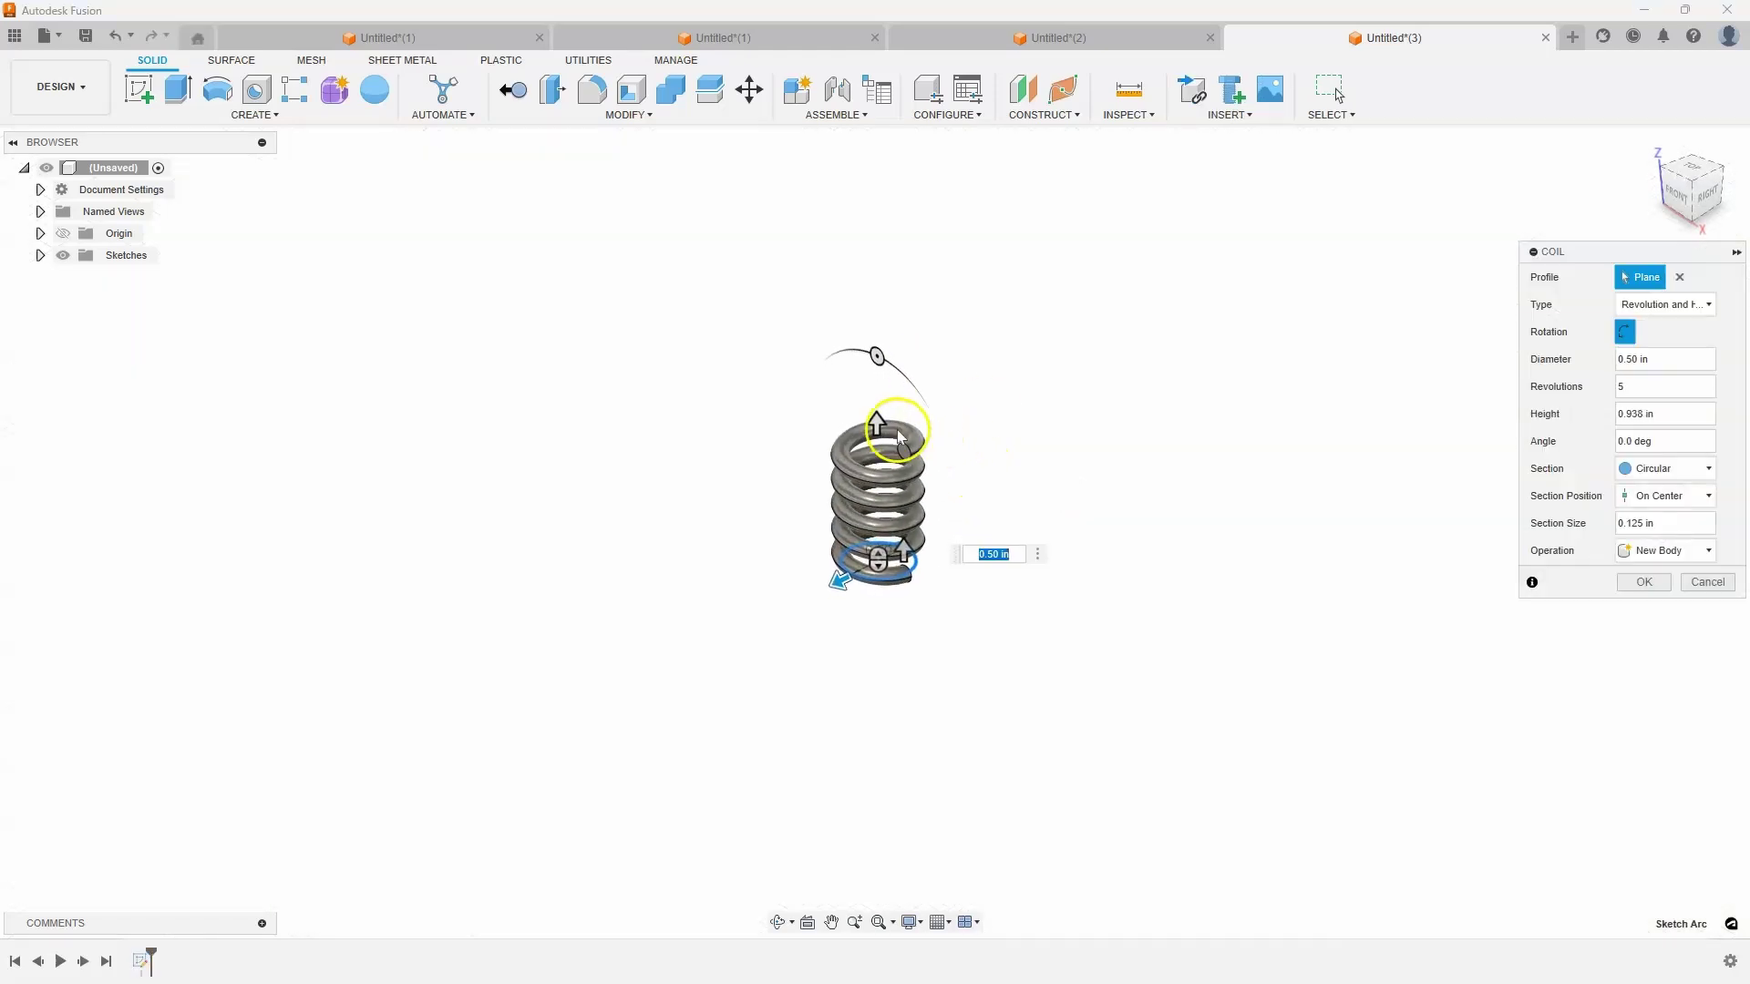
Step: Set the coil's height to 0.65 in and create it as a new body with 5 revolutions and a 0.125 in circular section
left_click_drag(879, 417, 884, 456)
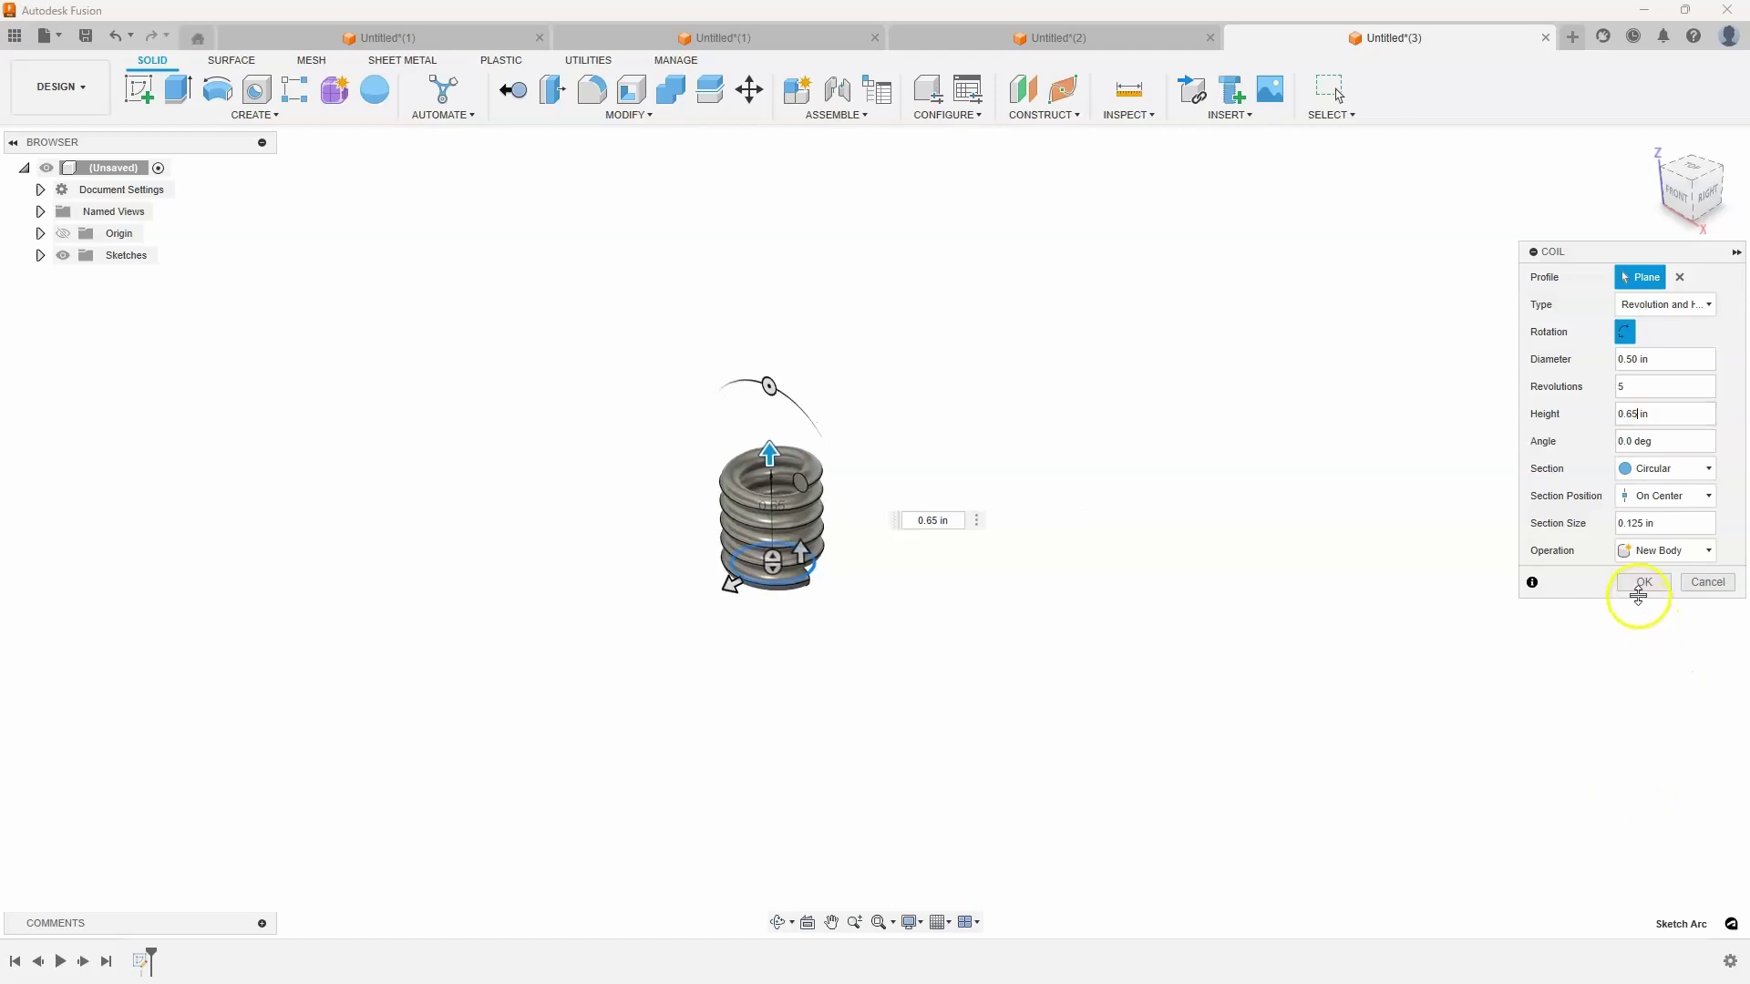
left_click(1642, 584)
middle_click_drag(683, 352, 718, 356, "shift")
scroll(713, 352, "up", 3)
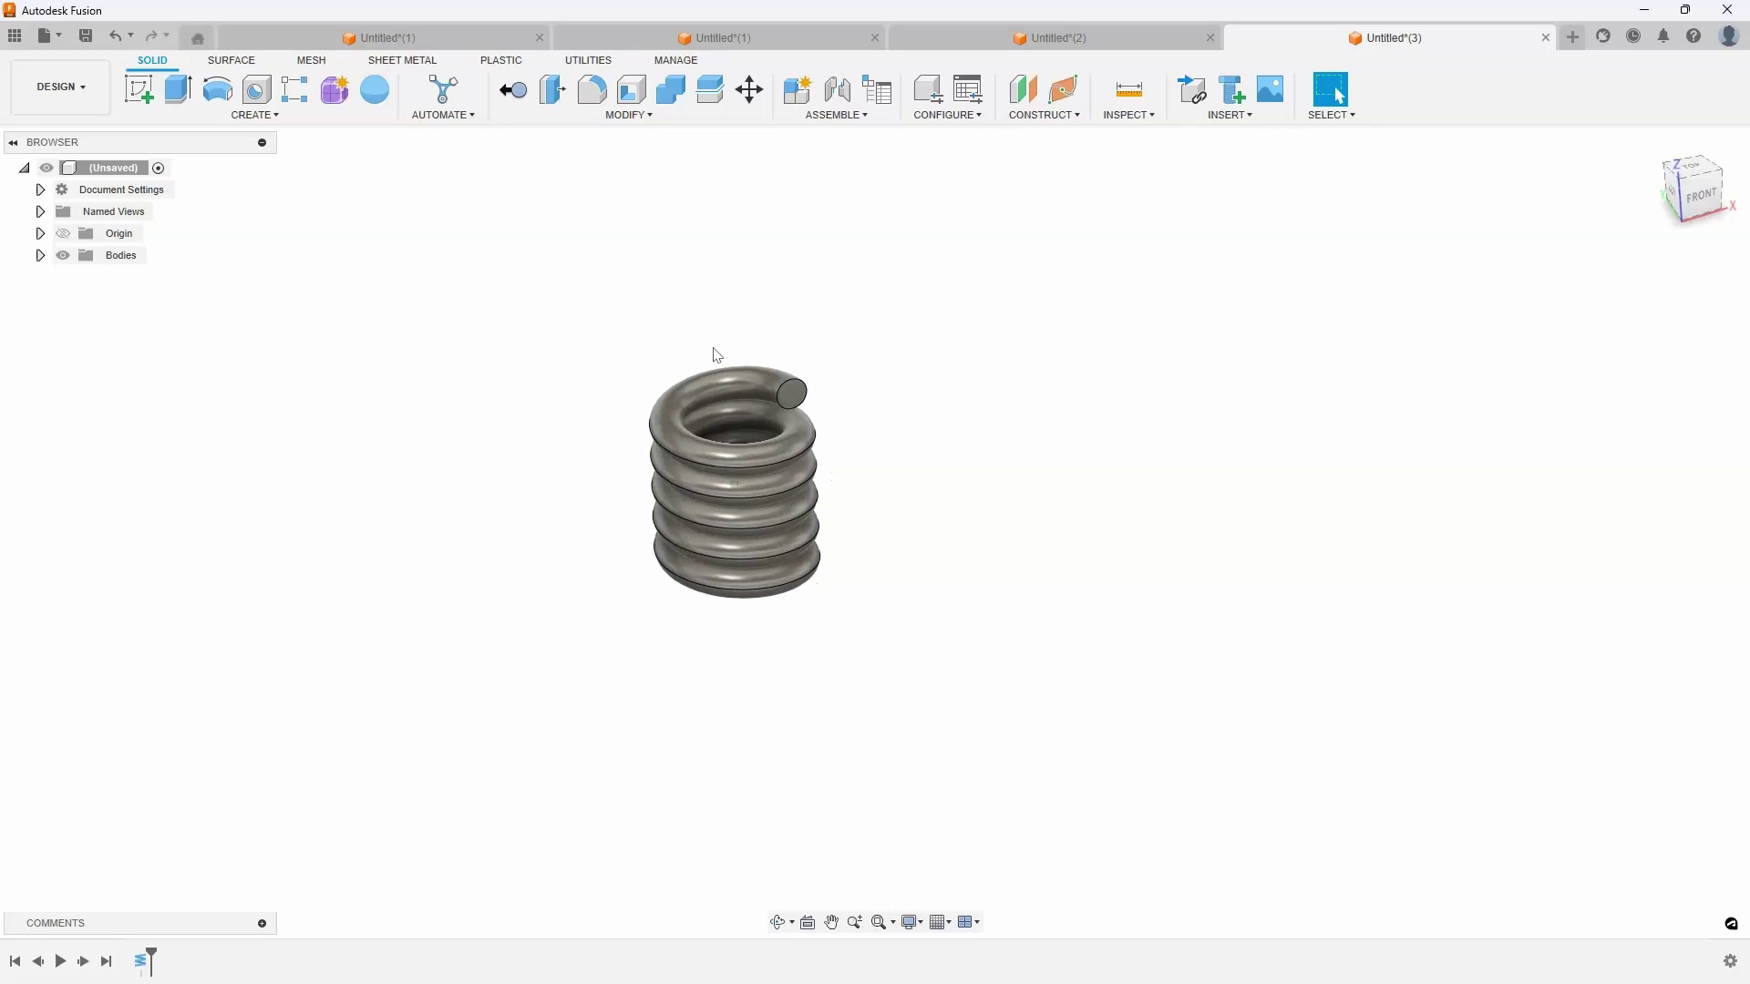
Step: Start a new sketch on the horizontal XY origin plane beneath the coil, with 3D Sketch enabled
left_click(151, 98)
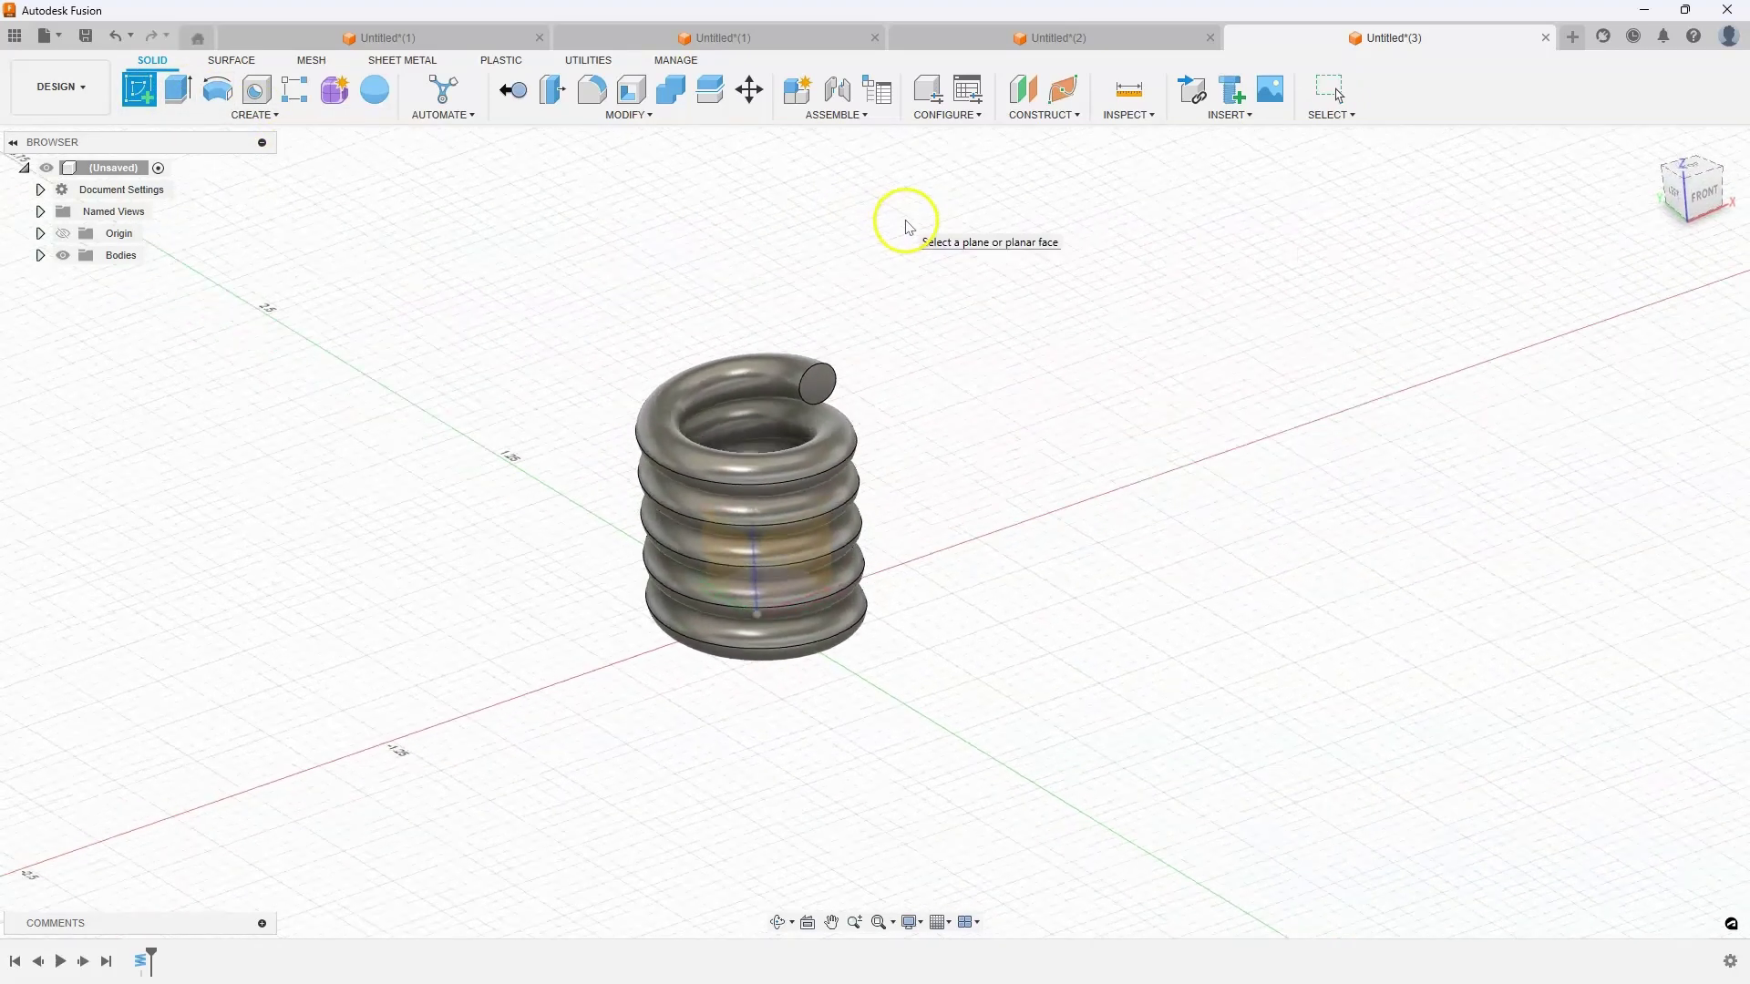
middle_click_drag(902, 235, 783, 509, "shift")
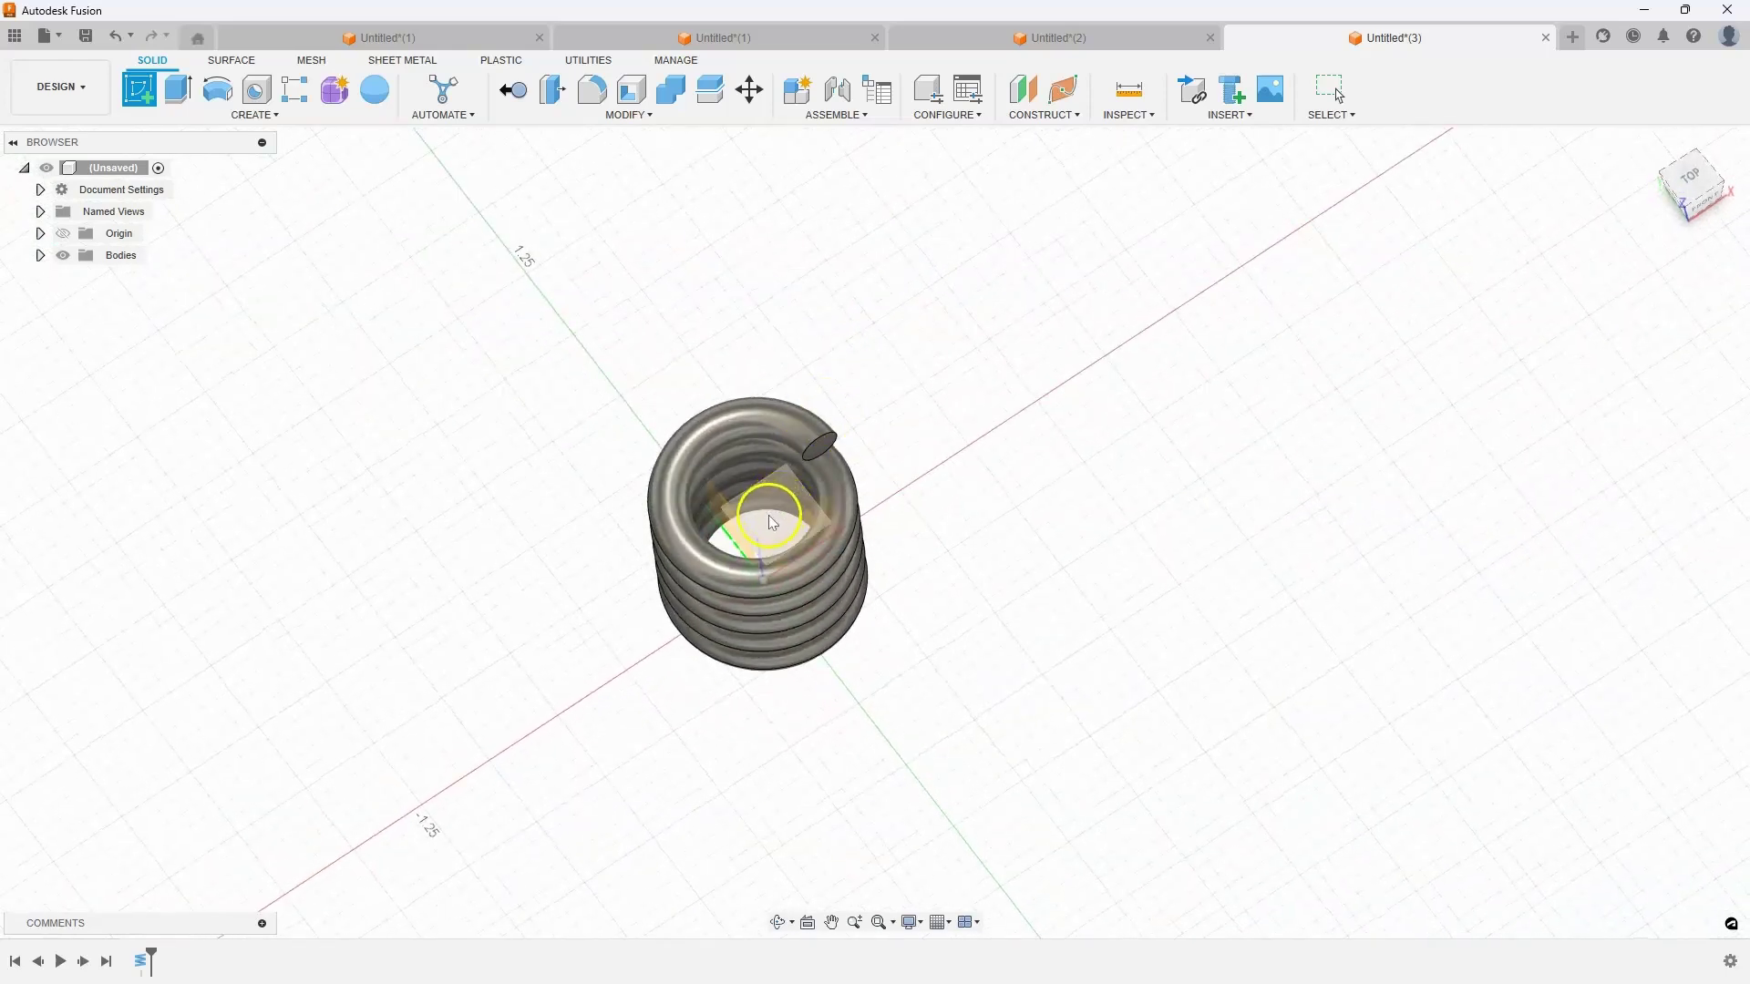
left_click(769, 519)
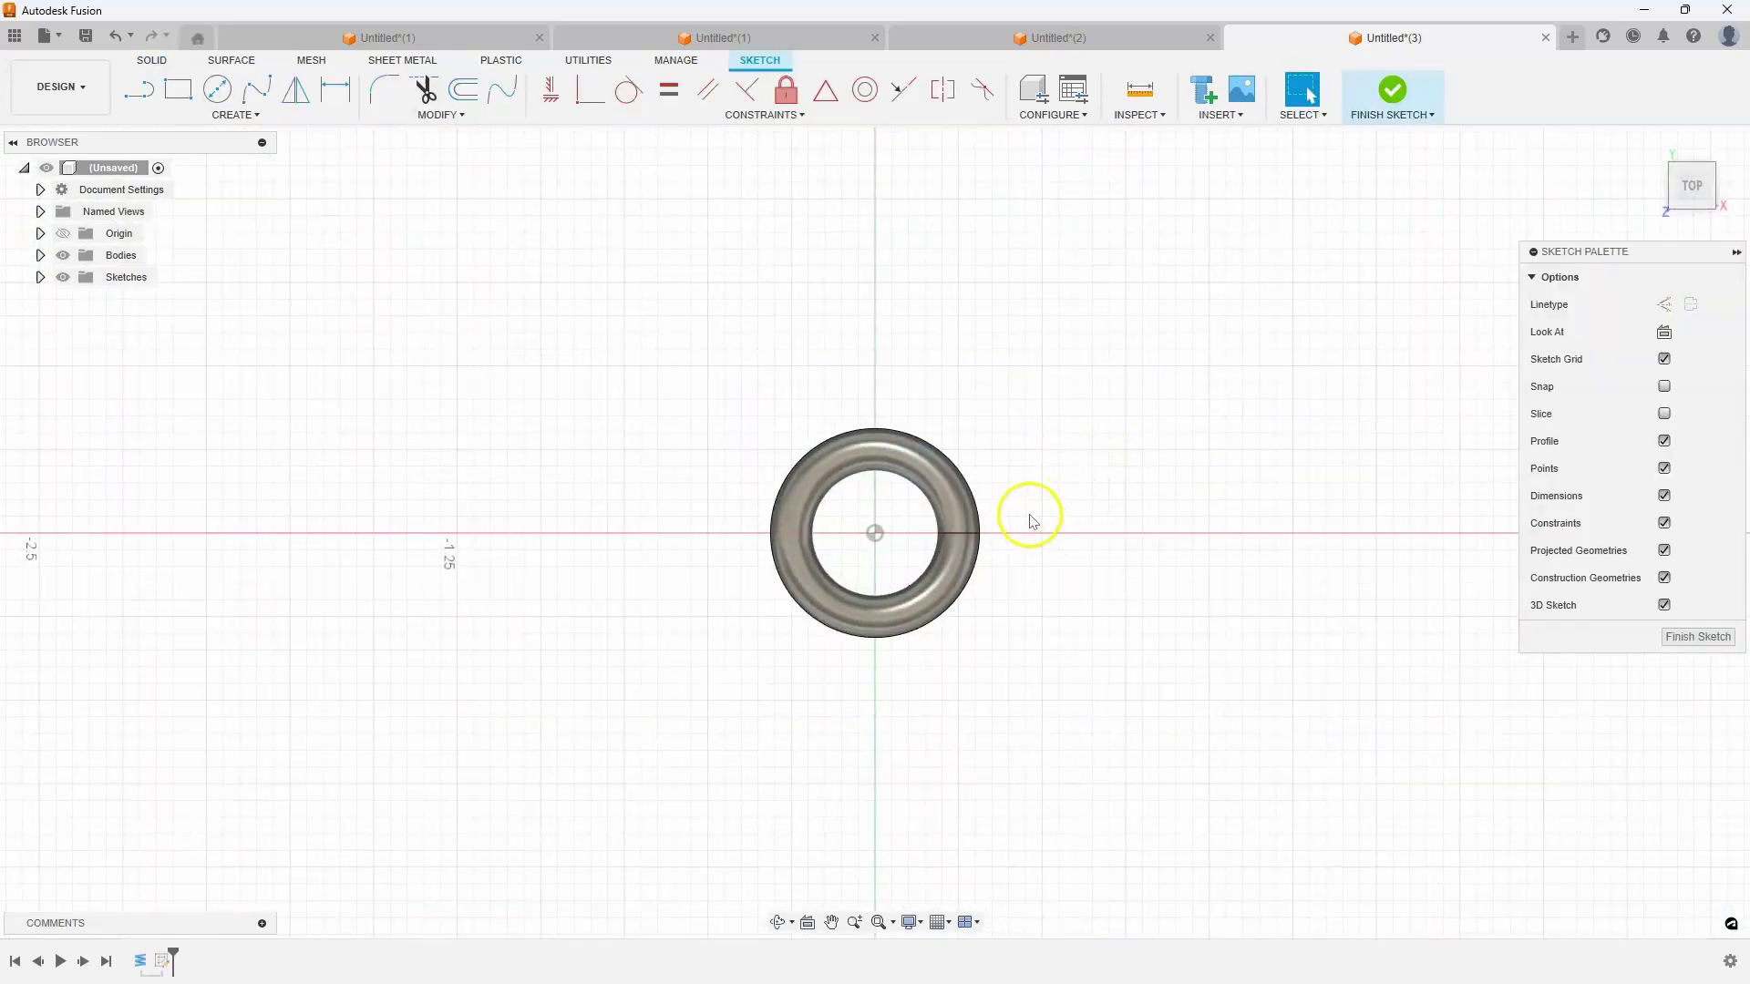
middle_click_drag(1028, 506, 1030, 389, "shift")
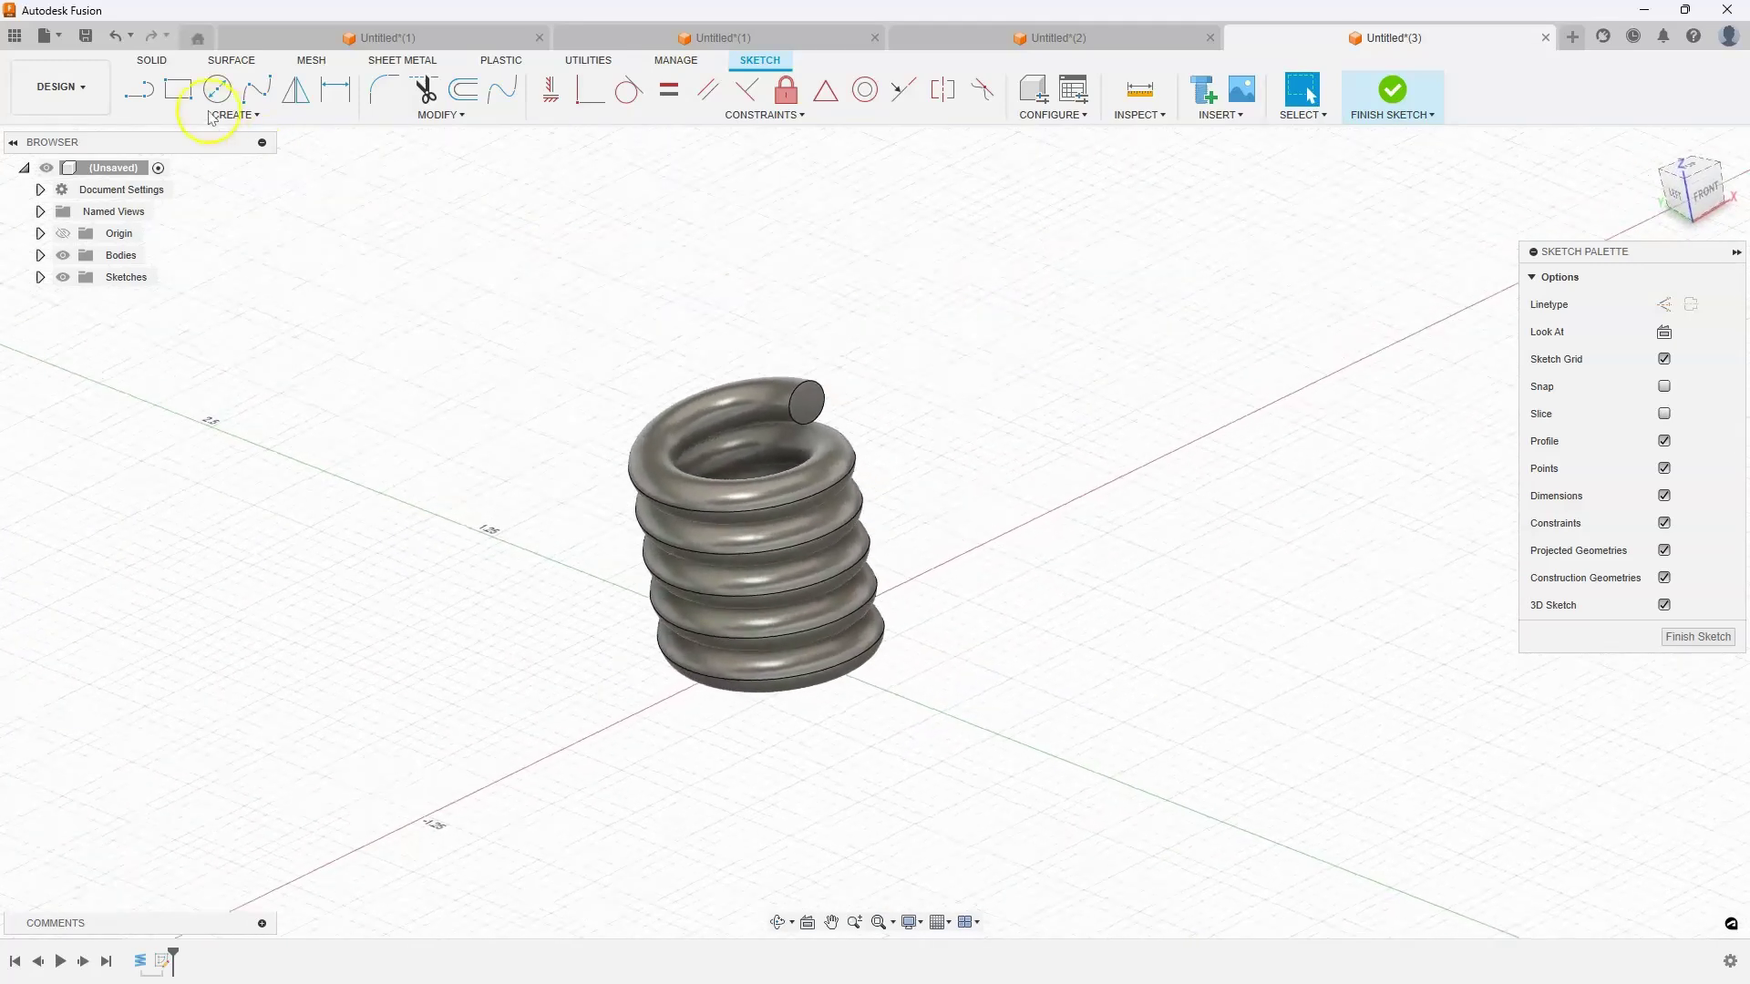
Step: Draw a 1 in line outward from the centre of the coil's upper end face, parallel to the Y axis
left_click(148, 97)
left_click(1270, 495)
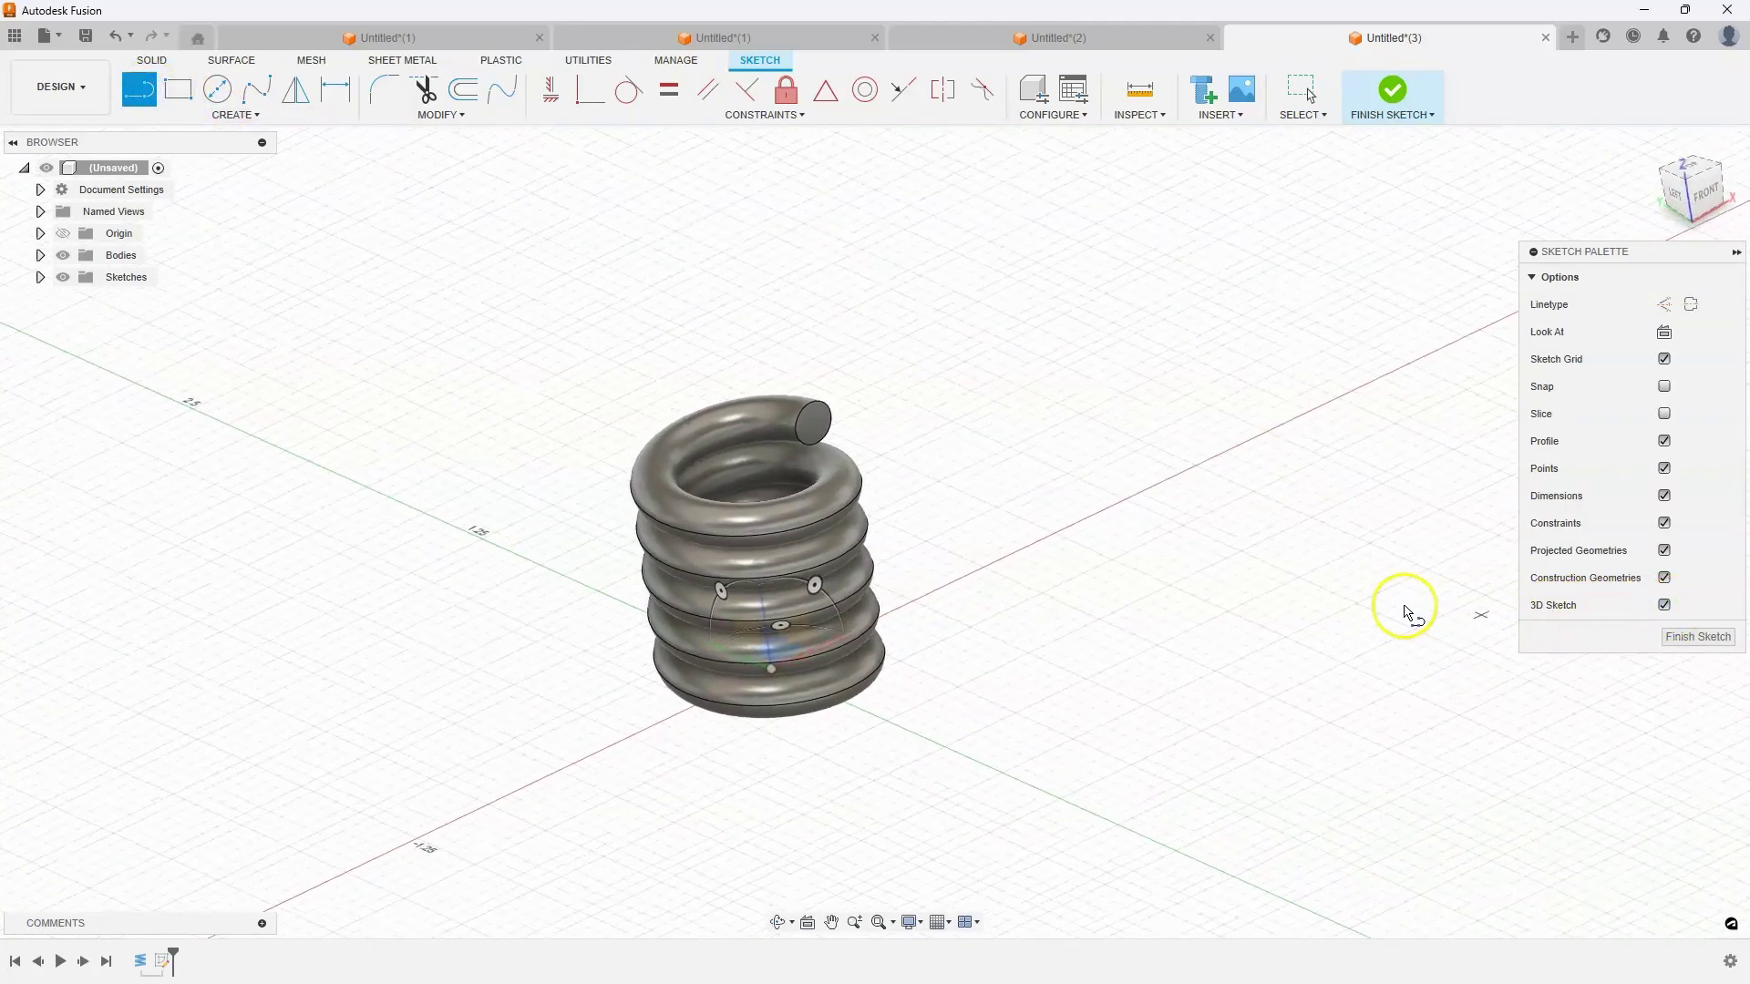
scroll(1054, 484, "up", 3)
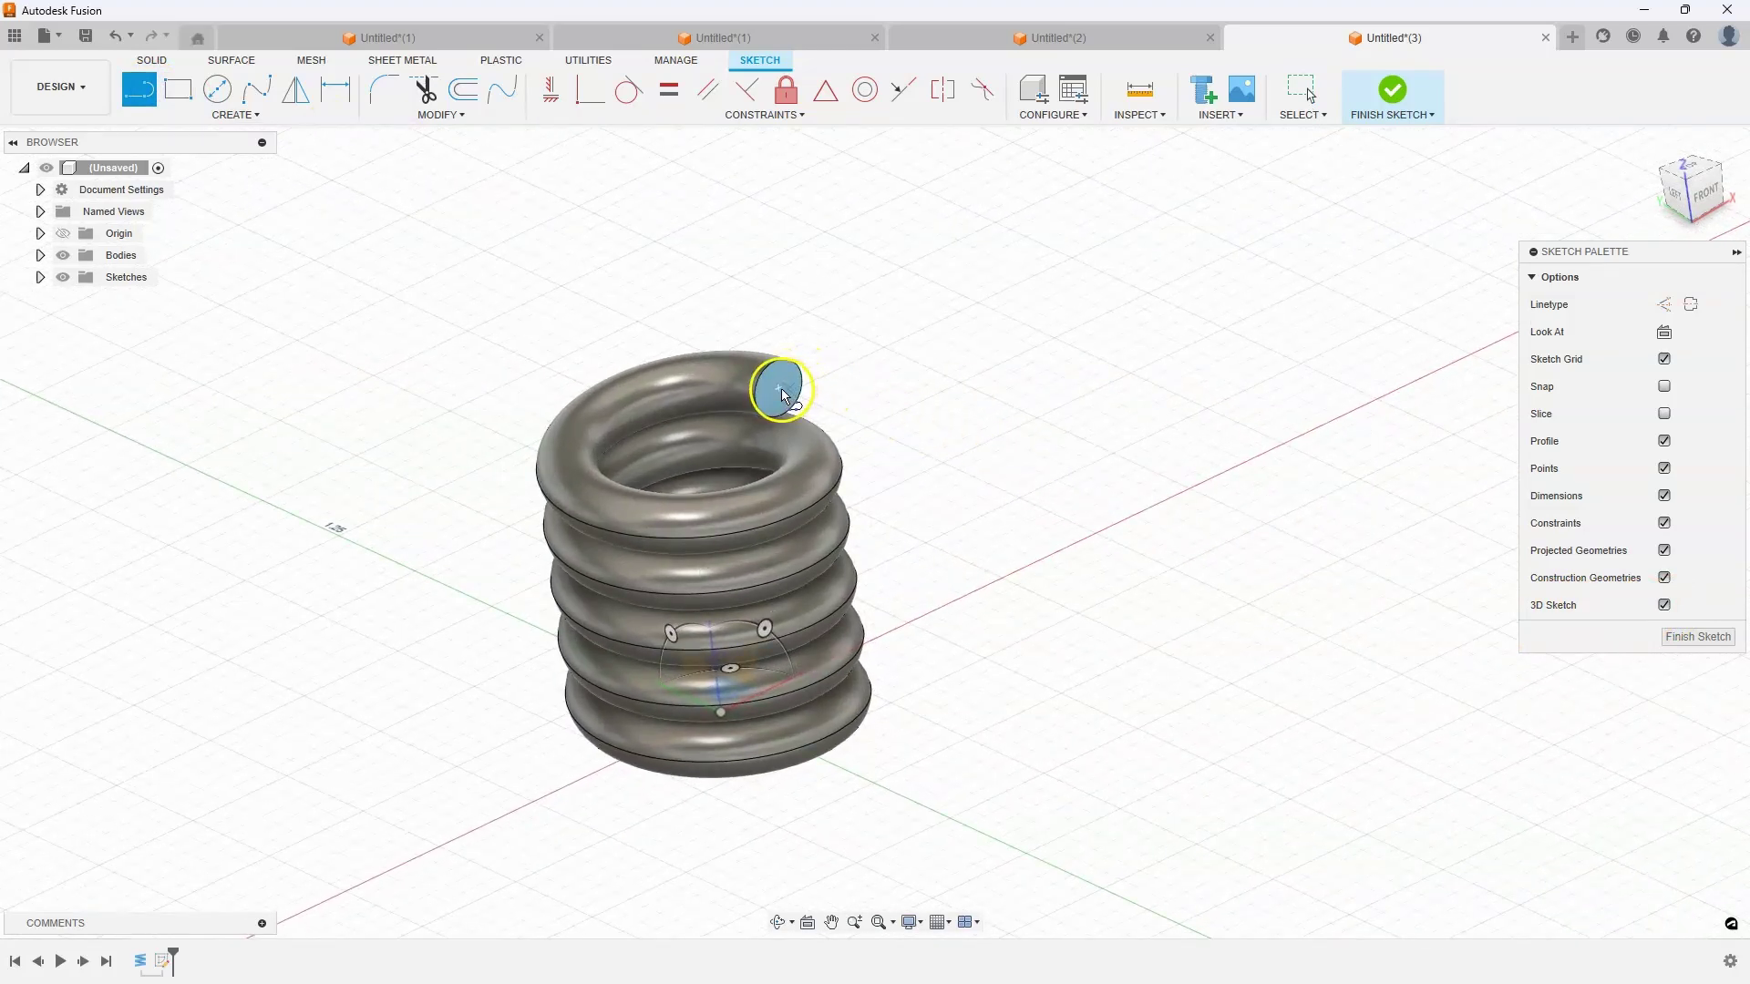
left_click(782, 393)
mouse_move(840, 436)
left_mouse_down()
mouse_move(909, 446)
mouse_move(1078, 531)
mouse_move(758, 360)
mouse_move(921, 468)
mouse_move(993, 492)
mouse_move(1076, 444)
left_mouse_up()
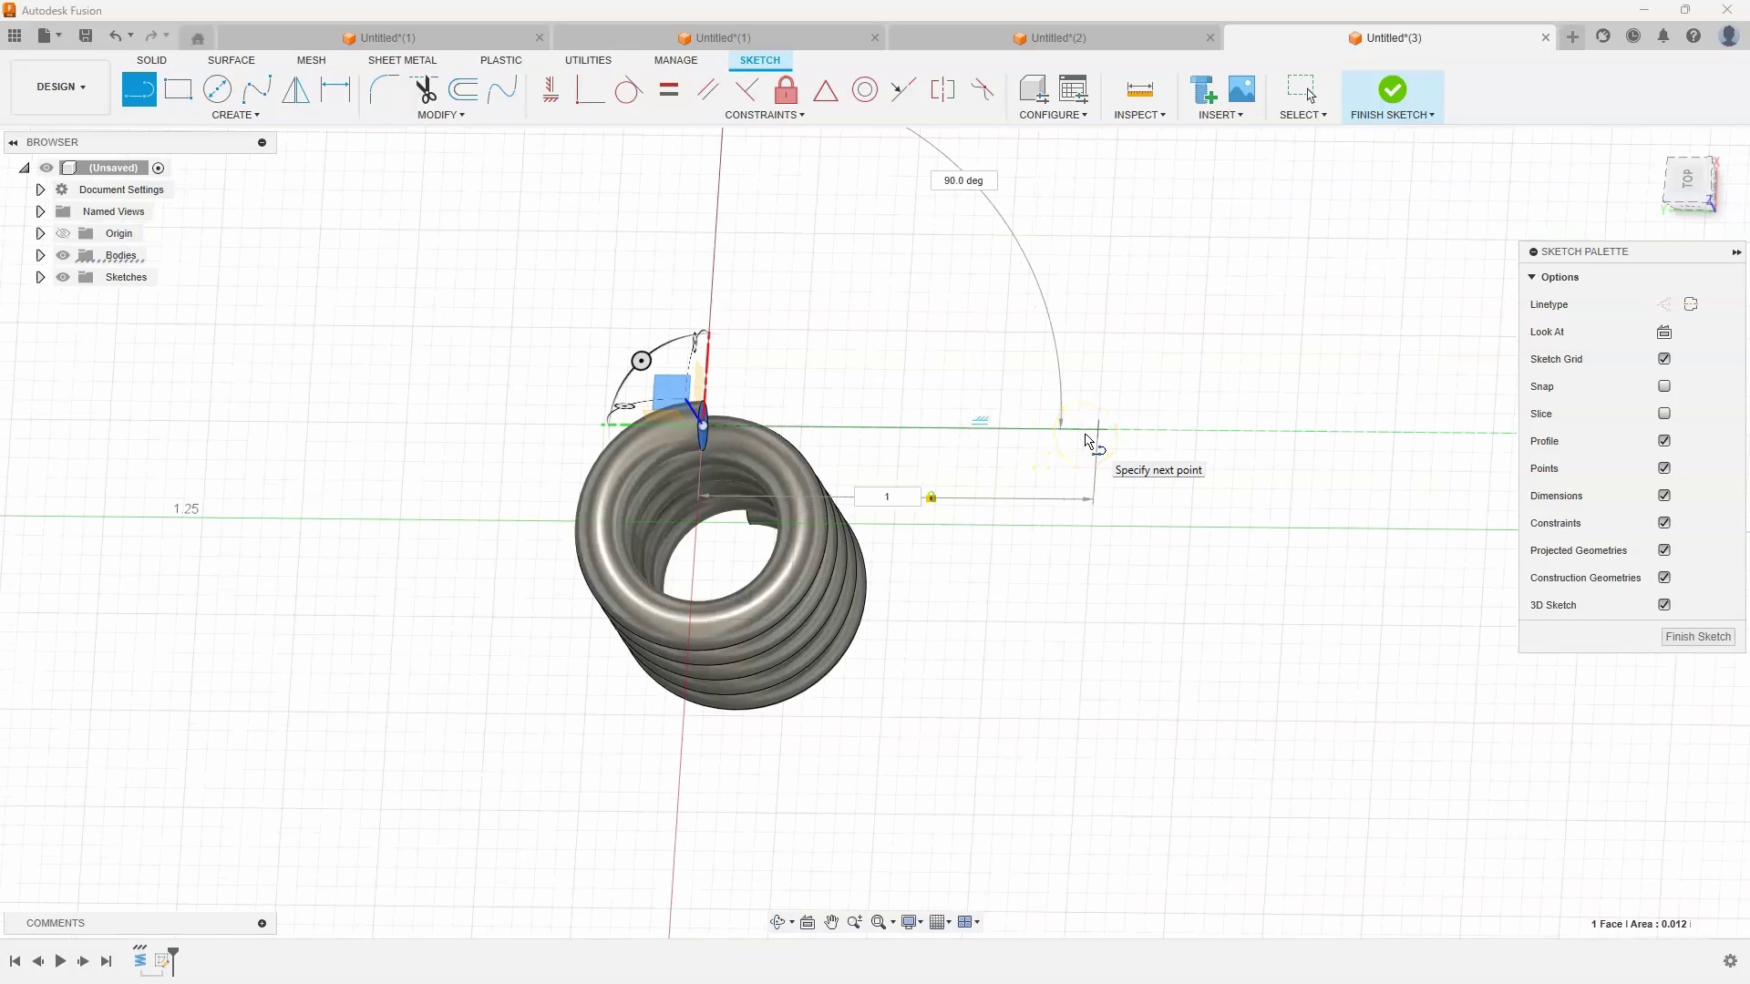
left_click(1087, 442)
key("Escape")
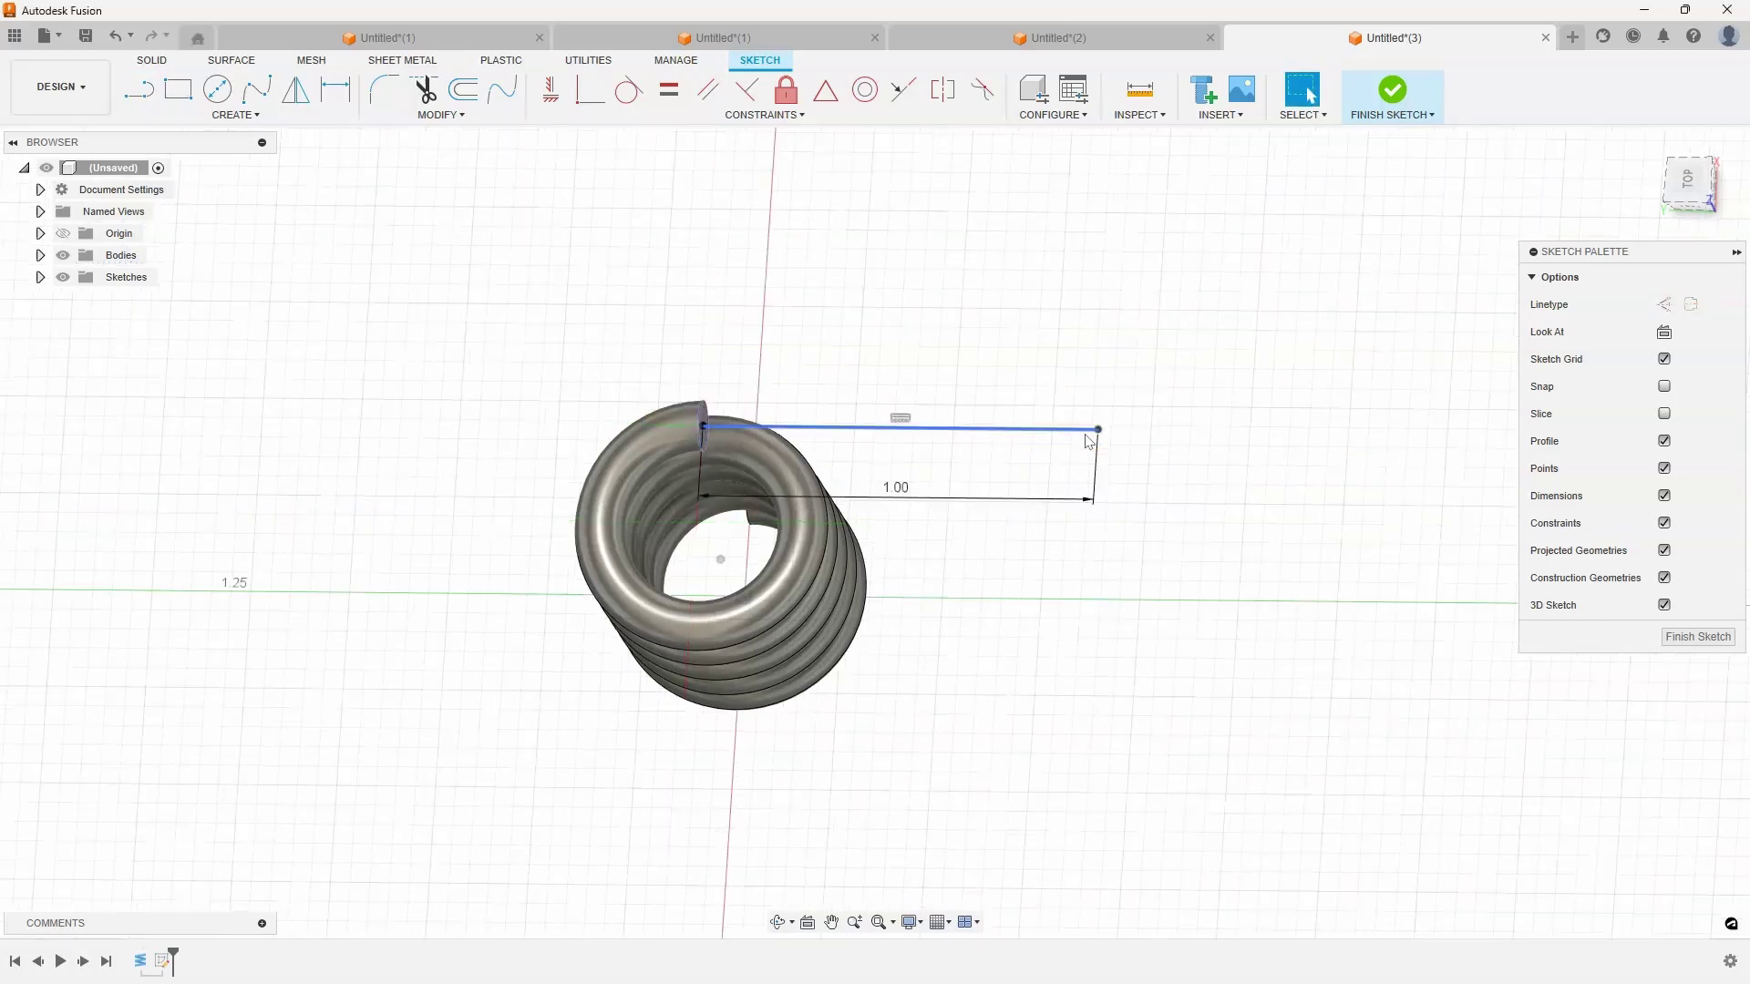
Step: Draw a 0.5 in vertical line downward from the free end of the 1 in line
left_click(155, 97)
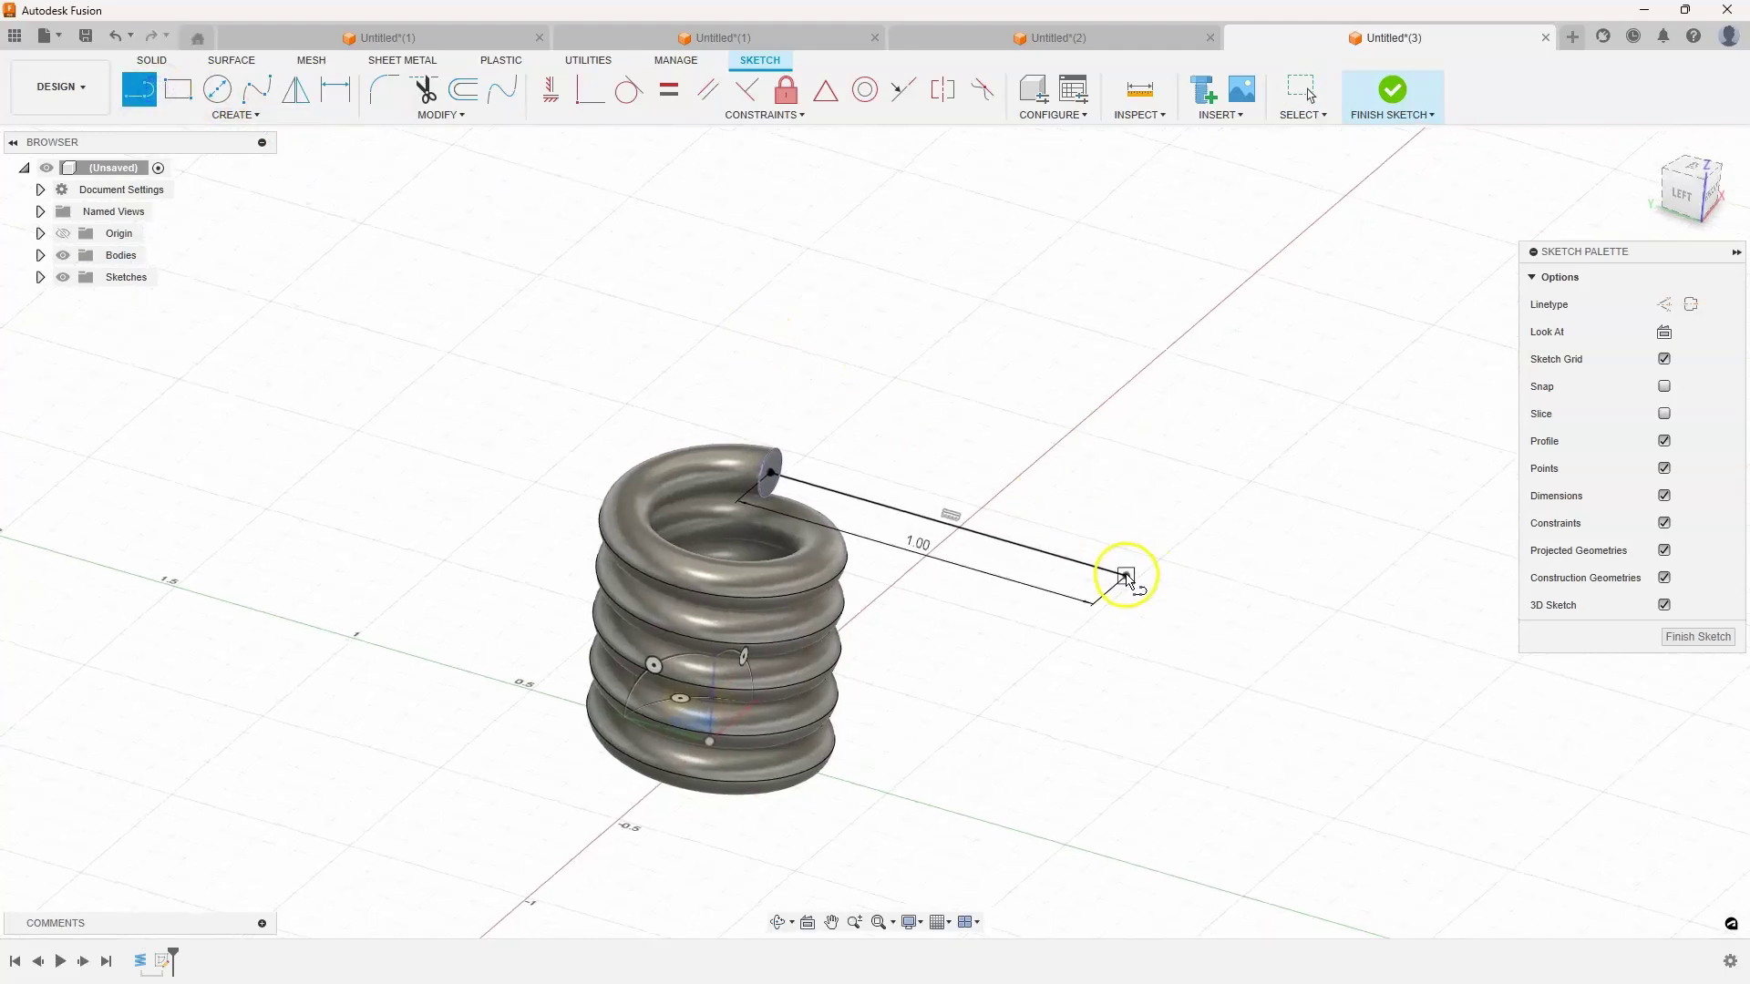
left_click(1126, 576)
middle_click_drag(1126, 593, 1032, 492)
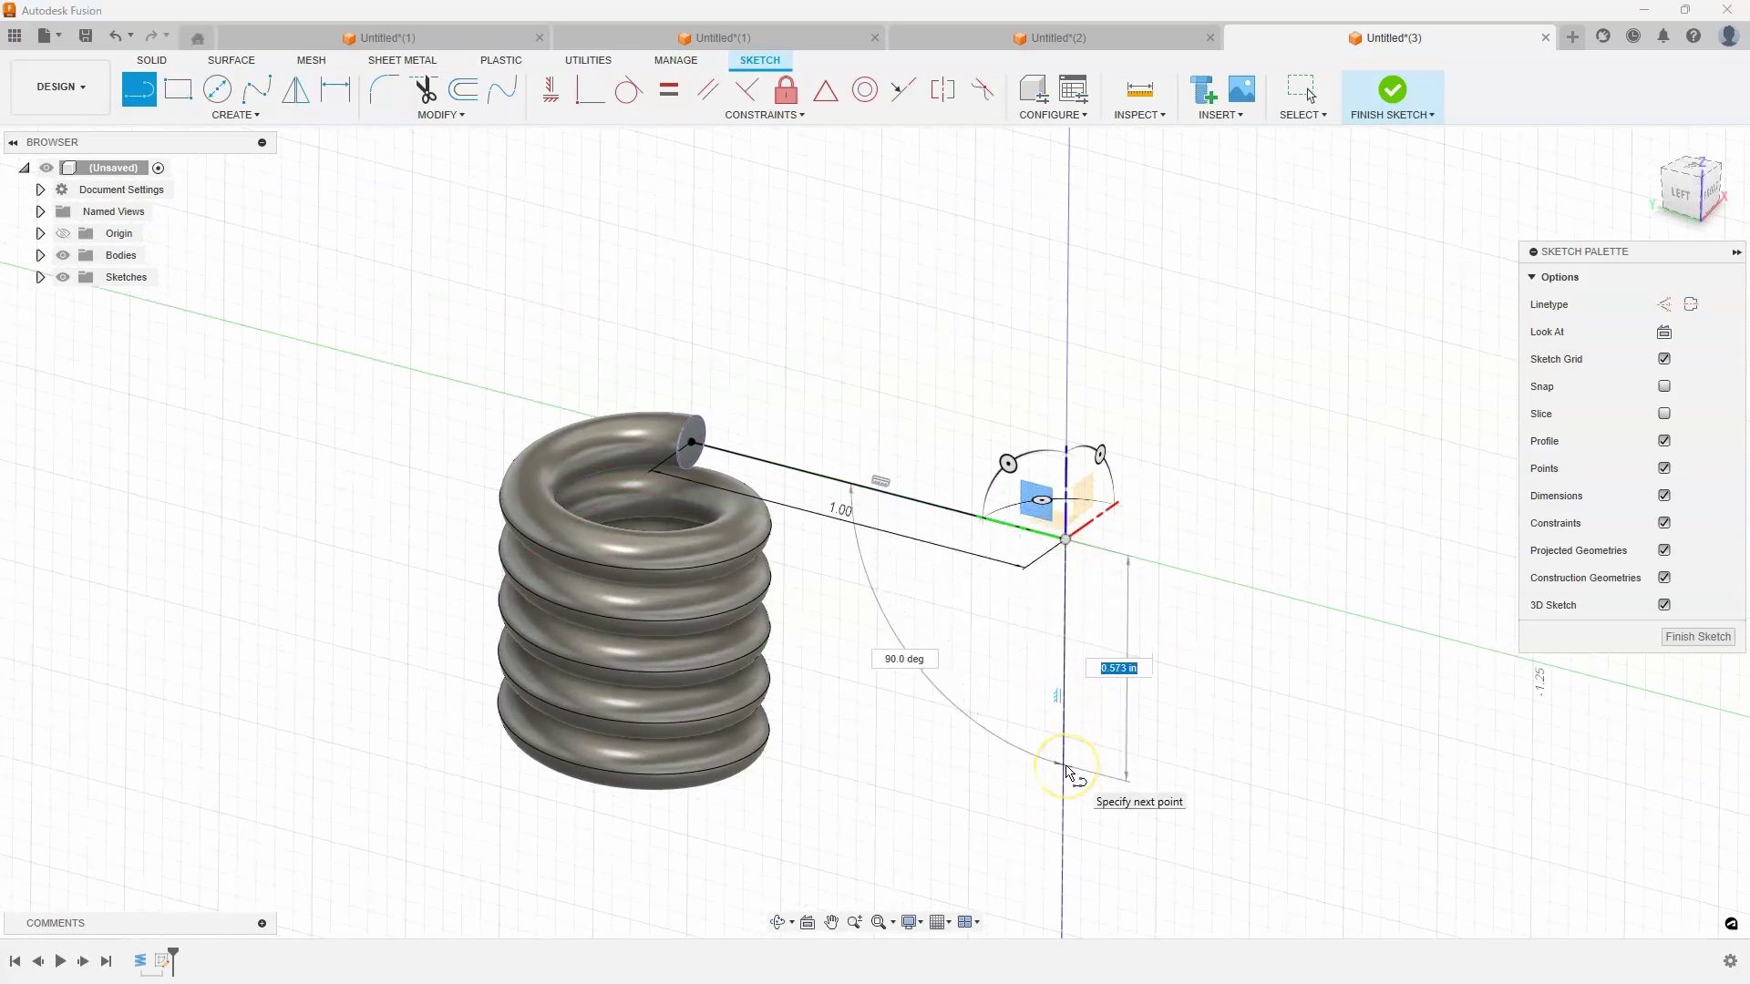
key("Tab")
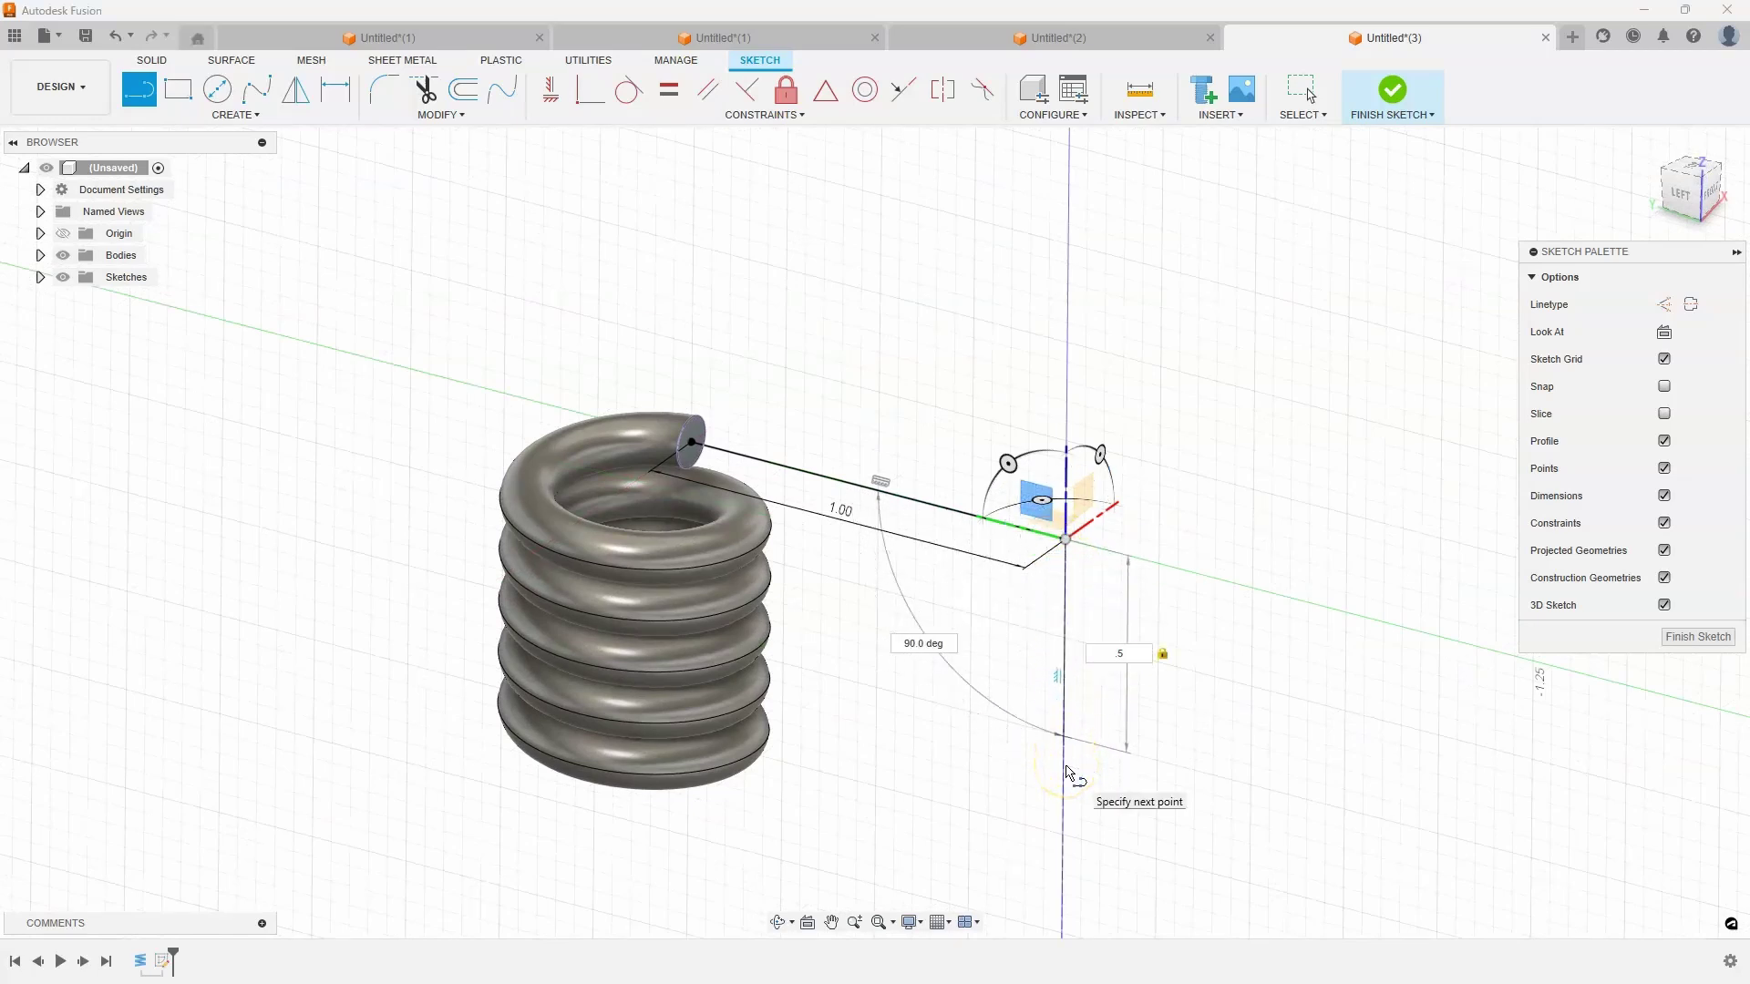
key("Return")
key("Escape")
Step: Round the corner between the two lines with a 0.1 in sketch fillet and finish the sketch
mouse_move(1455, 663)
middle_mouse_down("shift")
mouse_move(1376, 406)
mouse_move(483, 202)
mouse_move(355, 91)
mouse_move(371, 90)
middle_mouse_up("shift")
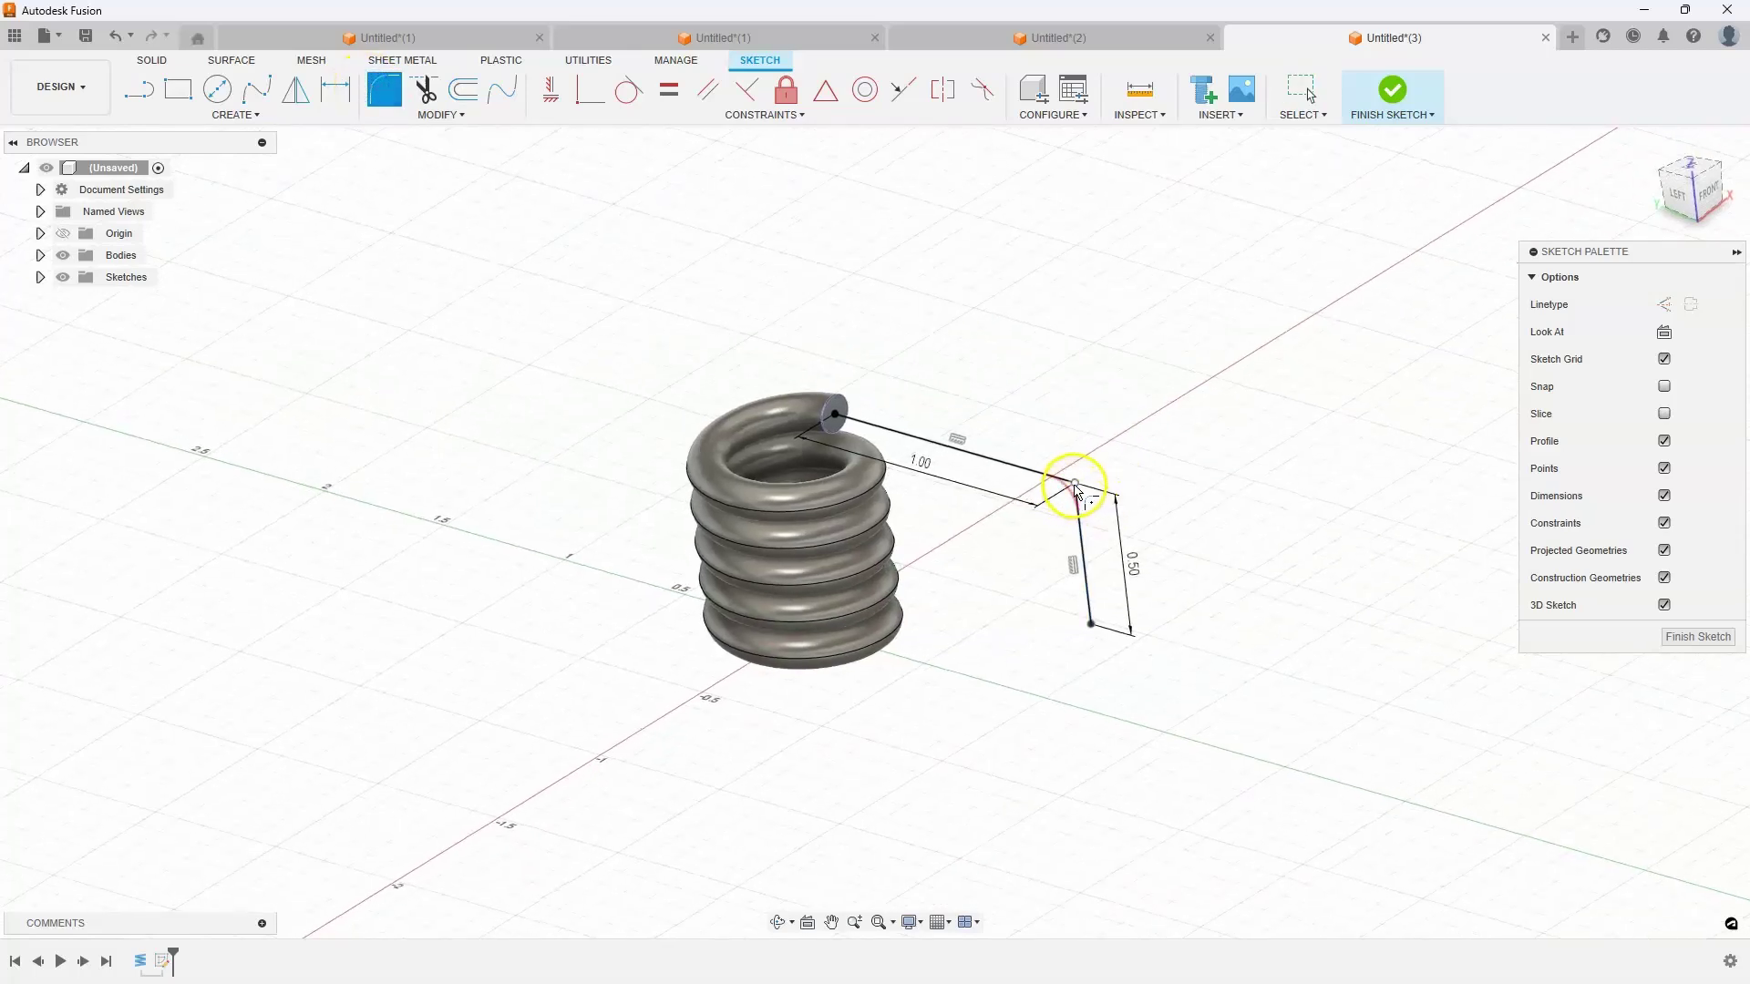
key("Return")
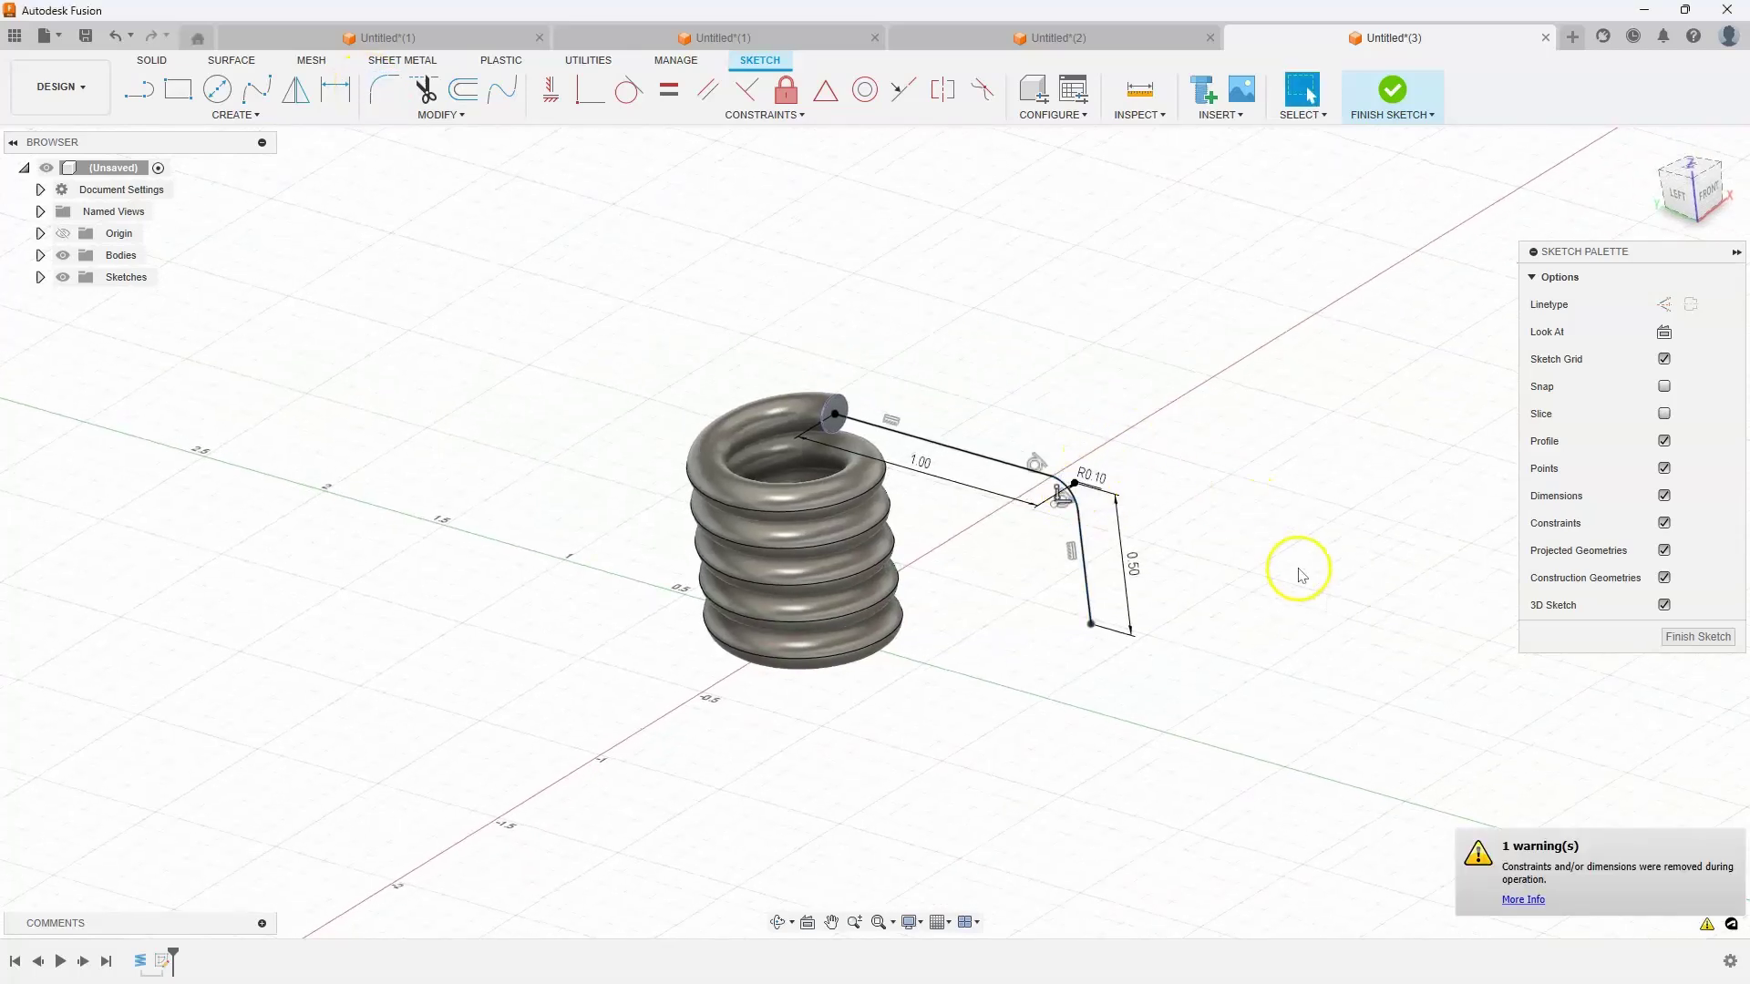
left_click(1392, 89)
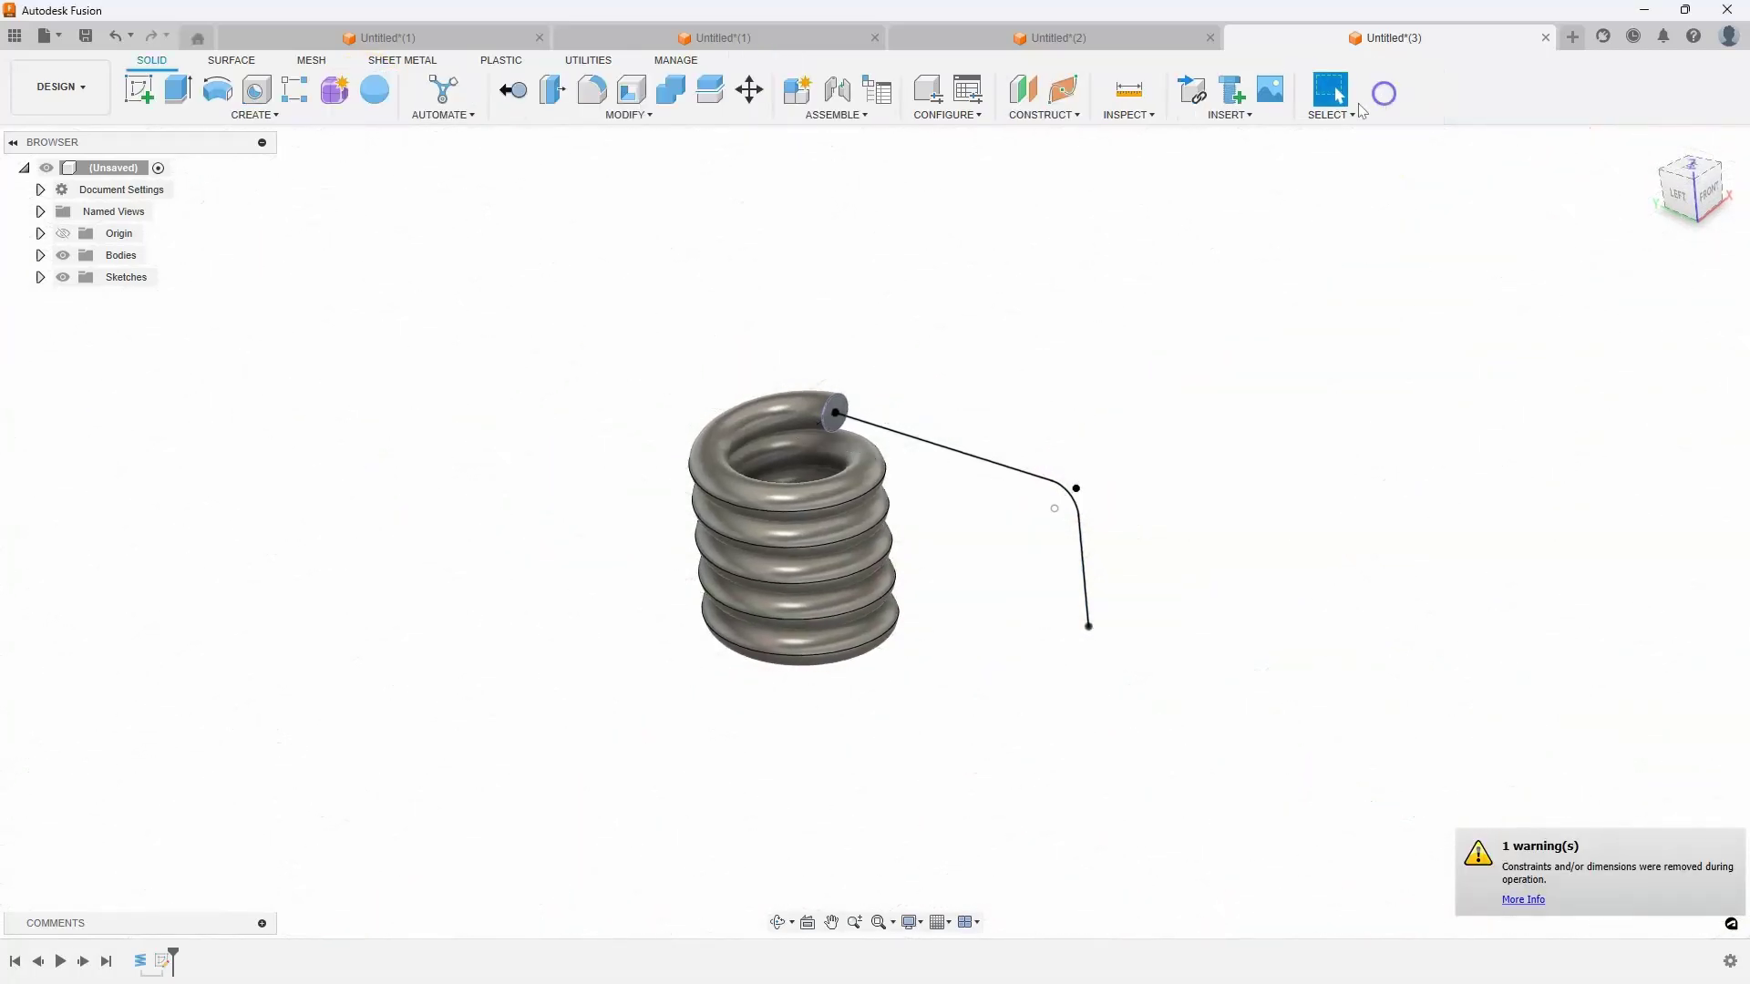
Step: Sweep the circular profile at the coil's upper end along the filleted line path, joining it to the coil body
left_click(258, 115)
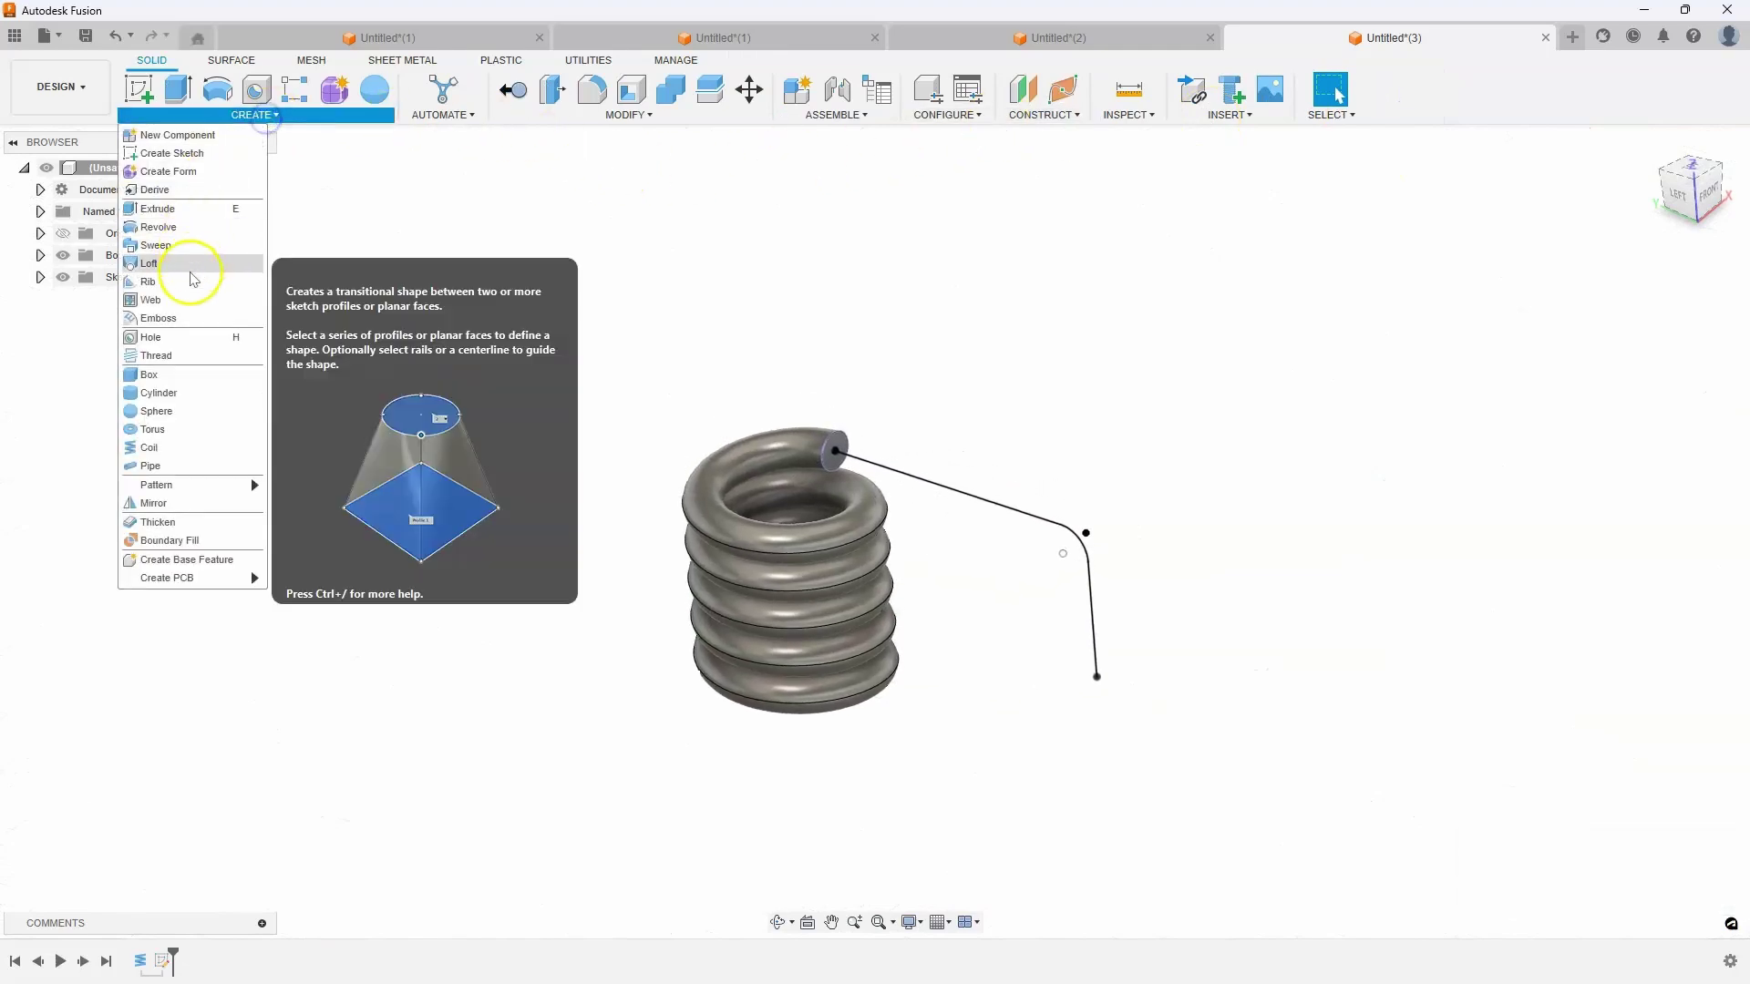
left_click(155, 246)
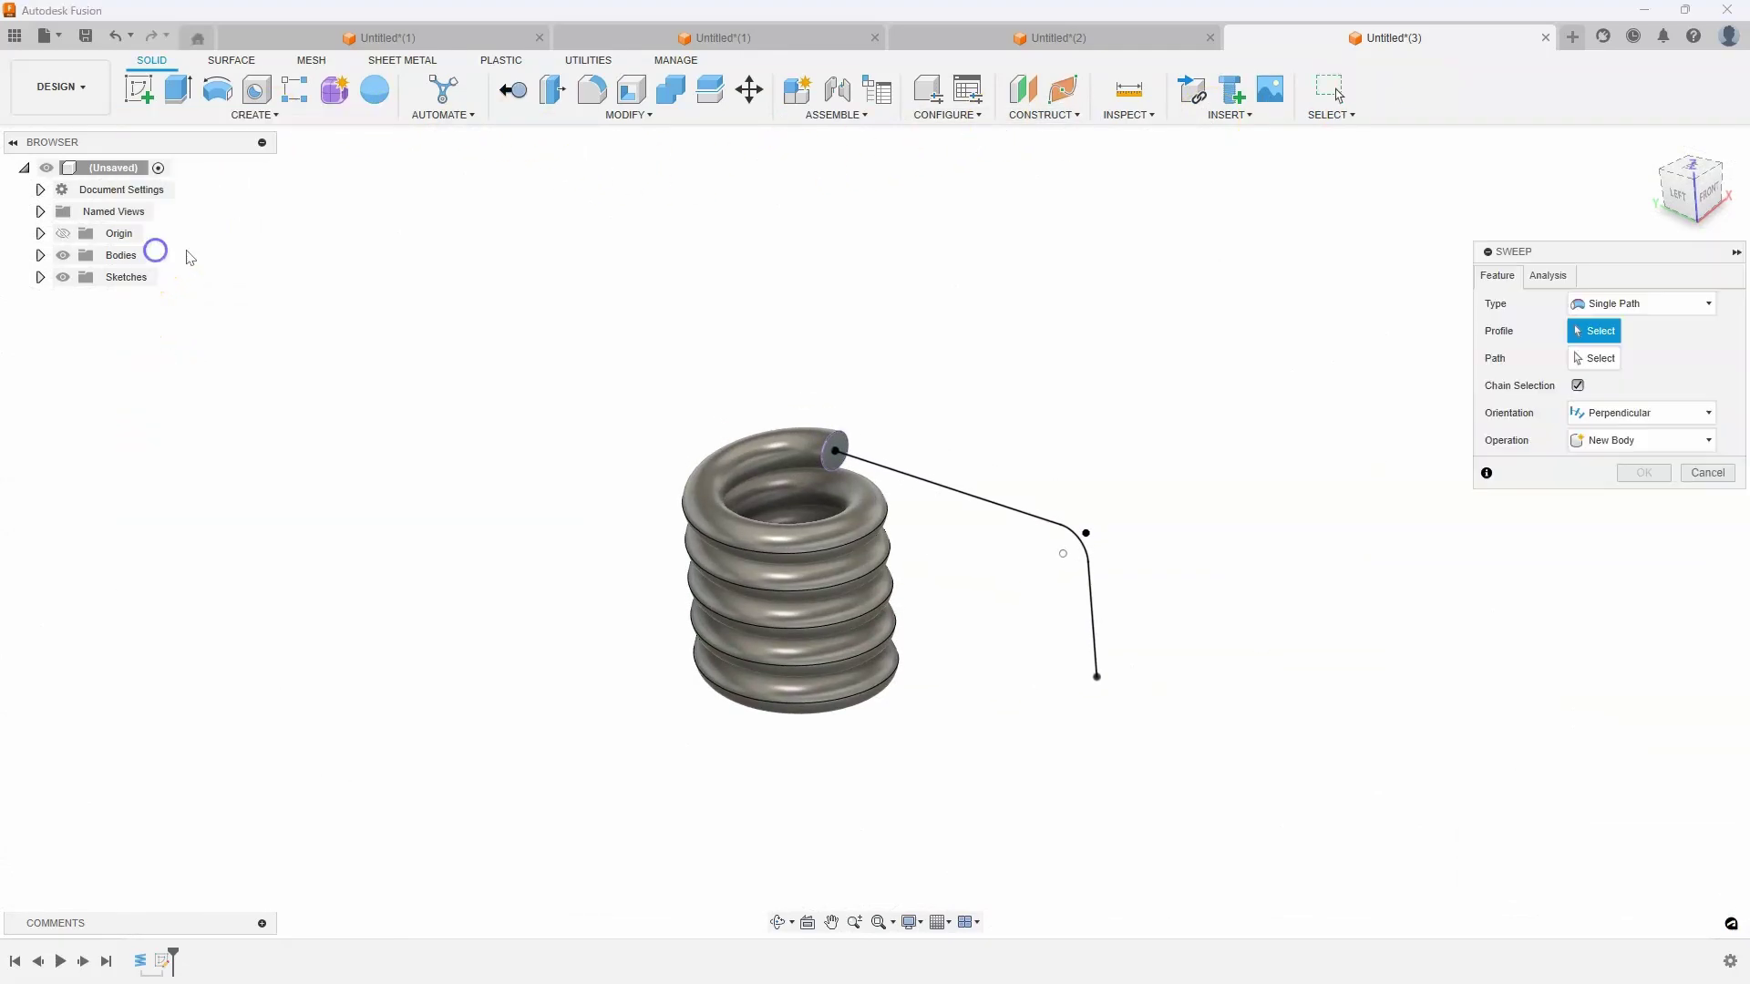
left_click(837, 433)
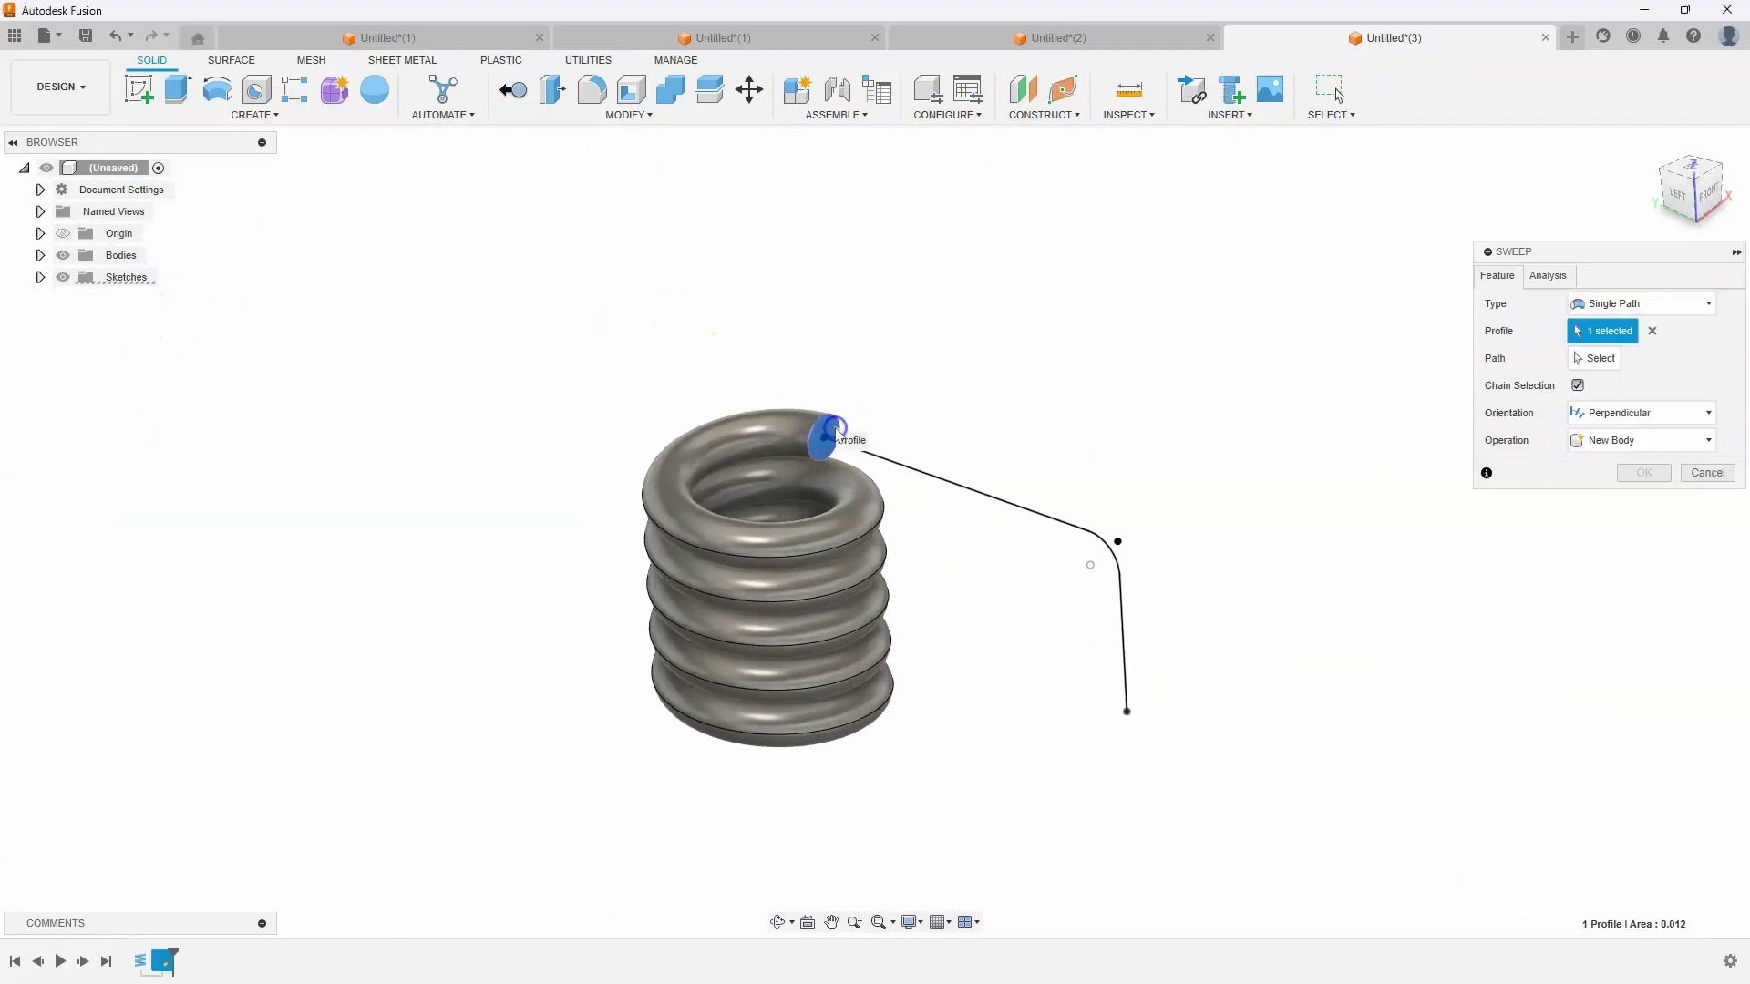
left_click(1602, 359)
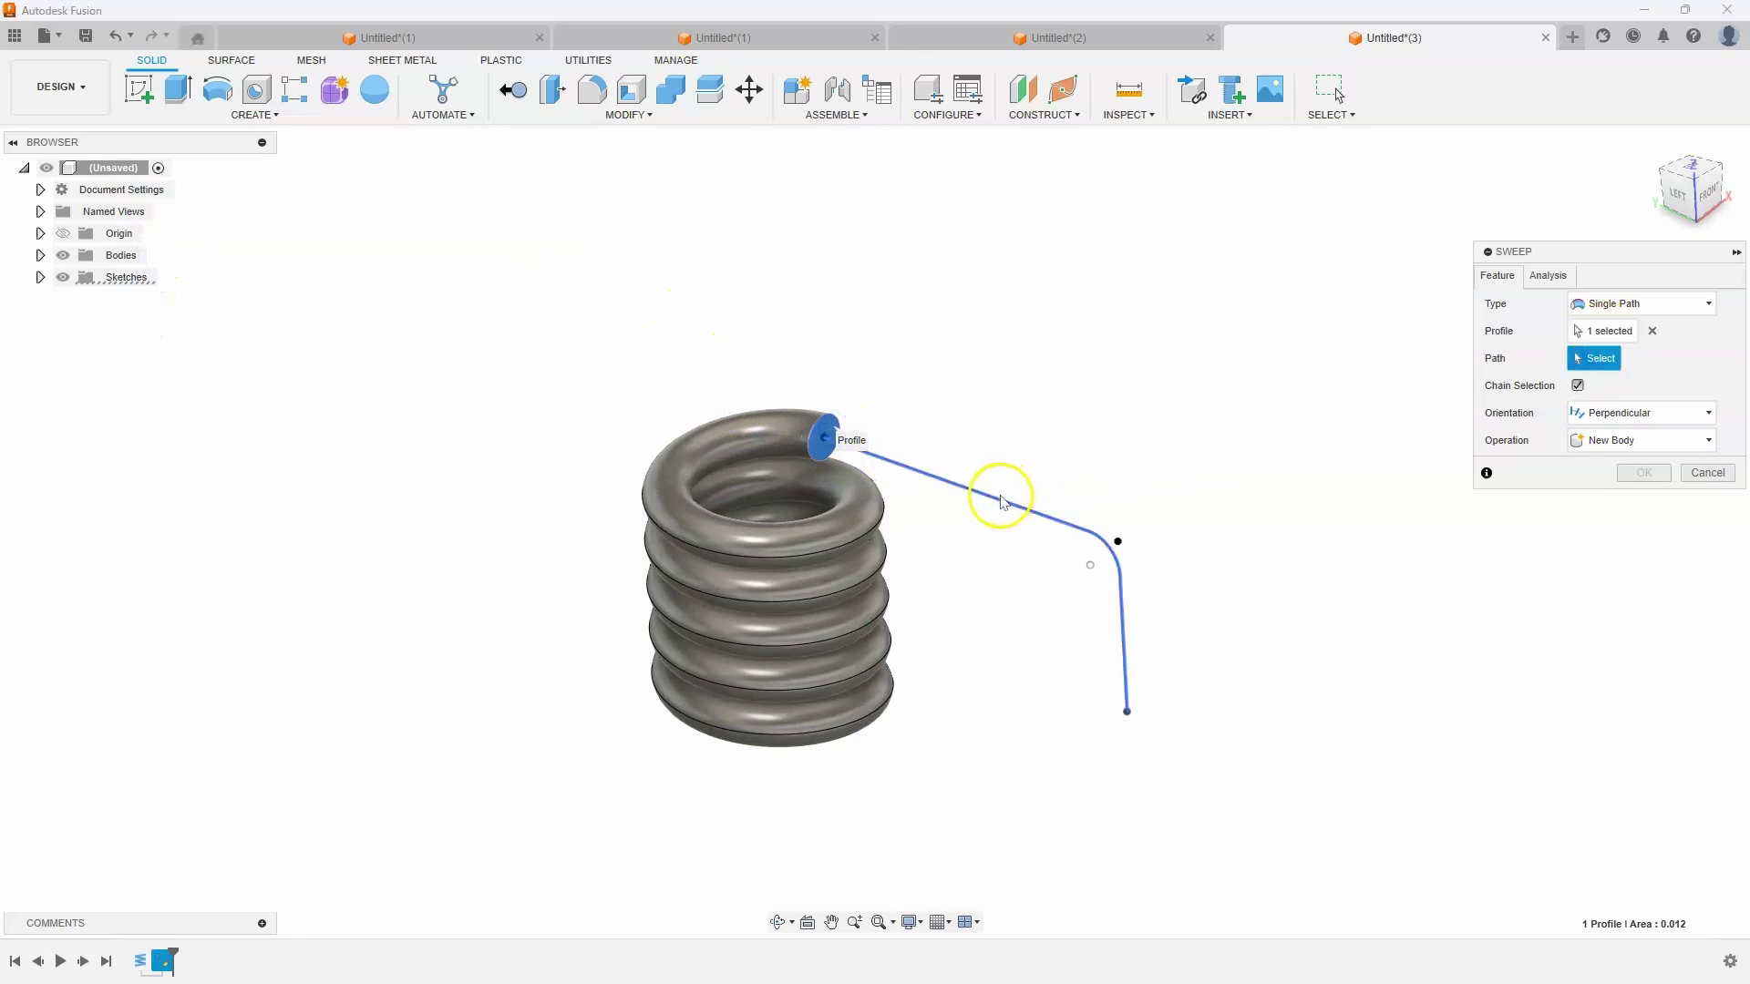
left_click(1003, 498)
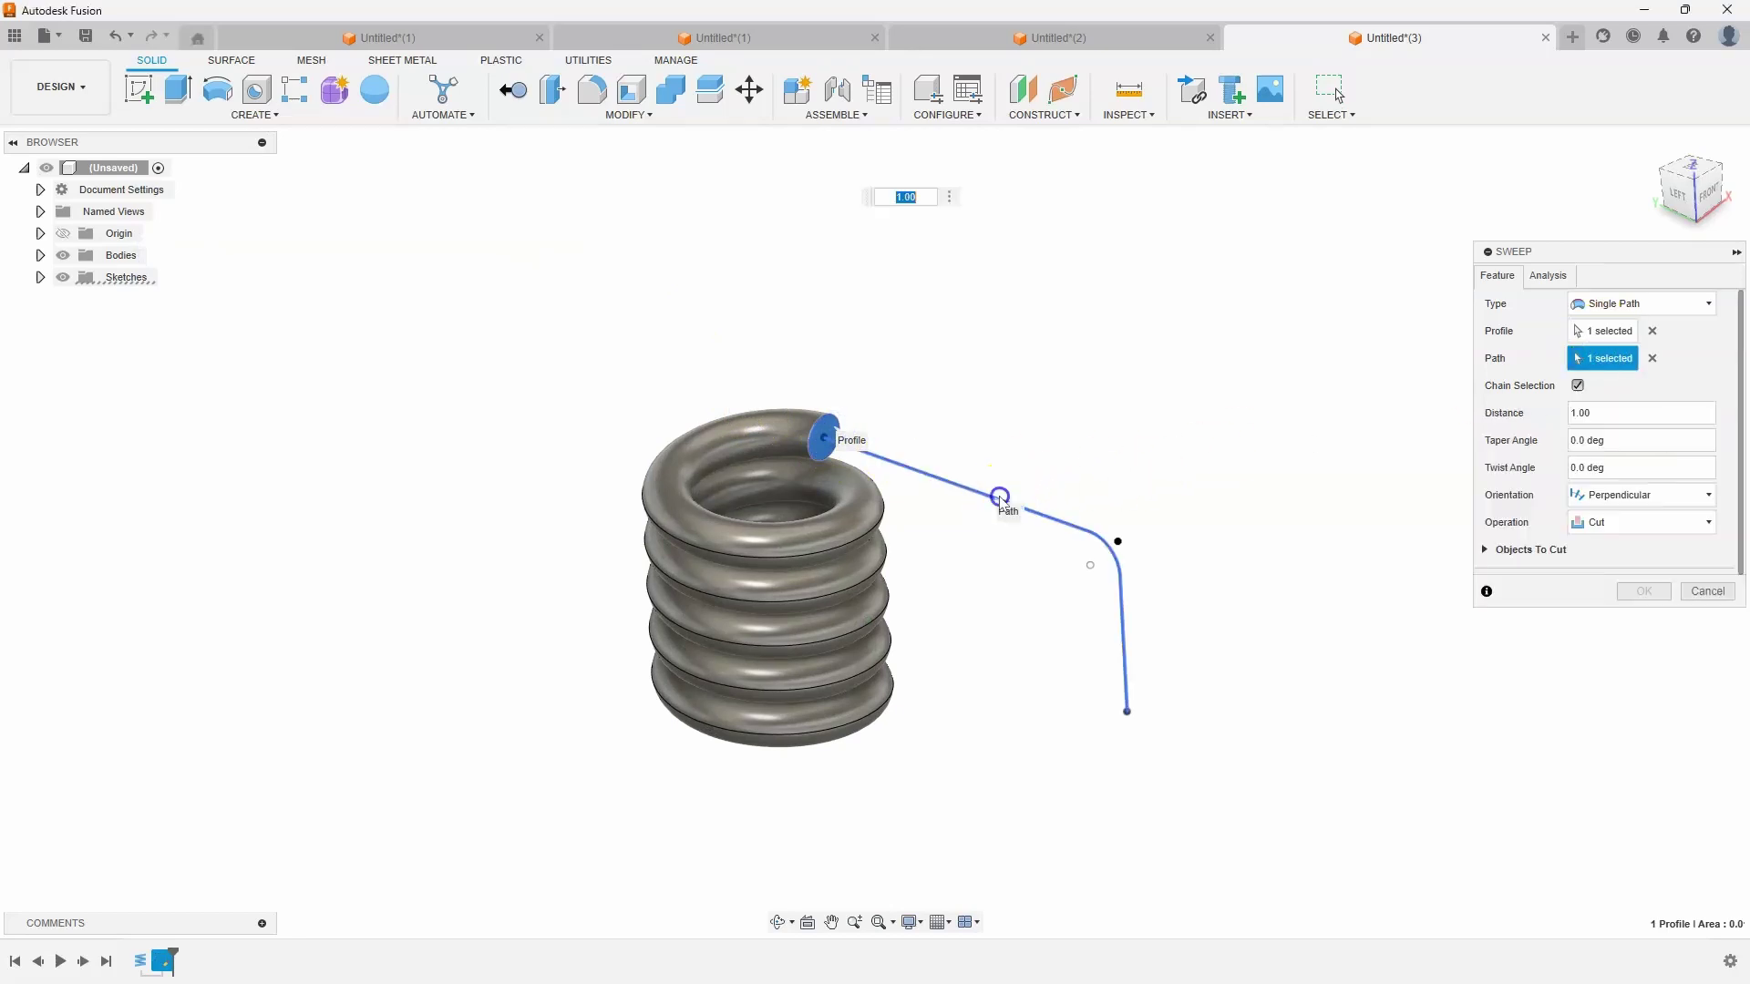
left_click(1614, 525)
left_click(1601, 551)
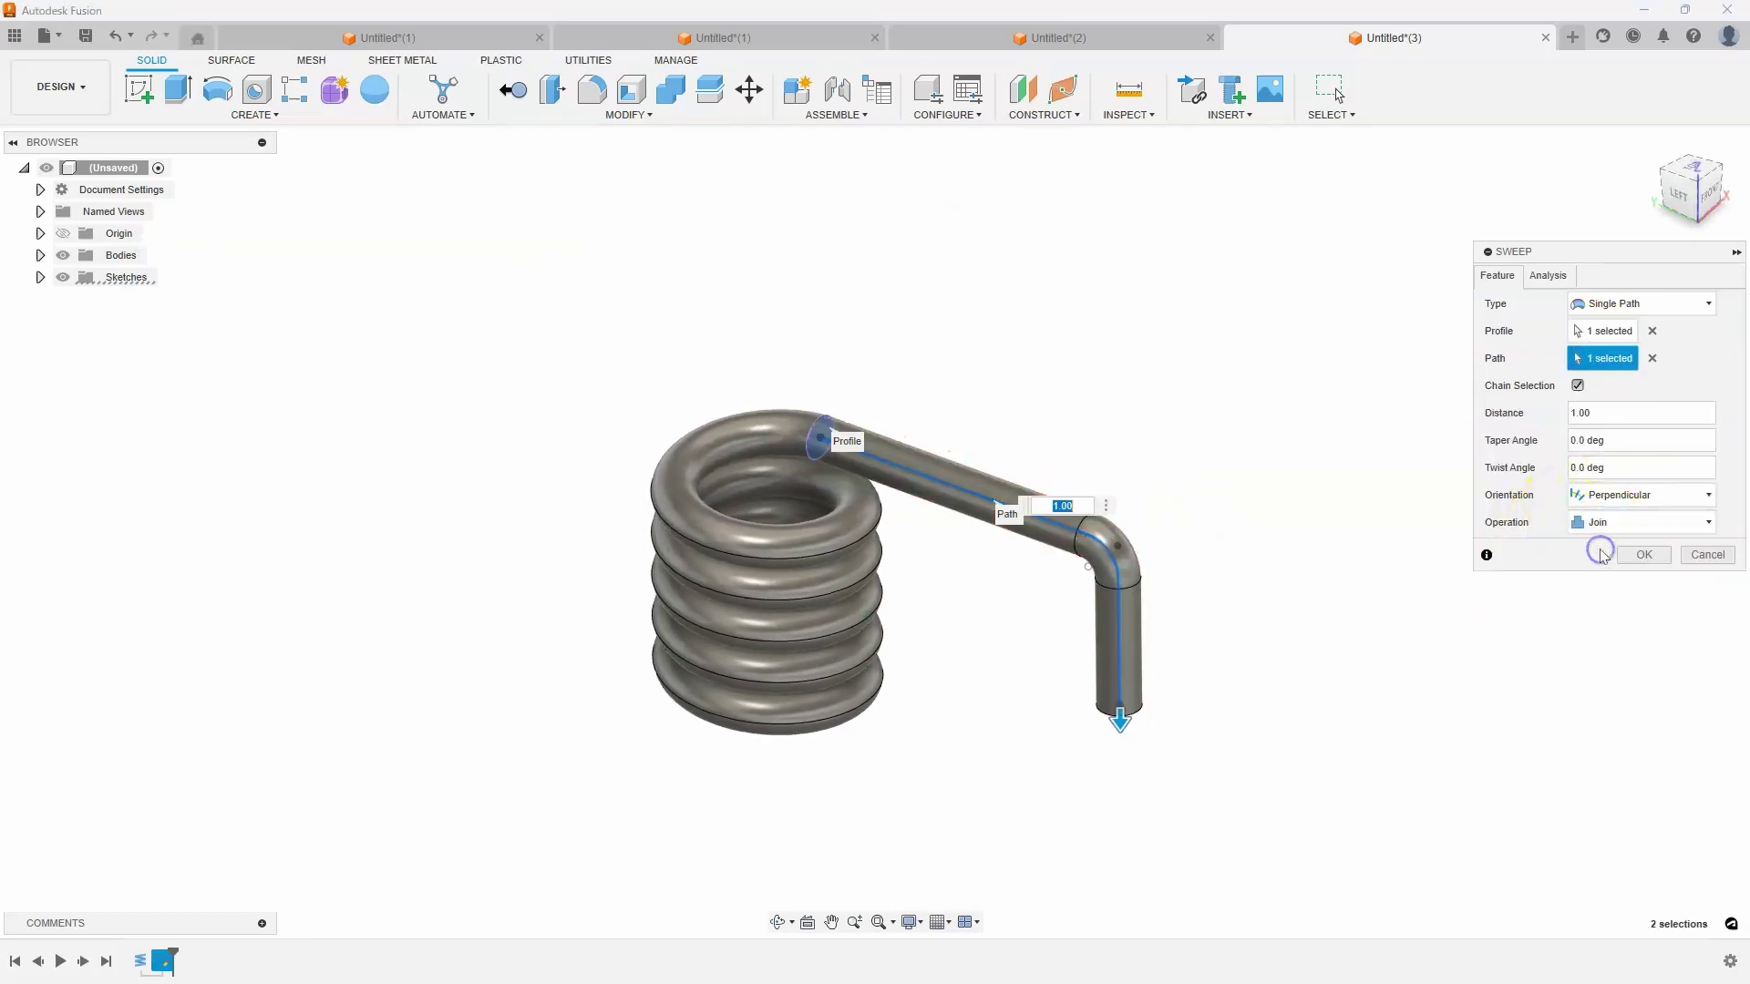
middle_click_drag(1411, 583, 1637, 594, "shift")
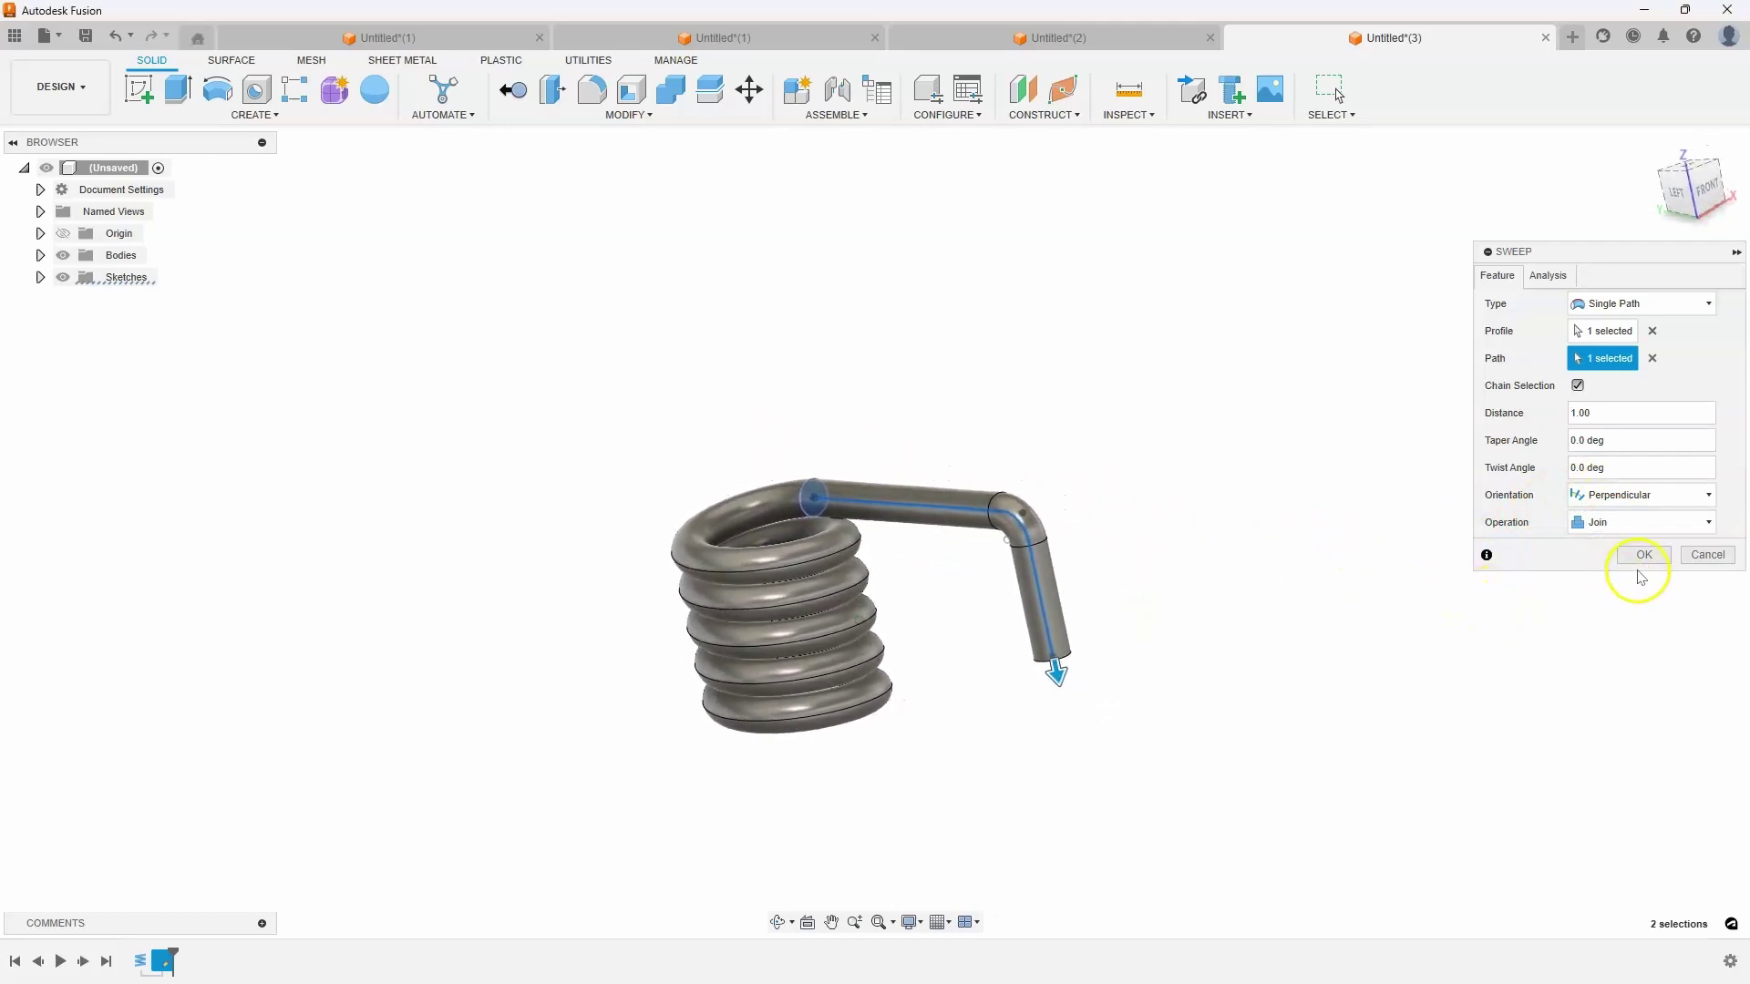
left_click(1641, 559)
Step: Rotate the coil's lower end face -135 degrees about the Z axis with a Move
middle_click_drag(528, 363, 1146, 572, "shift")
left_click(750, 89)
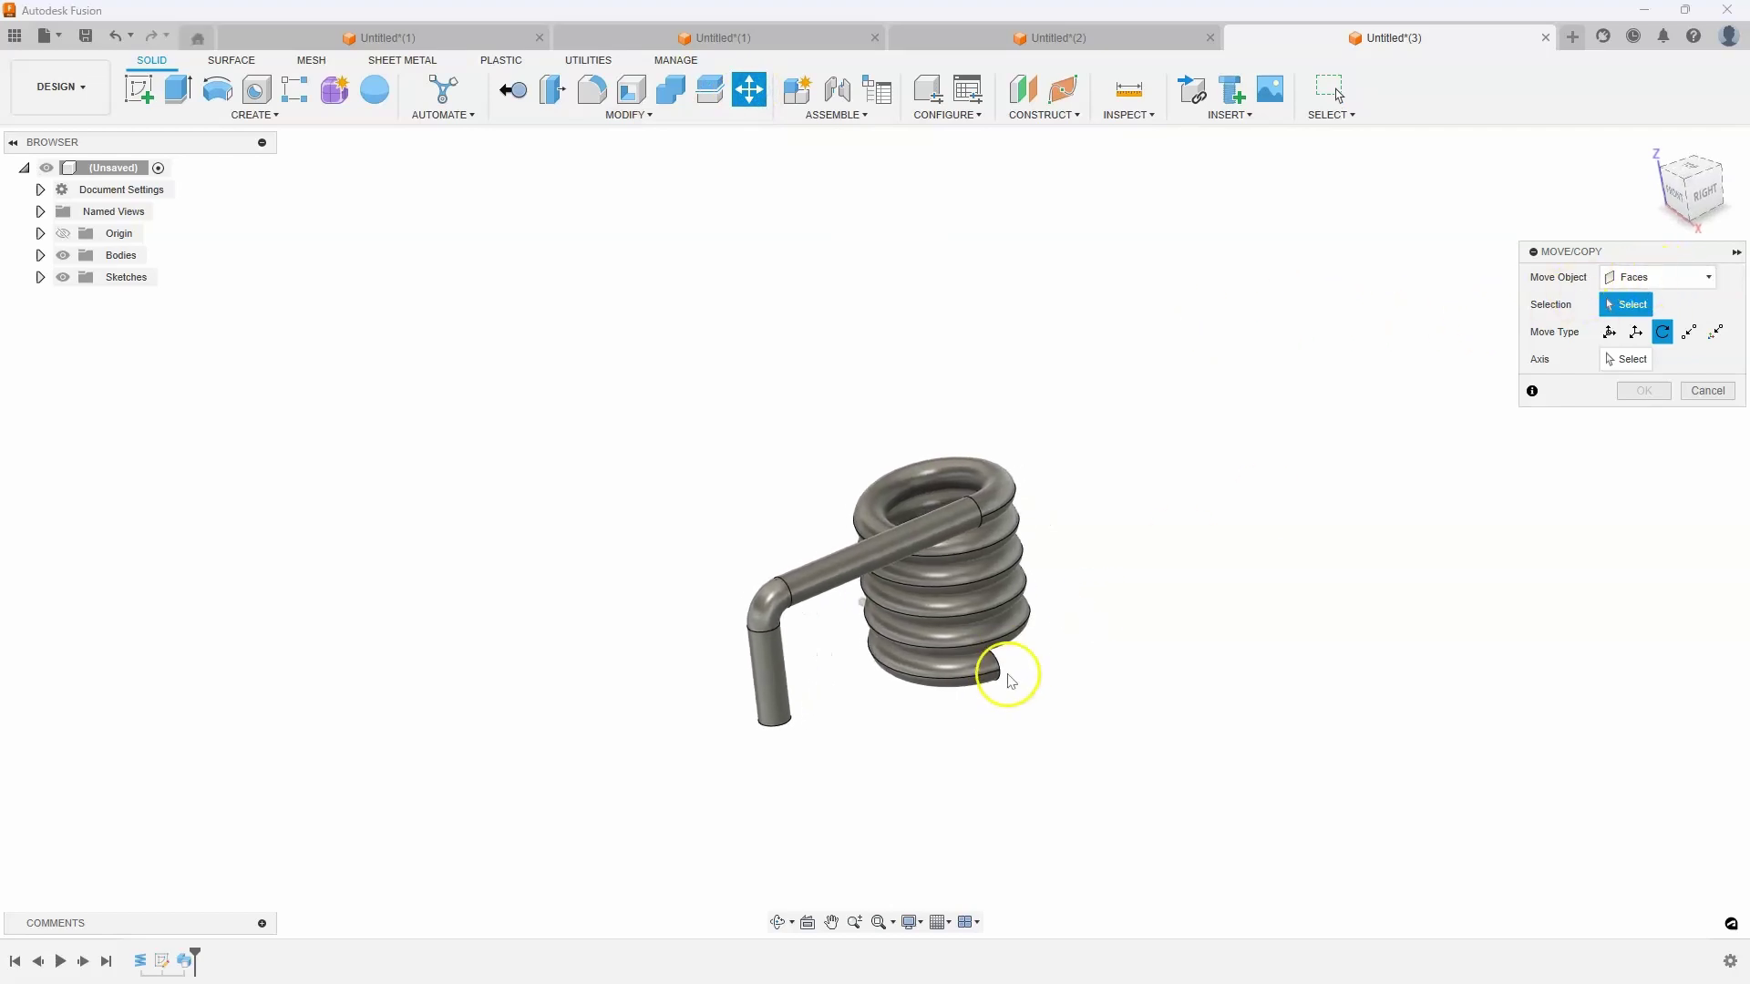
middle_click_drag(993, 695, 814, 698, "shift")
left_click(811, 699)
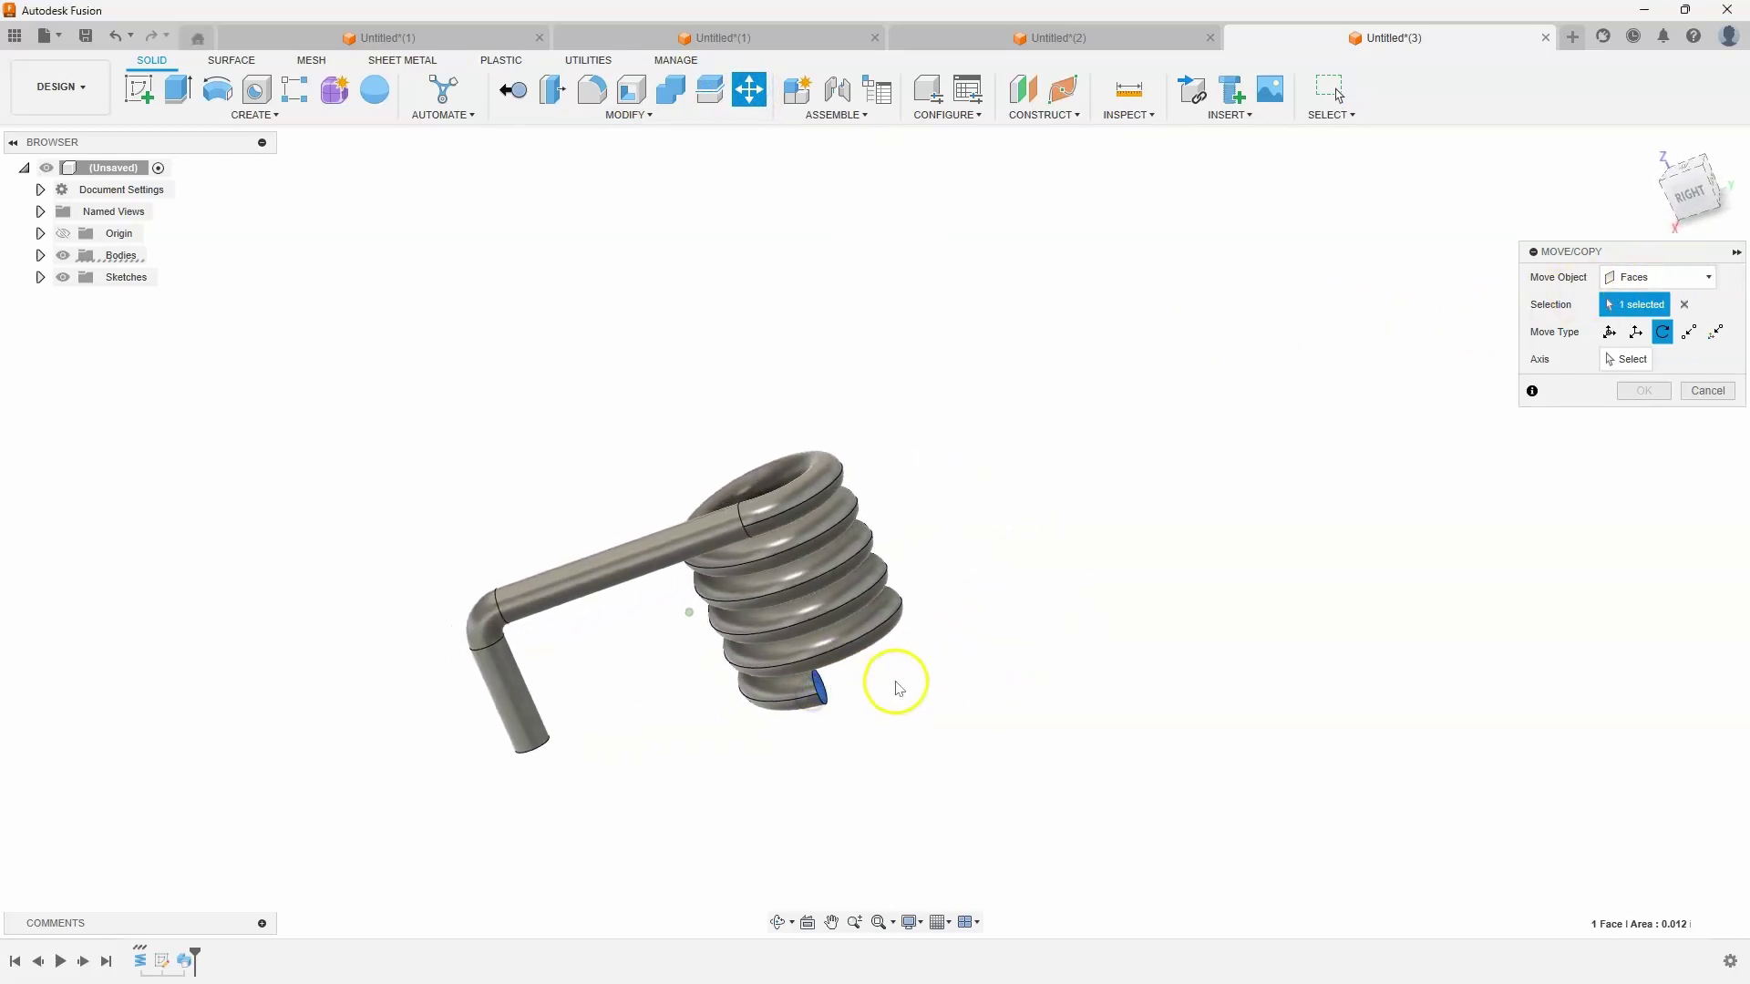
left_click(1627, 361)
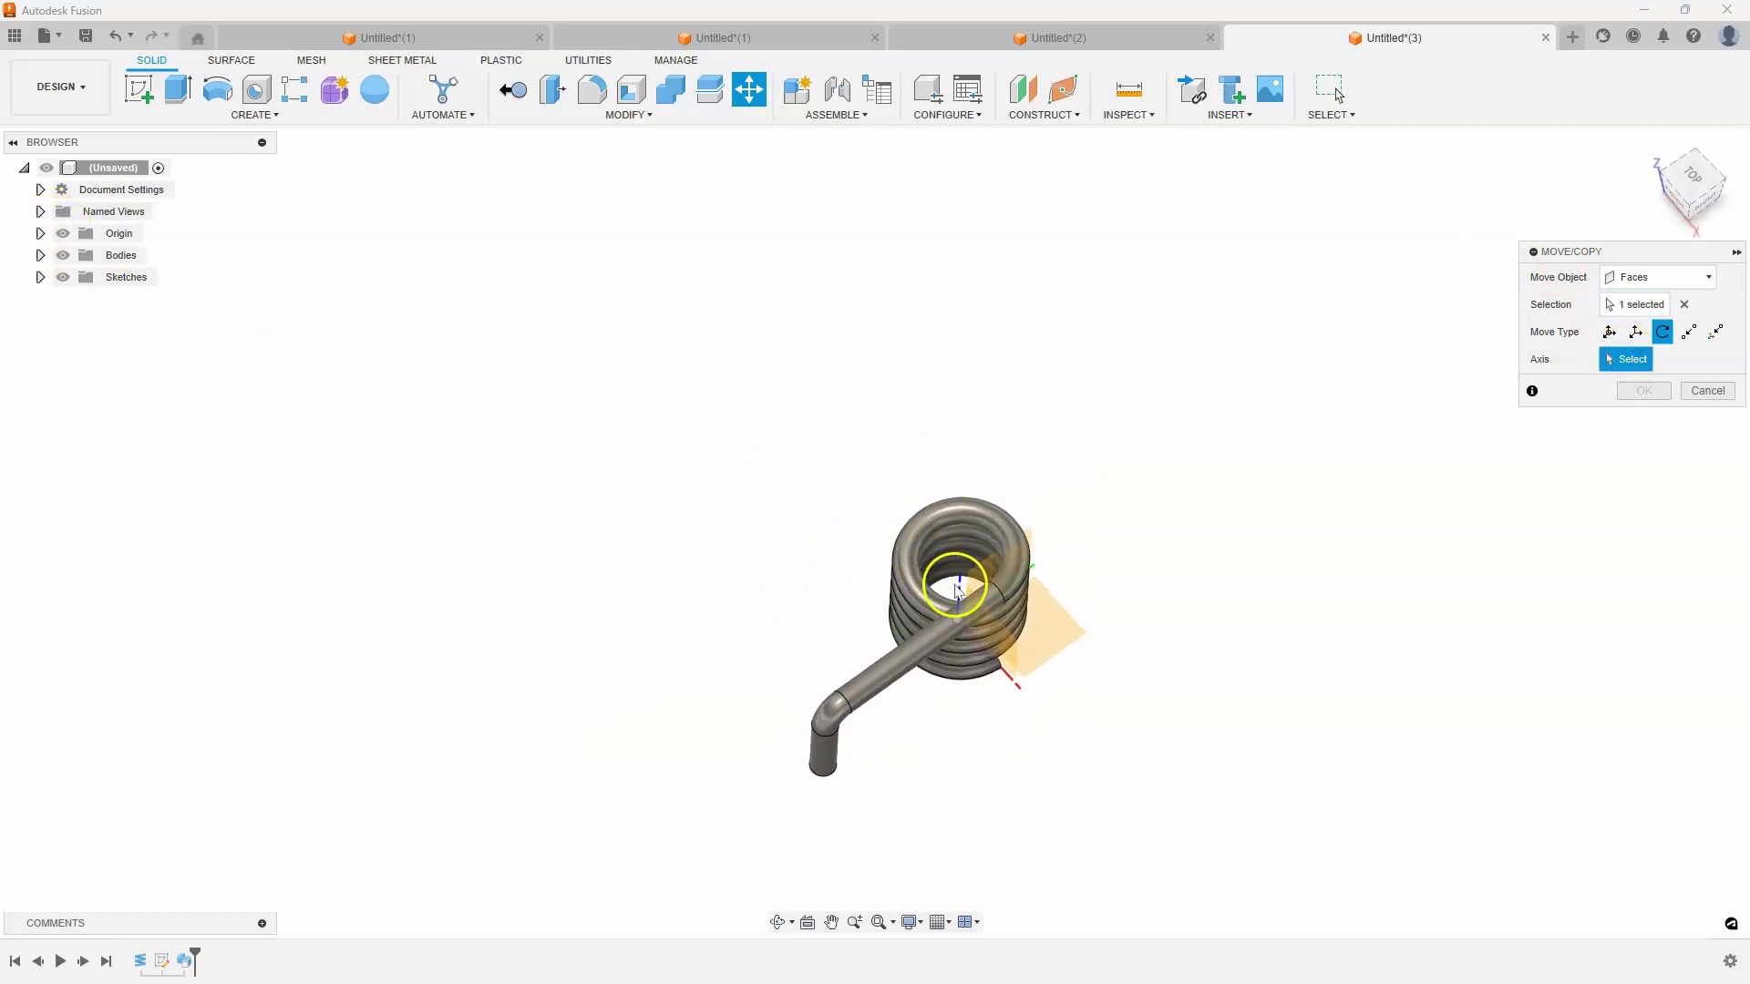
left_click(957, 588)
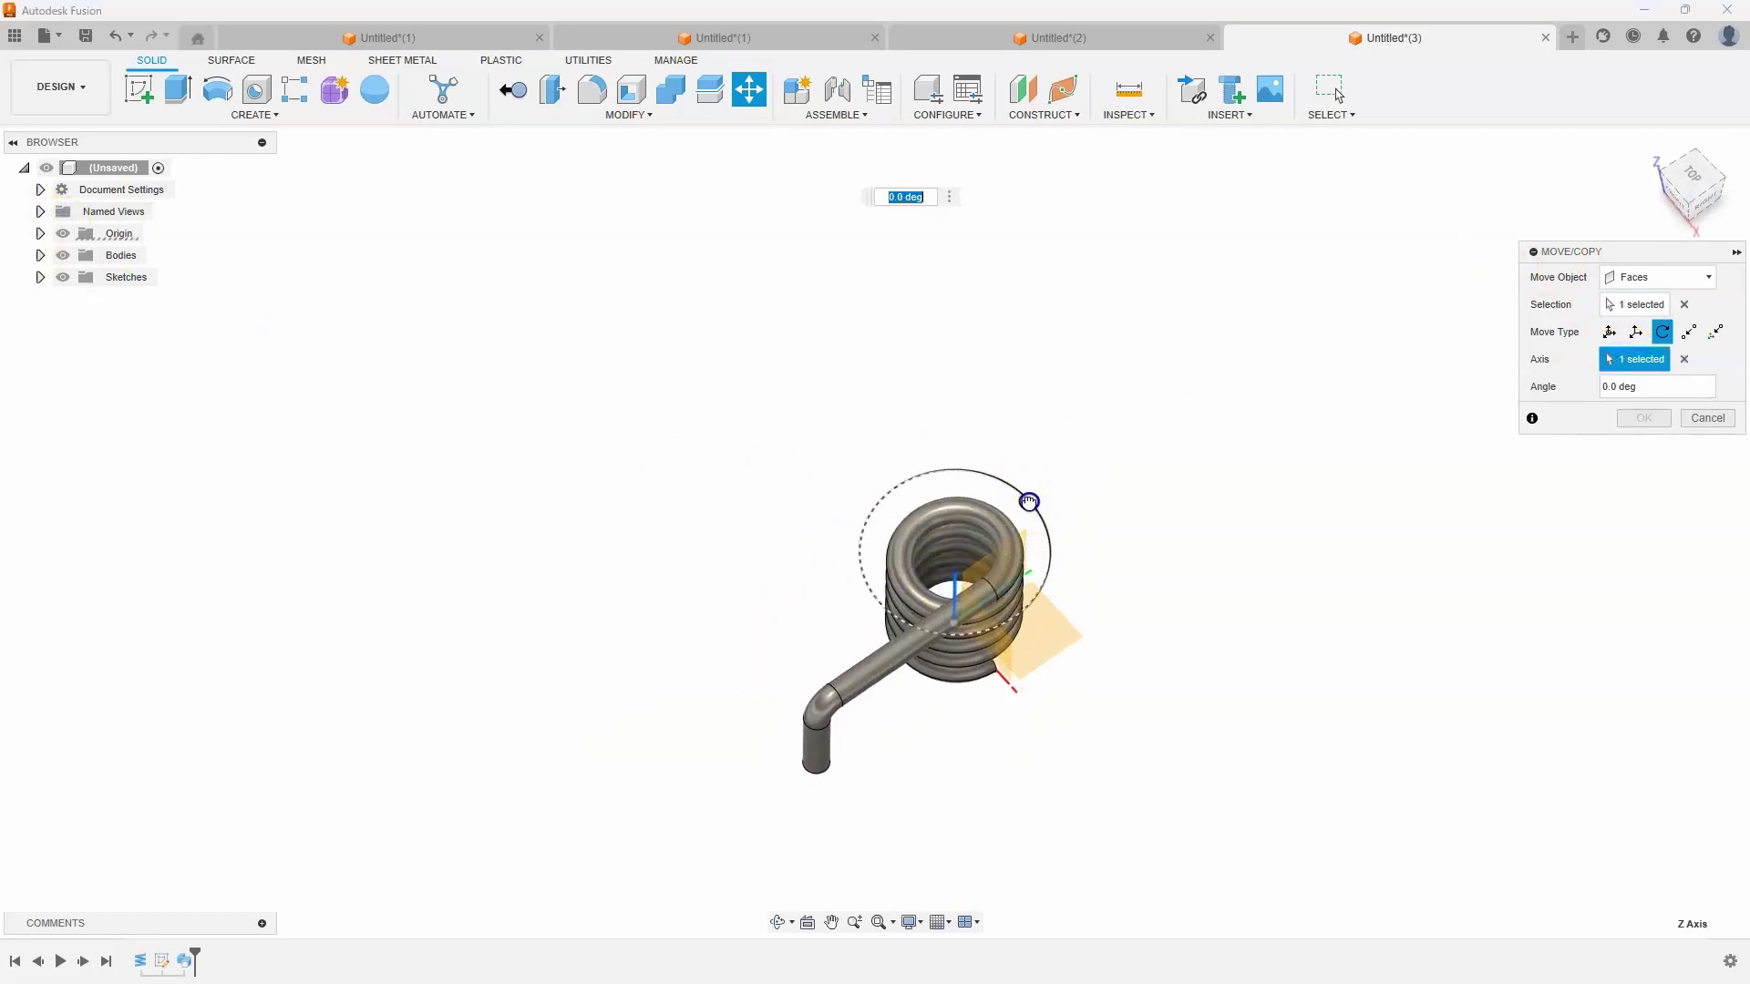
left_click_drag(1036, 501, 982, 688)
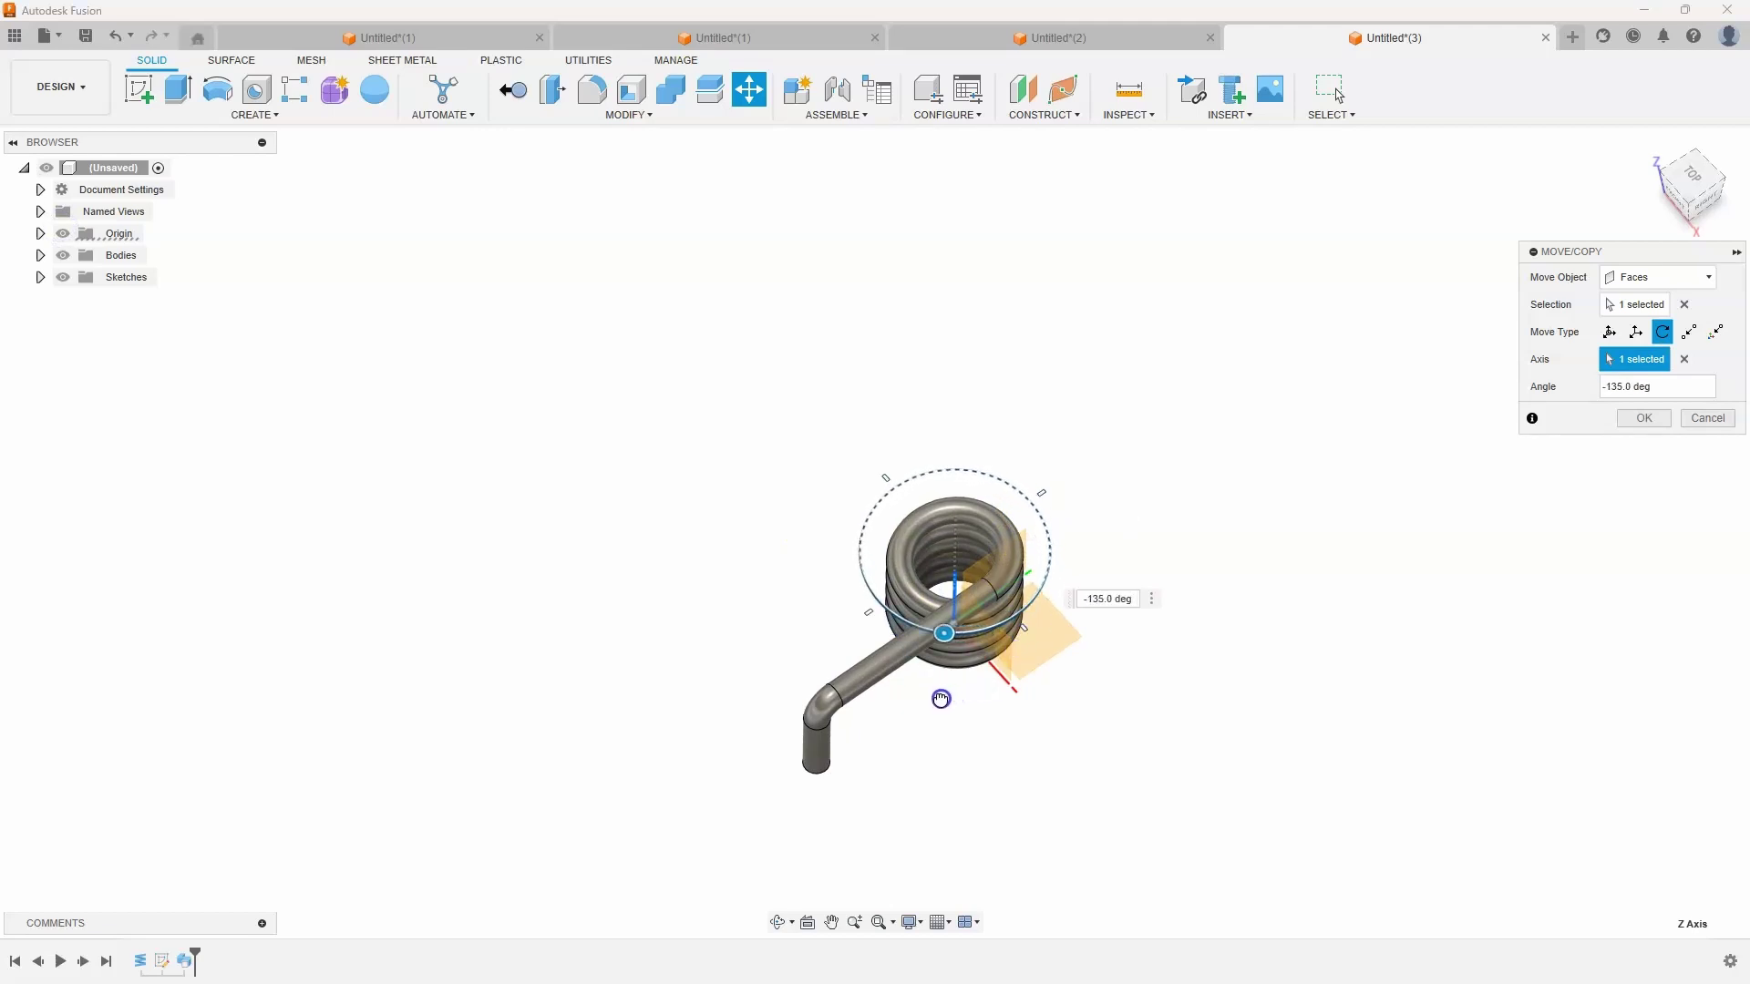
middle_click_drag(941, 698, 923, 662, "shift")
left_click(1643, 417)
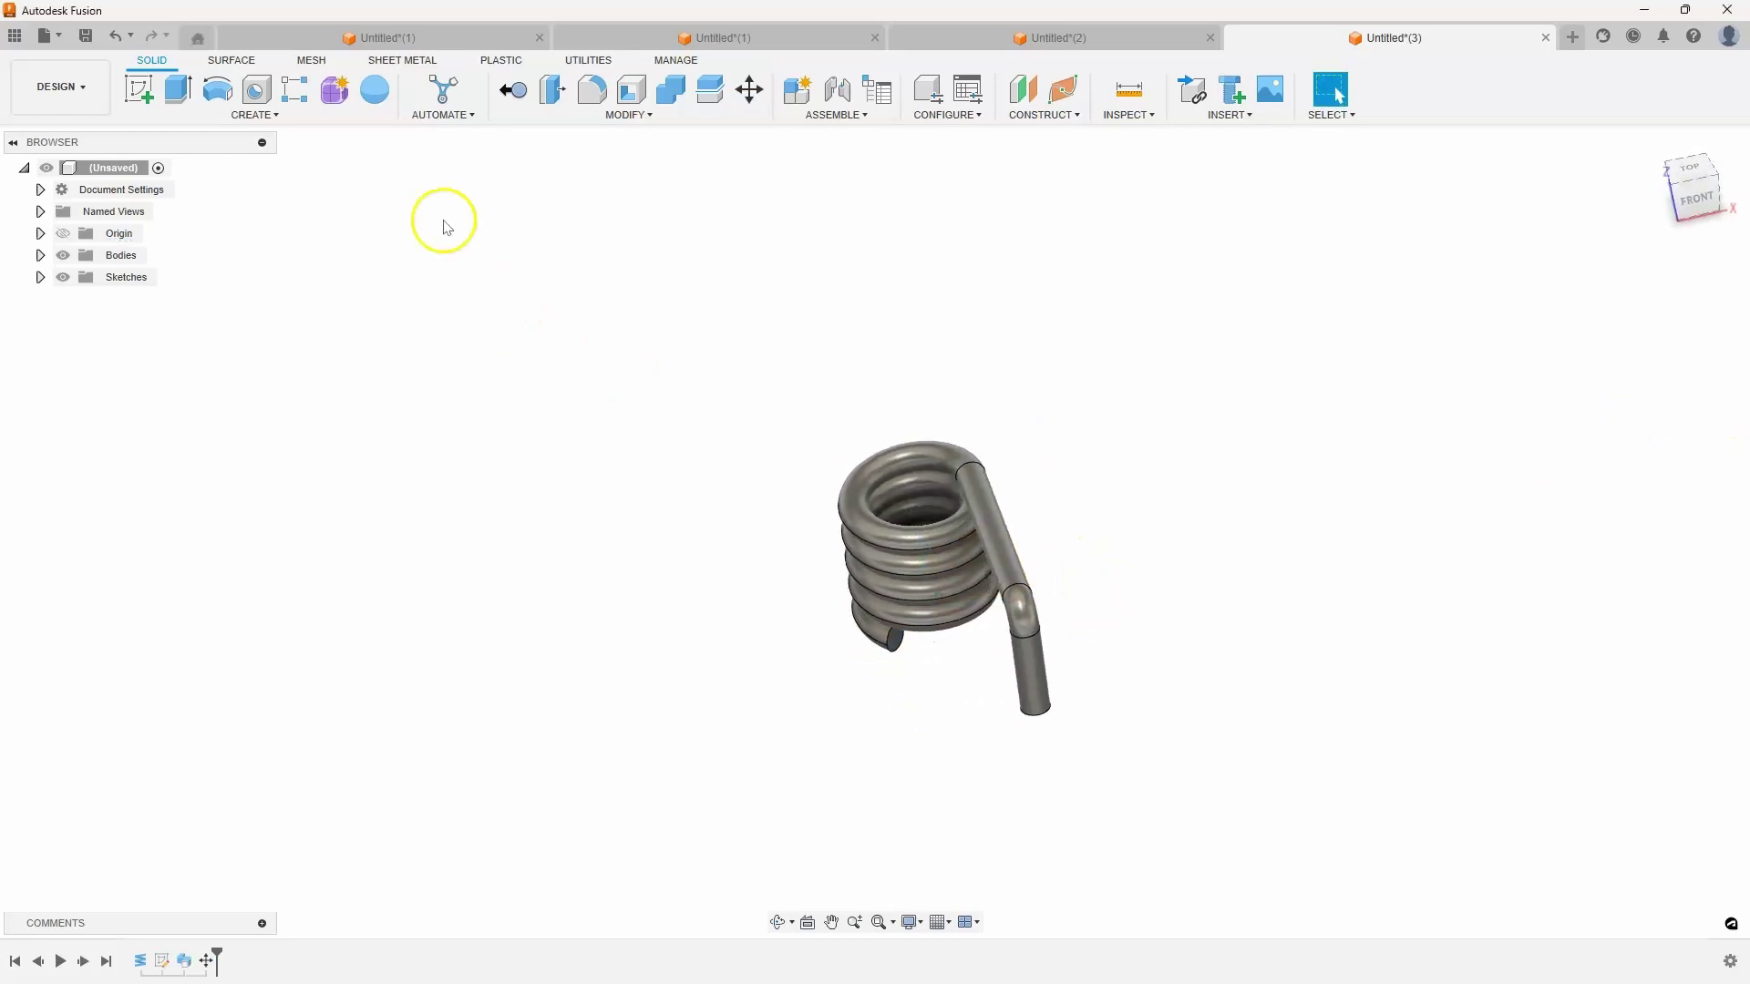
Step: Start a new 3D sketch on the horizontal XY plane at the base of the coil
left_click(138, 88)
left_click(636, 303)
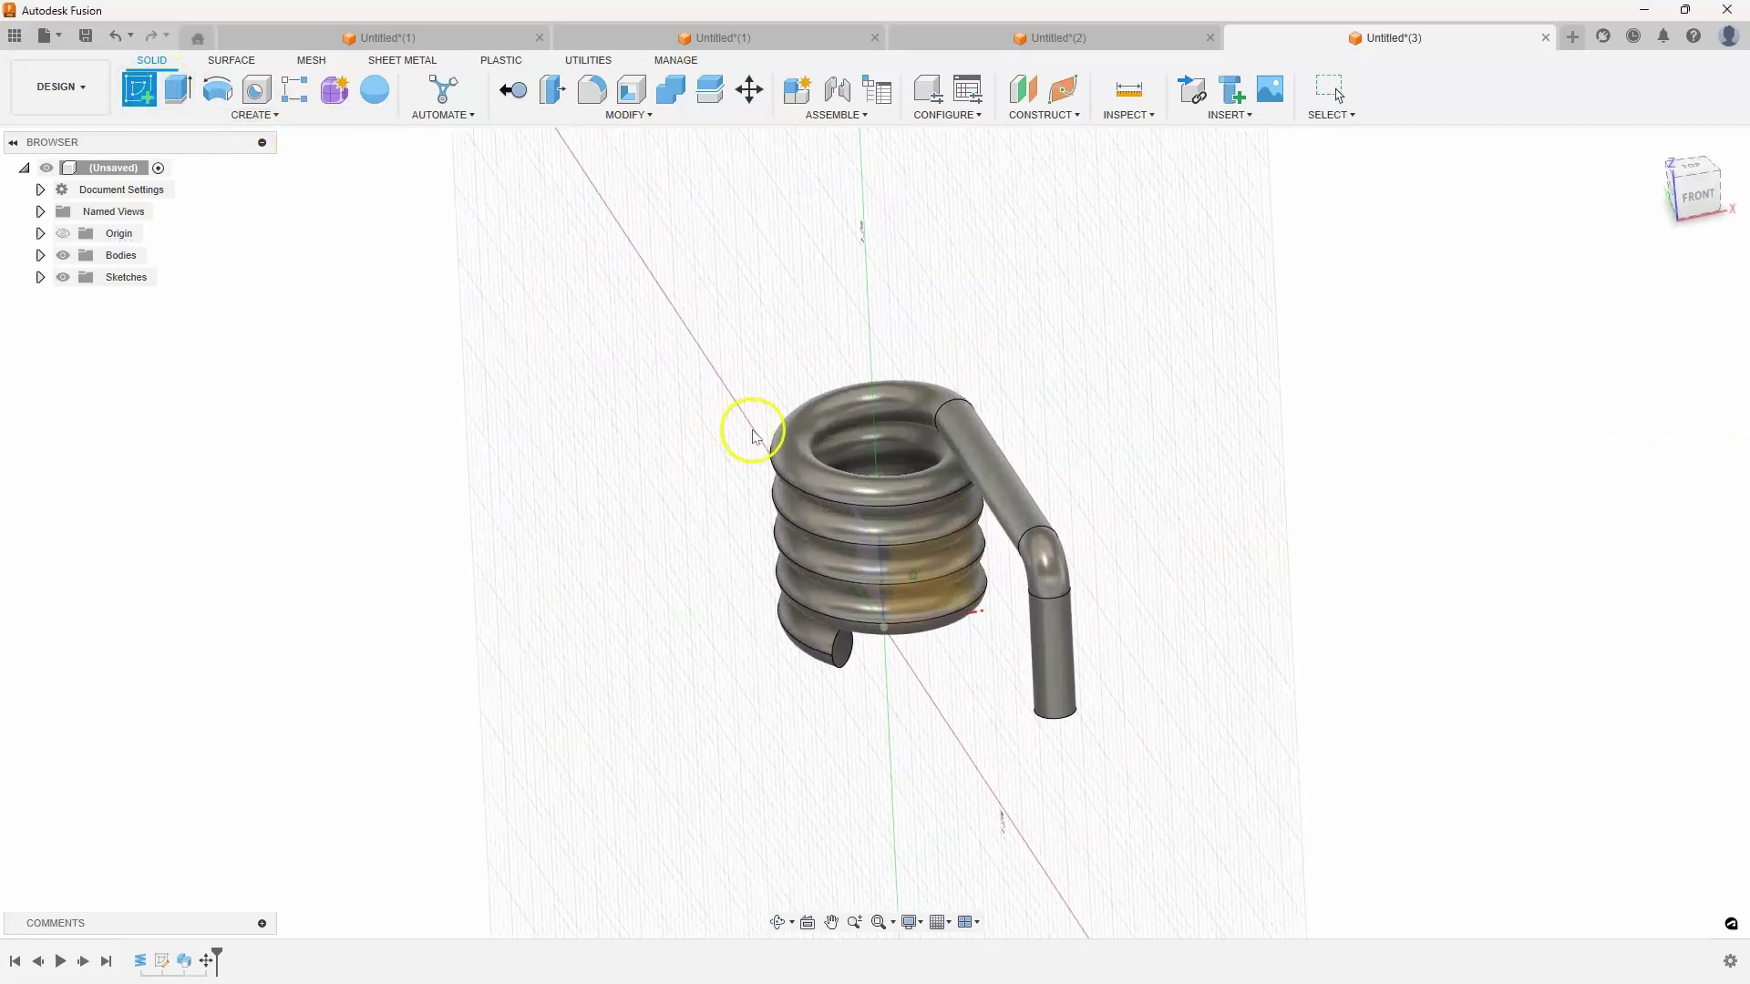
middle_click_drag(764, 436, 873, 471, "shift")
left_click(873, 471)
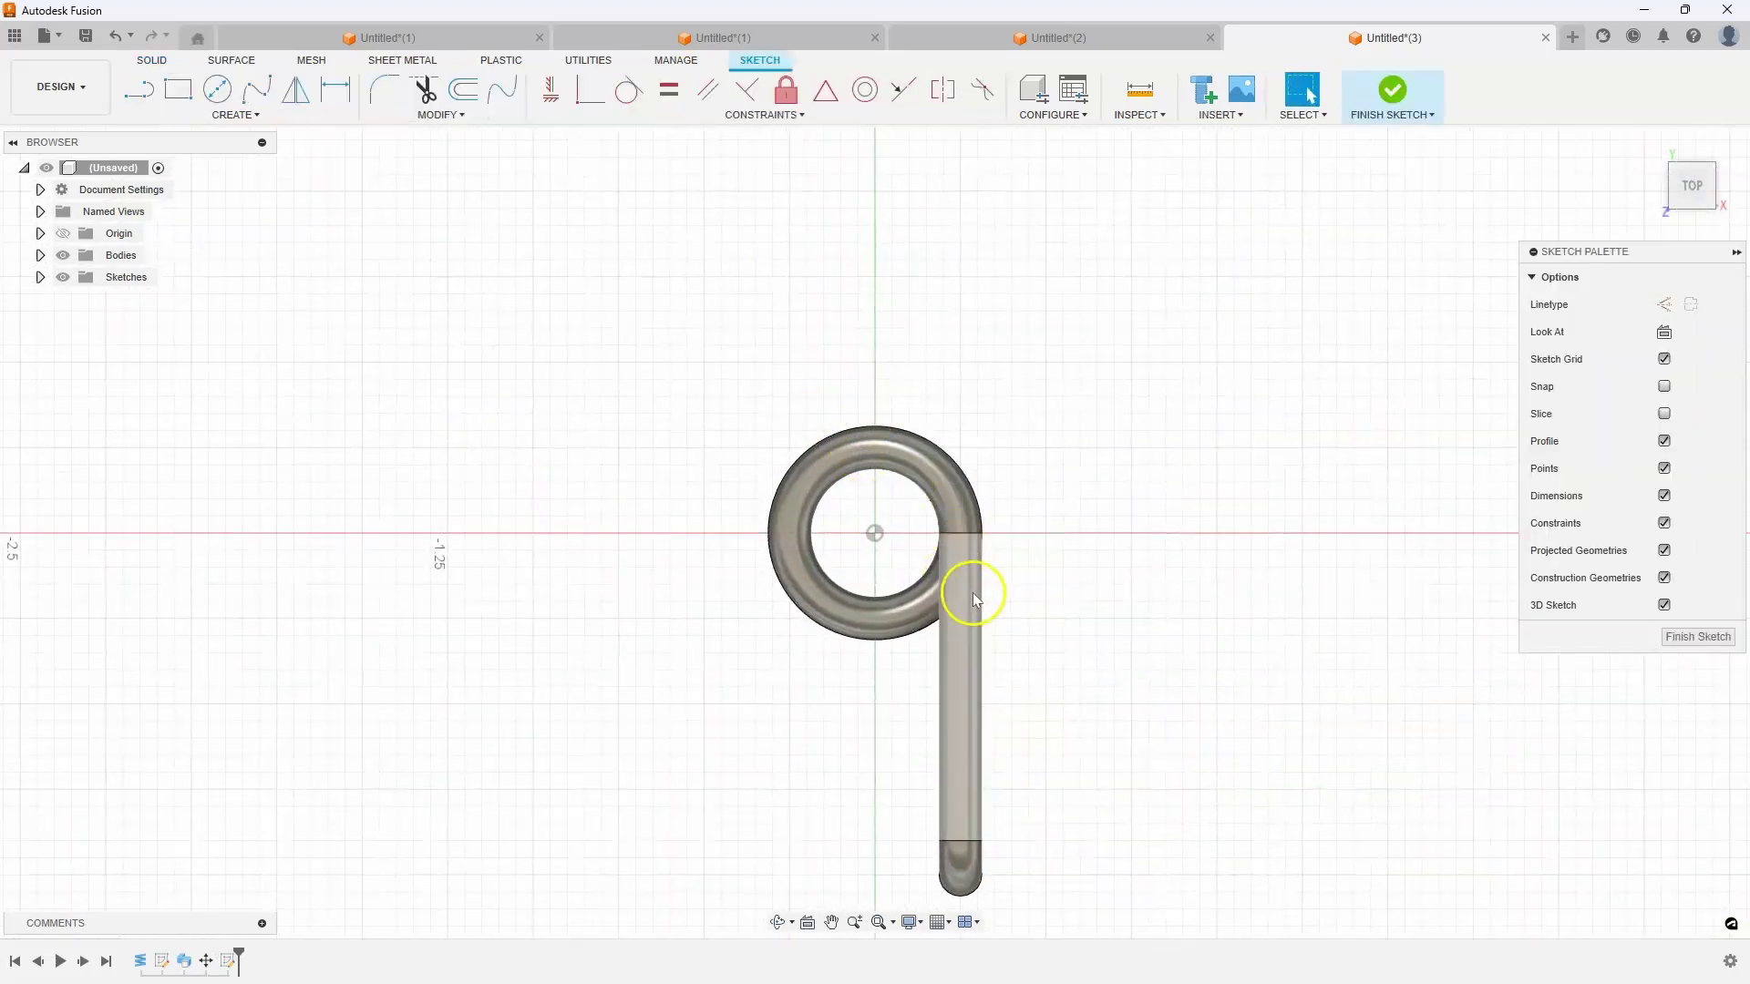
Step: Draw a 1 in line outward from the centre of the coil's lower end face at 35 degrees to the X direction
middle_click_drag(954, 528, 982, 465, "shift")
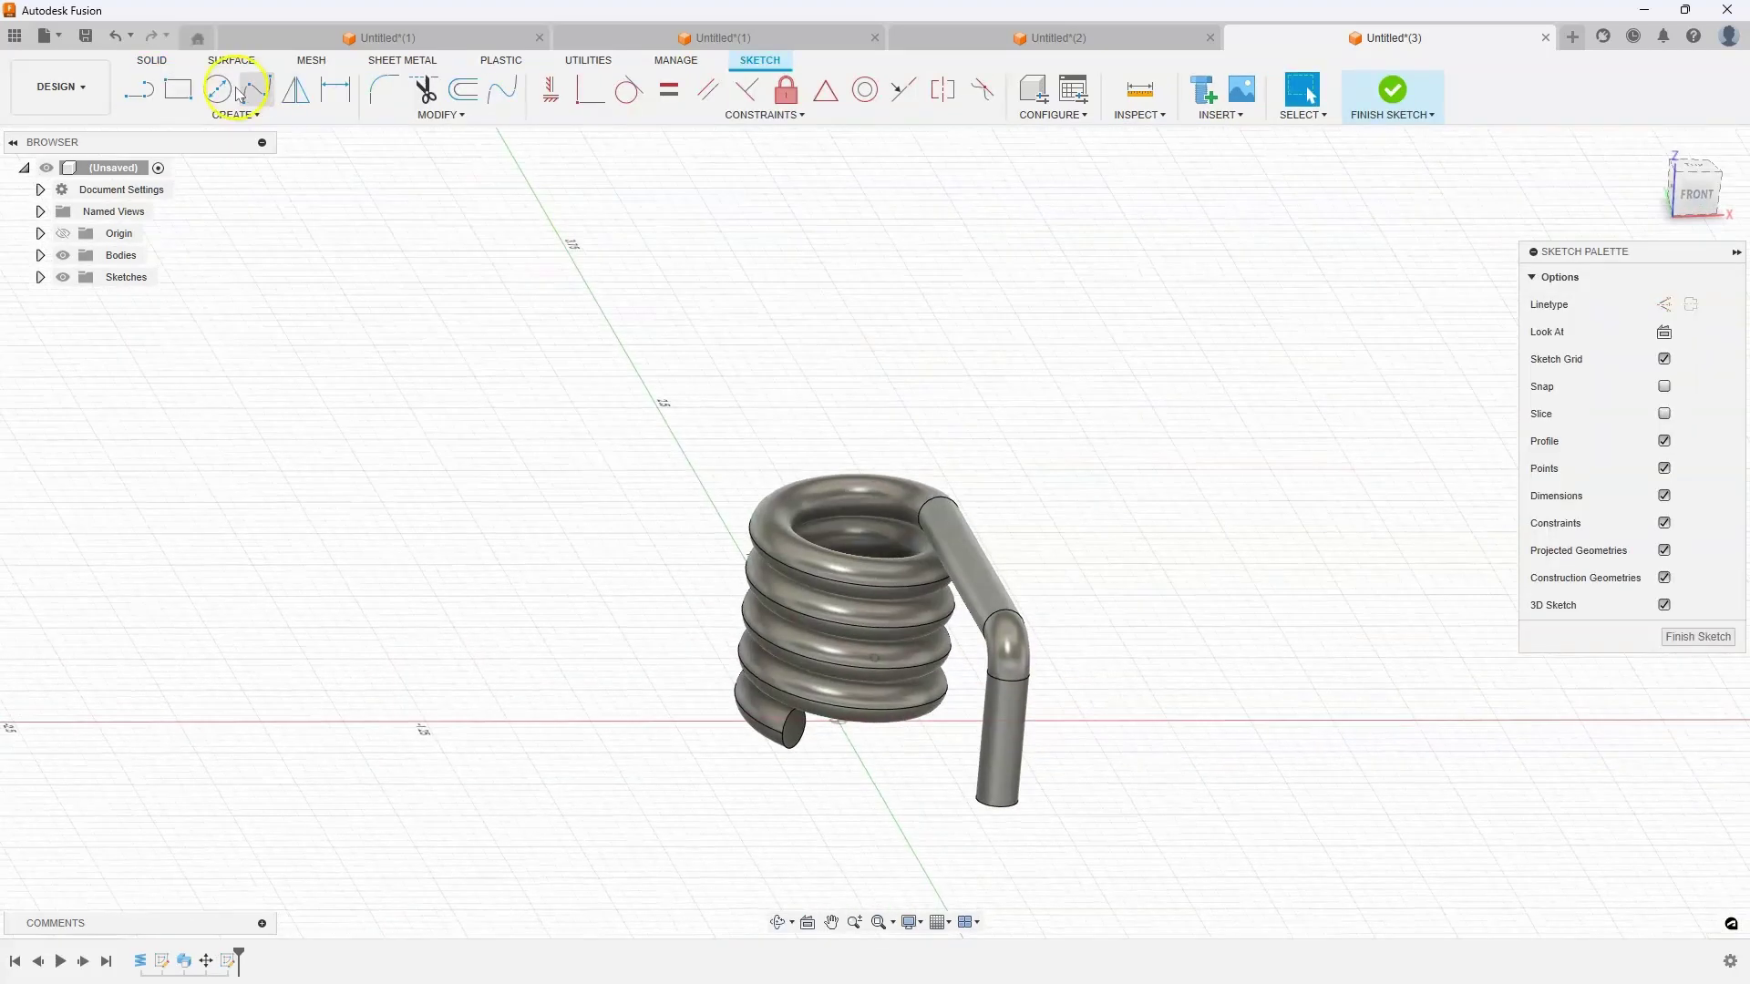
left_click(138, 95)
scroll(324, 172, "up", 3)
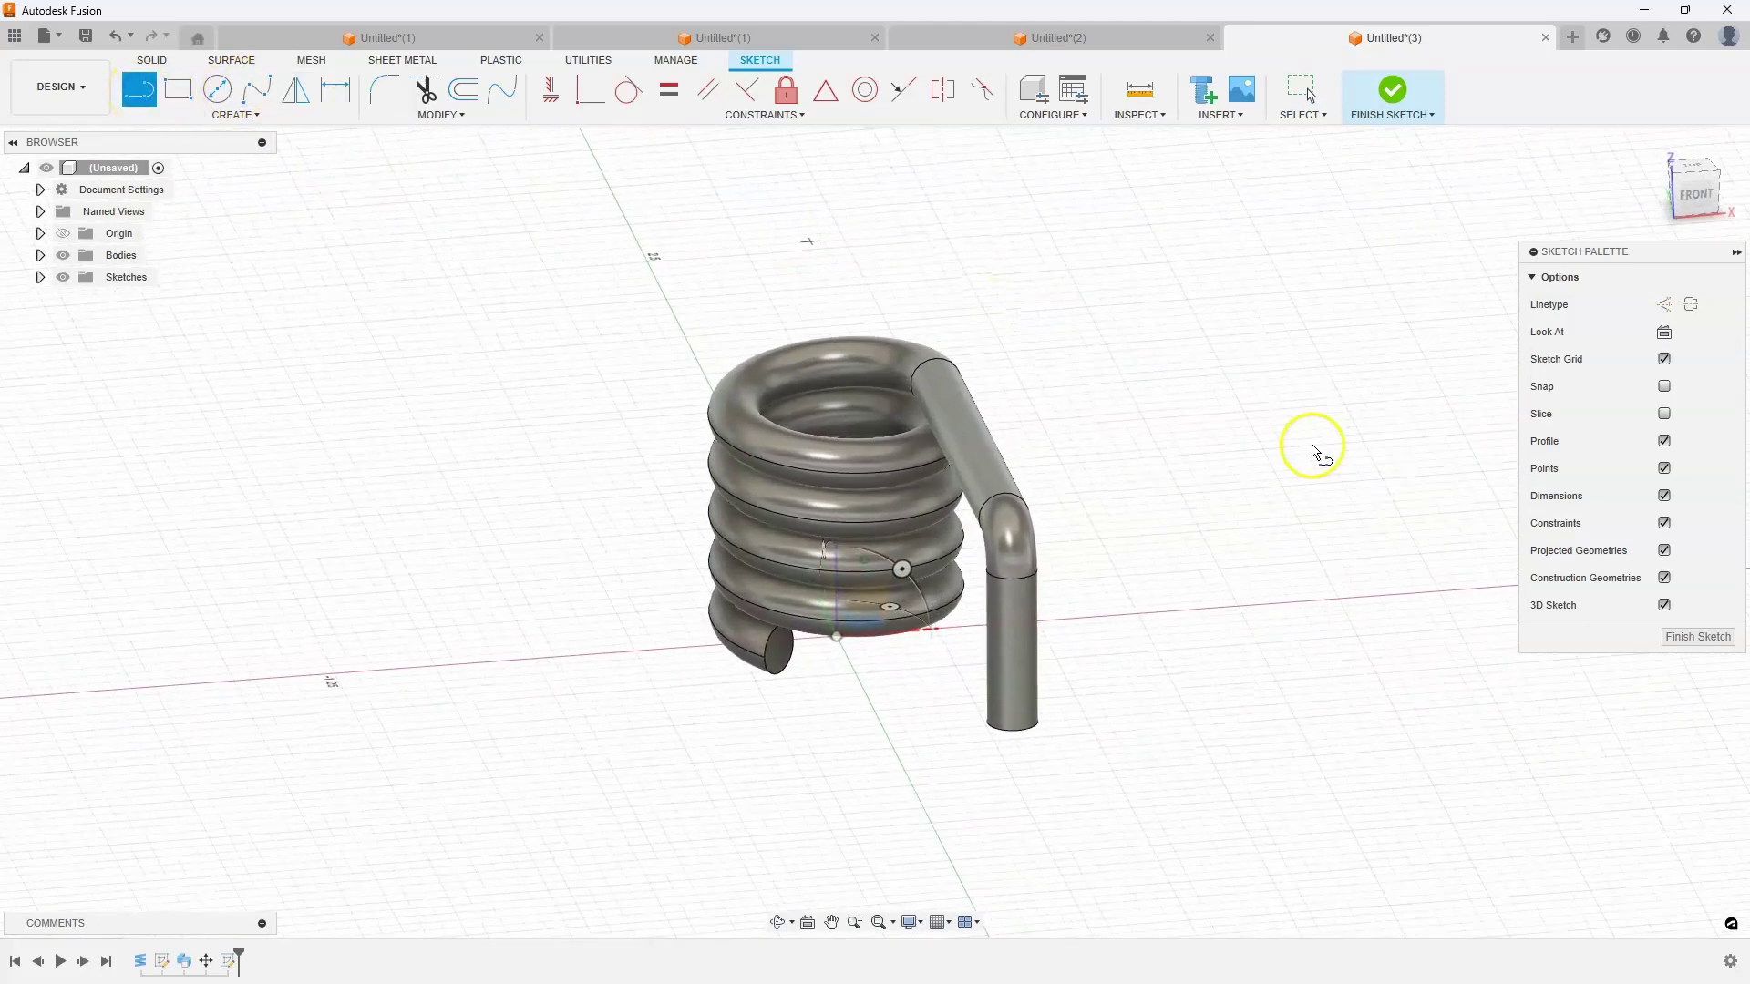
scroll(1309, 544, "up", 2)
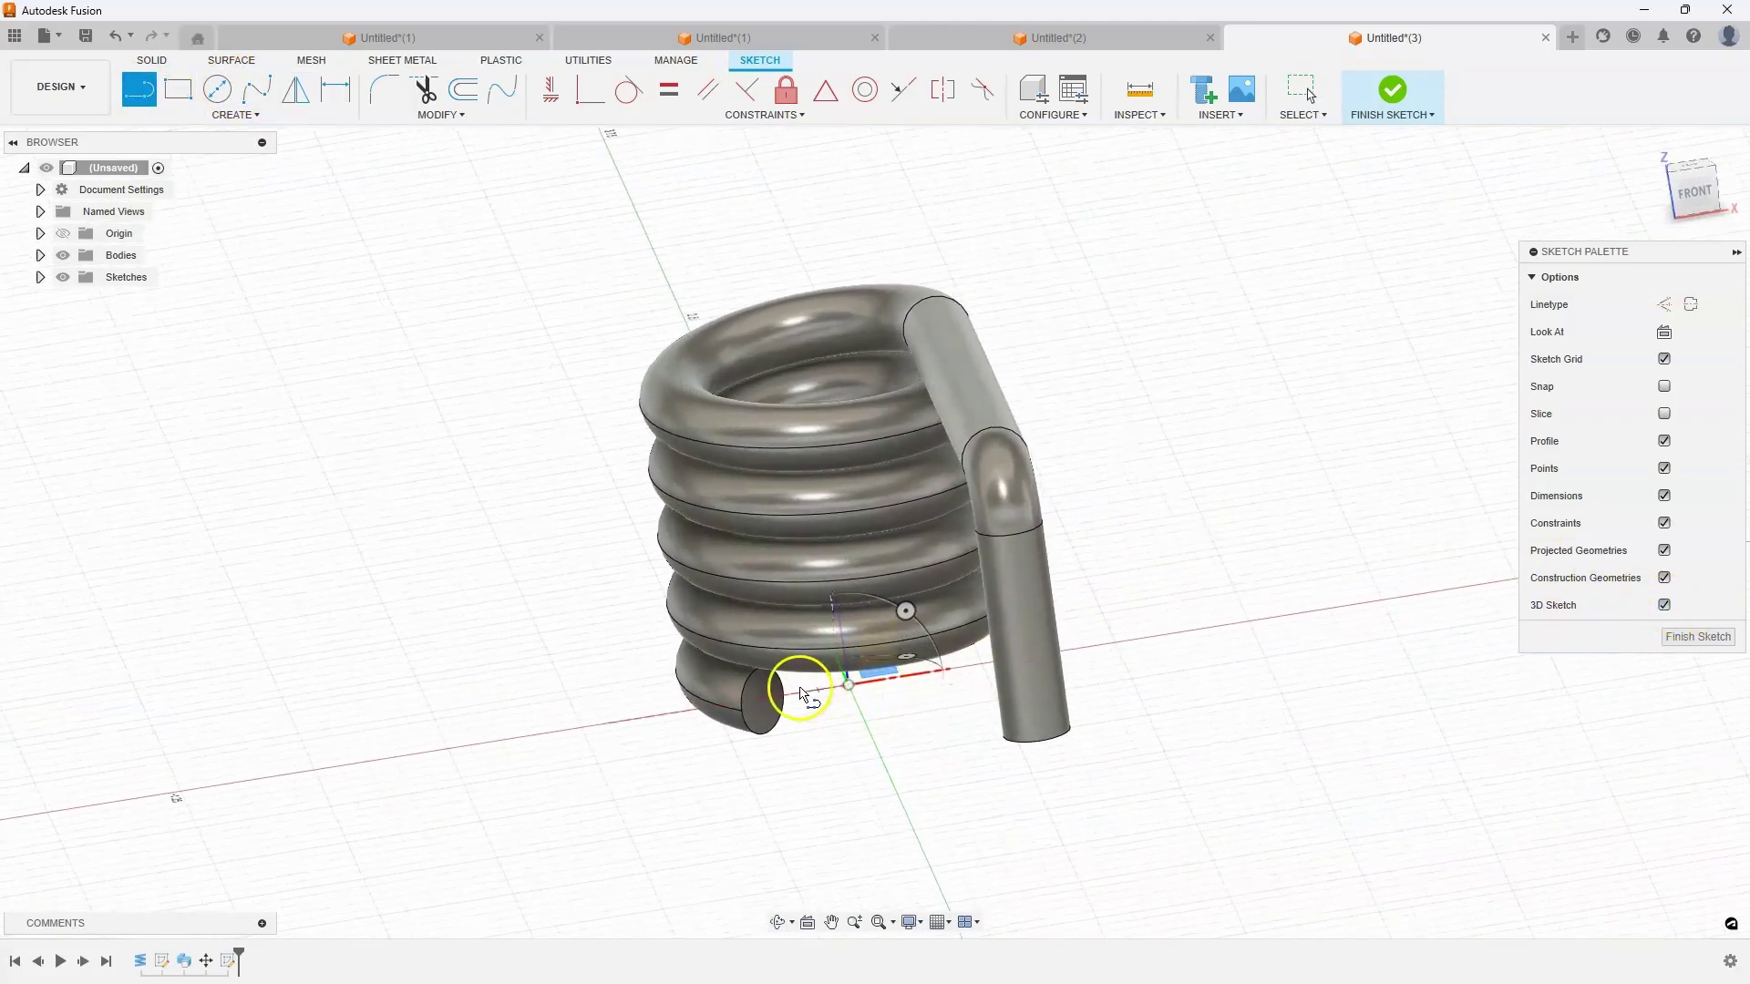
left_click(764, 703)
middle_click_drag(789, 707, 981, 617, "shift")
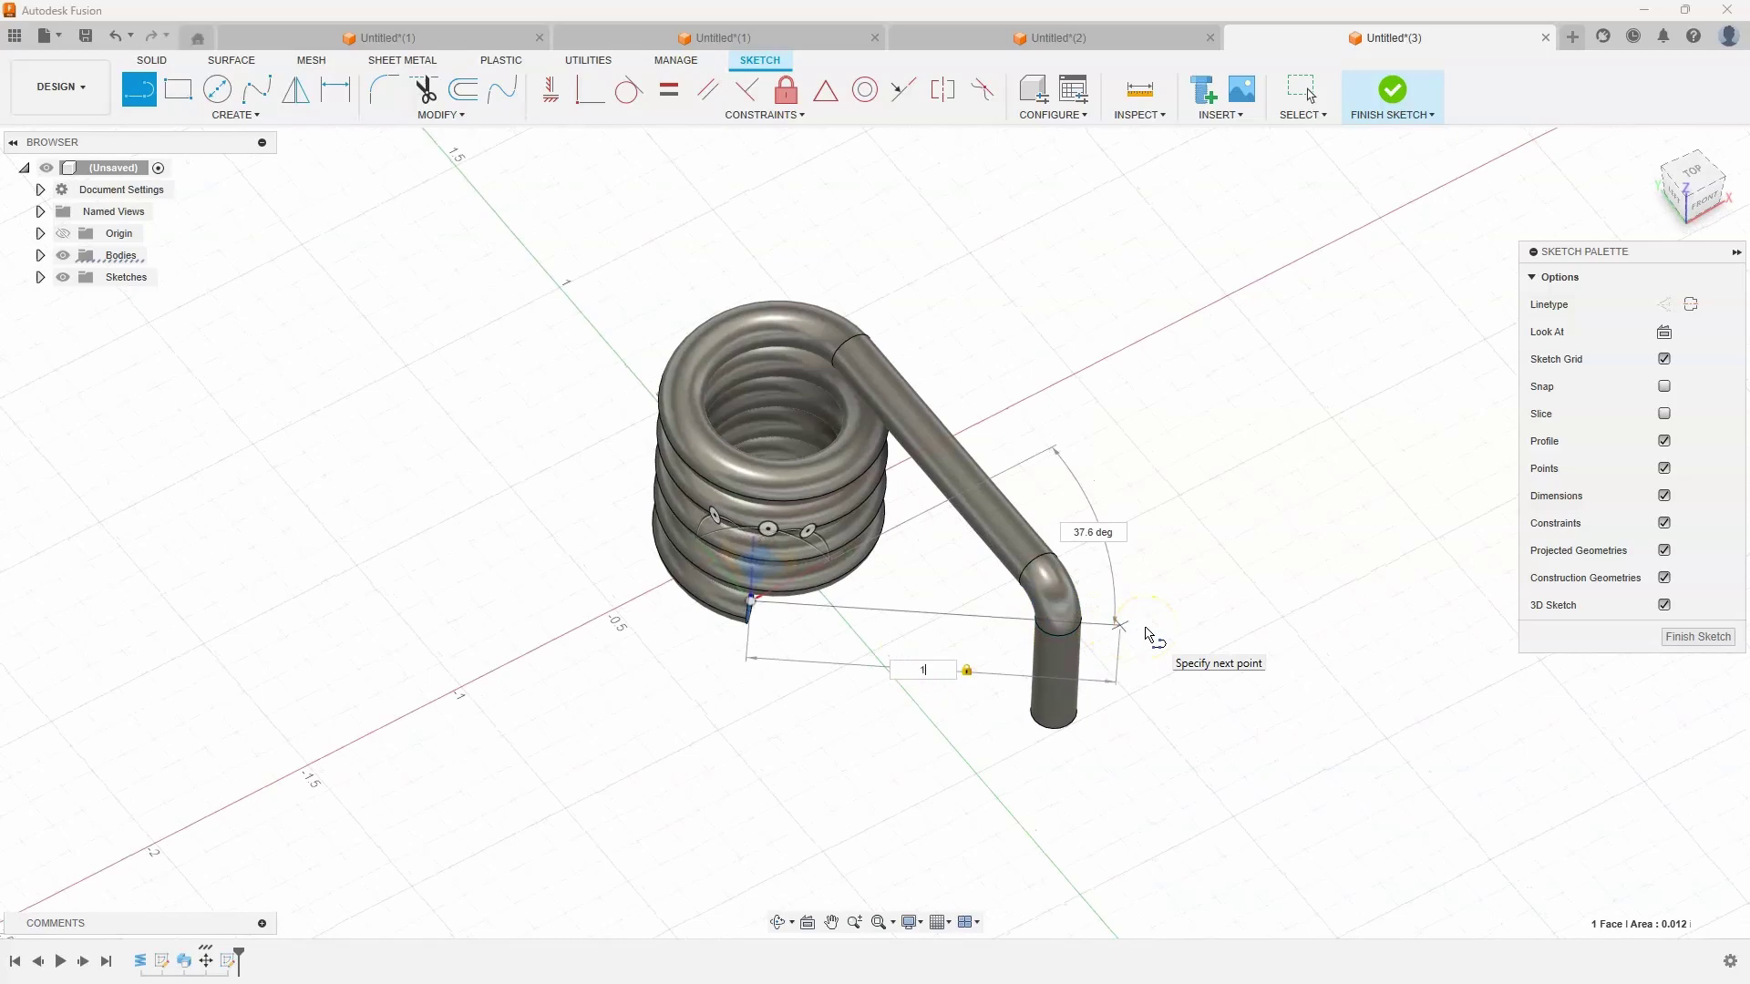
key("Tab")
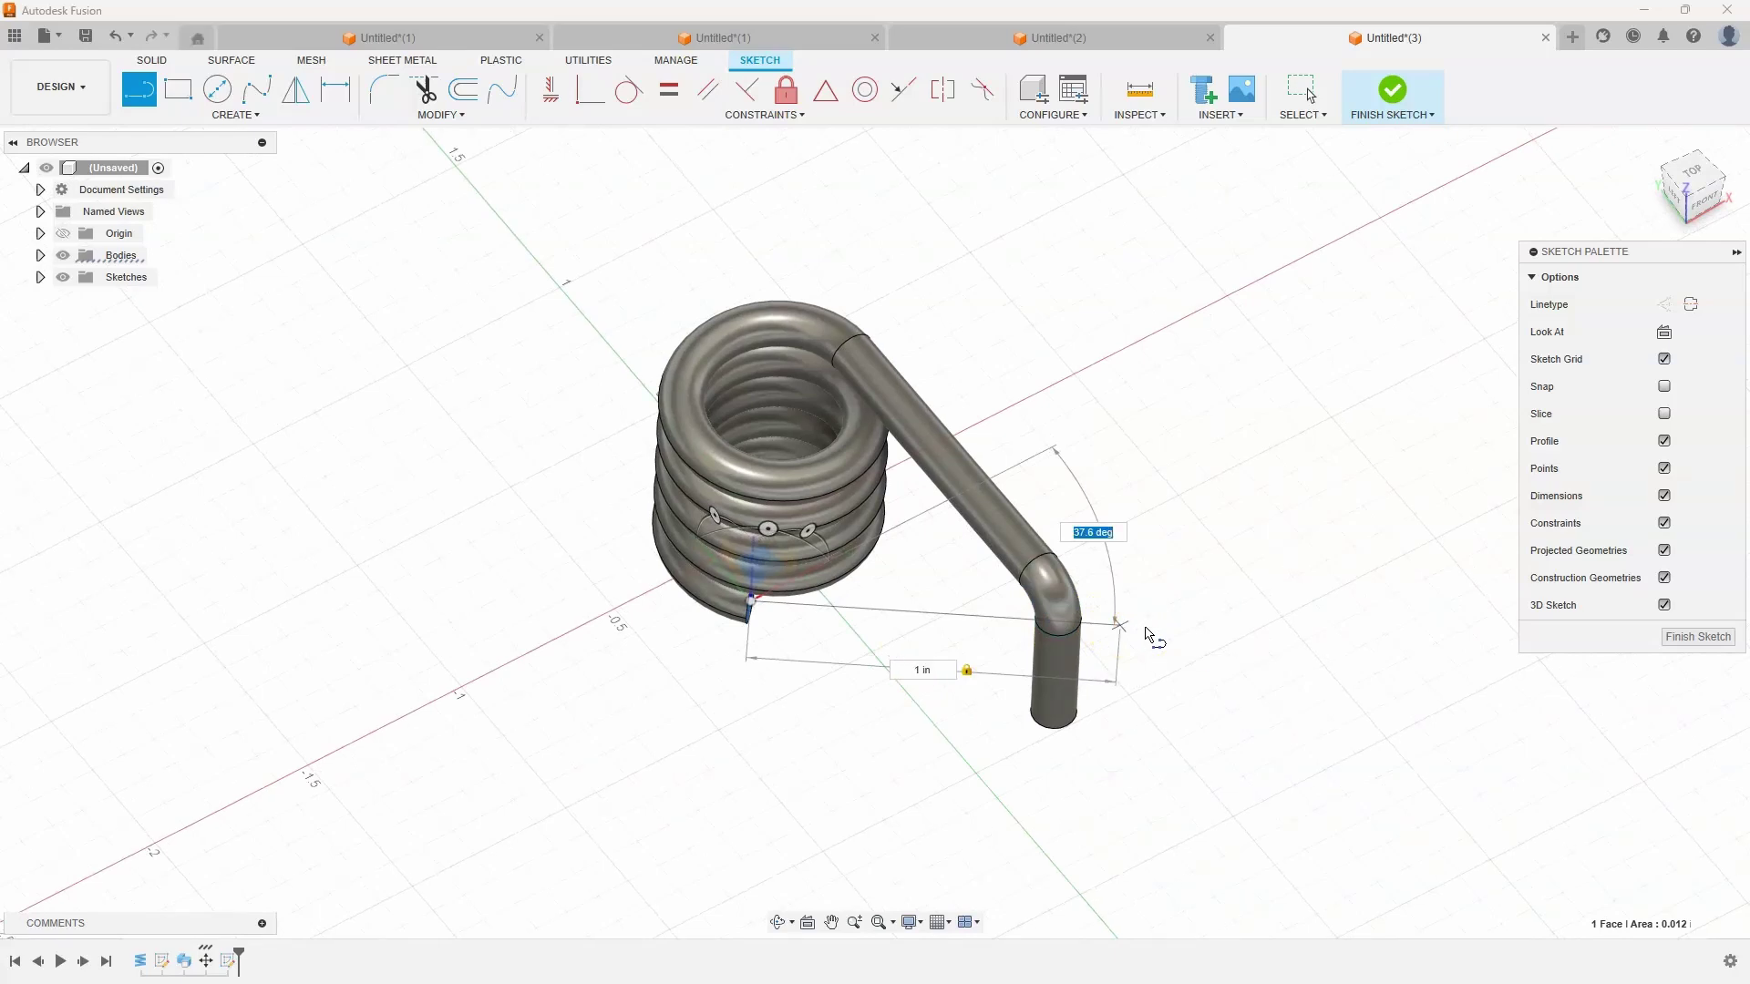
left_click(1179, 621)
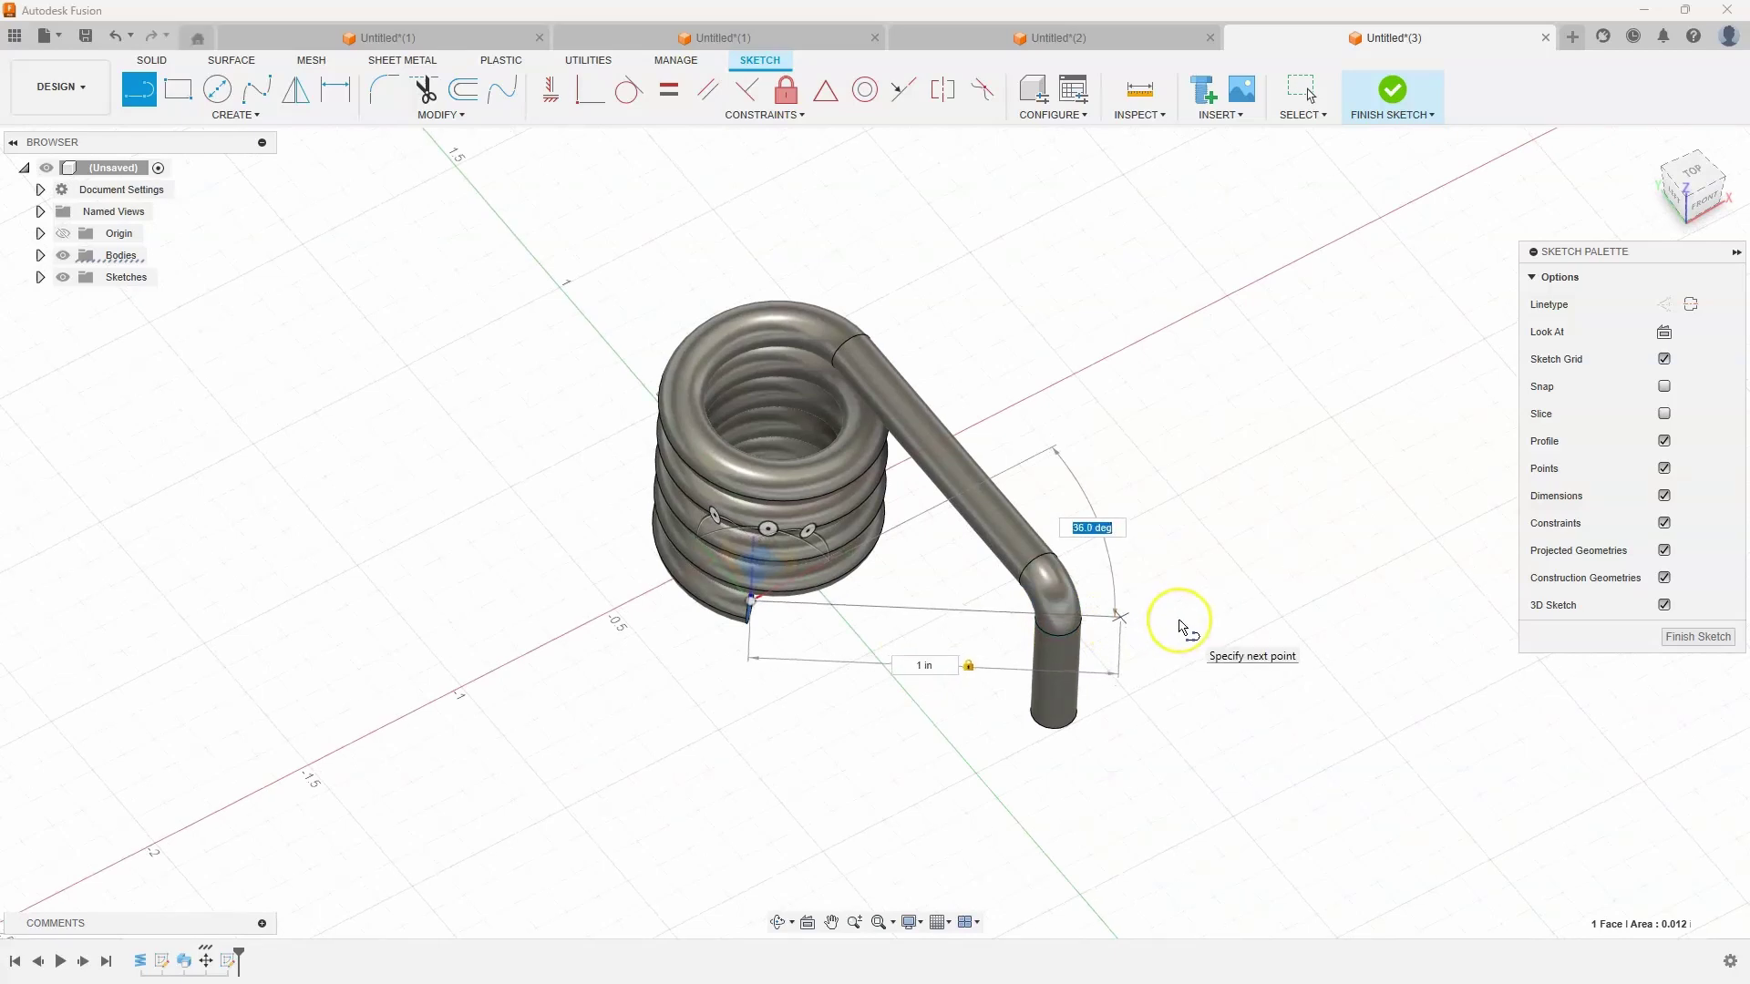
type("35")
key("Tab")
key("Return")
key("Escape")
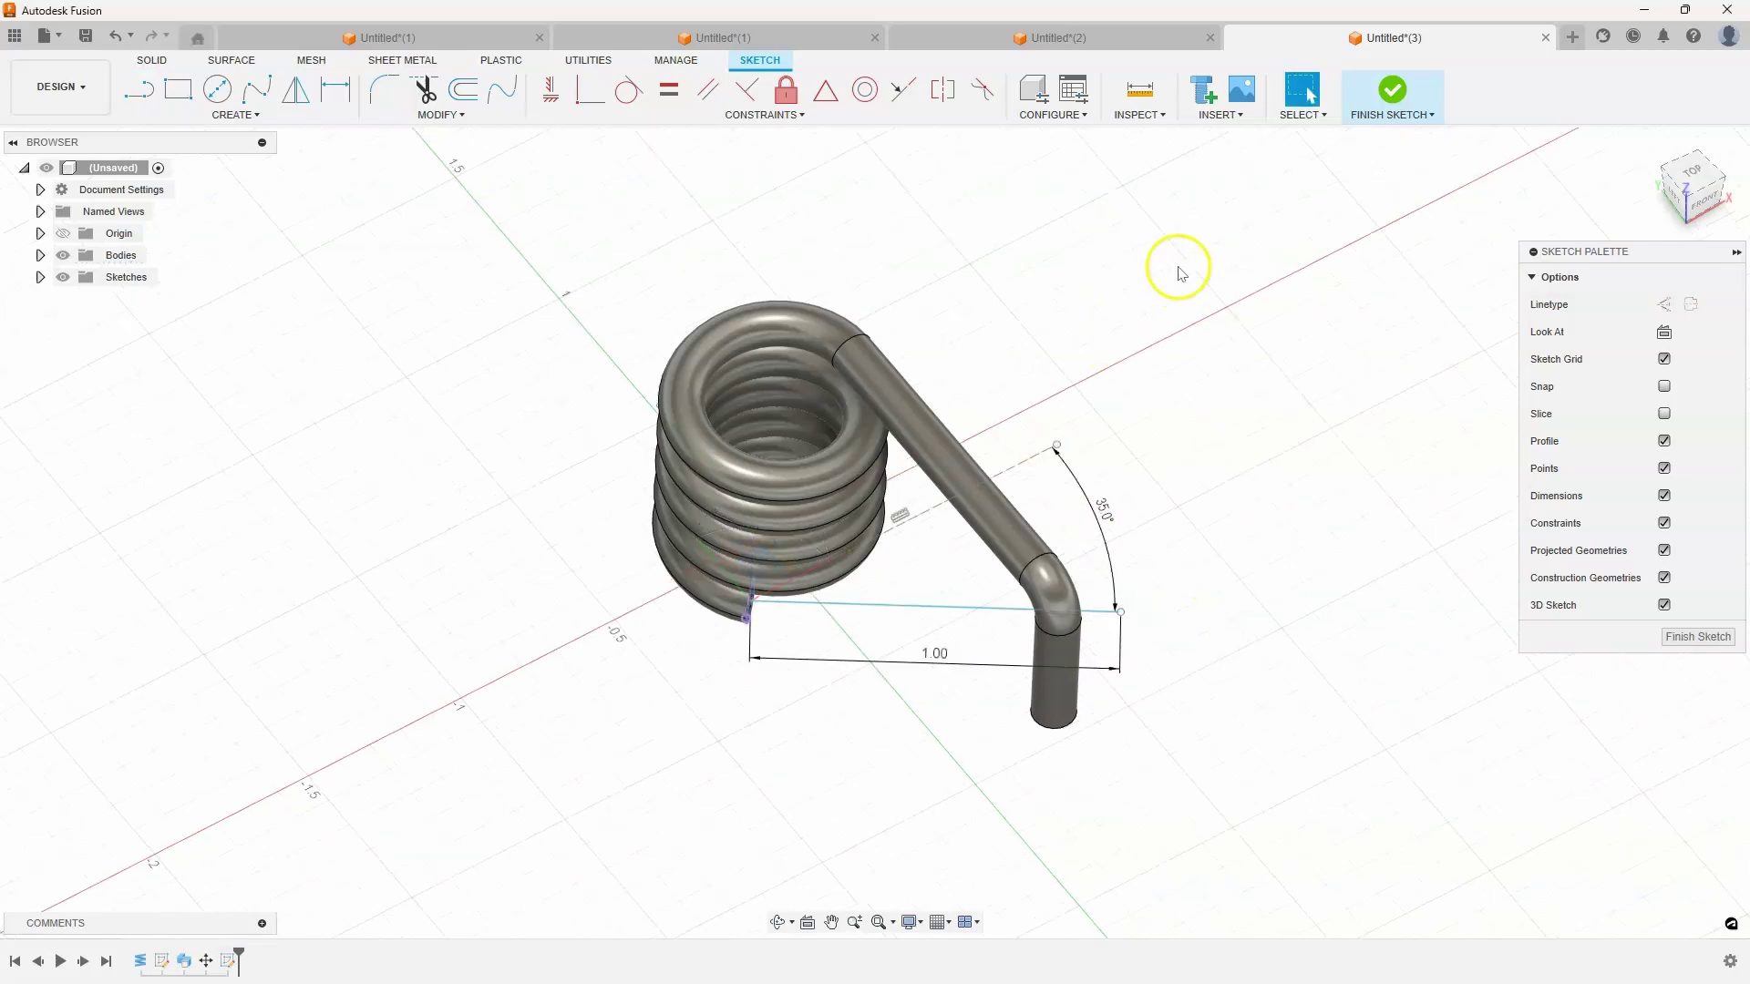
Step: Draw a 0.5 in vertical line upward from the free end of the lower 1 in line
middle_click_drag(366, 133, 347, 128, "shift")
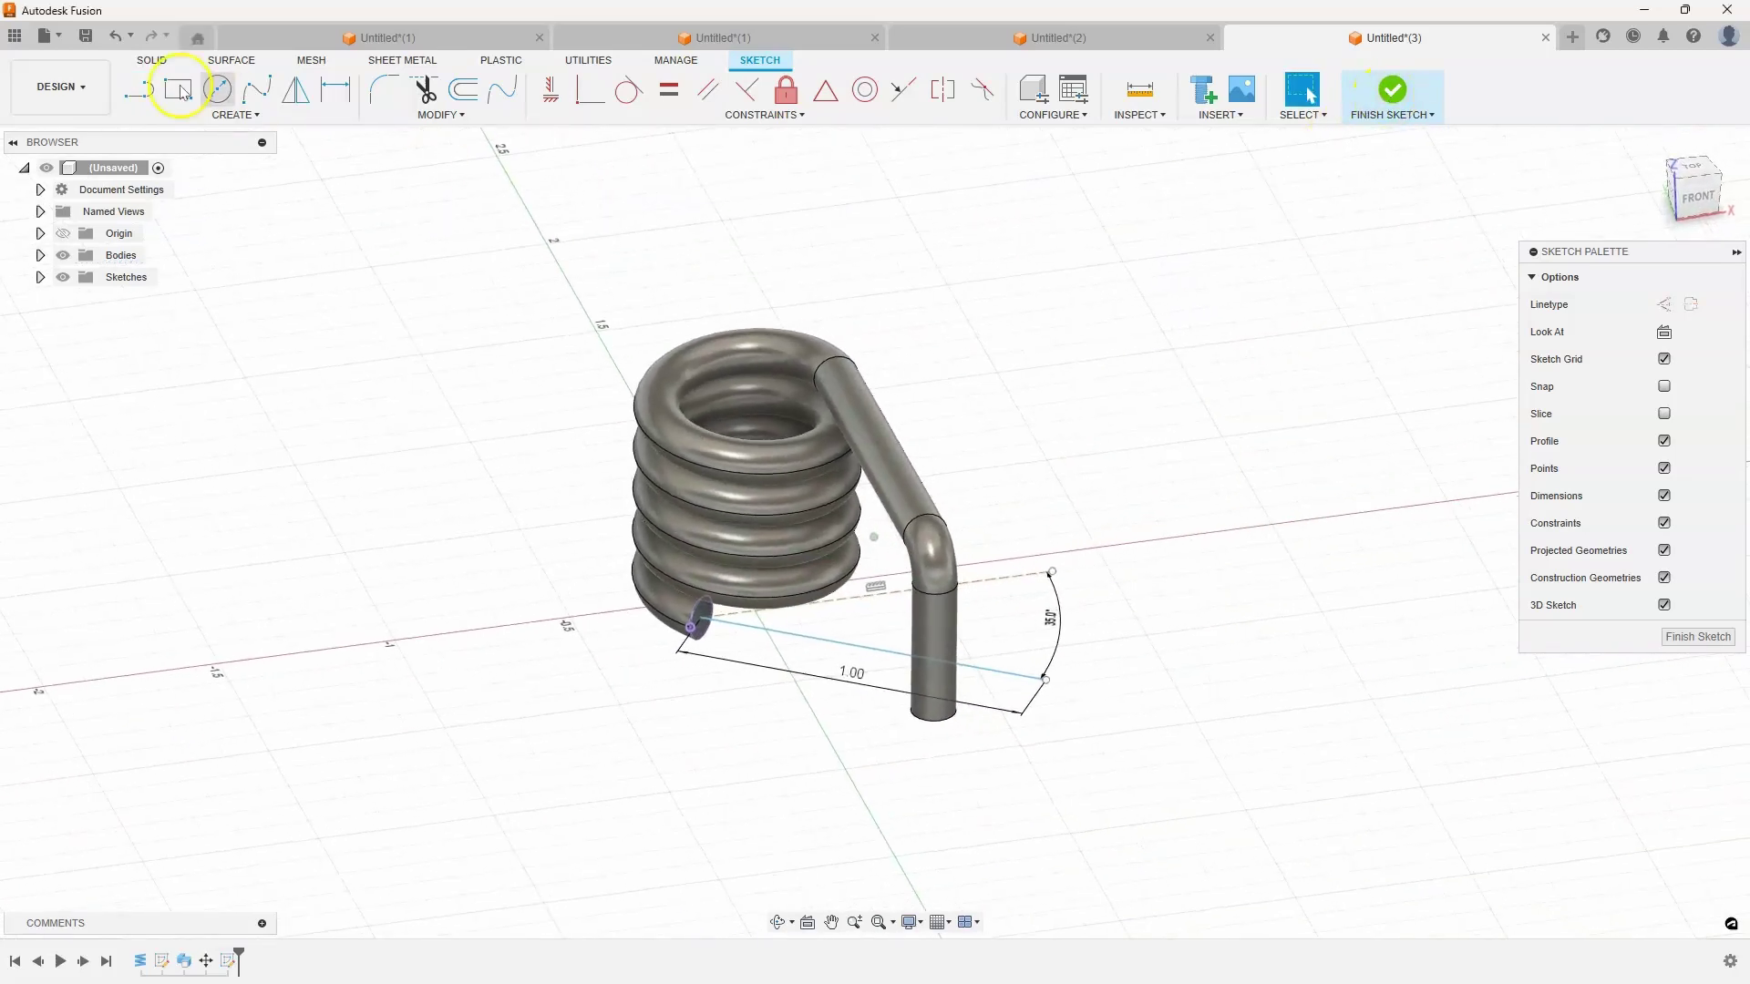
left_click(139, 89)
left_click(1057, 682)
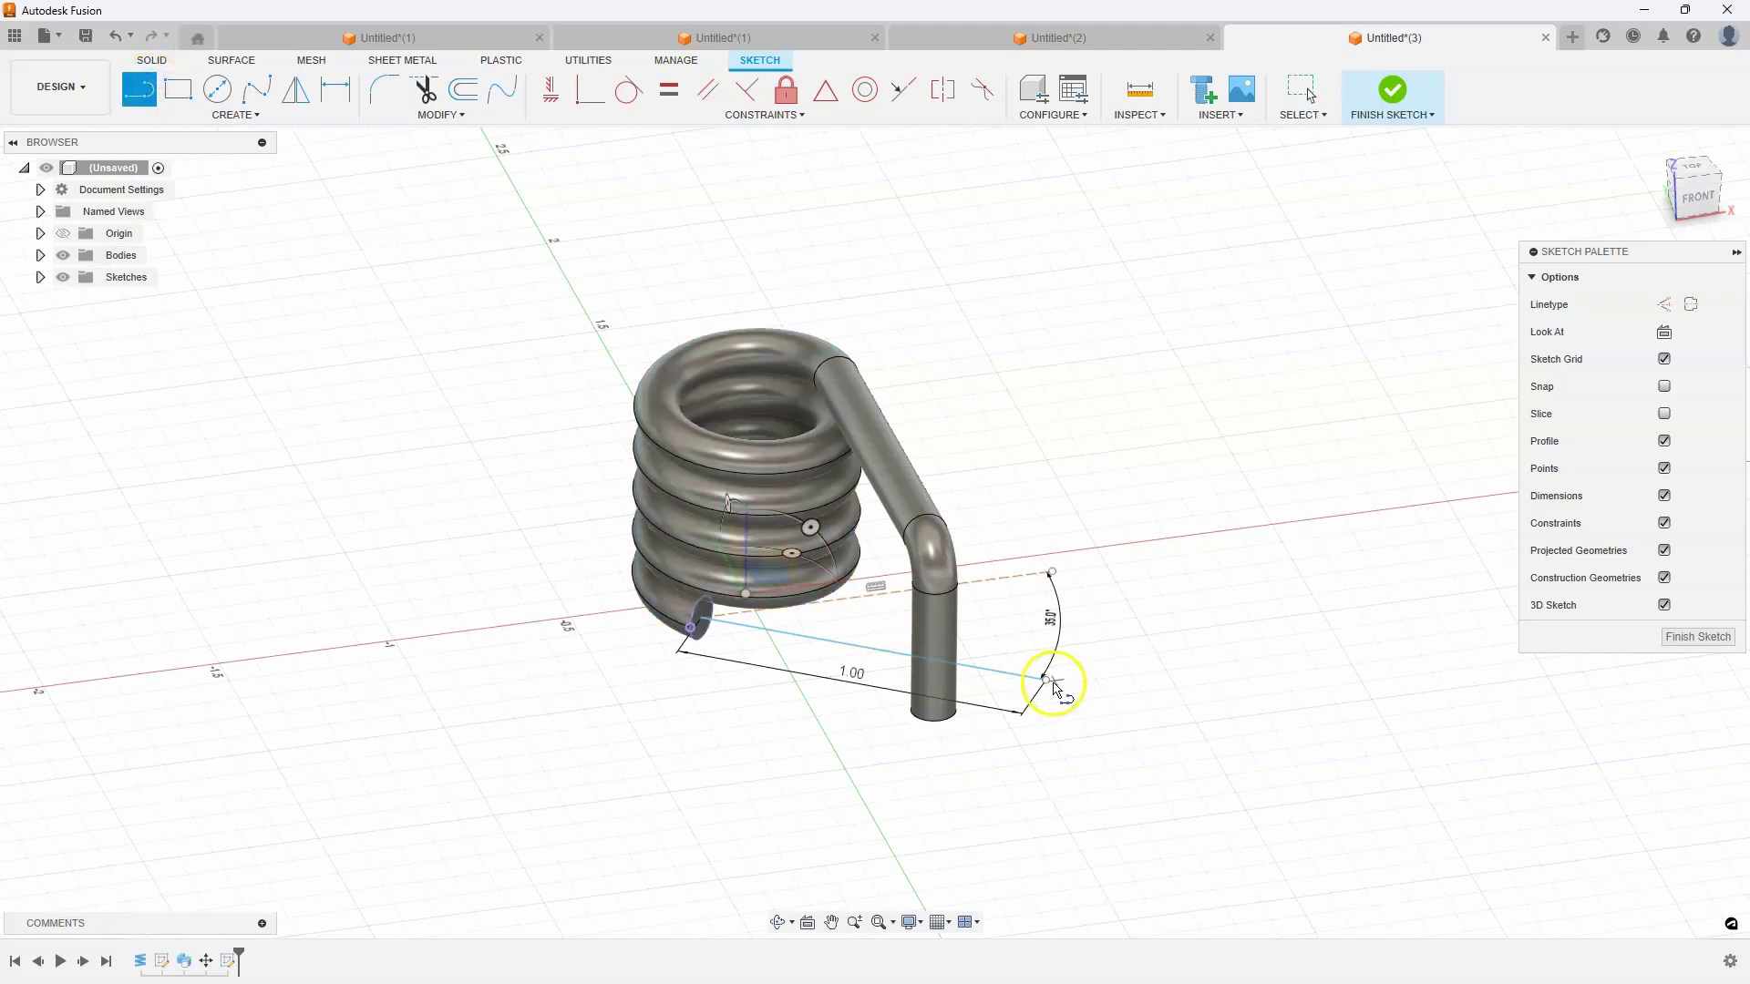
left_click(1048, 683)
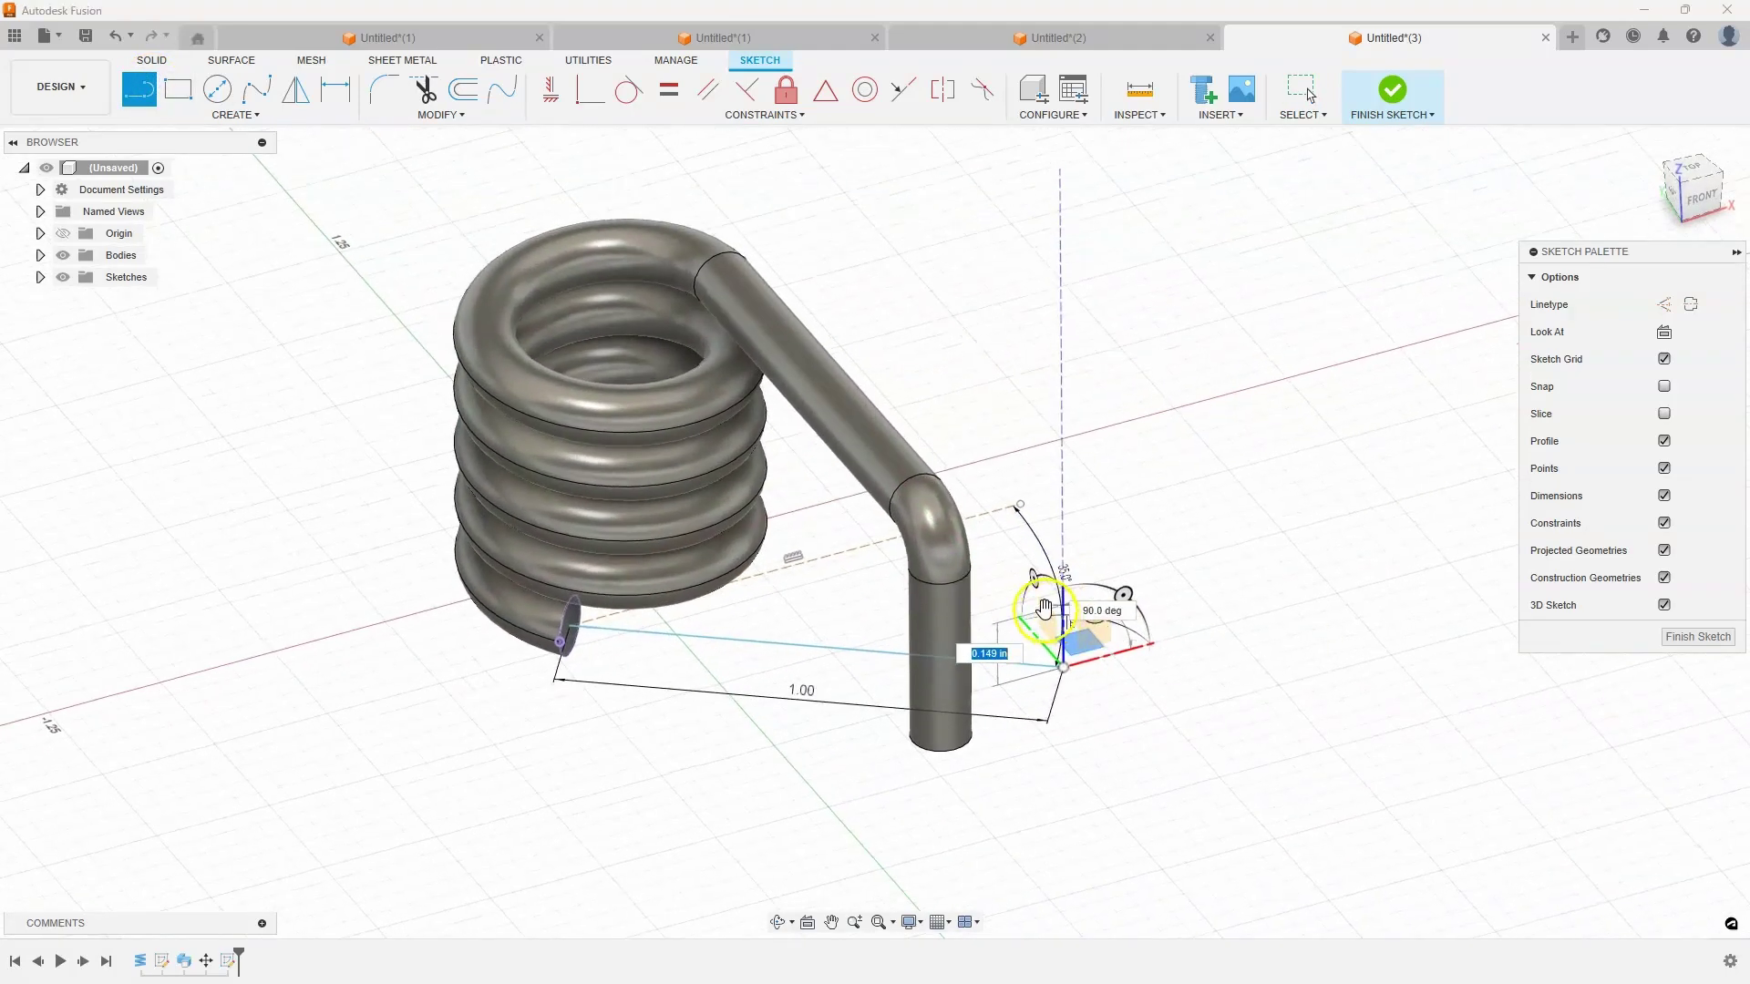
mouse_move(1045, 607)
left_mouse_down()
mouse_move(1069, 635)
mouse_move(1069, 501)
left_mouse_up()
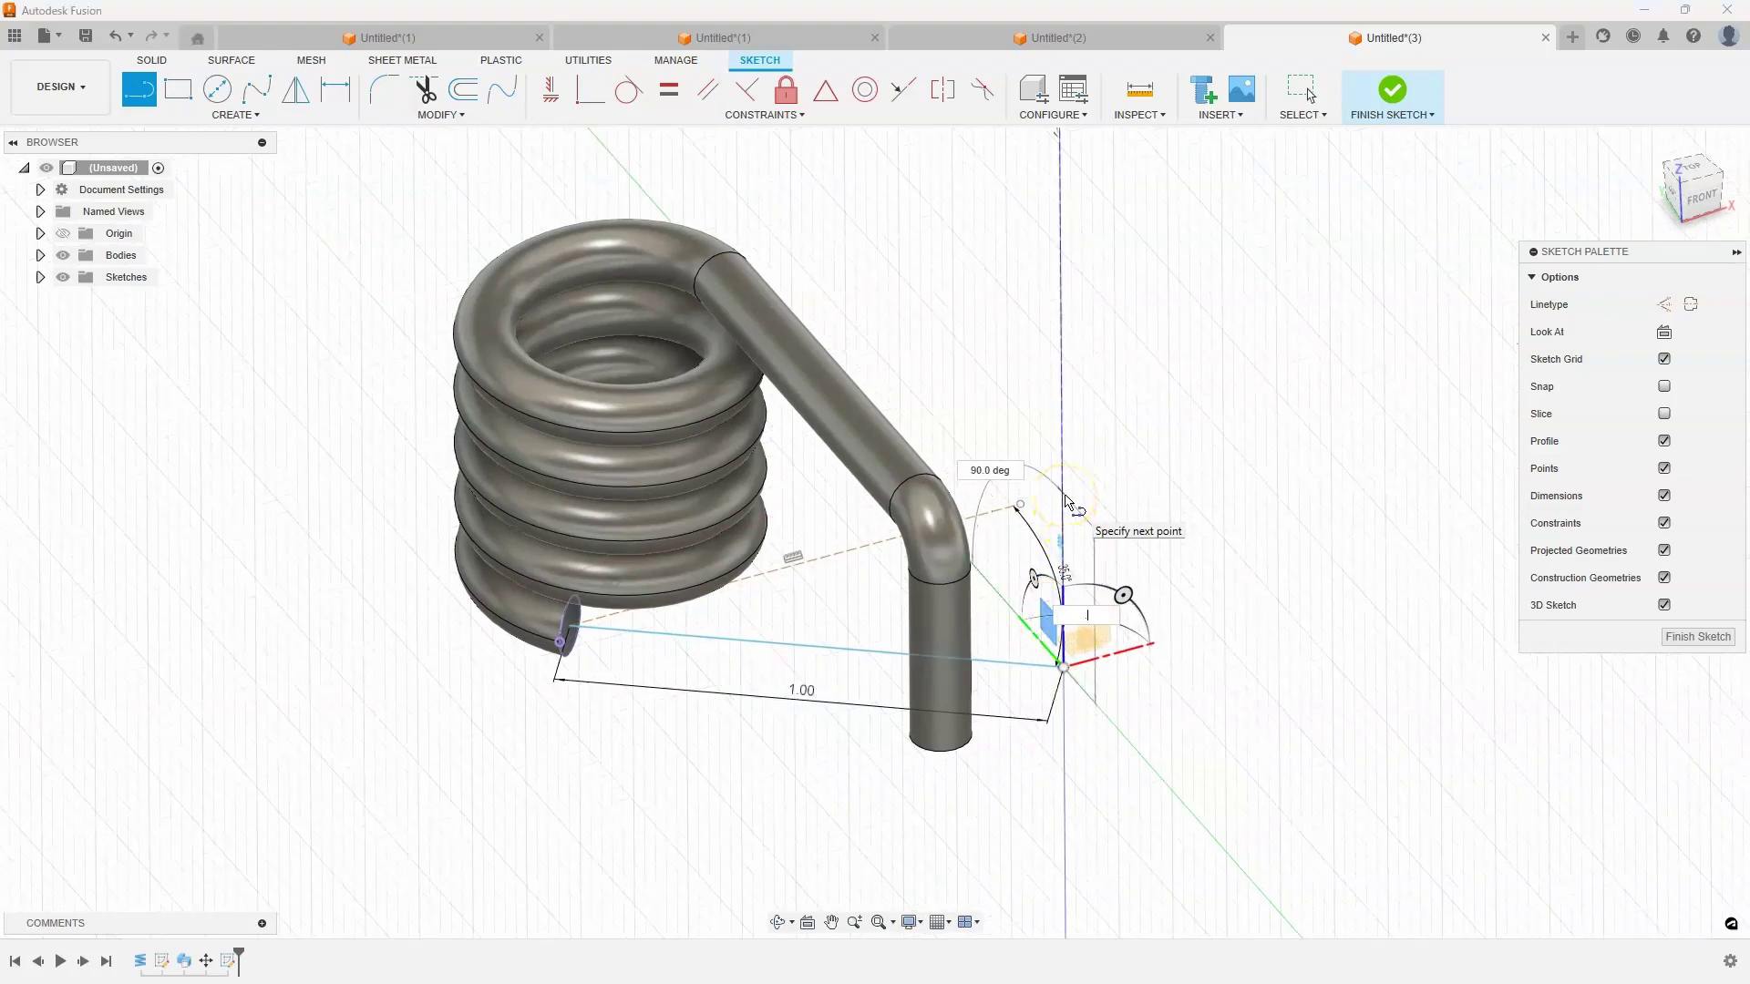
key("Return")
key("Escape")
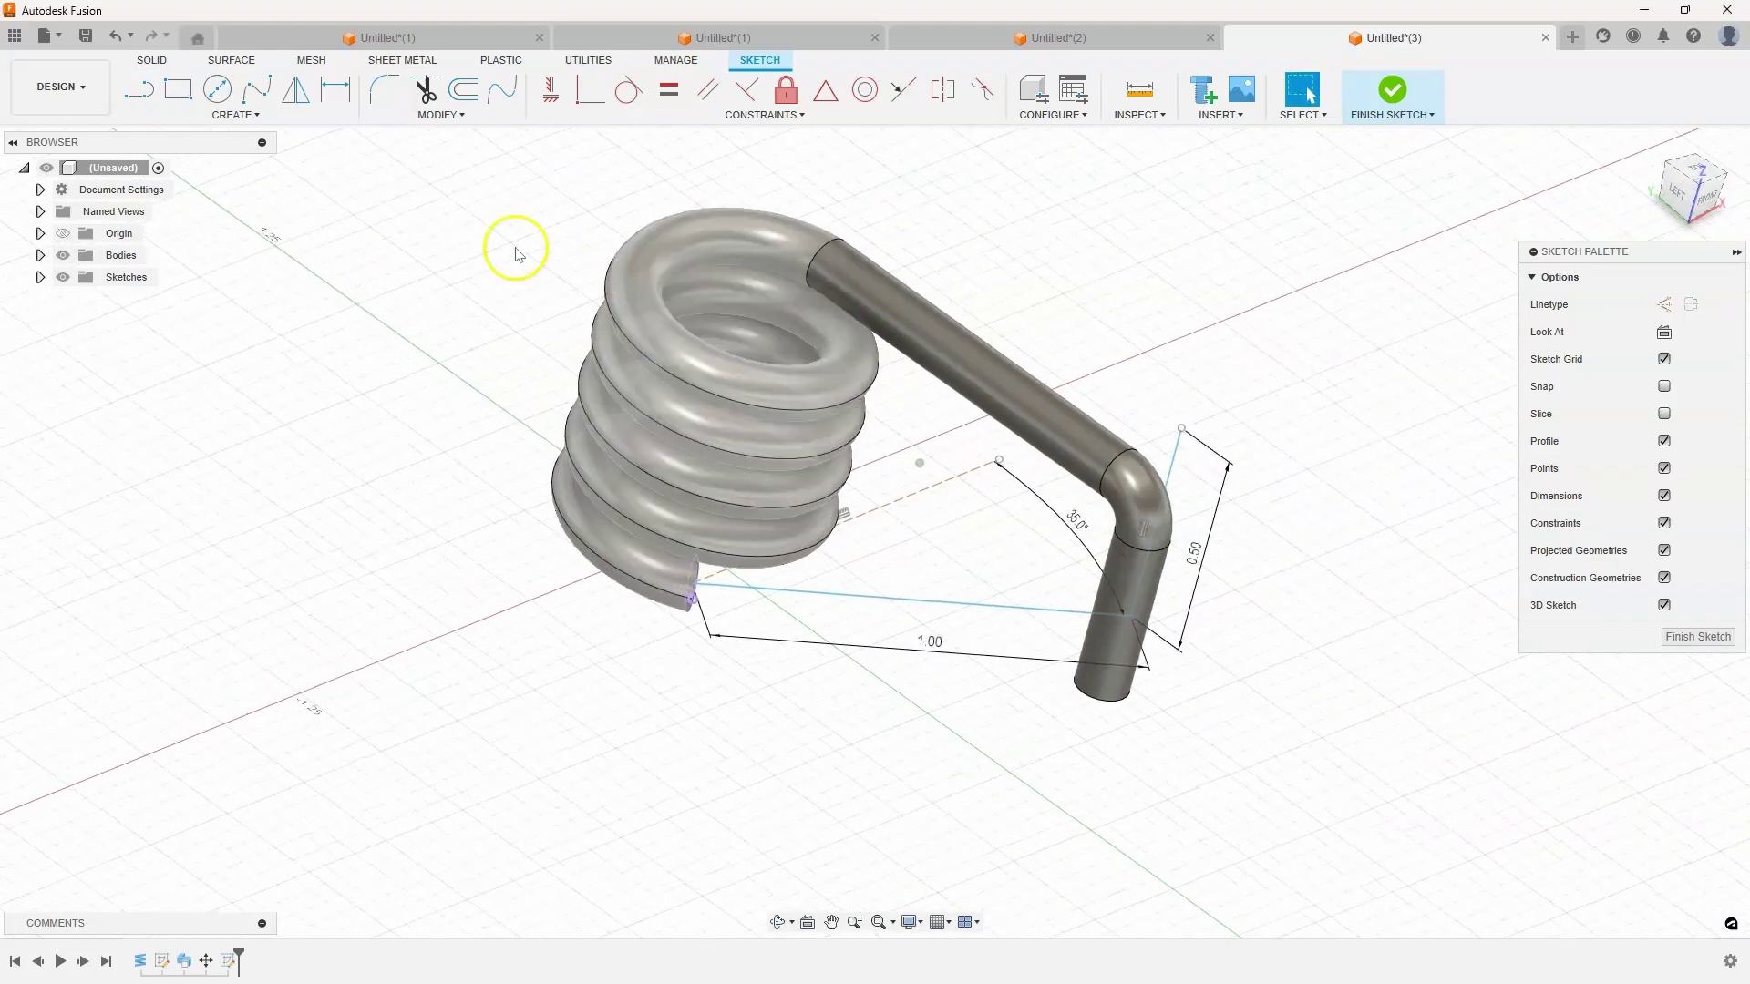
Step: Fillet the corner between the lower leg's two lines with a 0.10 in radius and finish the sketch
left_click(384, 89)
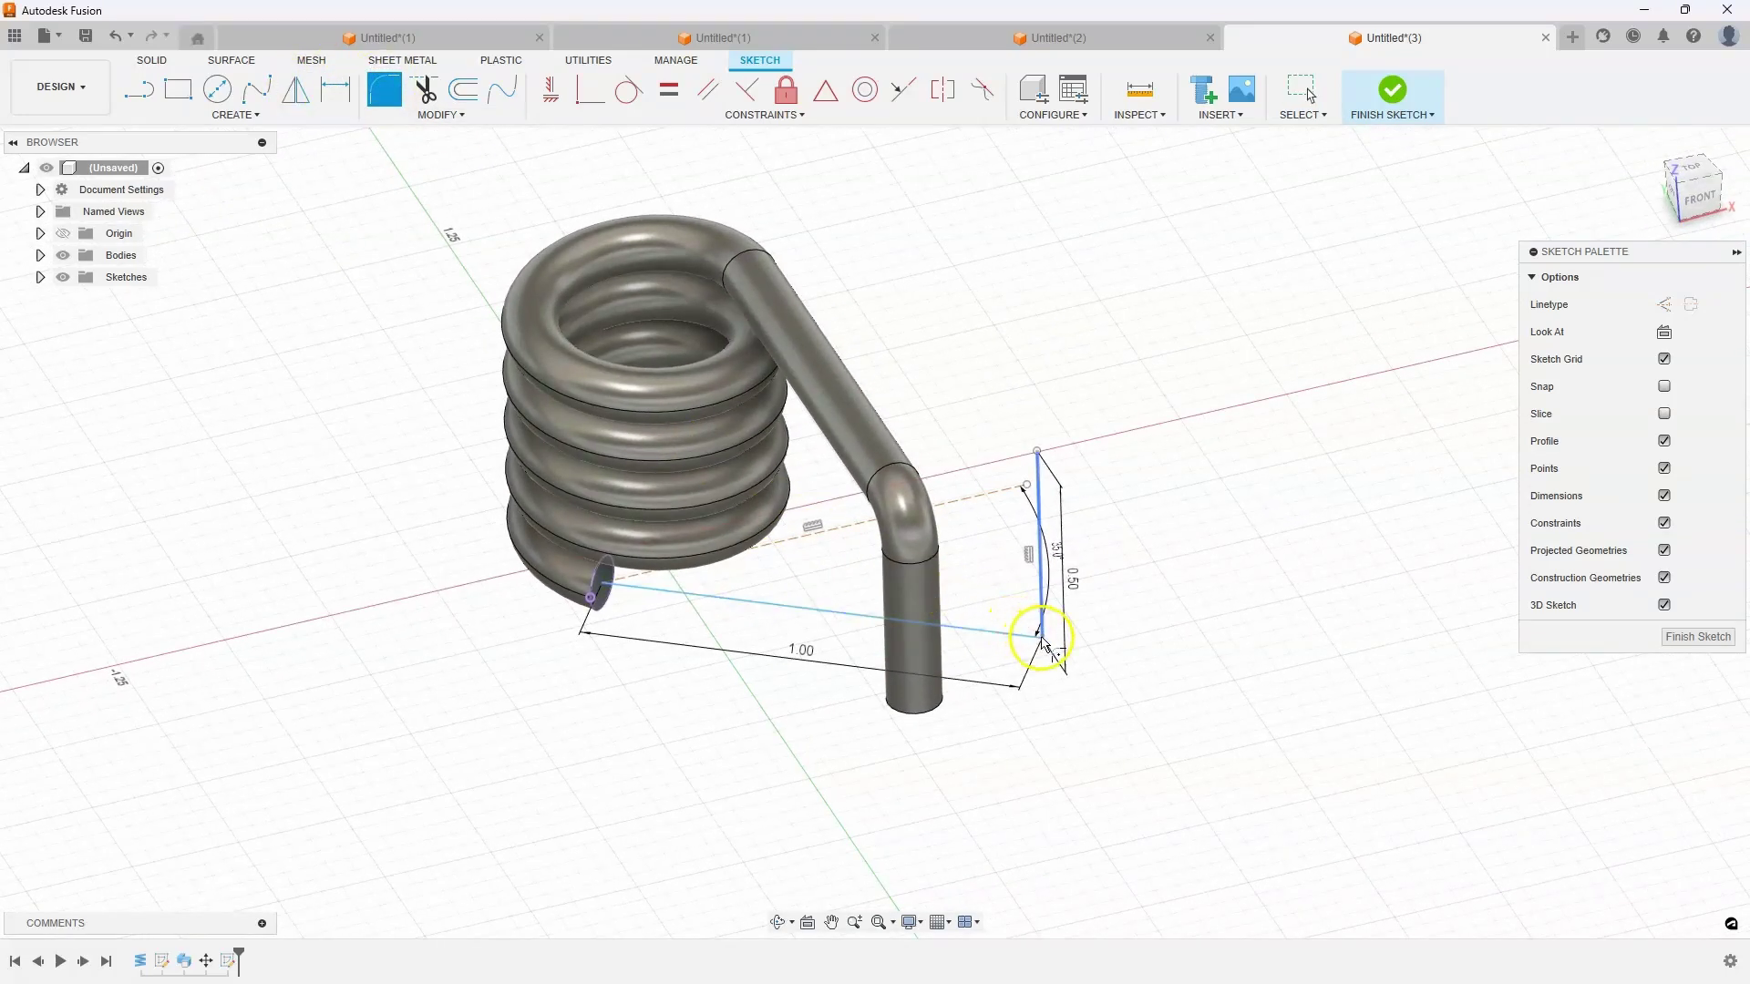
left_click(1042, 639)
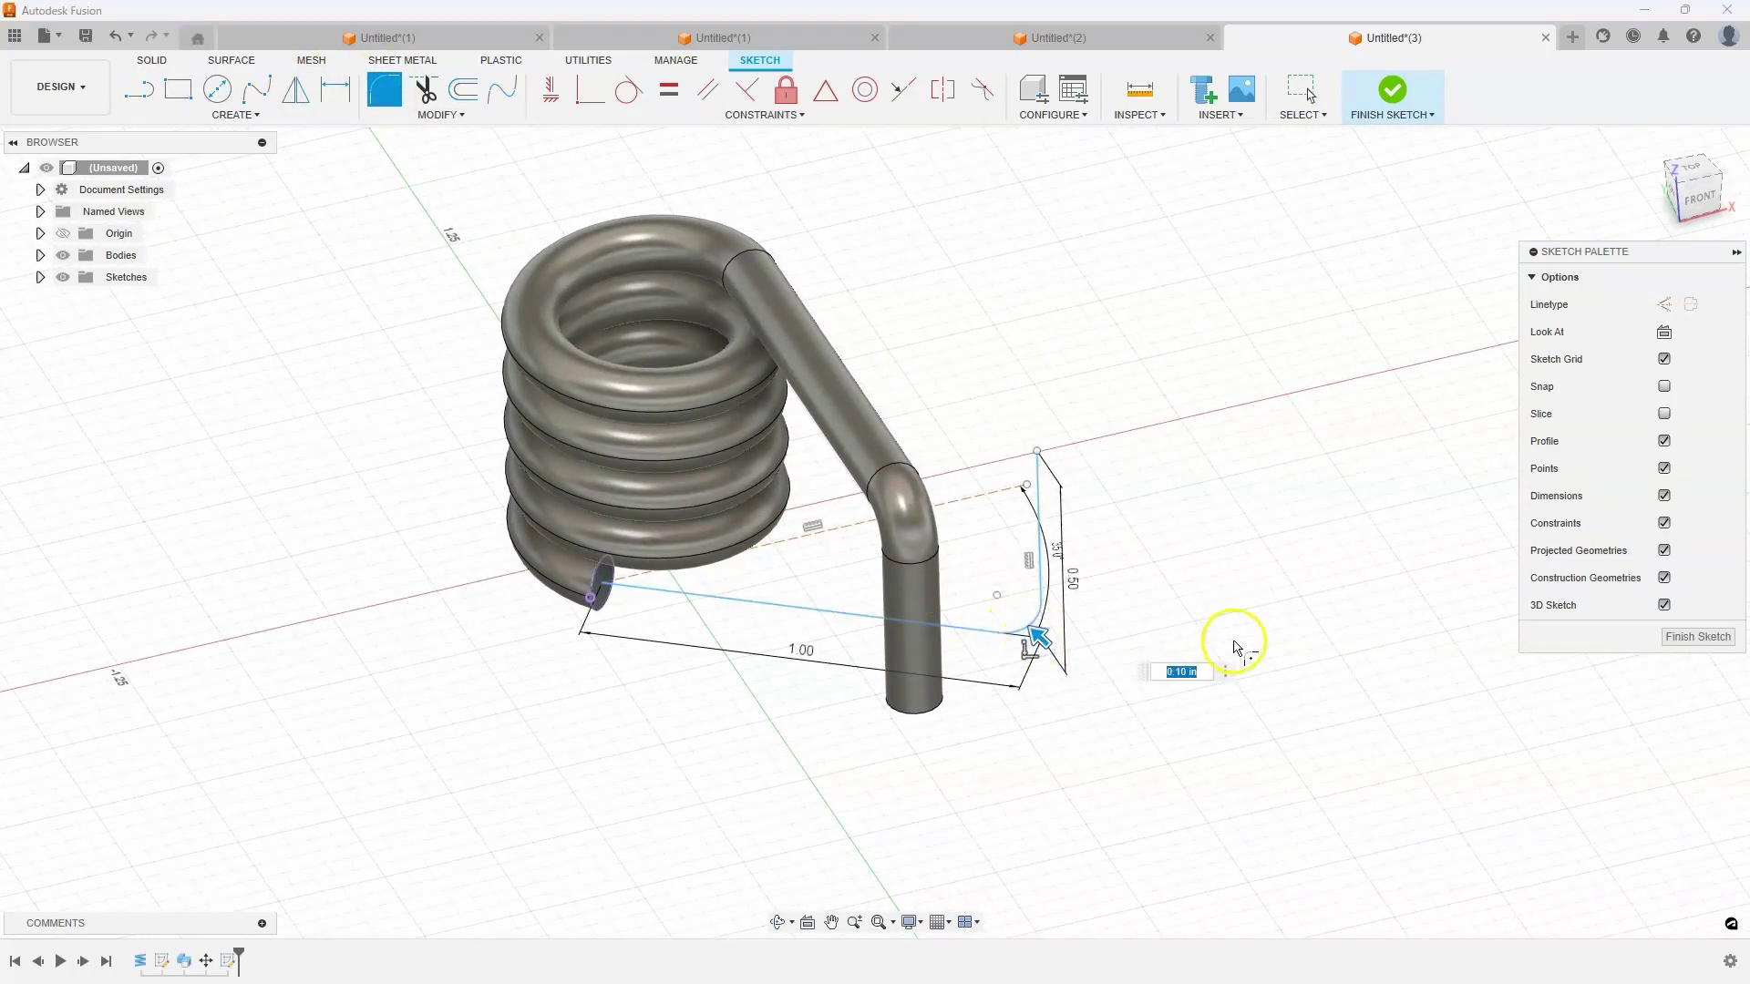
left_click(1235, 636)
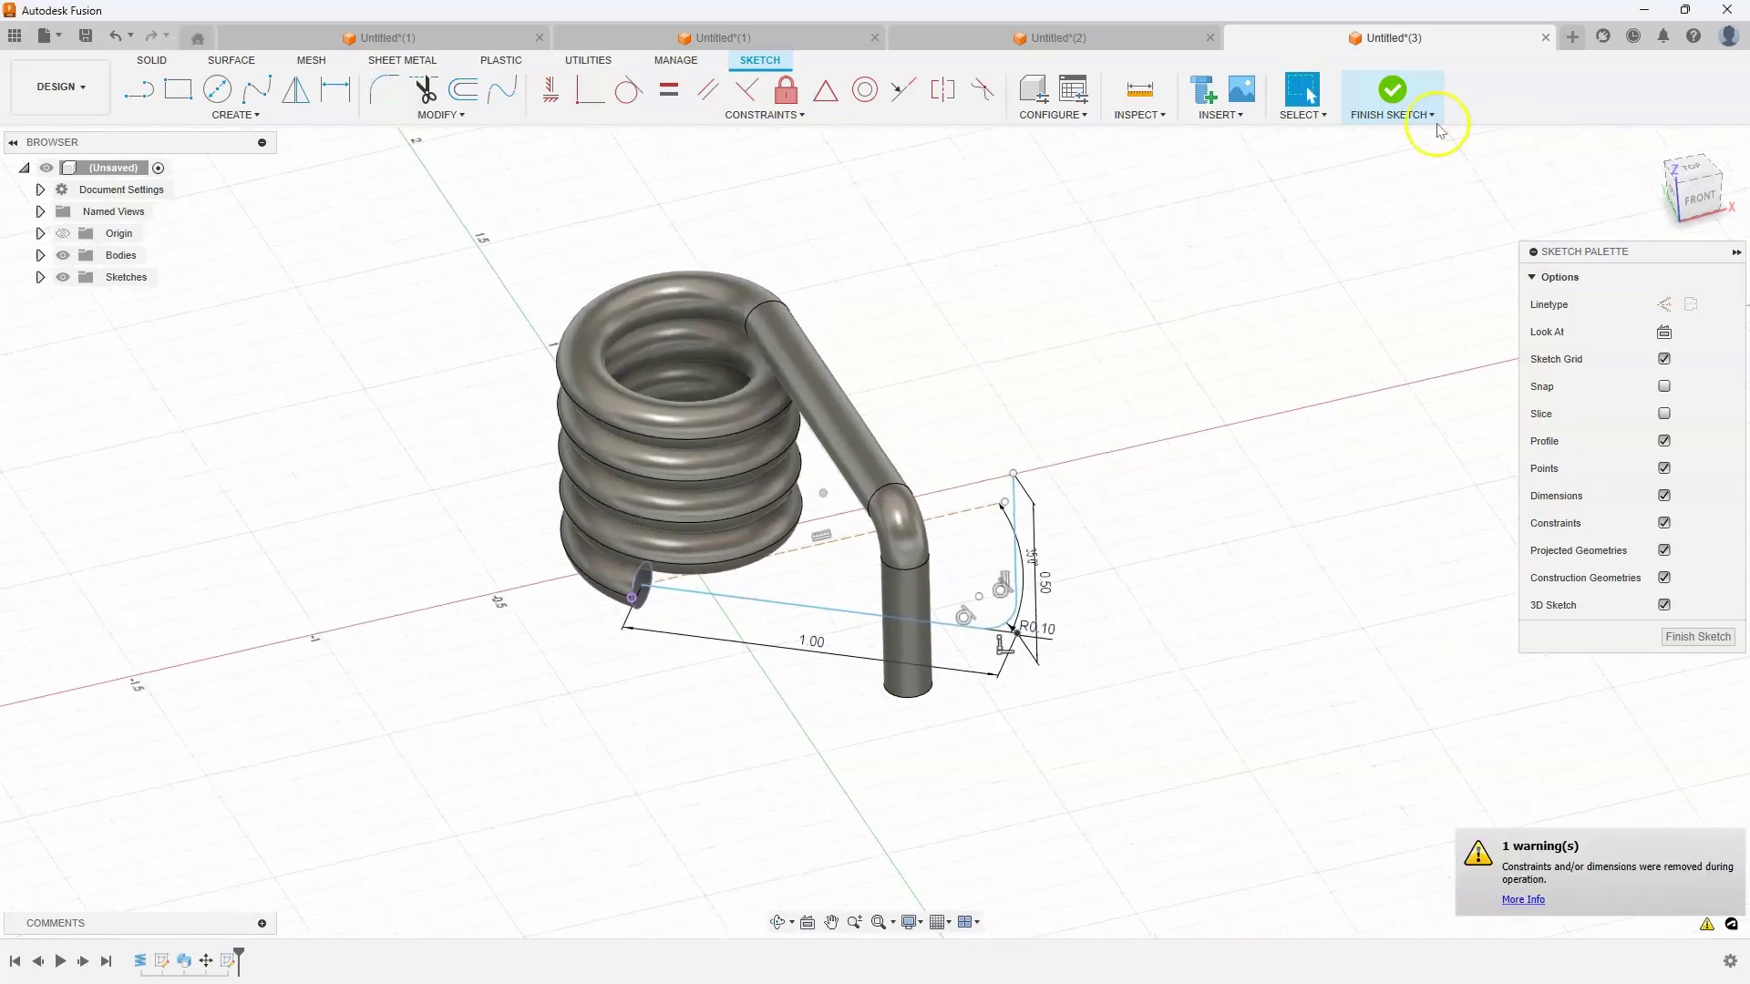
left_click(1395, 100)
Step: Sweep the circular profile at the coil's lower end along the filleted path, joining the second leg to the coil body
left_click(182, 115)
left_click(170, 244)
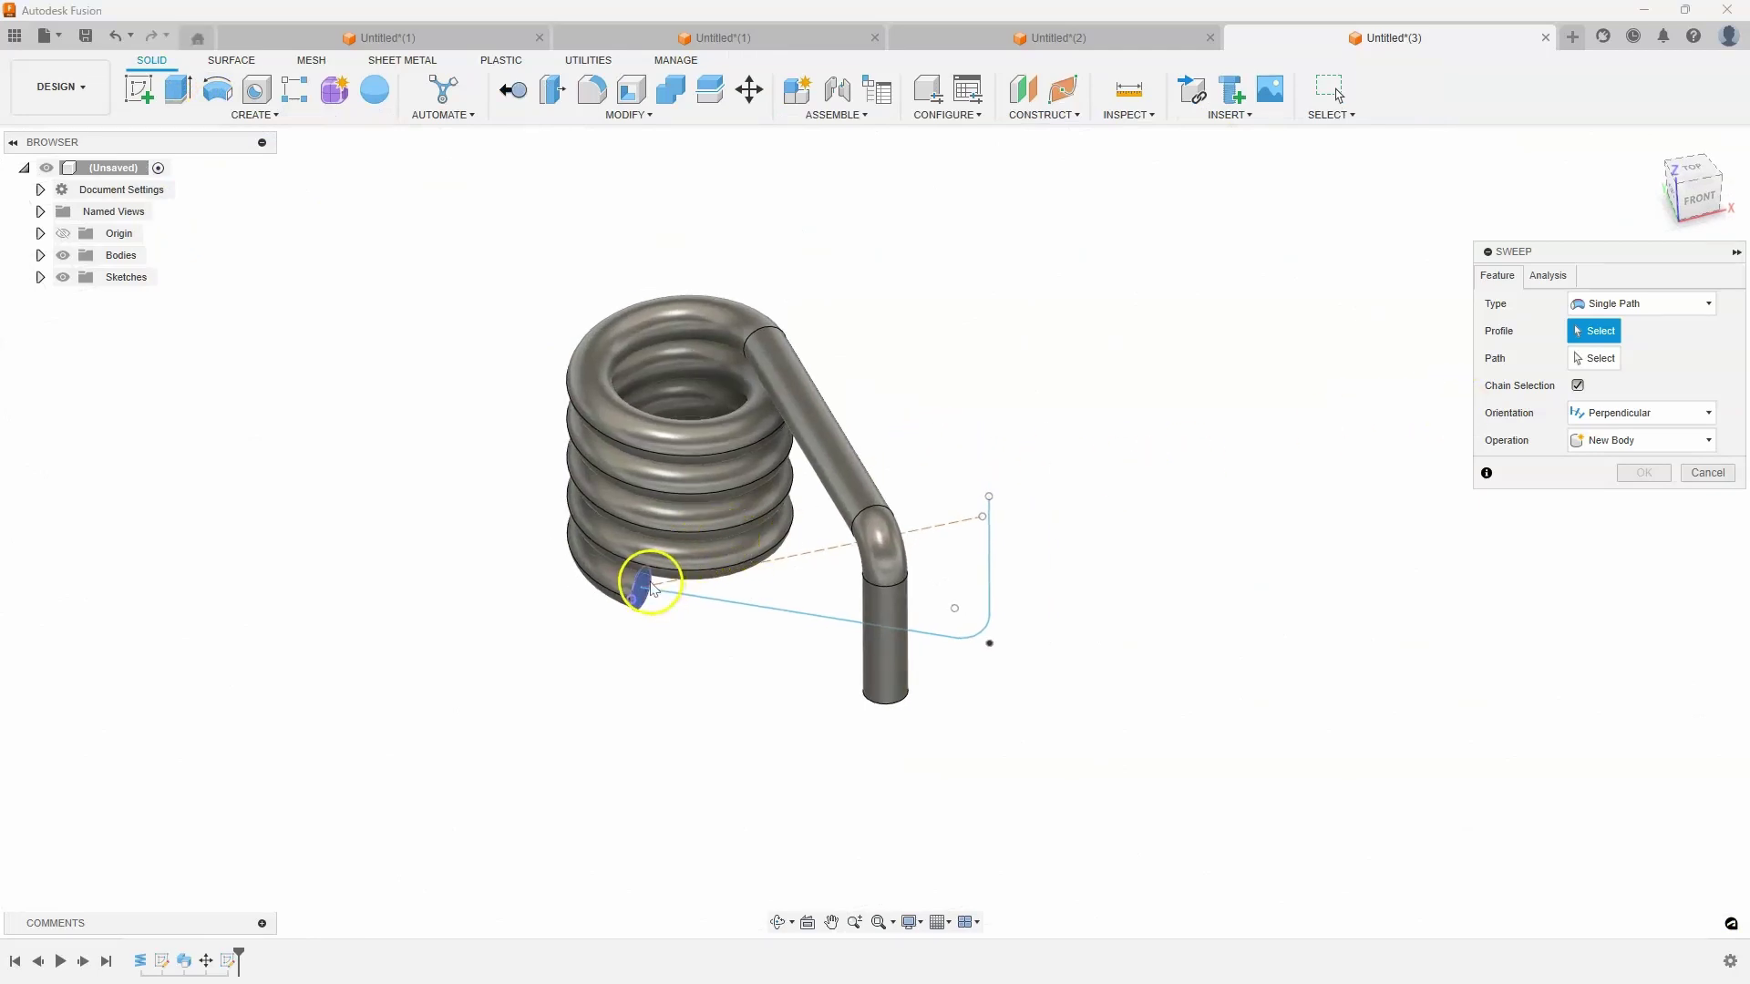
left_click(647, 586)
left_click(1596, 362)
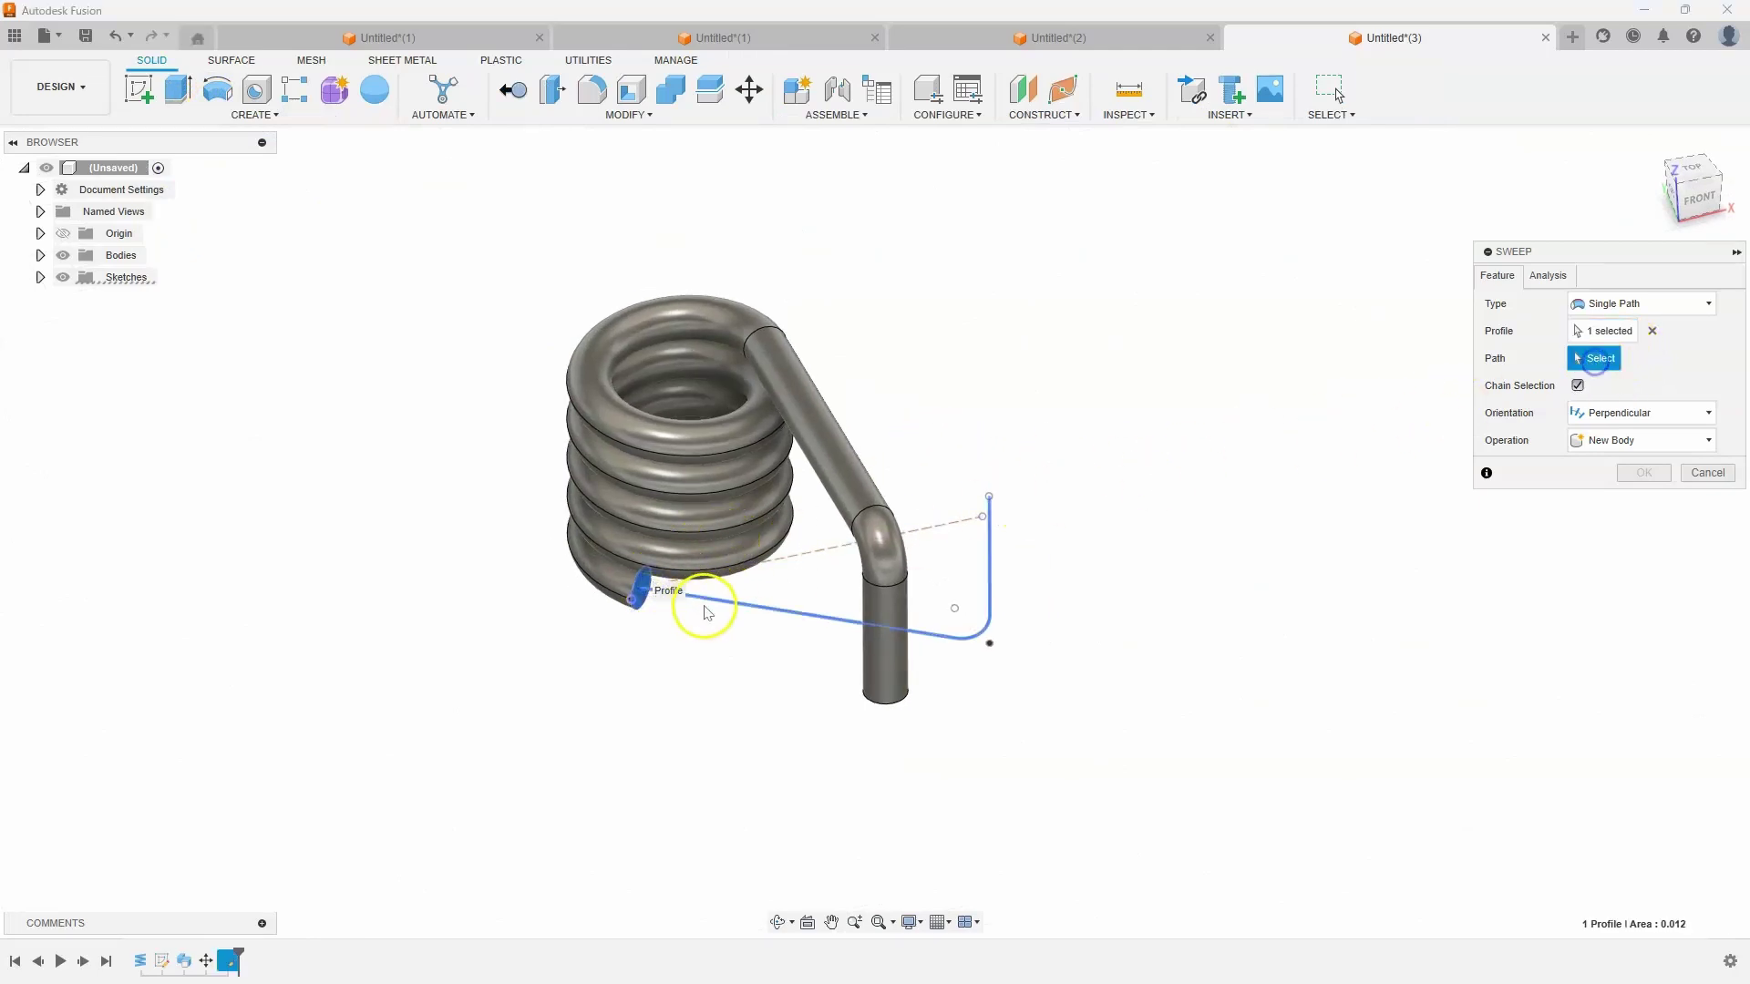
left_click(988, 566)
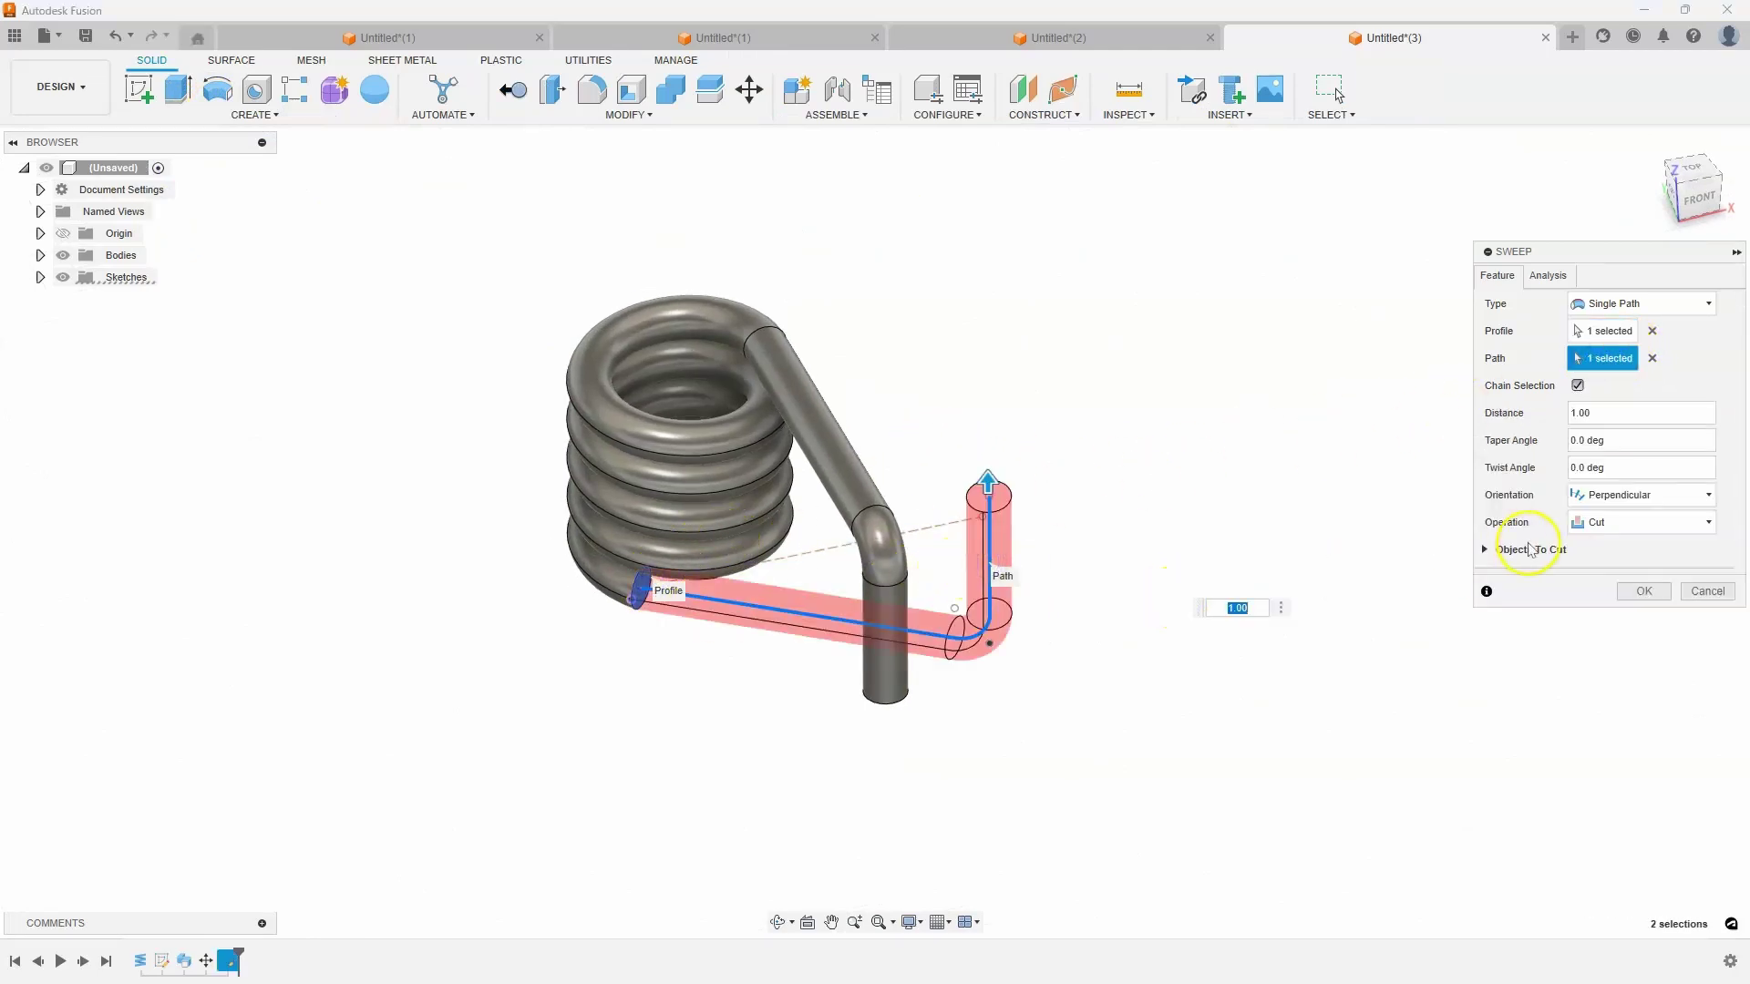
left_click(1612, 524)
left_click(1613, 546)
middle_click_drag(1085, 700, 1619, 554, "shift")
left_click(1641, 554)
middle_click_drag(916, 749, 846, 726, "shift")
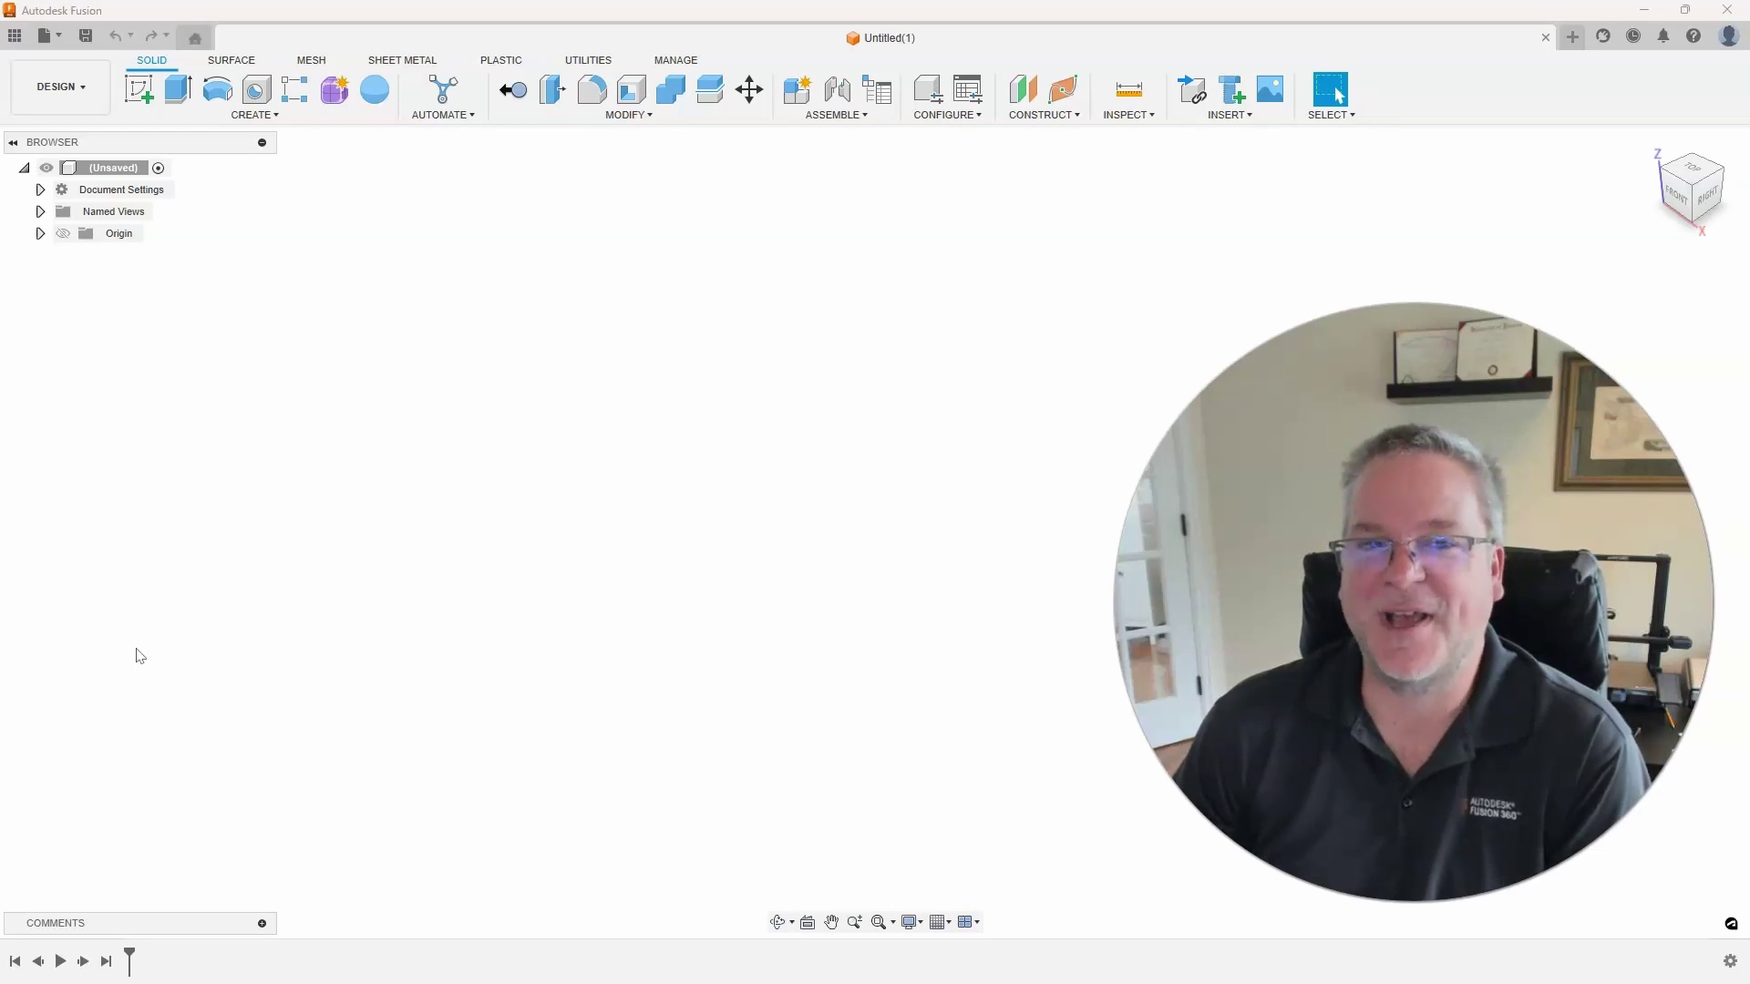
left_click(96, 620)
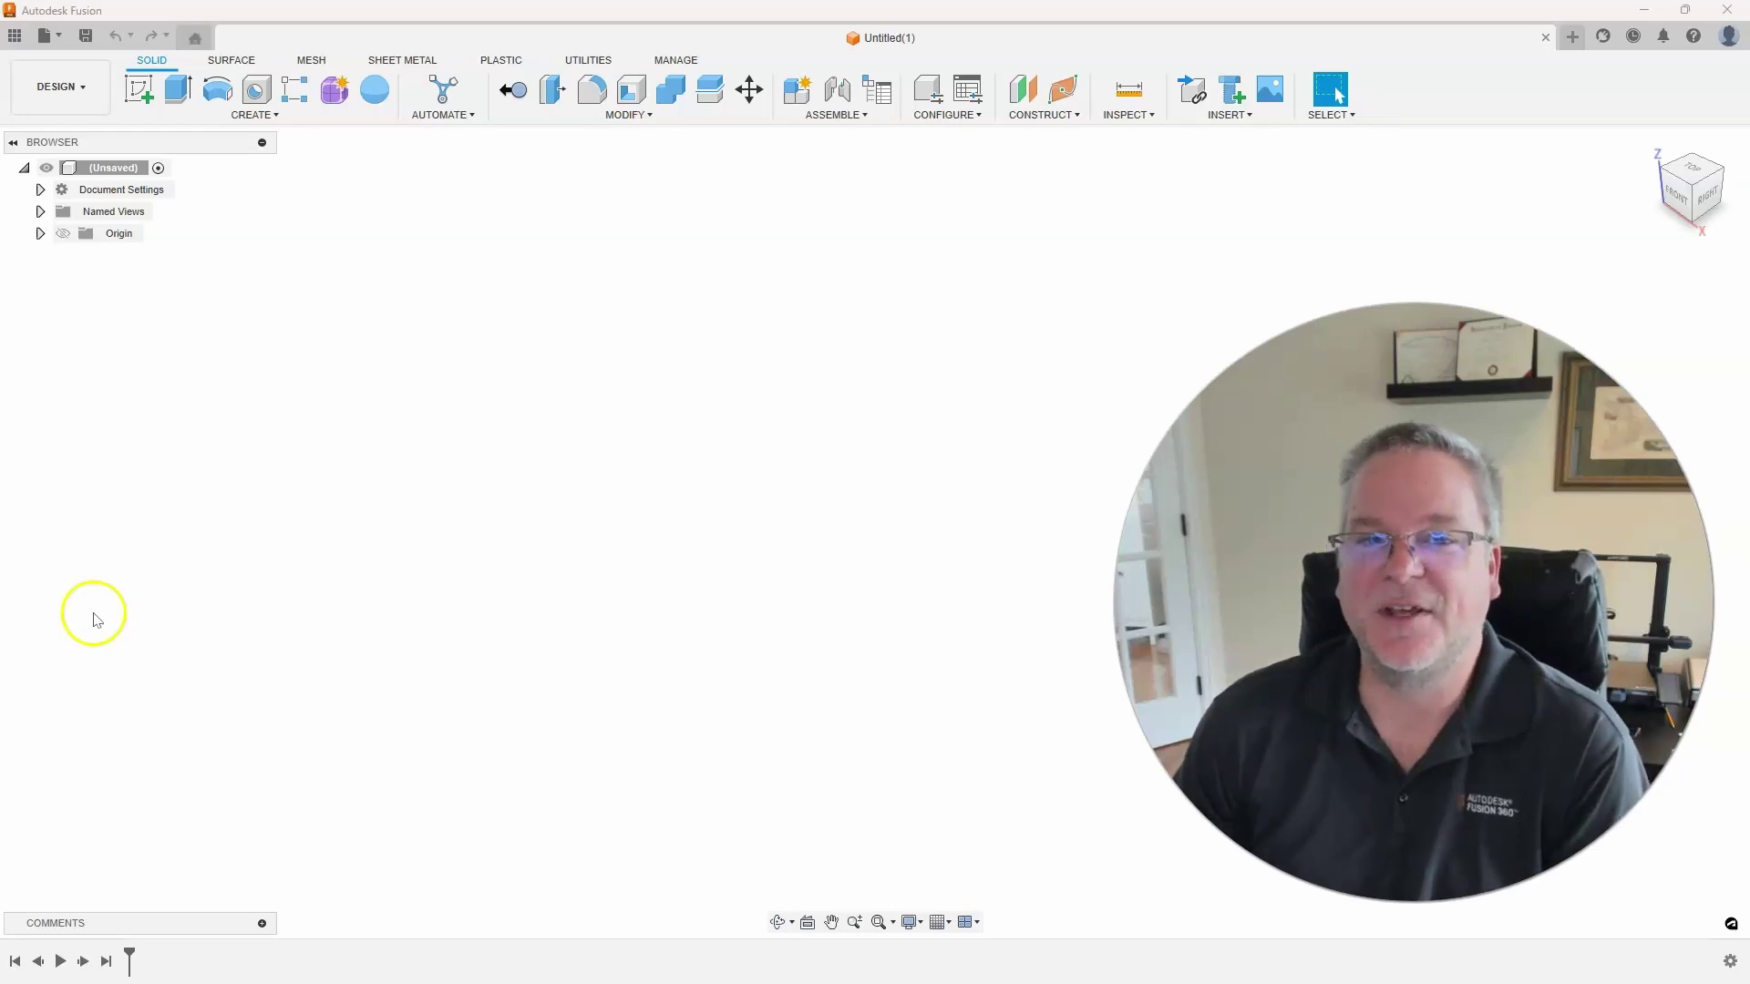